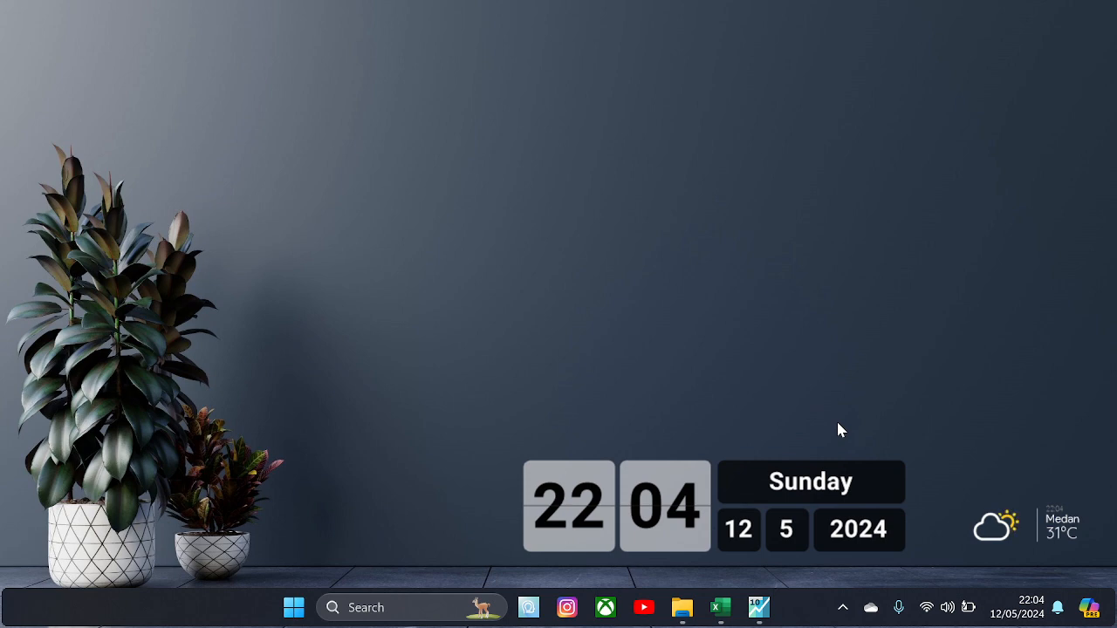
Step: Review the Data Regresi Berganda sheet in Excel and switch to EViews
{"action": "left_click", "coordinate": [716, 613]}
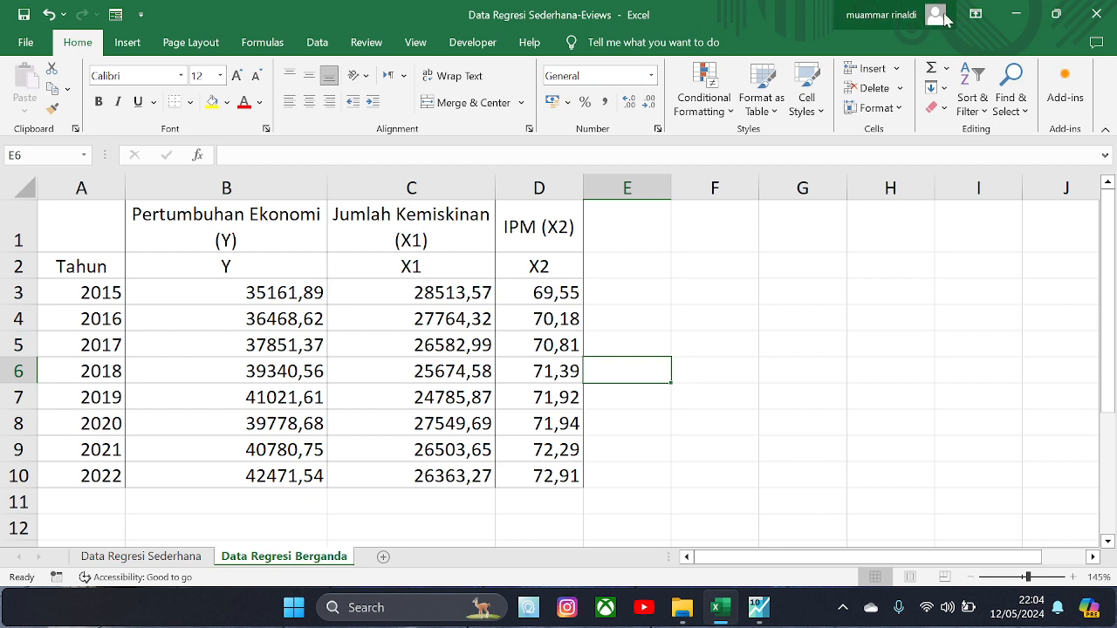
{"action": "left_click", "coordinate": [1012, 21]}
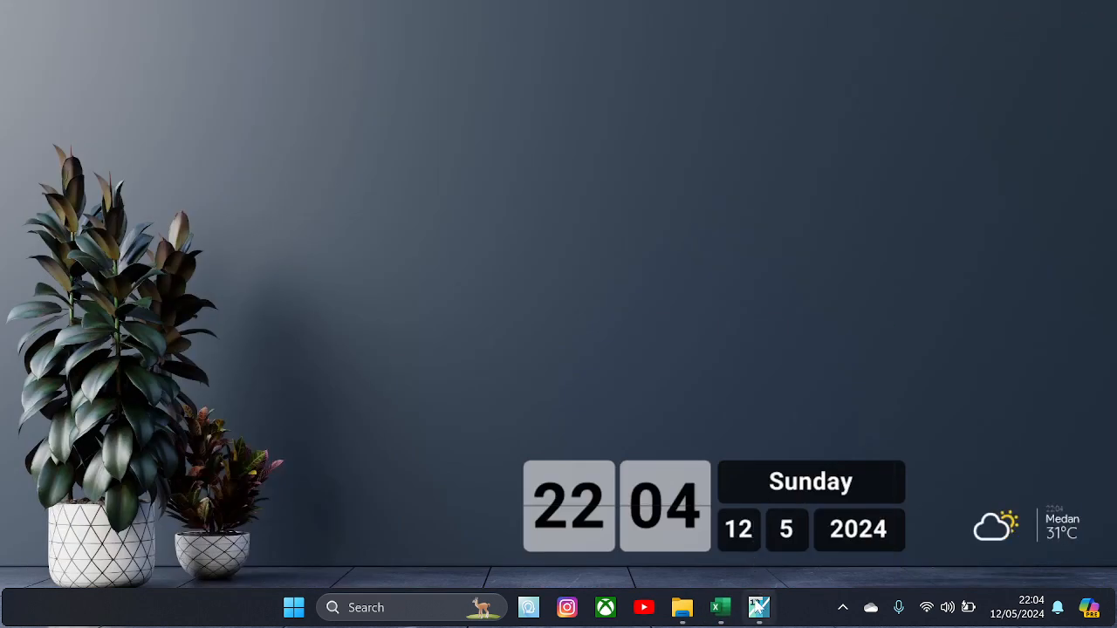
{"action": "mouse_move", "coordinate": [759, 618]}
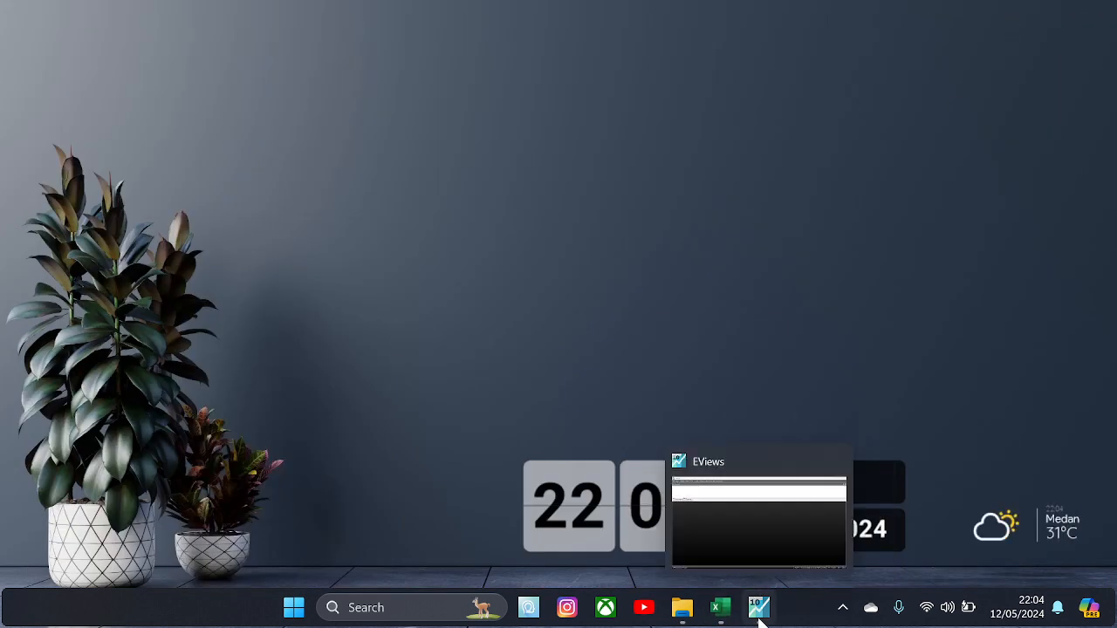
{"action": "left_click", "coordinate": [759, 617]}
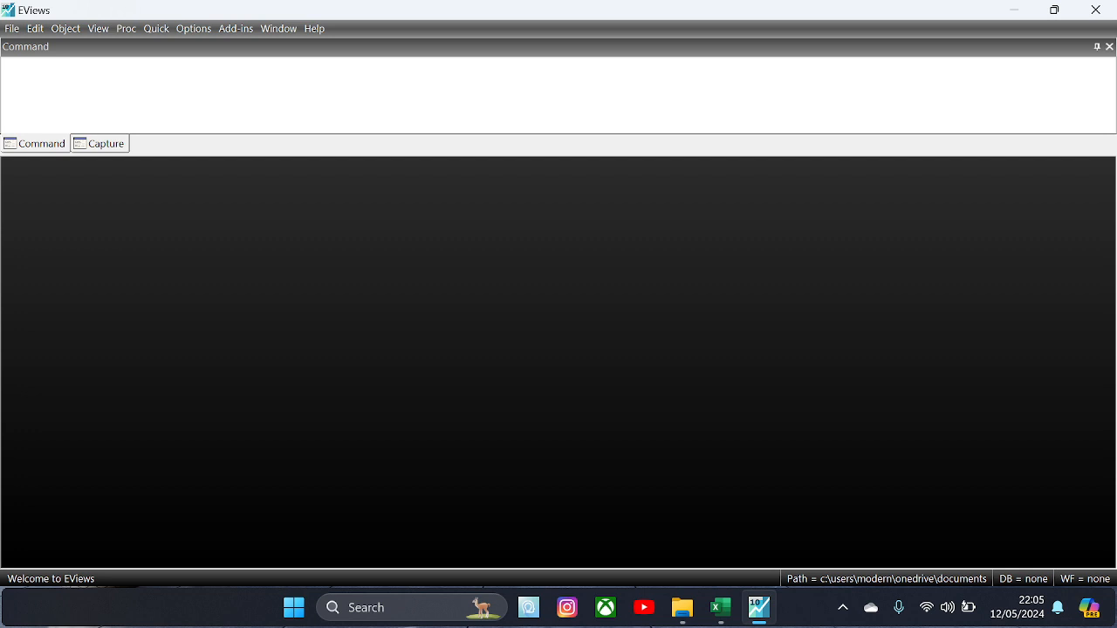
Step: Start creating a new workfile in EViews and check the year range in the Excel data sheet
{"action": "left_click", "coordinate": [13, 31]}
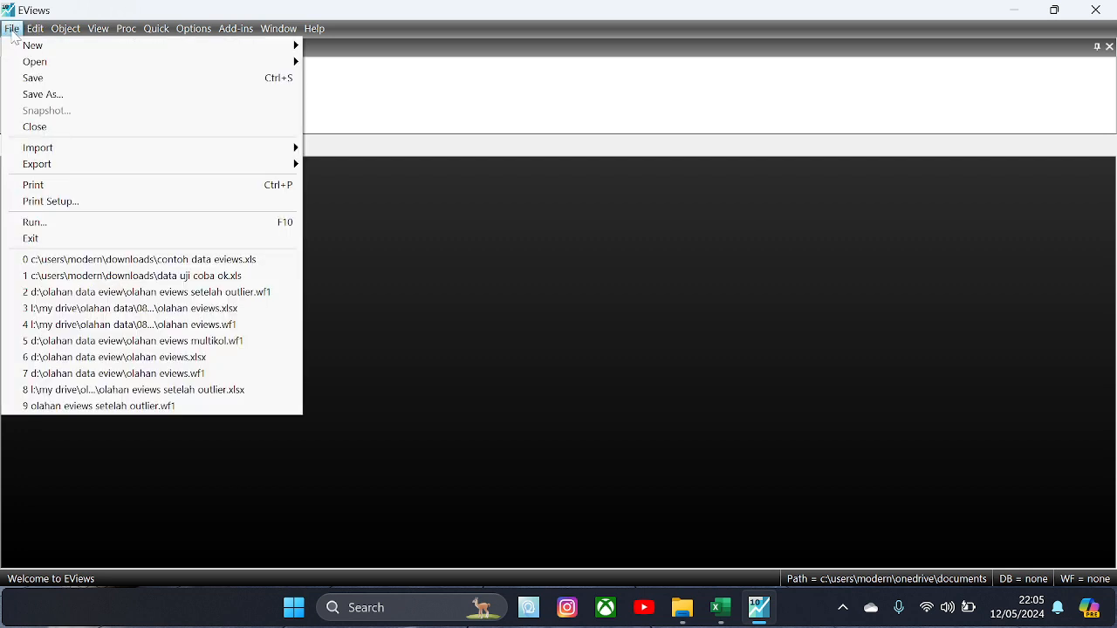
{"action": "mouse_move", "coordinate": [295, 50]}
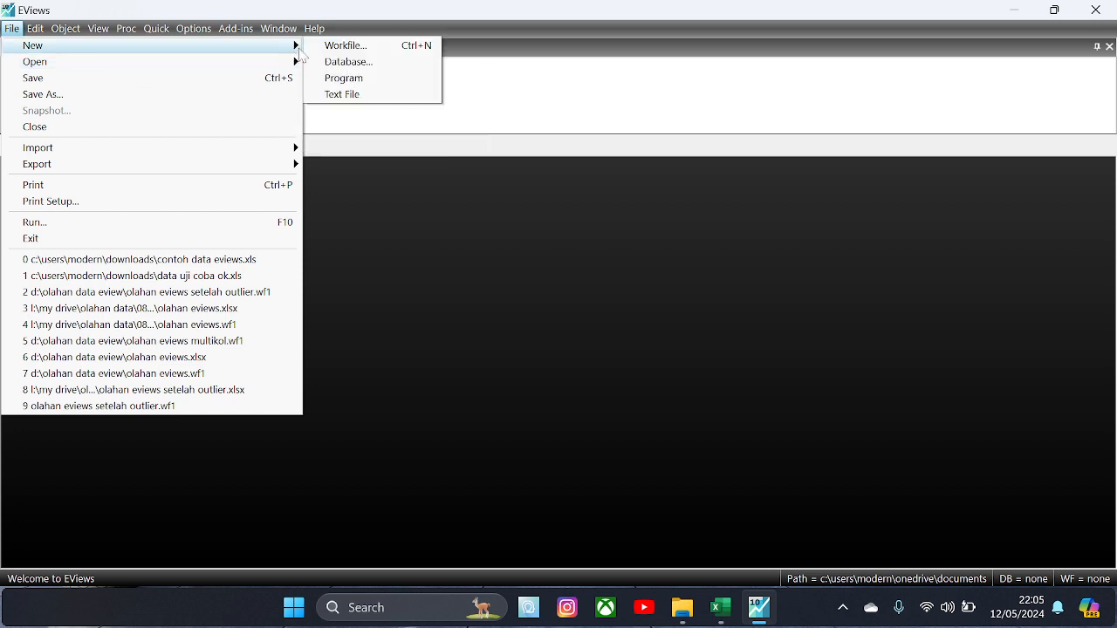
{"action": "left_click", "coordinate": [342, 49]}
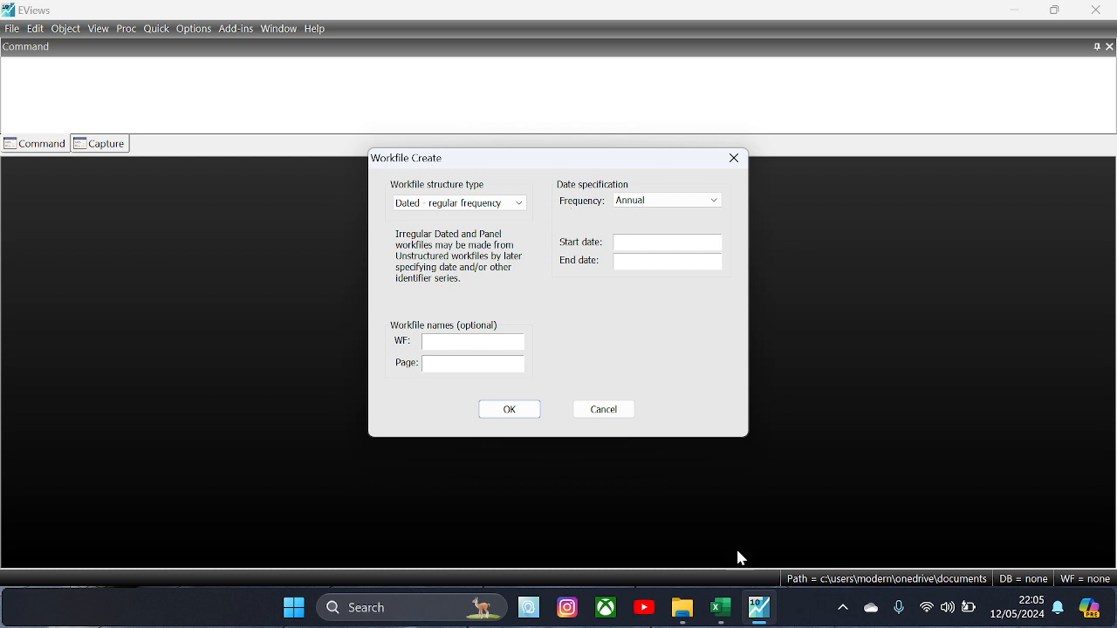
{"action": "left_click", "coordinate": [724, 616]}
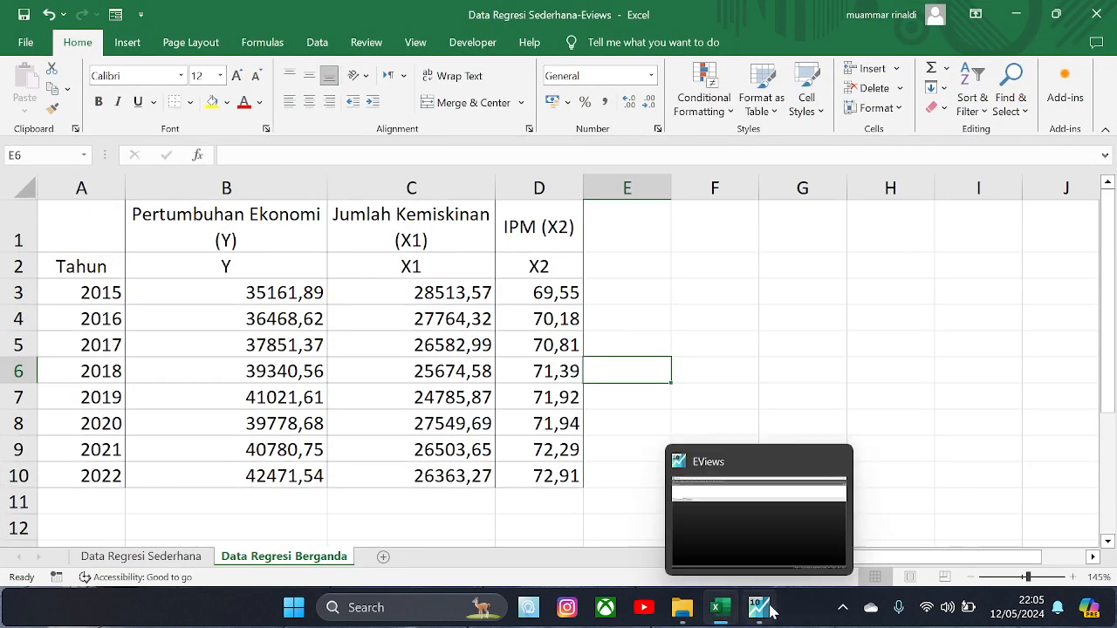
{"action": "left_click", "coordinate": [761, 609]}
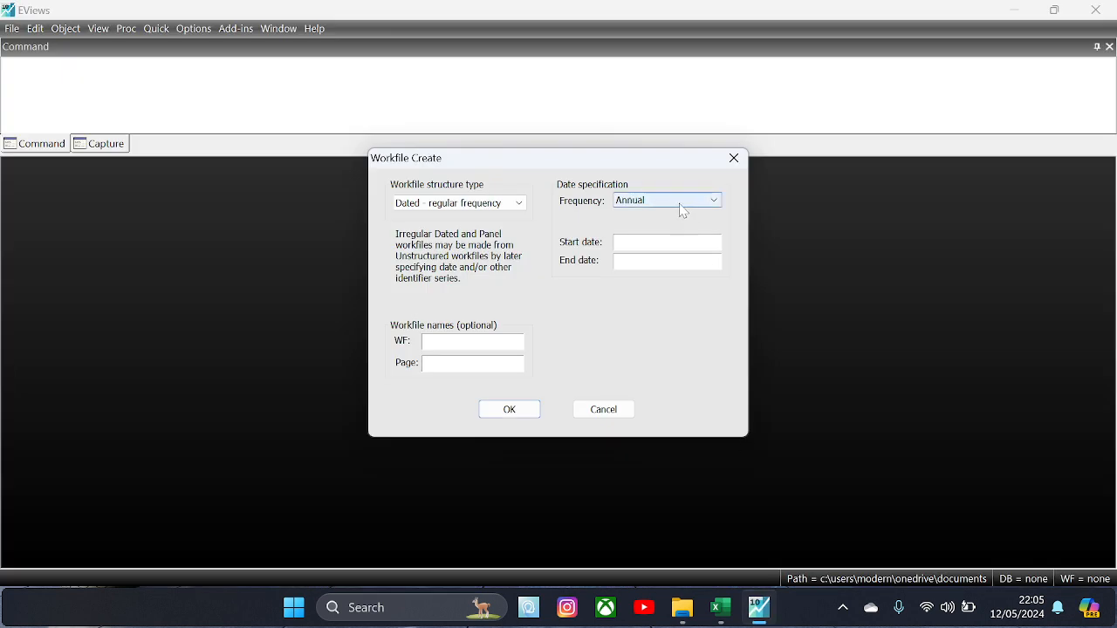
Step: Set the annual workfile's start date to 2015 and end date to 2022, and create it without a name
{"action": "left_click", "coordinate": [677, 242]}
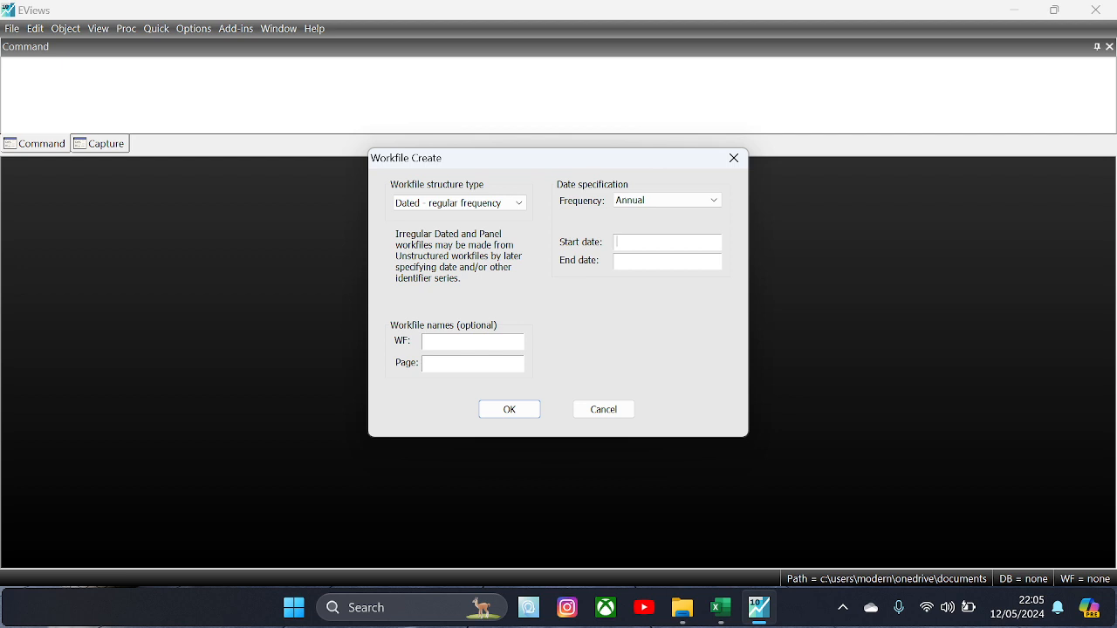
{"action": "type", "text": "2"}
{"action": "type", "text": "015"}
{"action": "type", "text": "2022"}
{"action": "key", "text": "alt+Tab"}
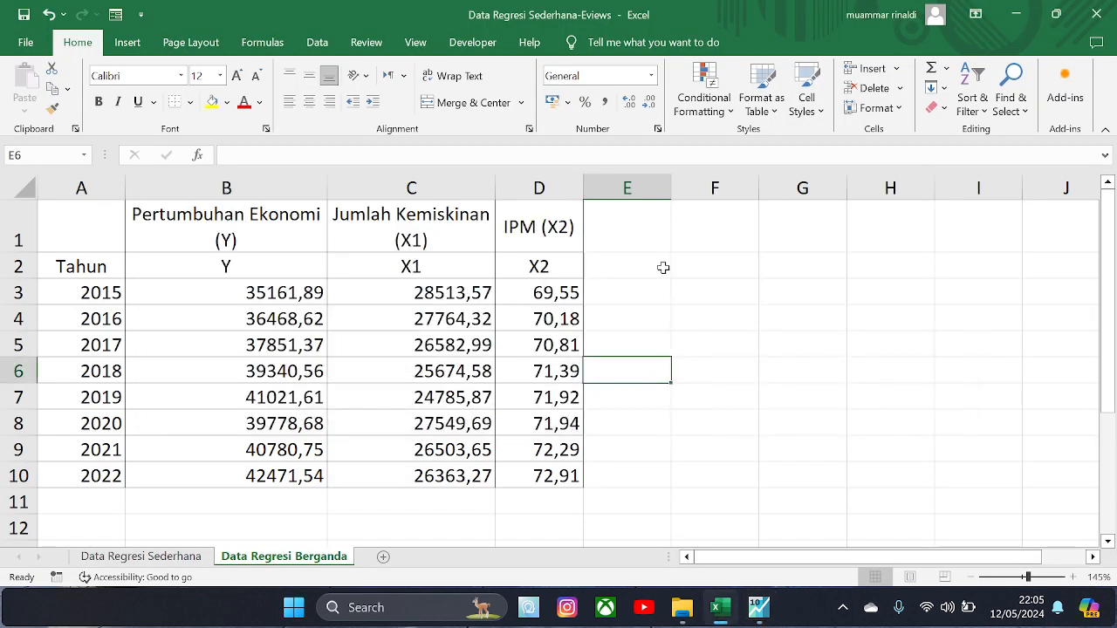
{"action": "key", "text": "alt+Tab"}
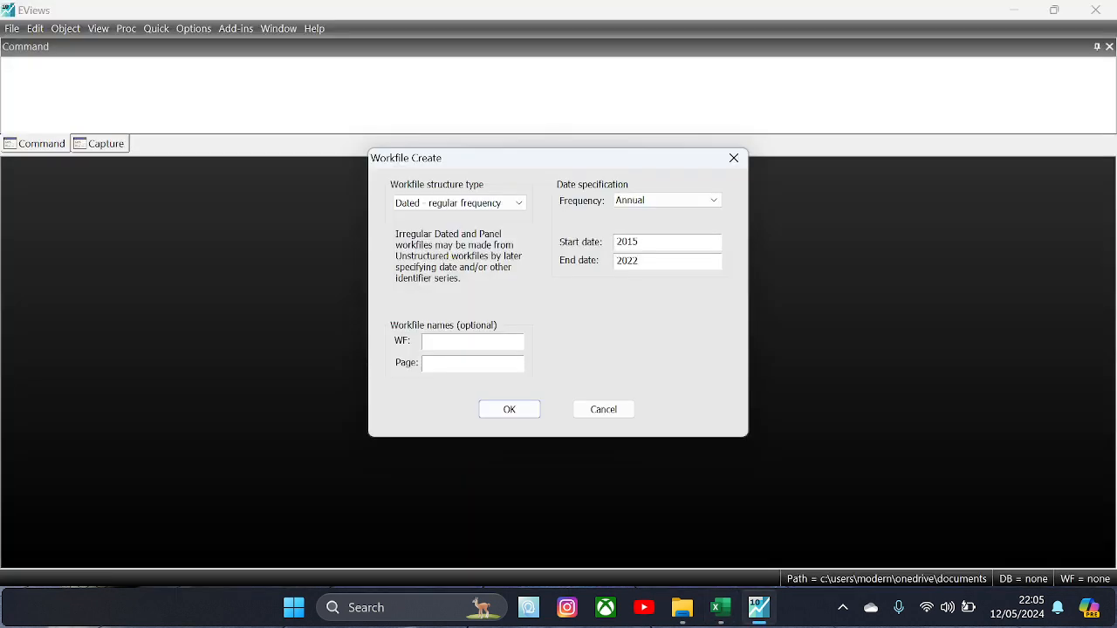
{"action": "left_click", "coordinate": [522, 412]}
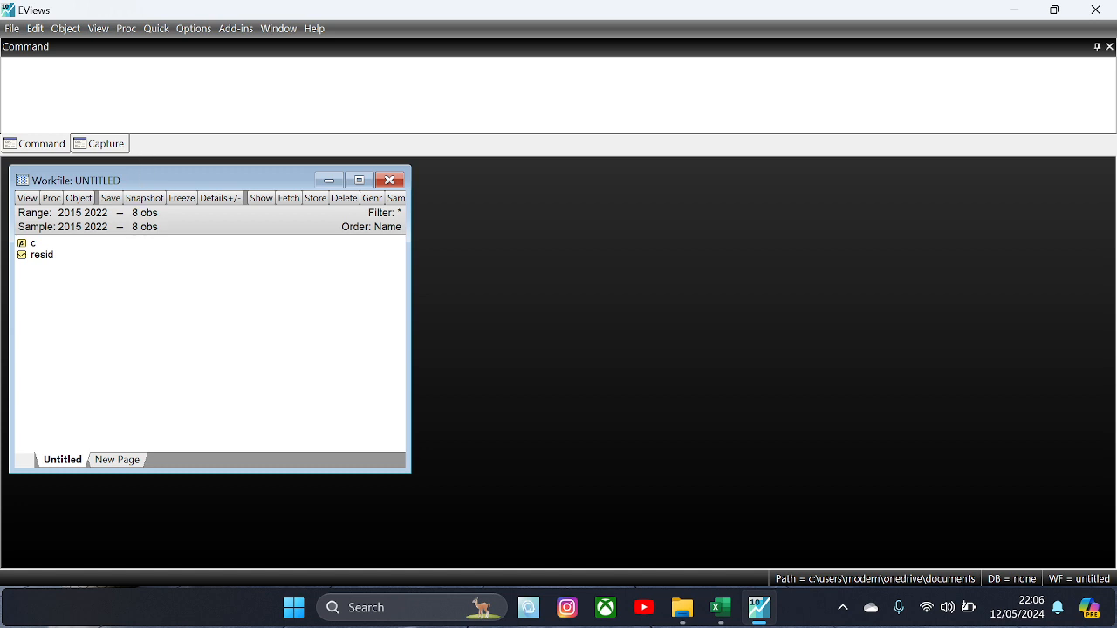
Step: Open an empty group for editing series, place it beside the workfile window and reveal its series name row
{"action": "left_click", "coordinate": [154, 30]}
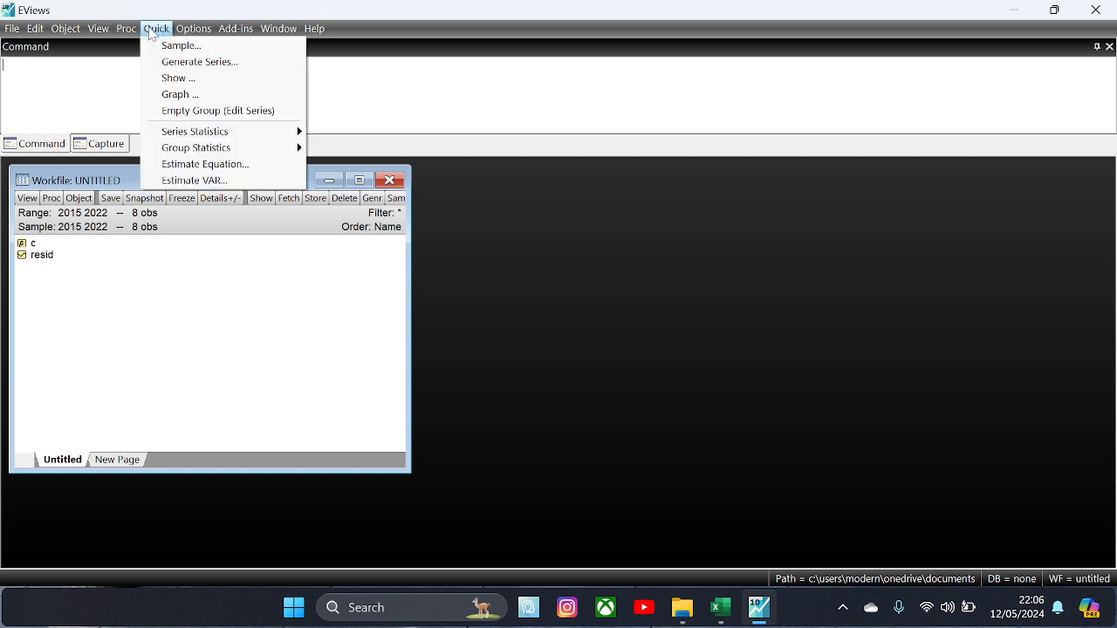
{"action": "left_click", "coordinate": [242, 118]}
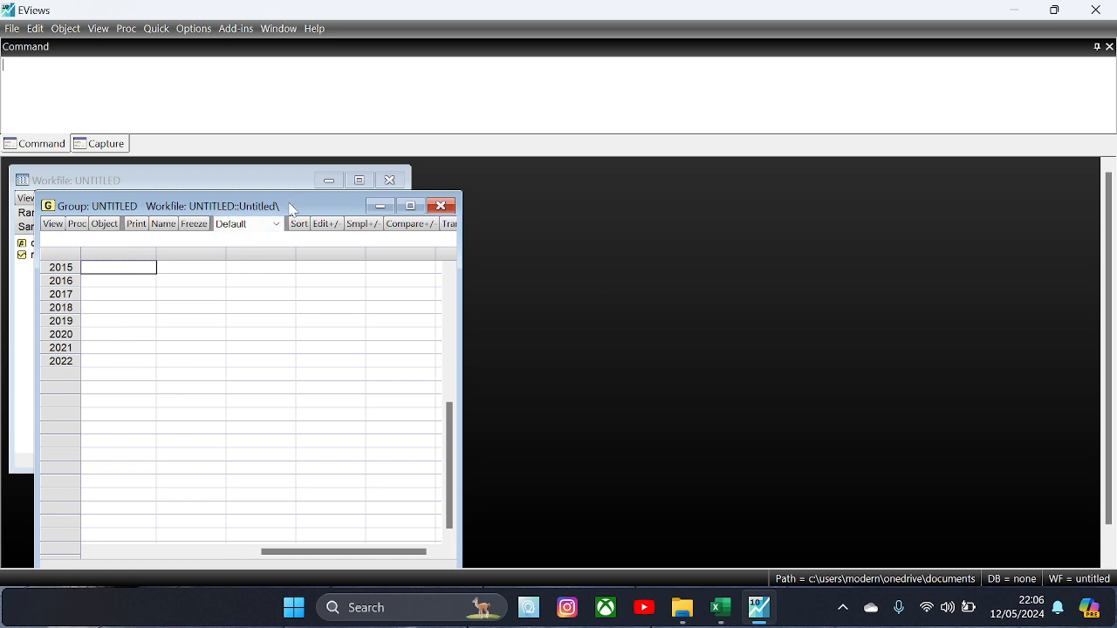
{"action": "left_click_drag", "start_coordinate": [295, 200], "coordinate": [672, 188]}
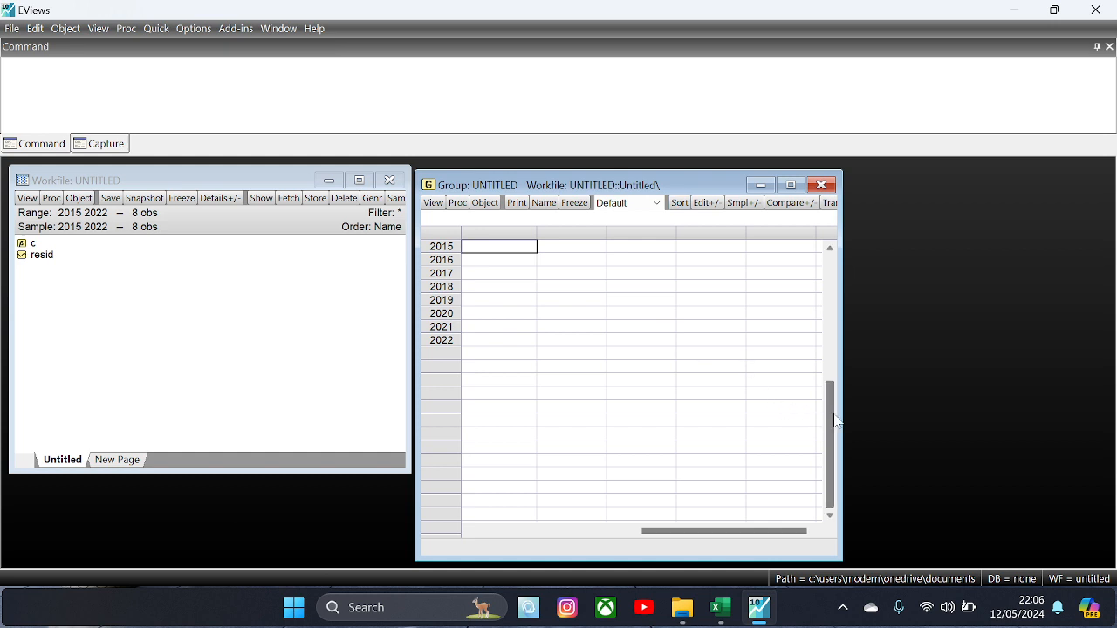
{"action": "left_click_drag", "start_coordinate": [834, 421], "coordinate": [840, 269]}
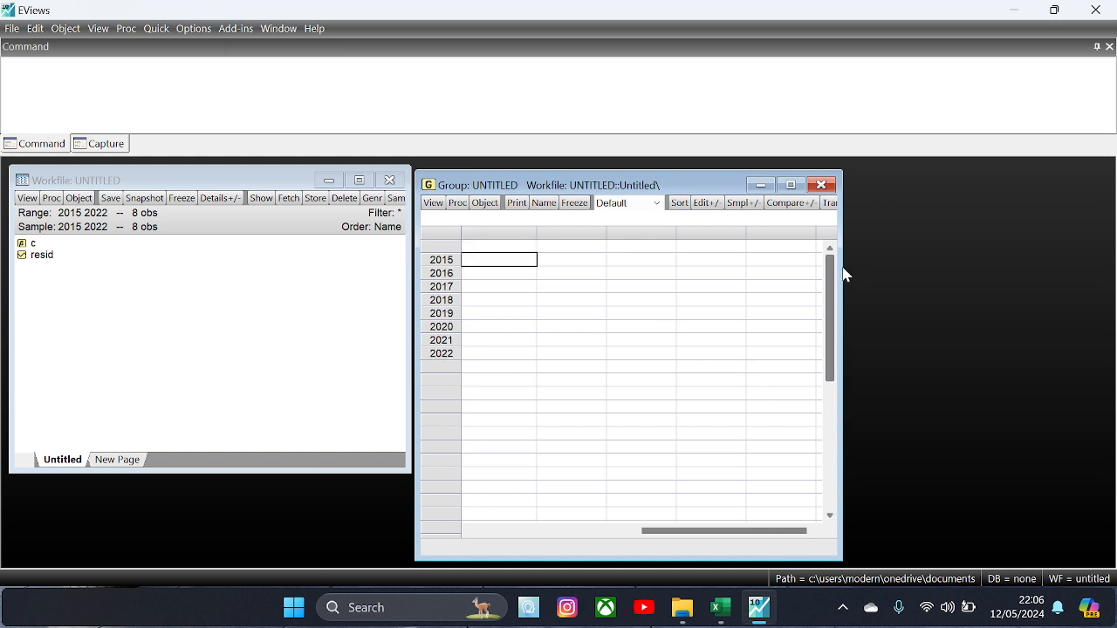
Step: Name the group's first column Y, checking the variable names in Excel, and create it as a numeric series
{"action": "left_click", "coordinate": [509, 250]}
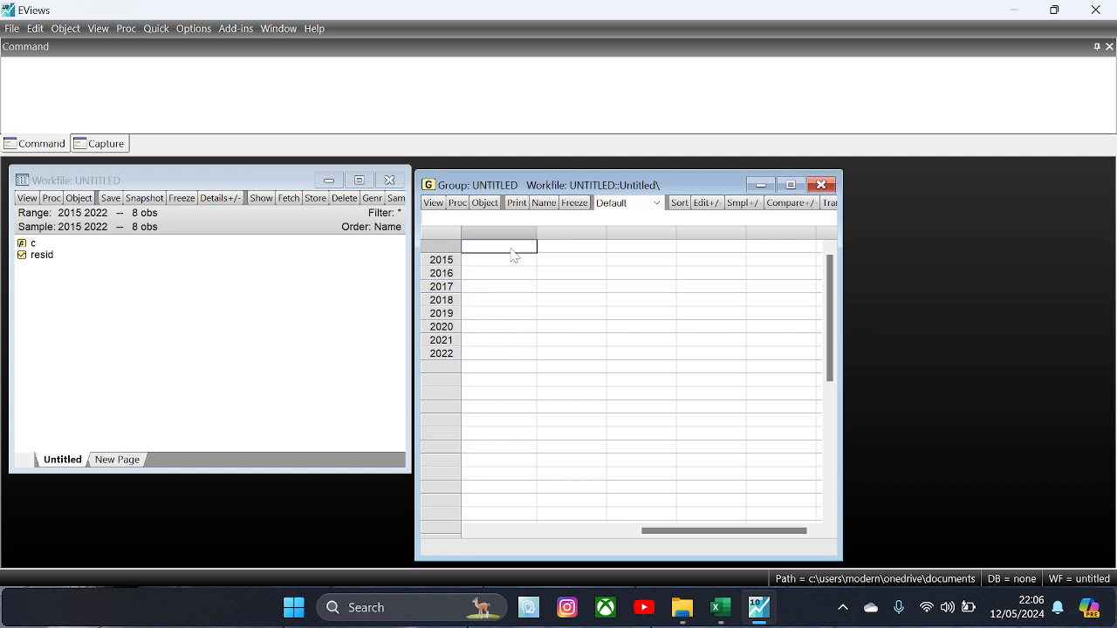
{"action": "type", "text": "Y"}
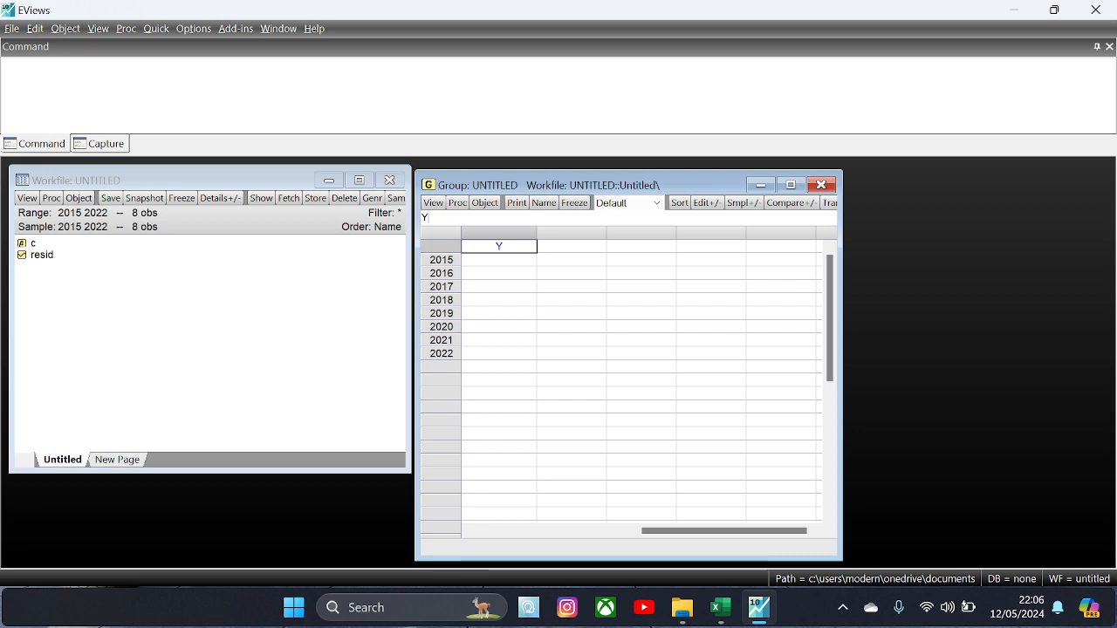
{"action": "key", "text": "alt+Tab"}
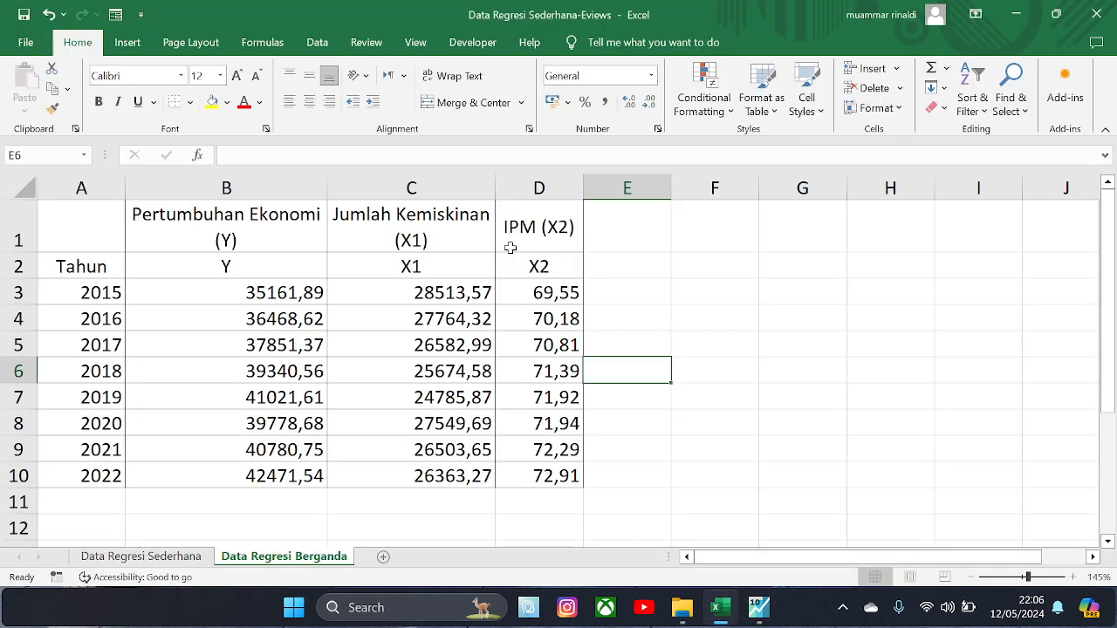
{"action": "left_click", "coordinate": [240, 269]}
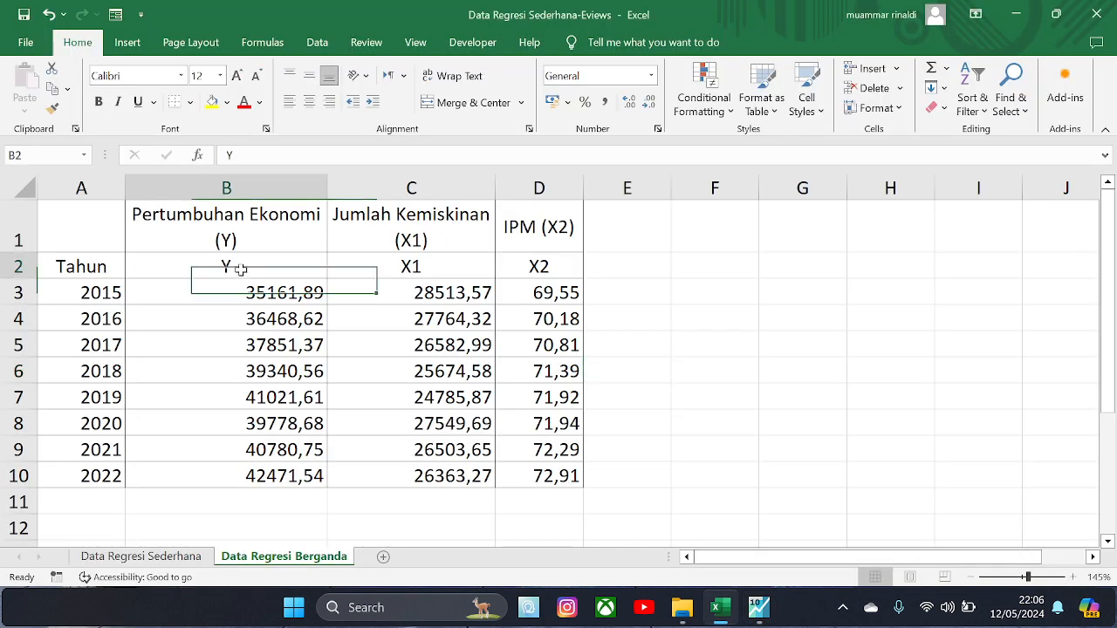
{"action": "left_click", "coordinate": [354, 270]}
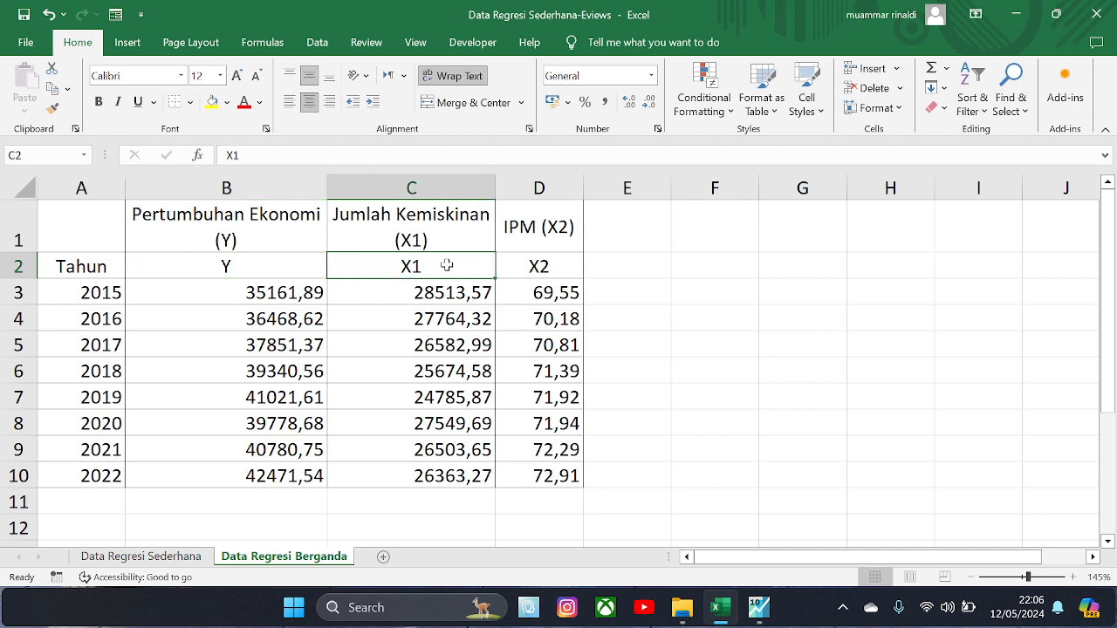
{"action": "left_click", "coordinate": [525, 268]}
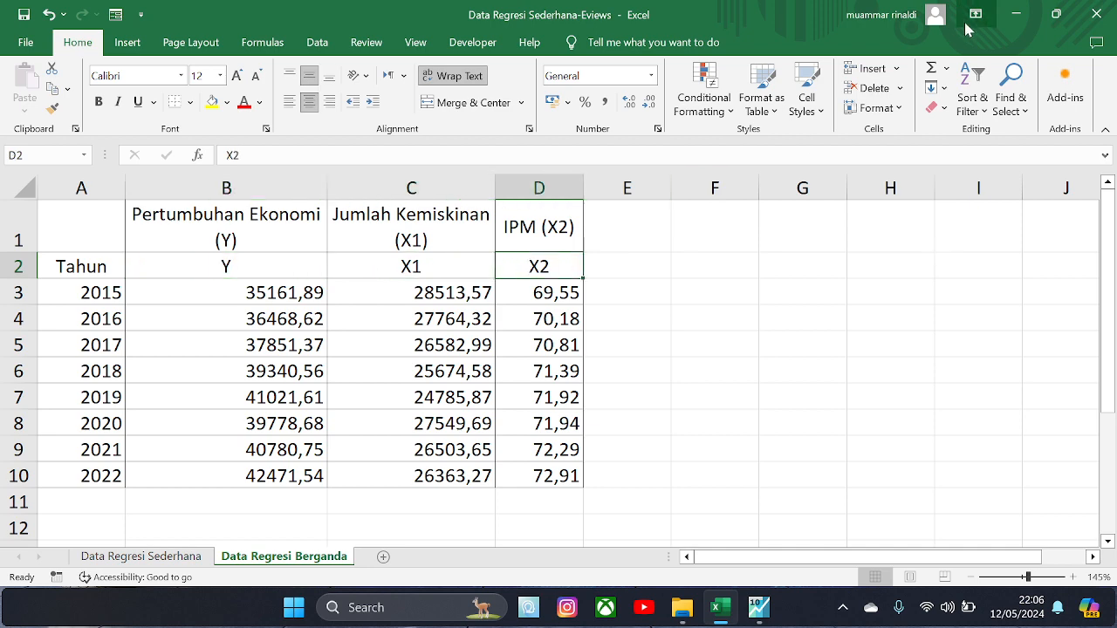
{"action": "left_click", "coordinate": [1012, 20]}
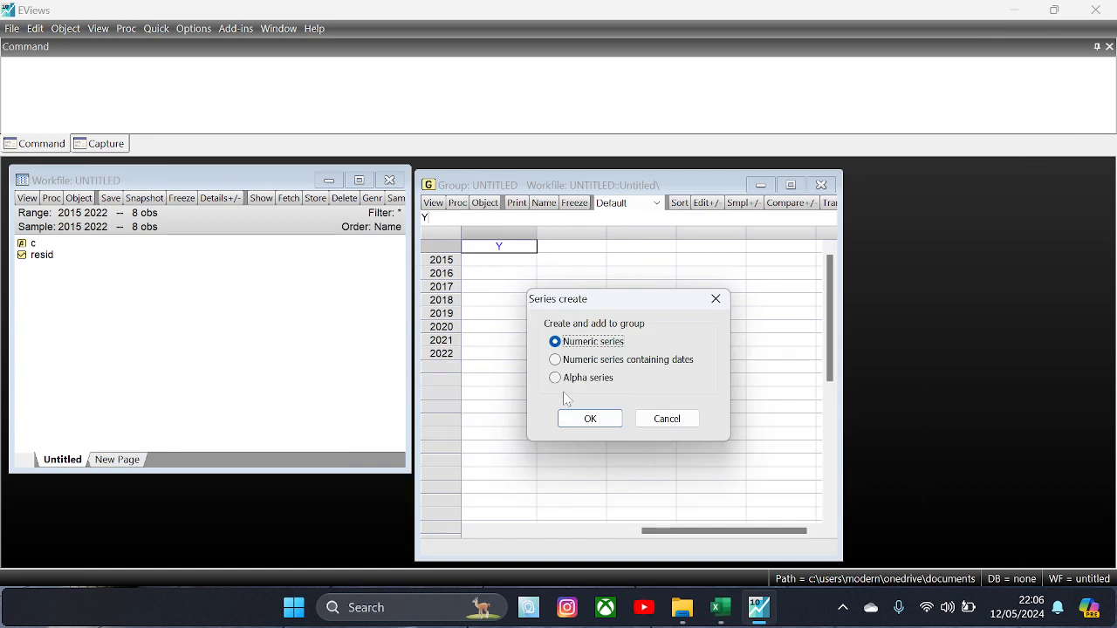
{"action": "left_click", "coordinate": [589, 418]}
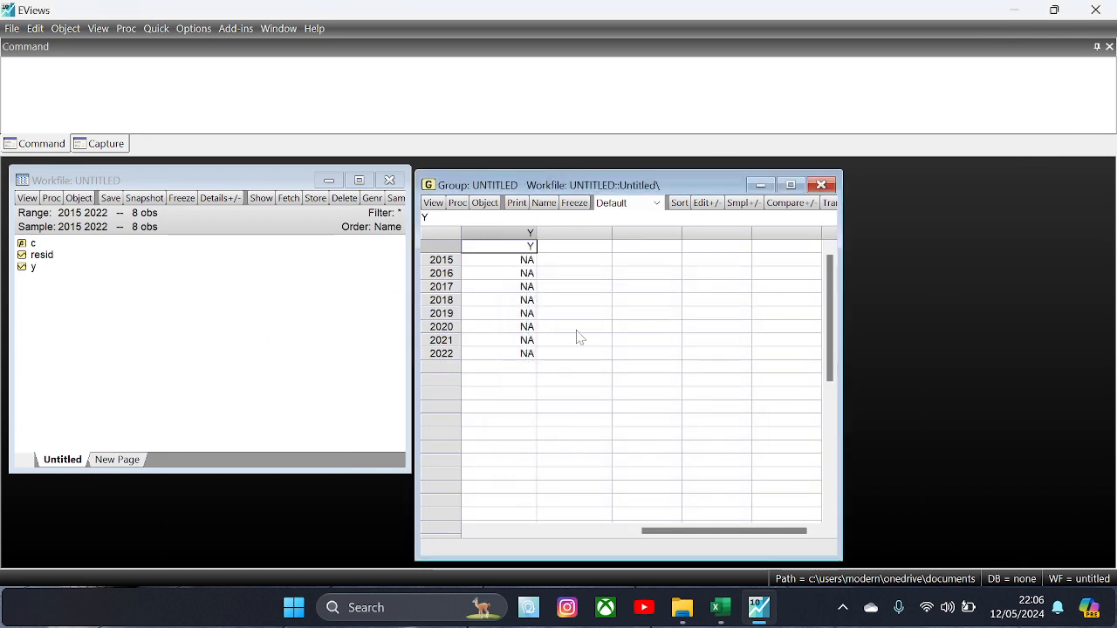
Step: Name the column next to Y as X1 and create it as a numeric series
{"action": "left_click", "coordinate": [553, 252]}
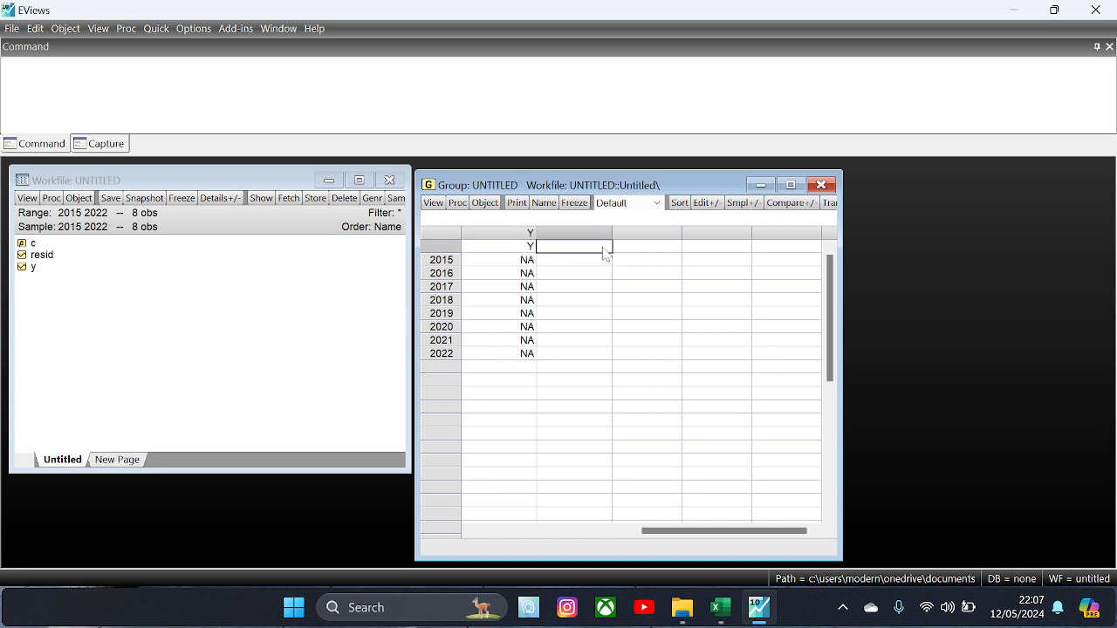
{"action": "type", "text": "X1"}
{"action": "key", "text": "Return"}
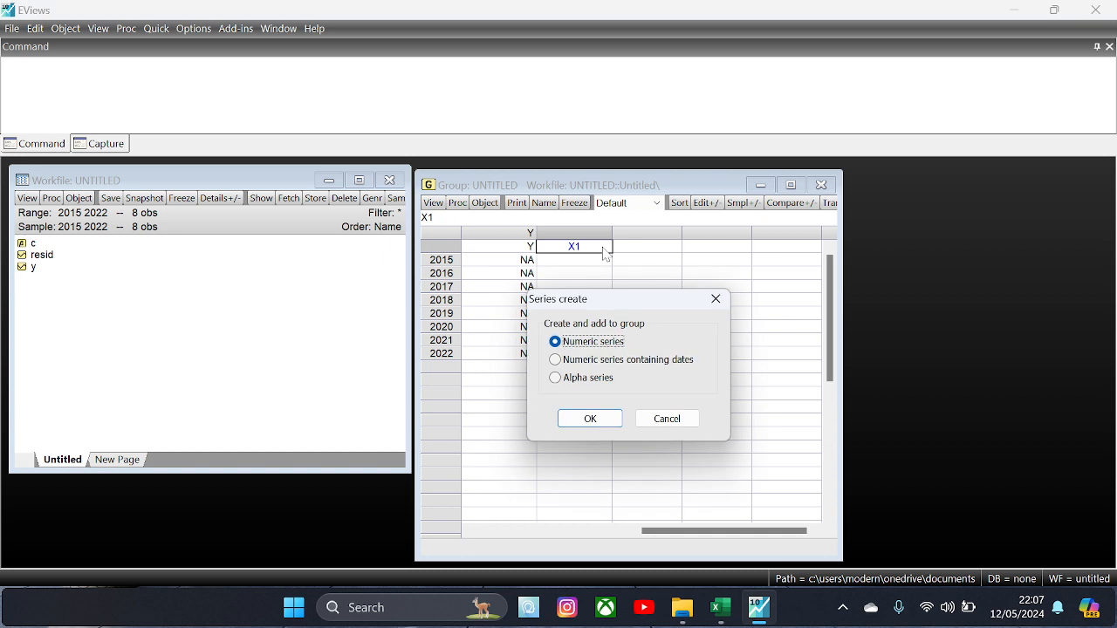
{"action": "left_click", "coordinate": [584, 428]}
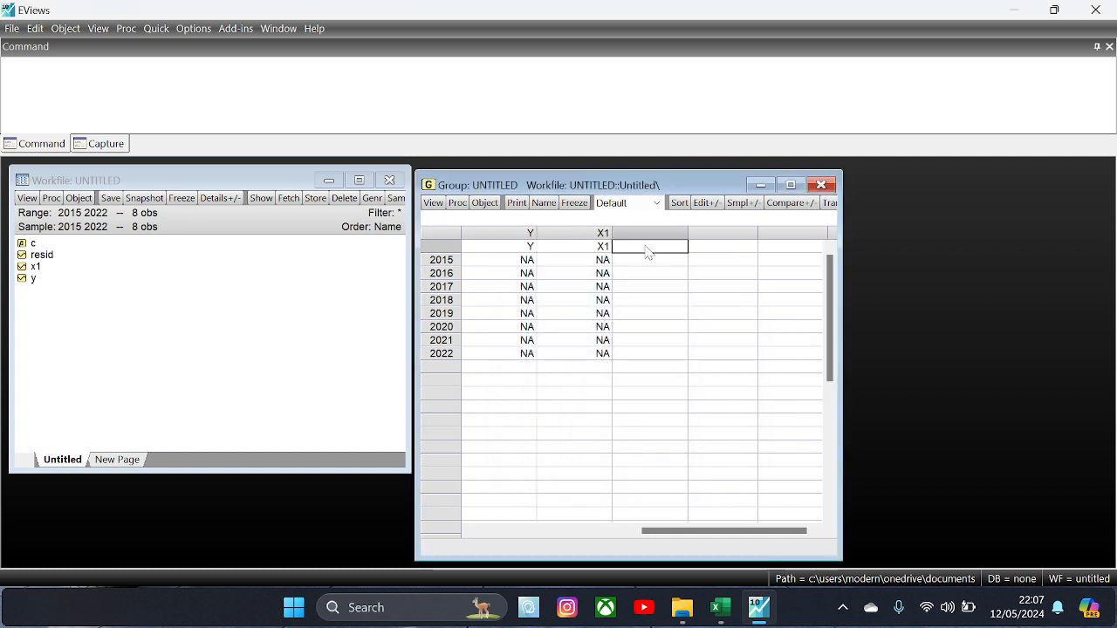
Step: Name the third column X2 and create it as a numeric series
{"action": "type", "text": "X2"}
{"action": "key", "text": "Return"}
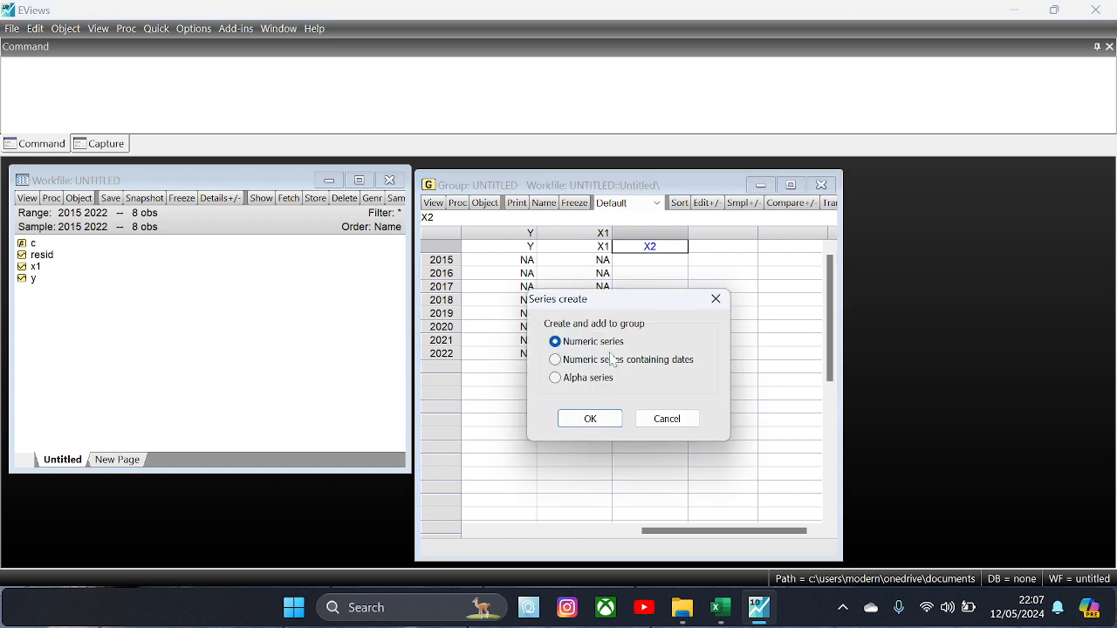
{"action": "left_click", "coordinate": [587, 419]}
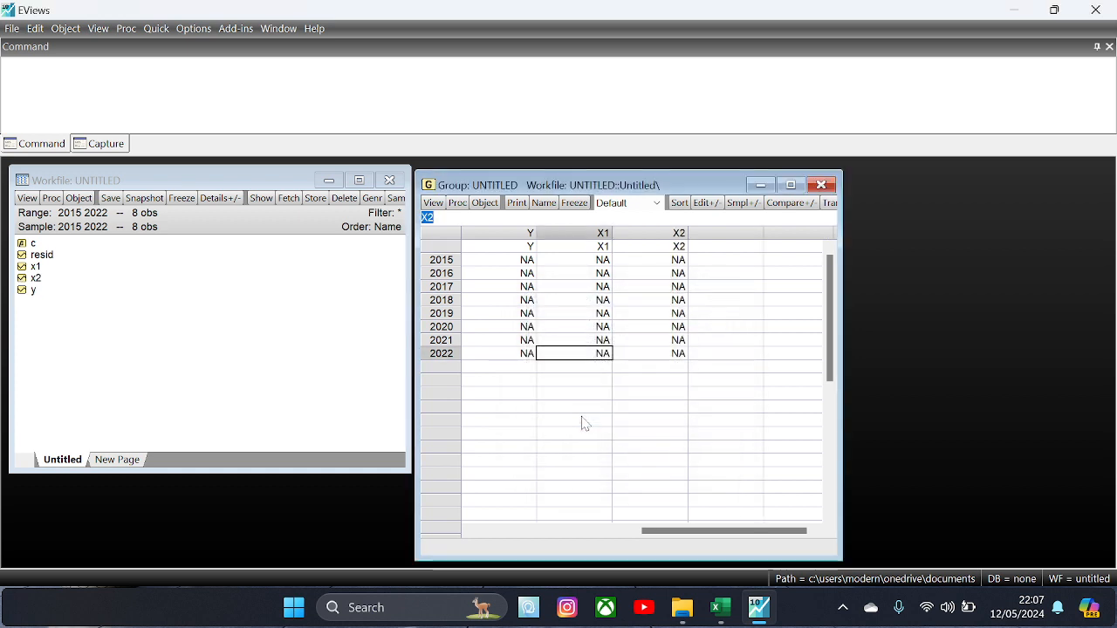
Step: Select the 2015 cell of series Y in the group, switch to Excel and copy the data values in B3:D10
{"action": "left_click_drag", "start_coordinate": [563, 354], "coordinate": [516, 264]}
{"action": "left_click", "coordinate": [516, 264]}
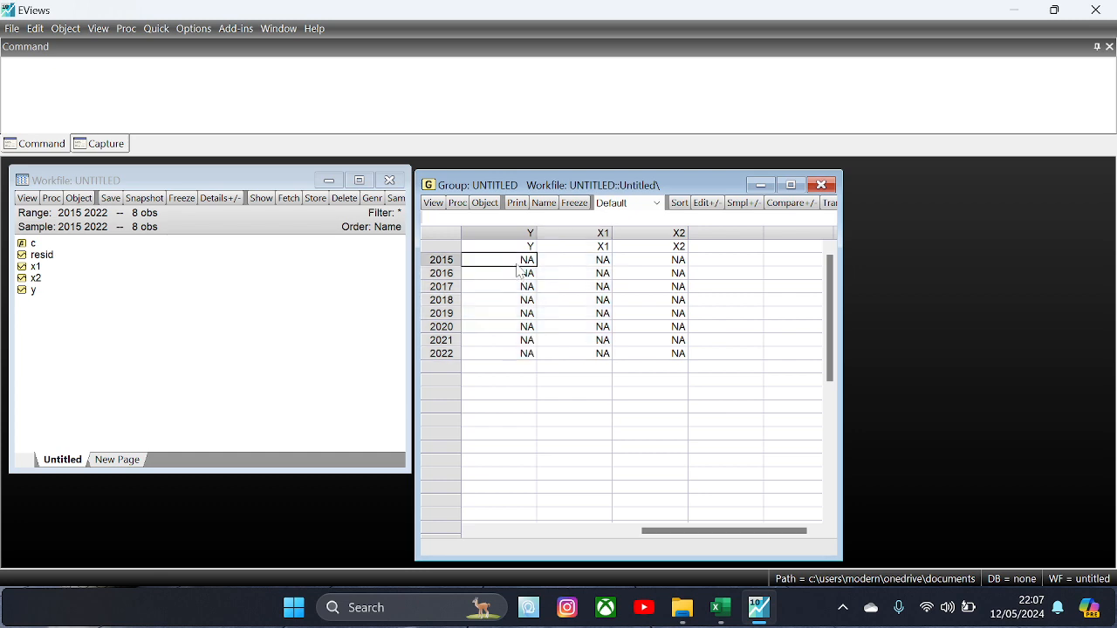
{"action": "key", "text": "alt+Tab"}
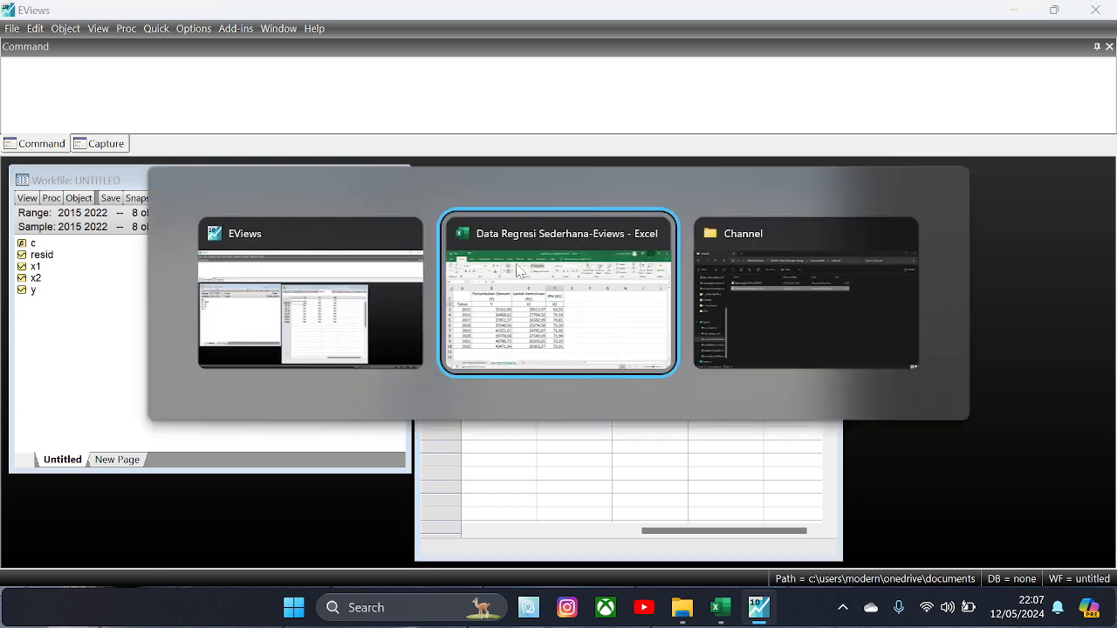
{"action": "left_click", "coordinate": [246, 294]}
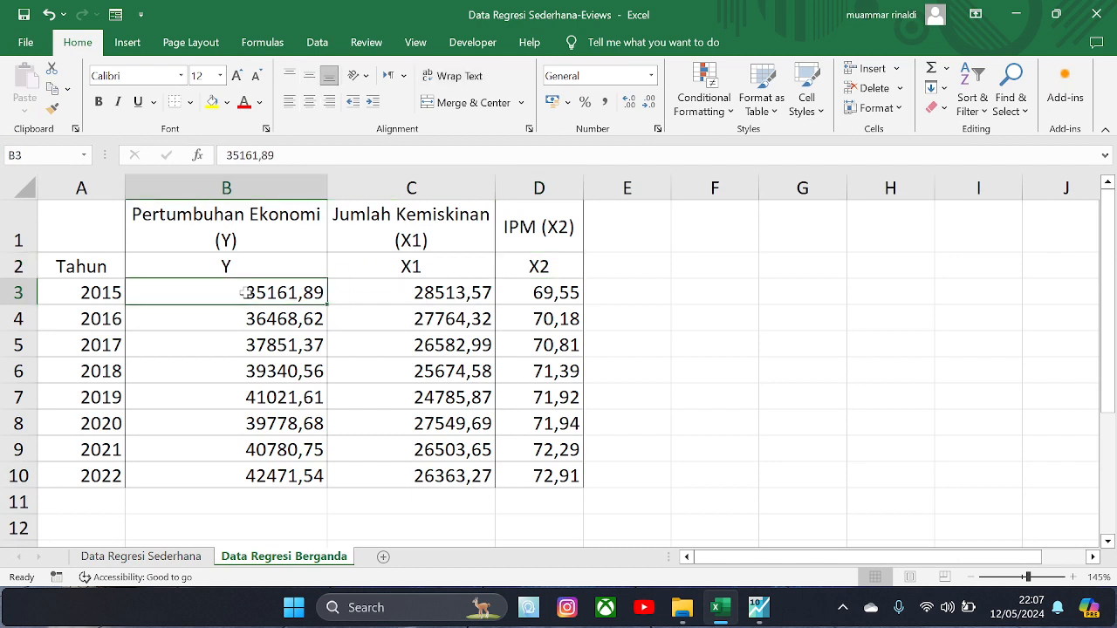
{"action": "left_click", "coordinate": [544, 478], "text": "shift"}
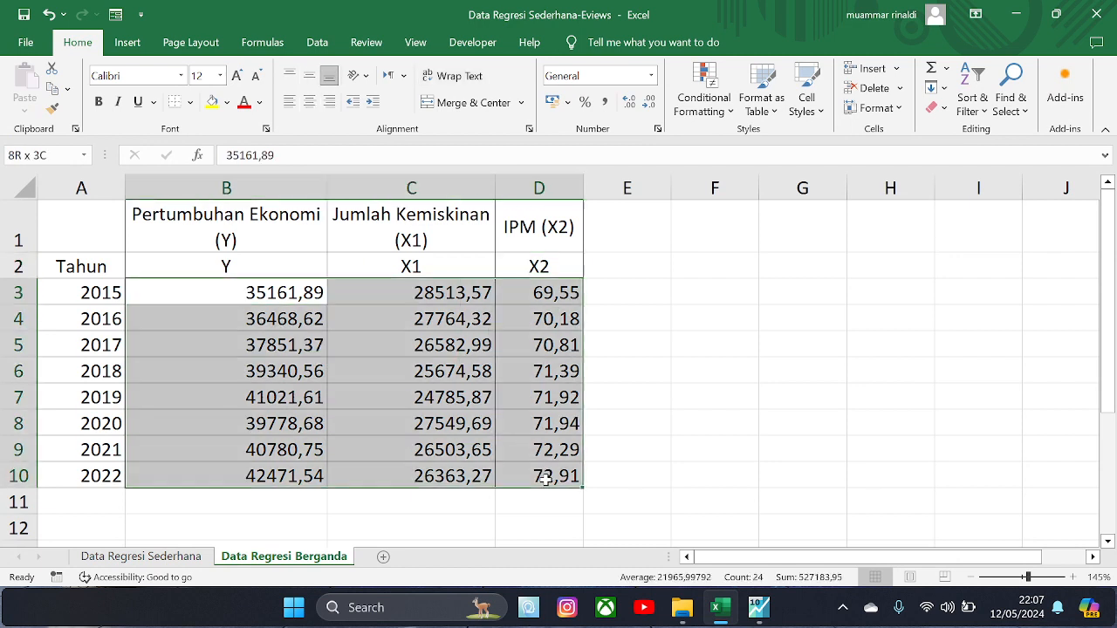
{"action": "key", "text": "ctrl+c"}
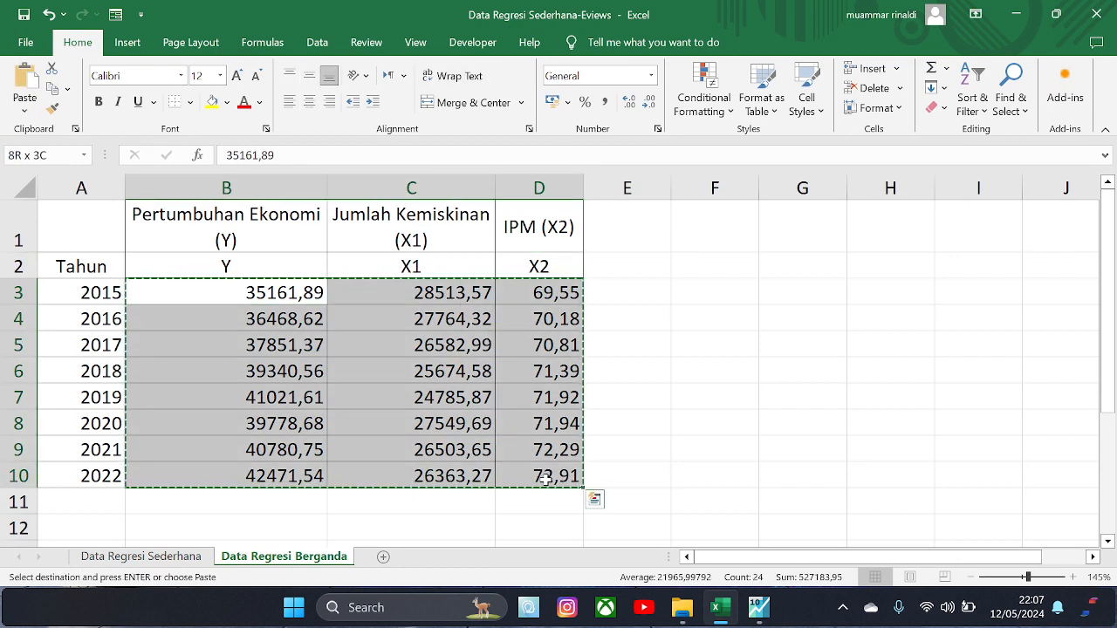
Step: Switch to EViews and try to paste the copied Excel values into the group from the 2015 cell of Y
{"action": "key", "text": "alt+Tab"}
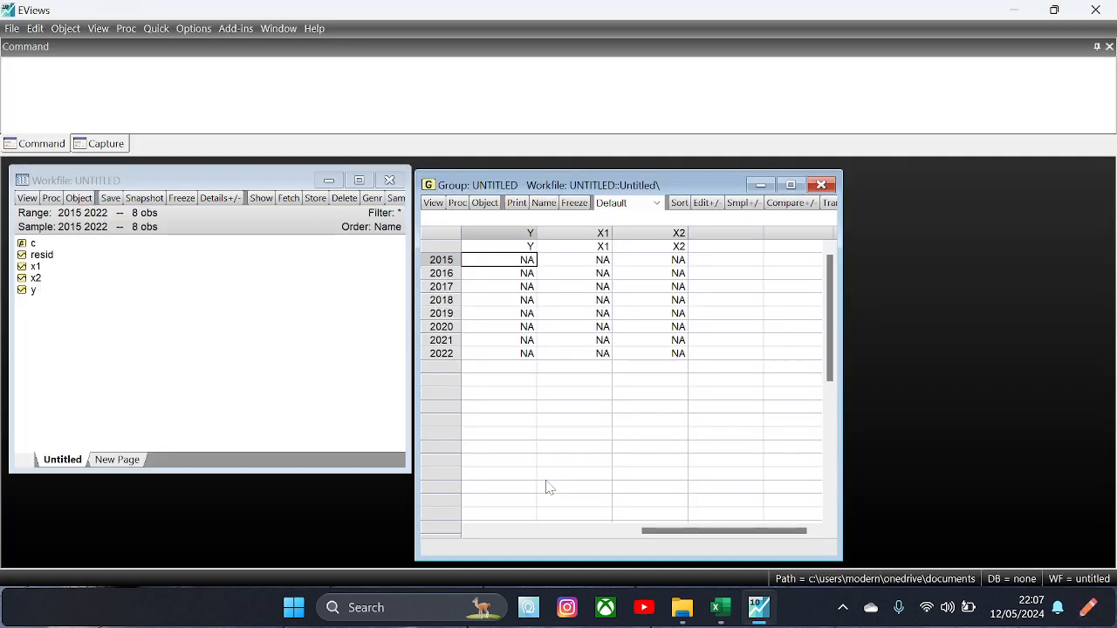
{"action": "key", "text": "ctrl+v"}
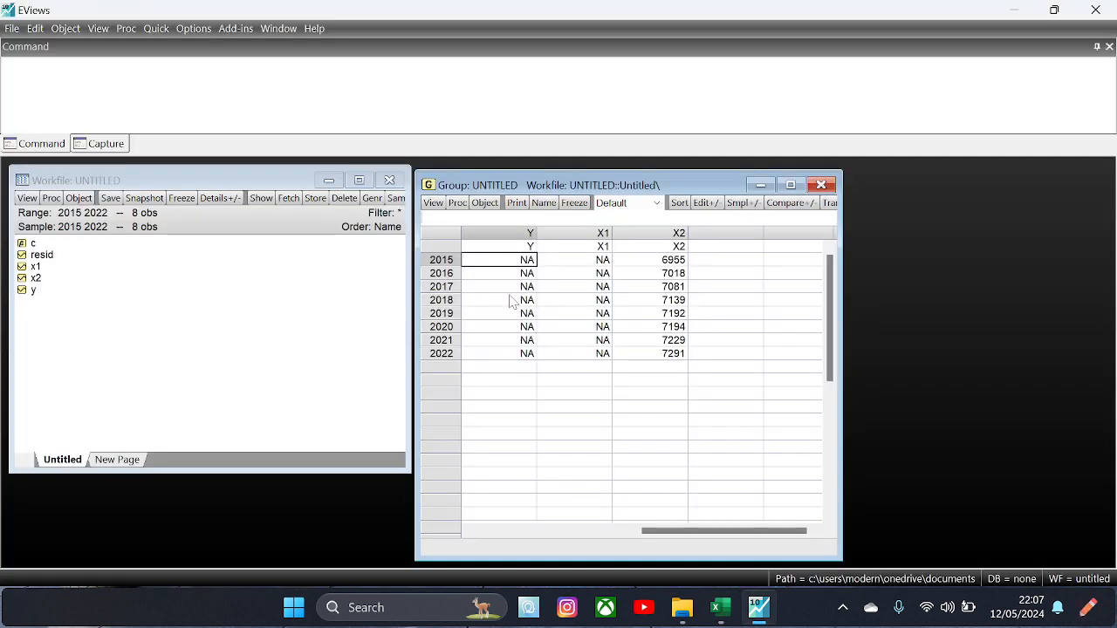
Step: Copy only the Y values in B3:B10 in Excel, then return to EViews and select the 2015 cell of Y
{"action": "key", "text": "alt+Tab"}
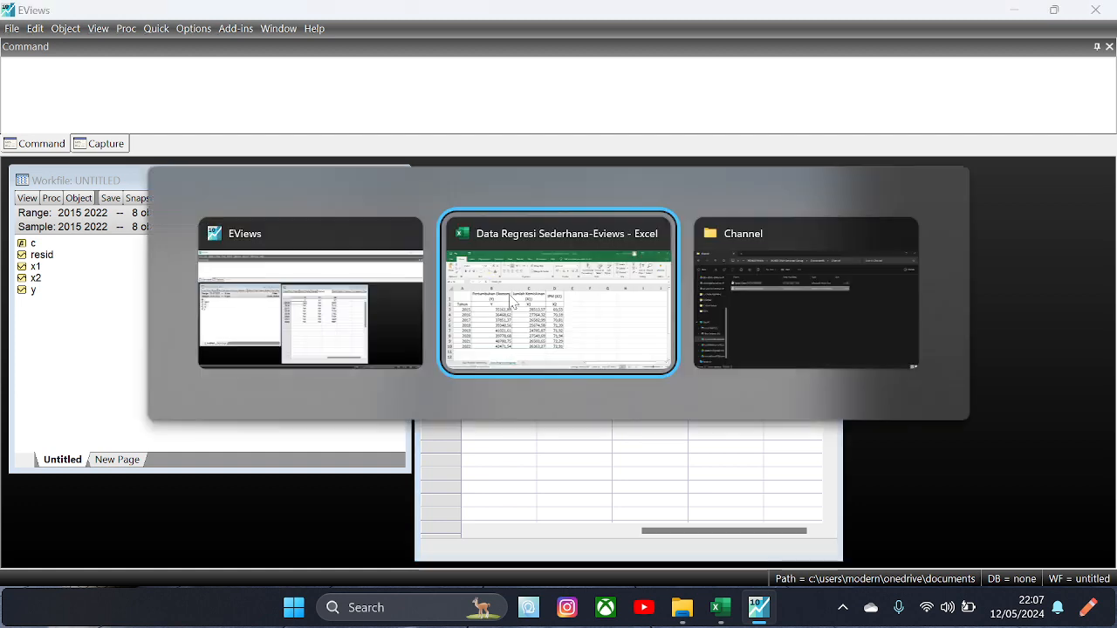
{"action": "left_click_drag", "start_coordinate": [266, 292], "coordinate": [270, 476]}
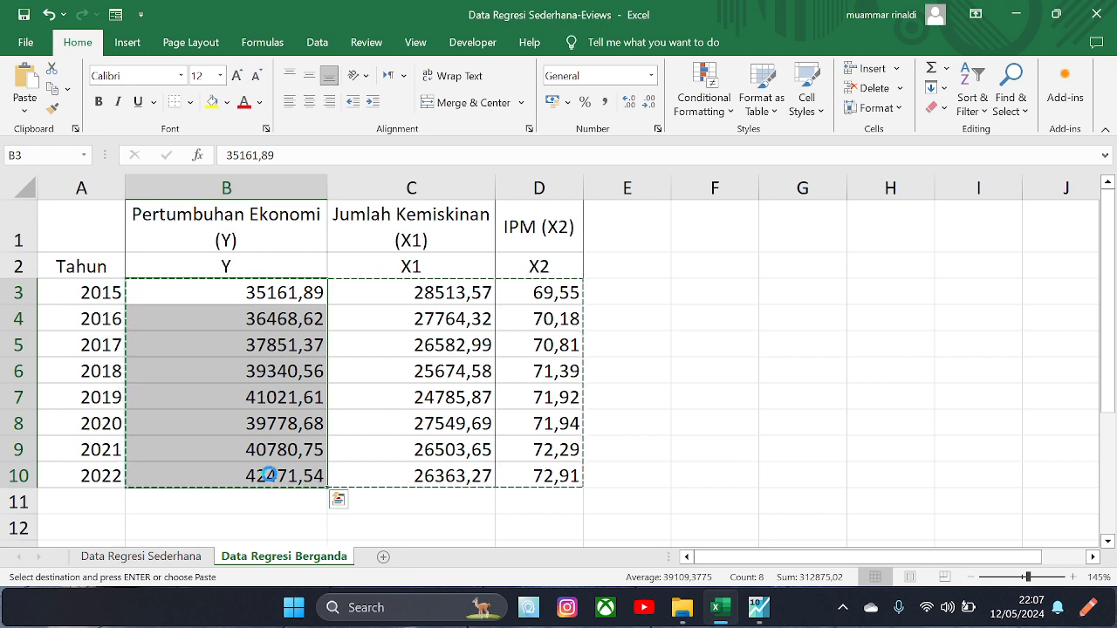
{"action": "key", "text": "ctrl+c"}
{"action": "key", "text": "alt+Tab"}
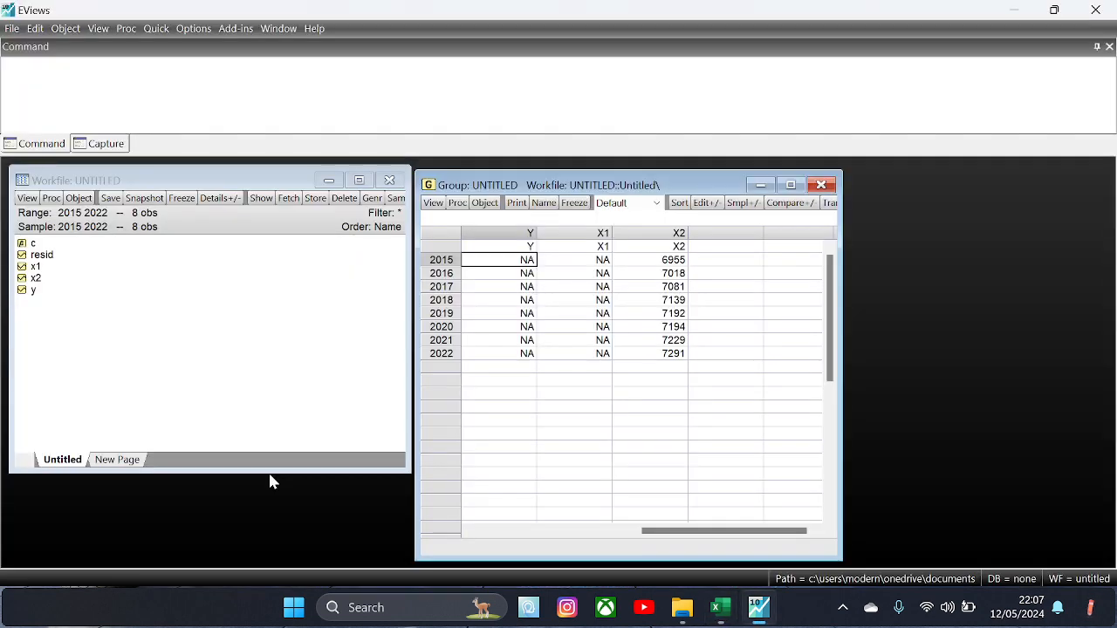
{"action": "left_click", "coordinate": [492, 274]}
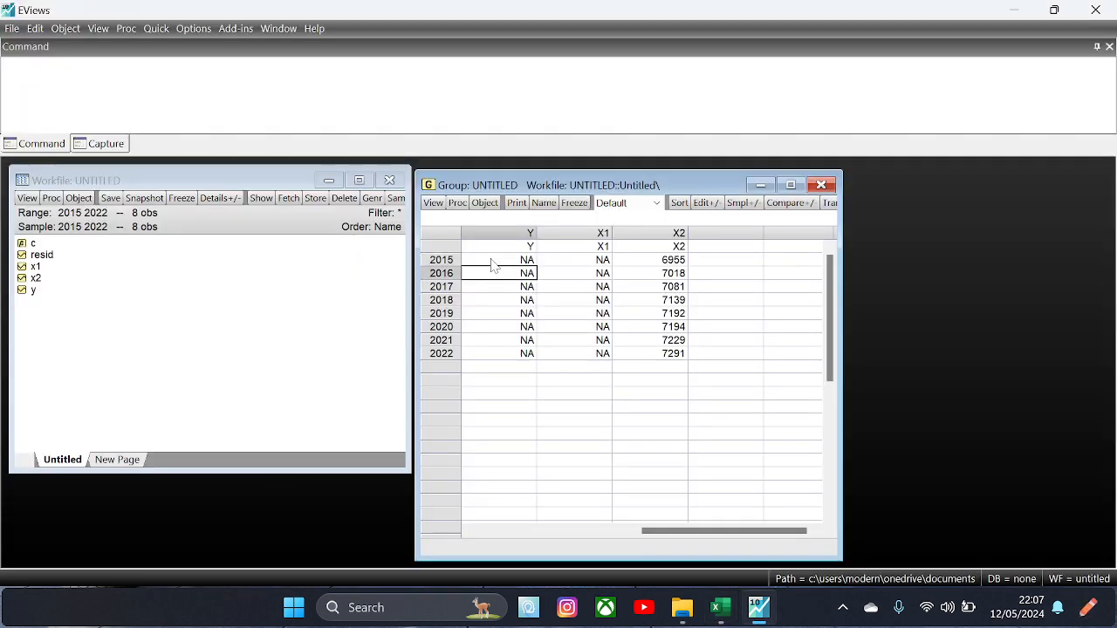
{"action": "left_click", "coordinate": [492, 260]}
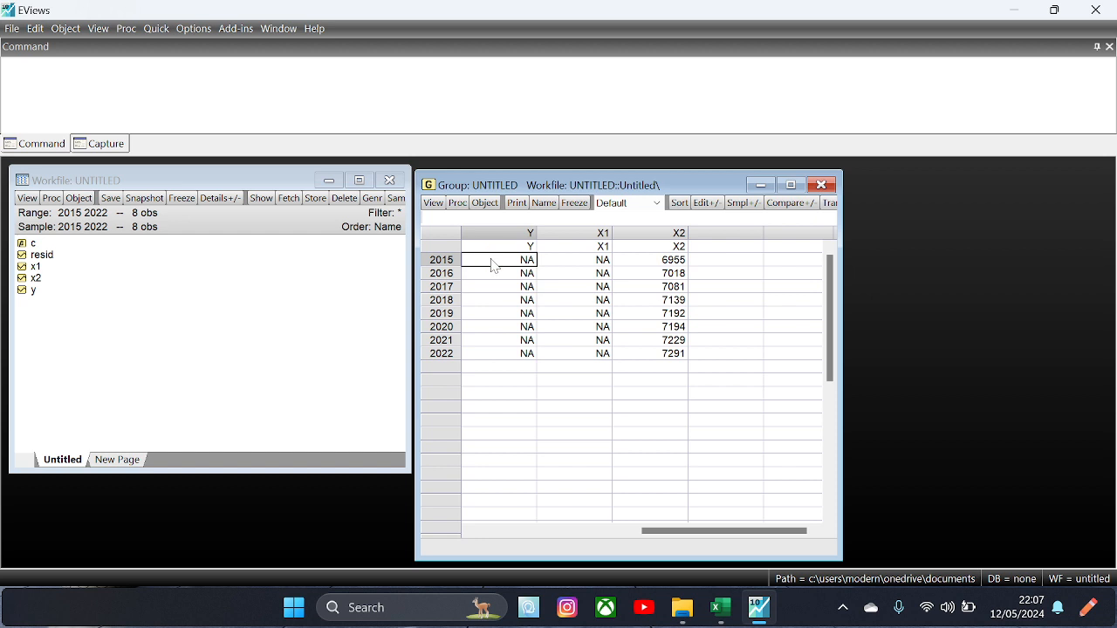
Step: Try to paste the copied Y values into the group from the 2015 cell of Y
{"action": "right_click", "coordinate": [492, 265]}
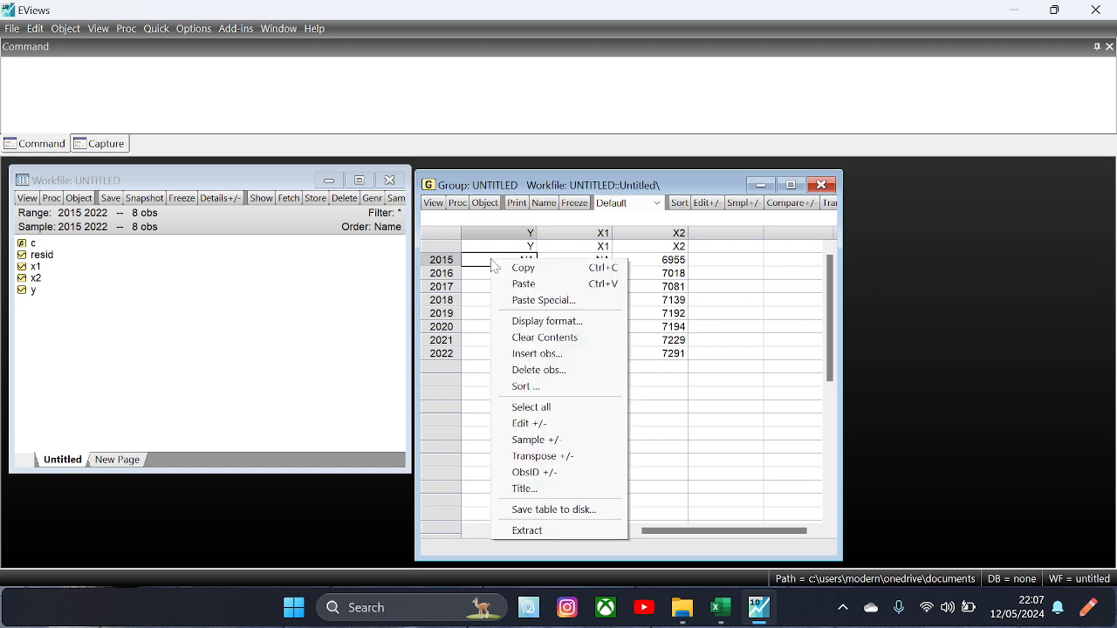
{"action": "left_click", "coordinate": [528, 248]}
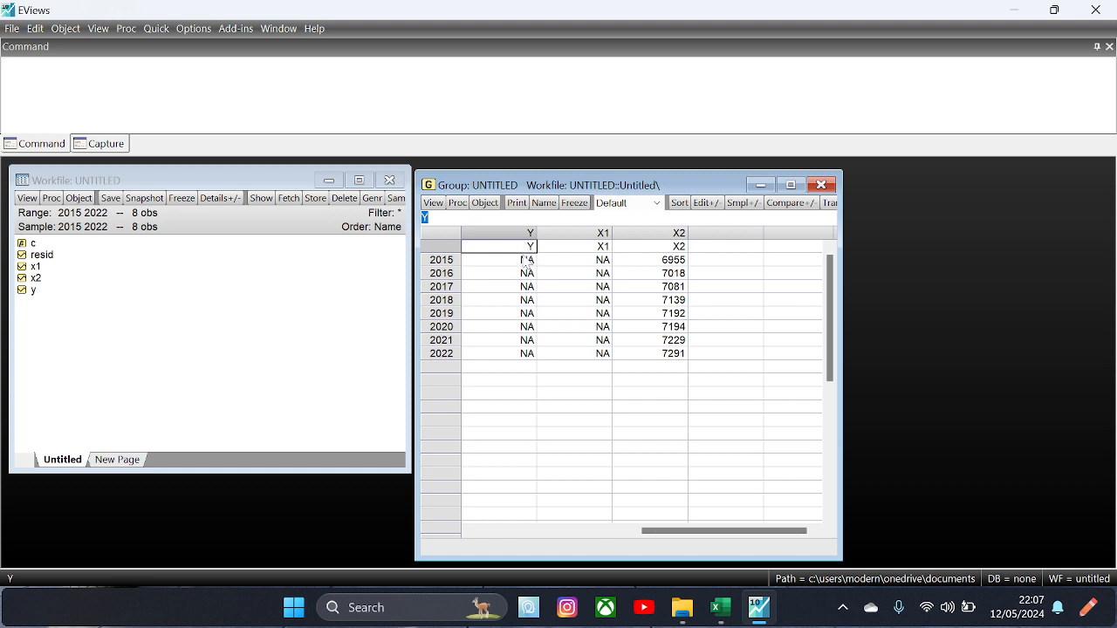
{"action": "left_click", "coordinate": [527, 261]}
{"action": "right_click", "coordinate": [527, 261]}
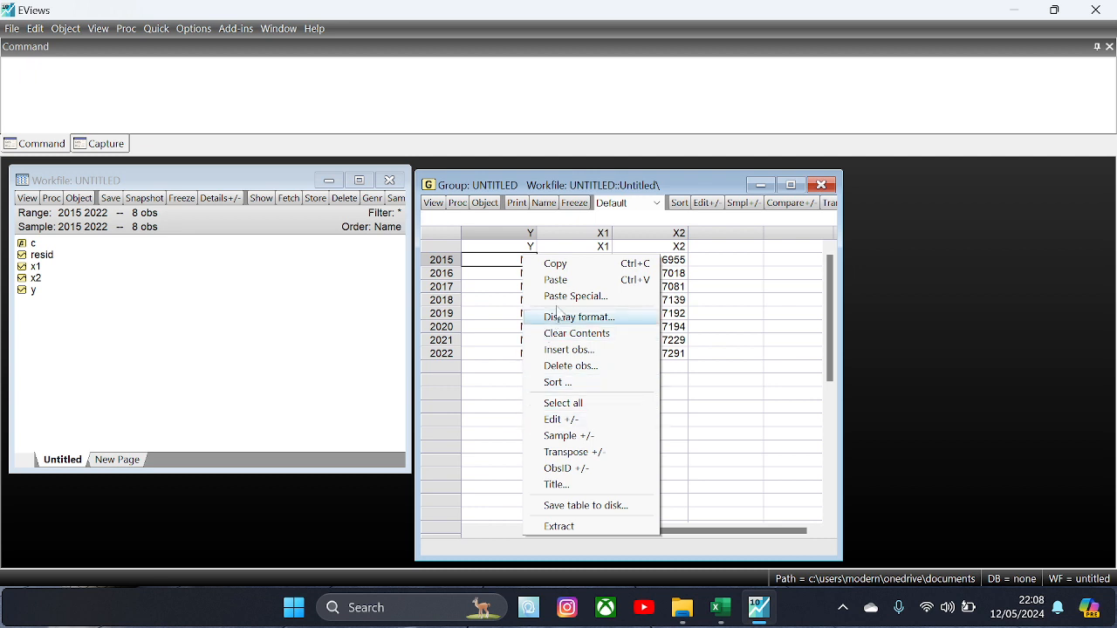
{"action": "left_click", "coordinate": [555, 263]}
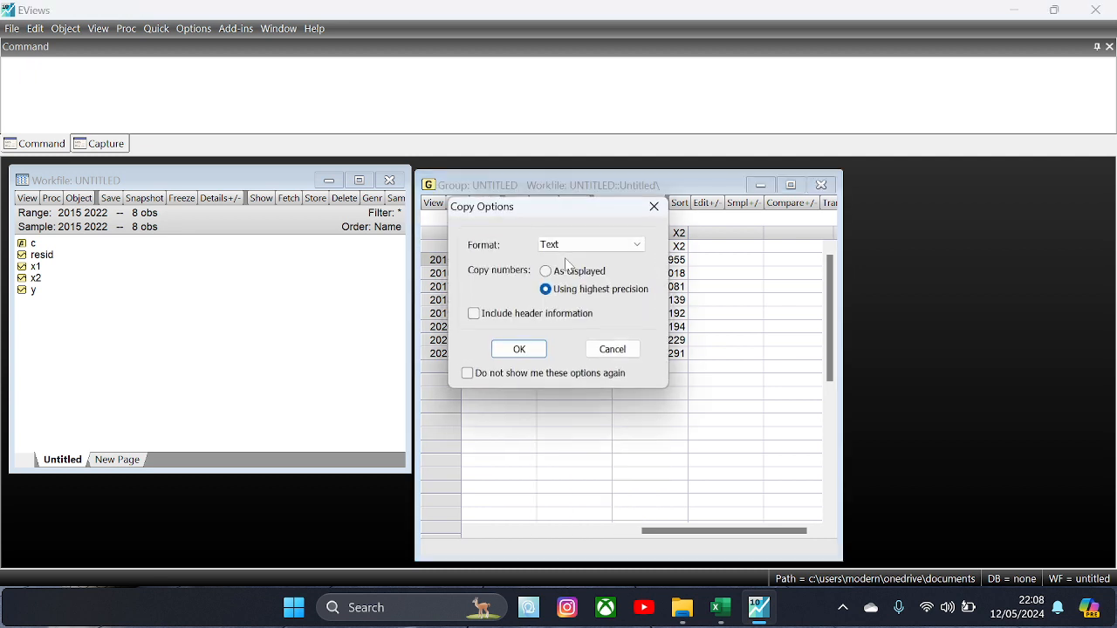
{"action": "left_click", "coordinate": [656, 207]}
{"action": "right_click", "coordinate": [504, 272]}
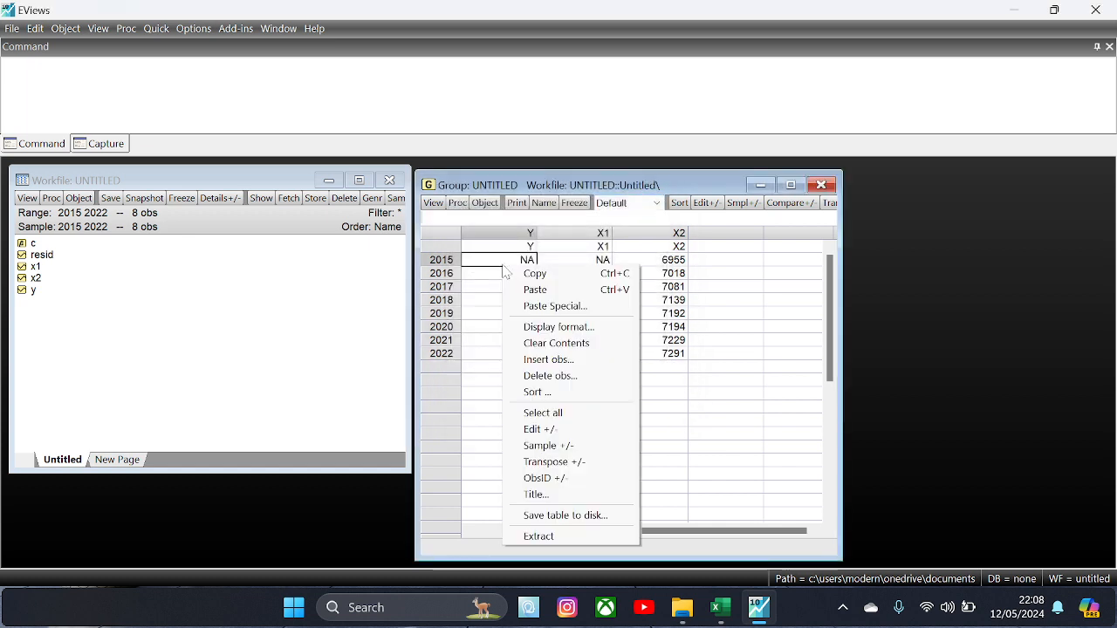
{"action": "left_click", "coordinate": [534, 289]}
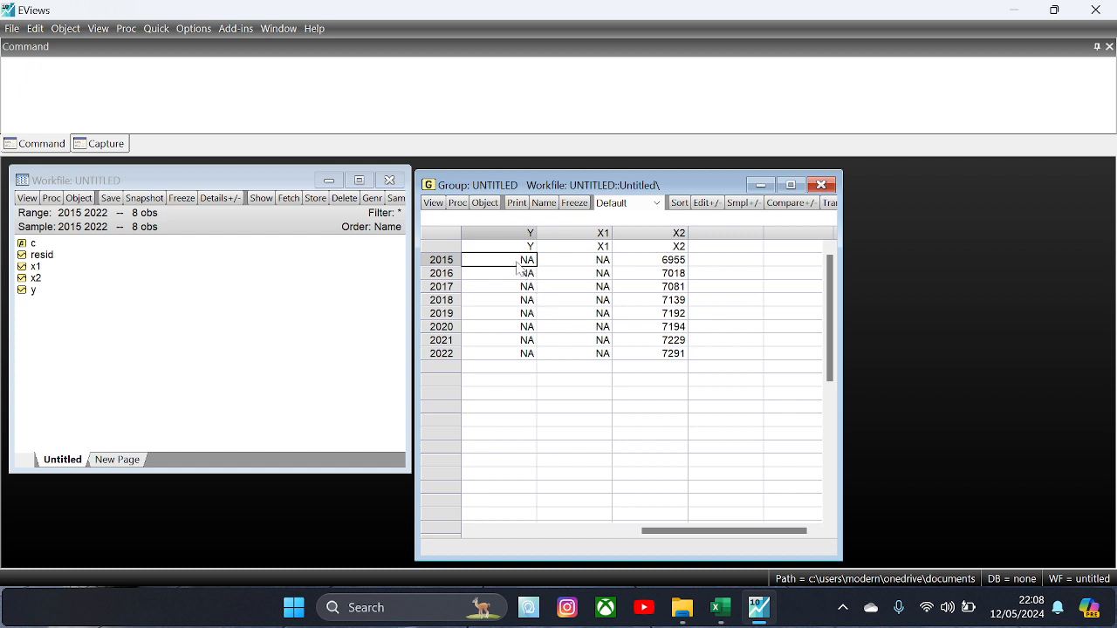
Step: Clear the values of Y, X1 and X2 in the group and delete the untitled group
{"action": "left_click_drag", "start_coordinate": [521, 267], "coordinate": [524, 358]}
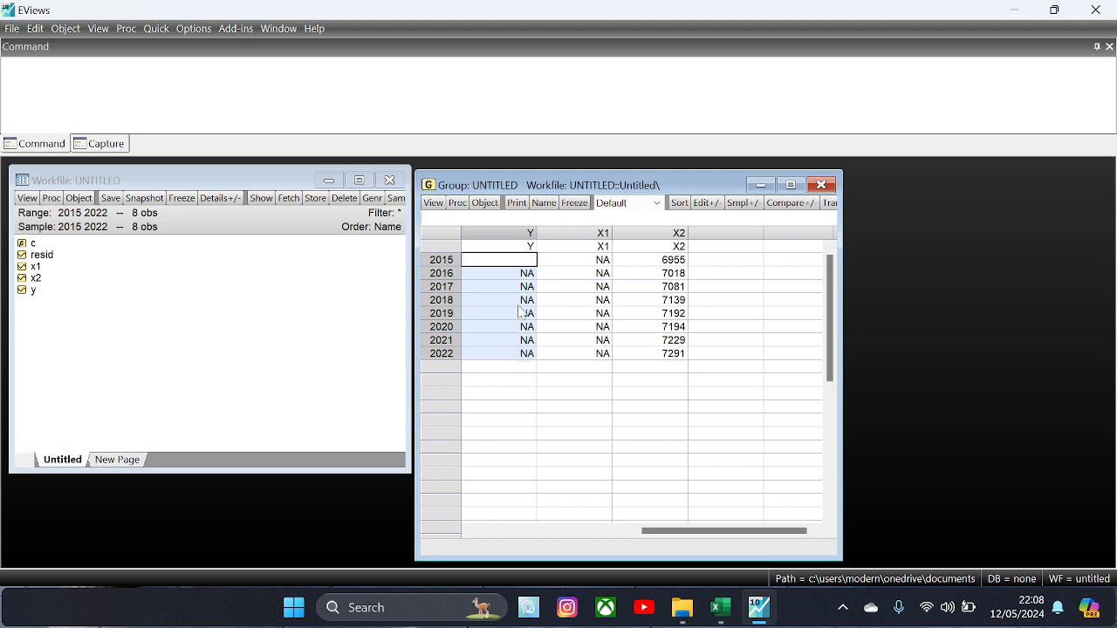
{"action": "left_click", "coordinate": [519, 275]}
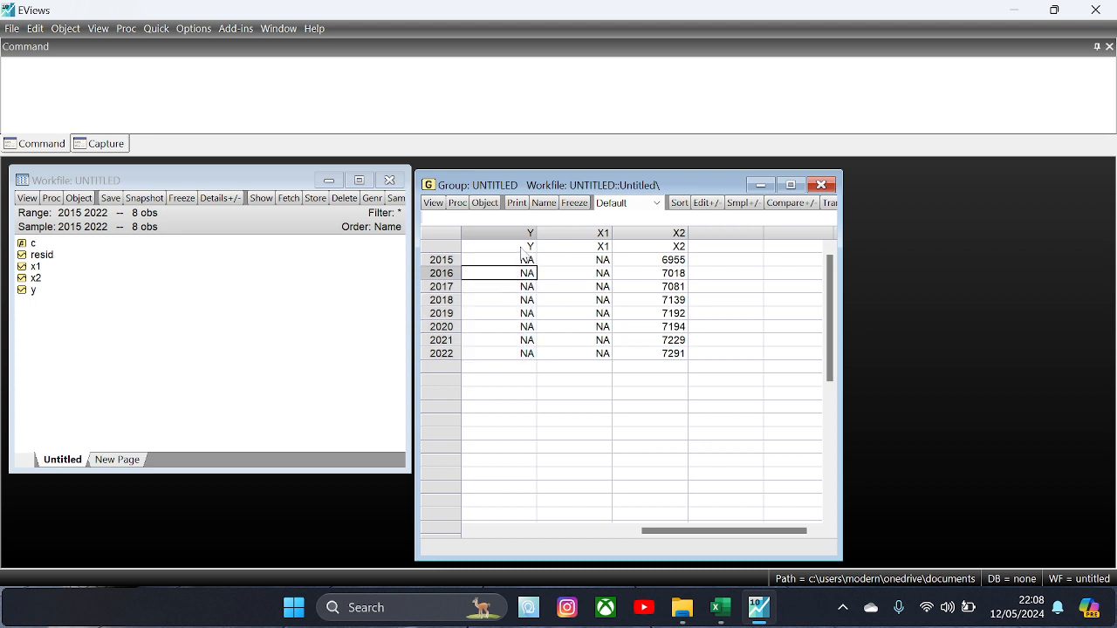
{"action": "left_click_drag", "start_coordinate": [526, 247], "coordinate": [681, 363]}
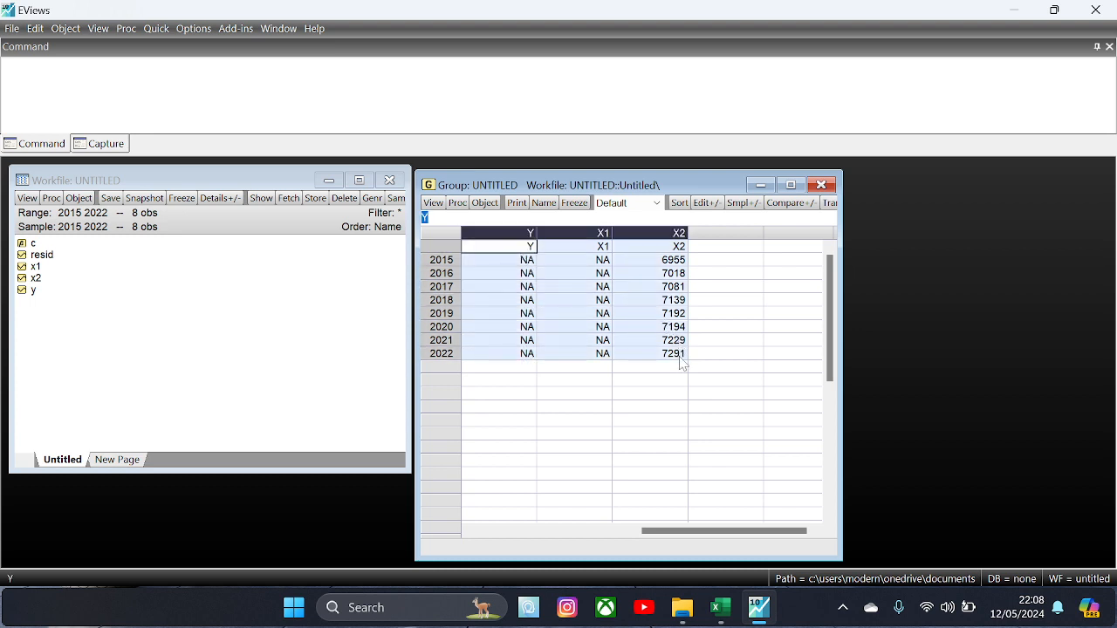
{"action": "key", "text": "Delete"}
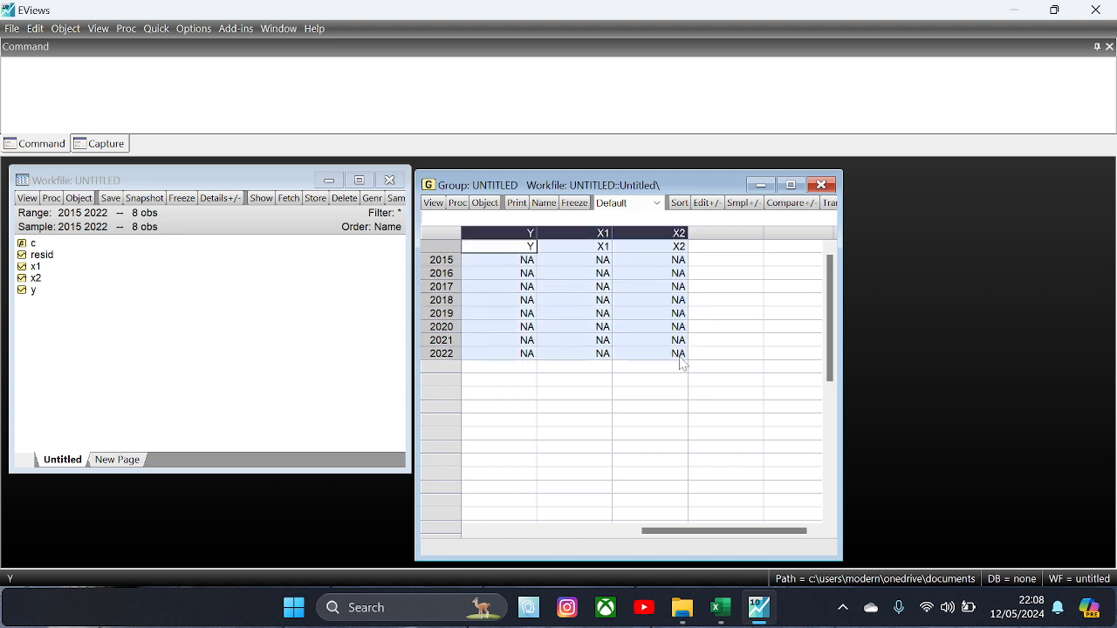
{"action": "left_click", "coordinate": [825, 185]}
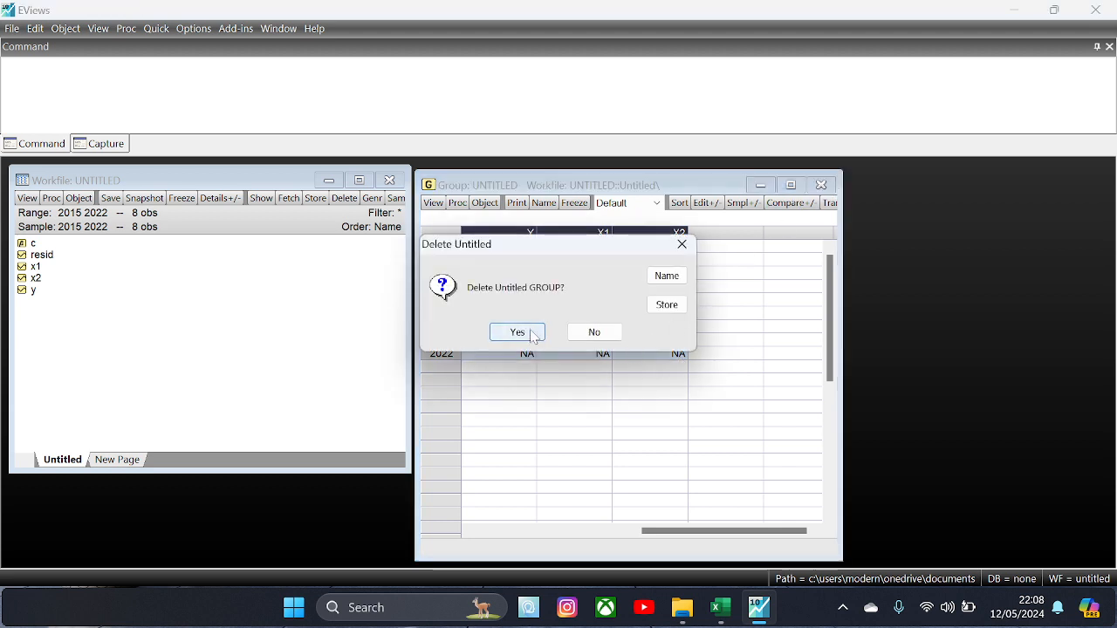
{"action": "left_click", "coordinate": [529, 331]}
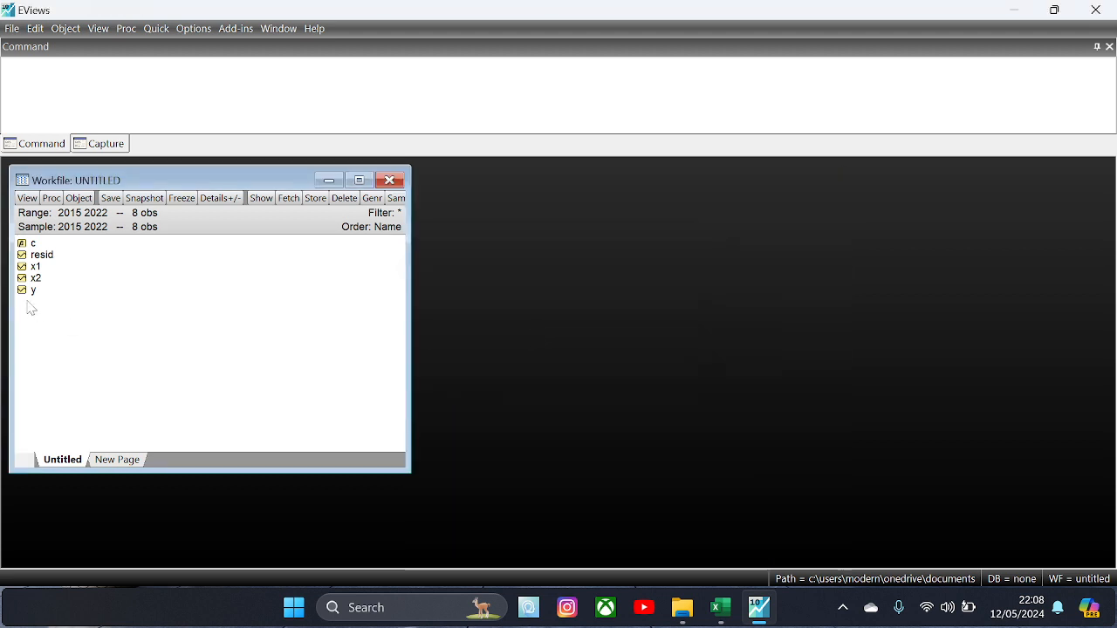
Step: Delete the series y, x1 and x2 from the workfile
{"action": "left_click", "coordinate": [33, 290]}
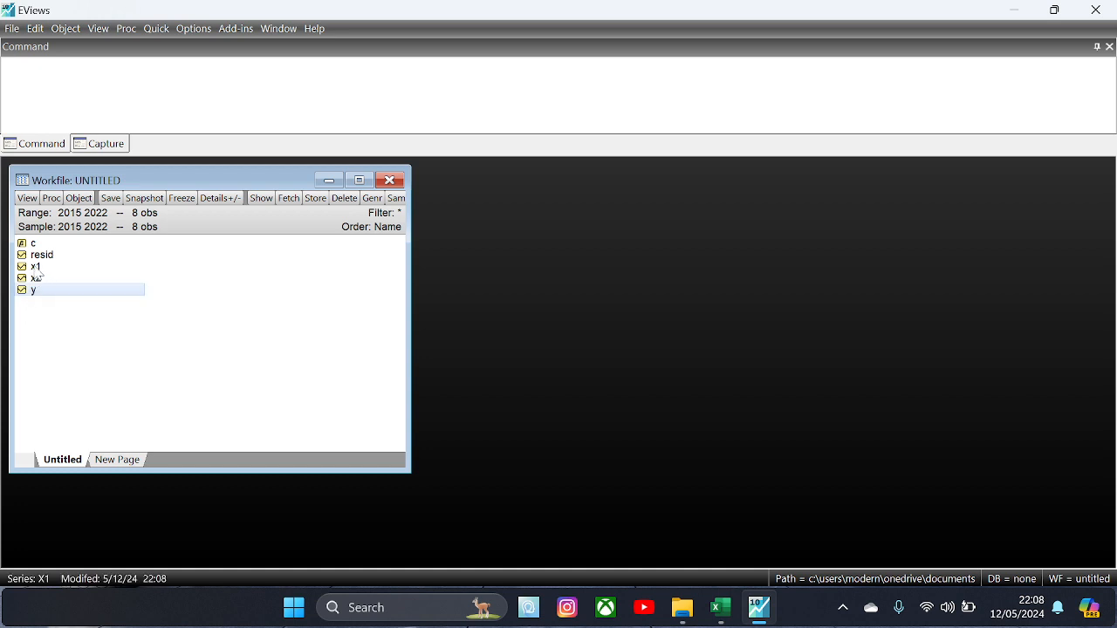
{"action": "left_click", "coordinate": [39, 269], "text": "ctrl"}
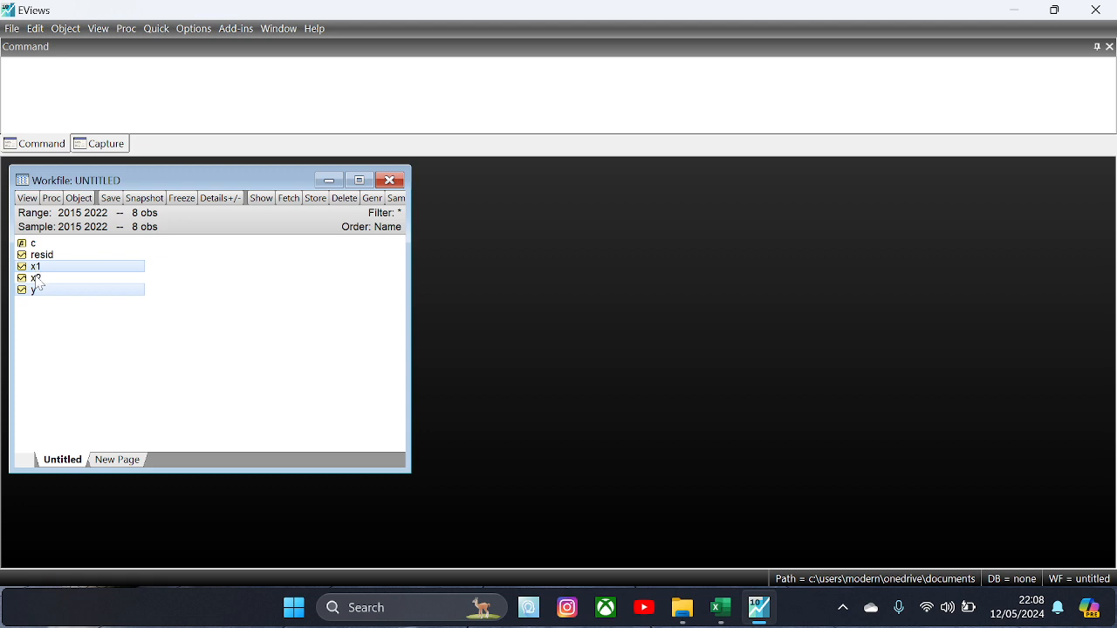
{"action": "left_click", "coordinate": [37, 279], "text": "ctrl"}
{"action": "right_click", "coordinate": [38, 281]}
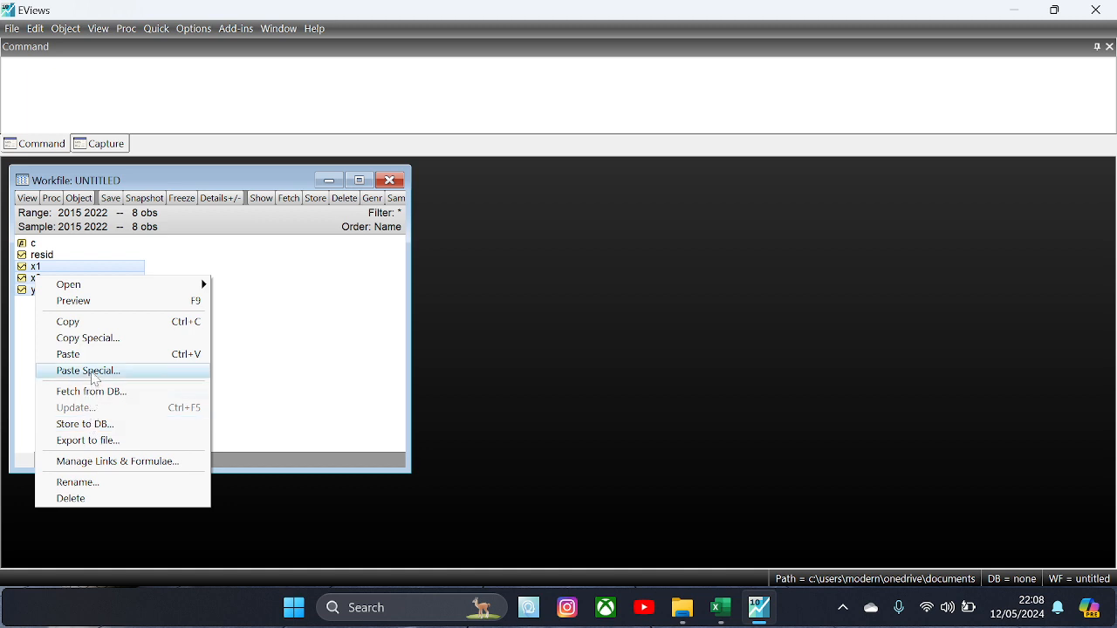
{"action": "left_click", "coordinate": [87, 498]}
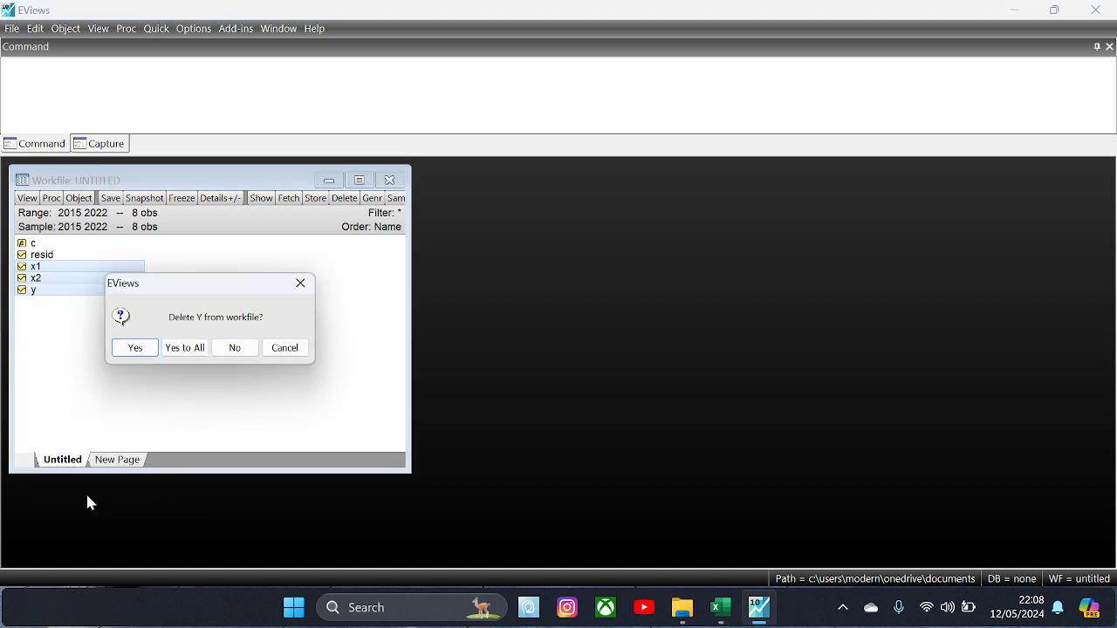
{"action": "left_click", "coordinate": [140, 351]}
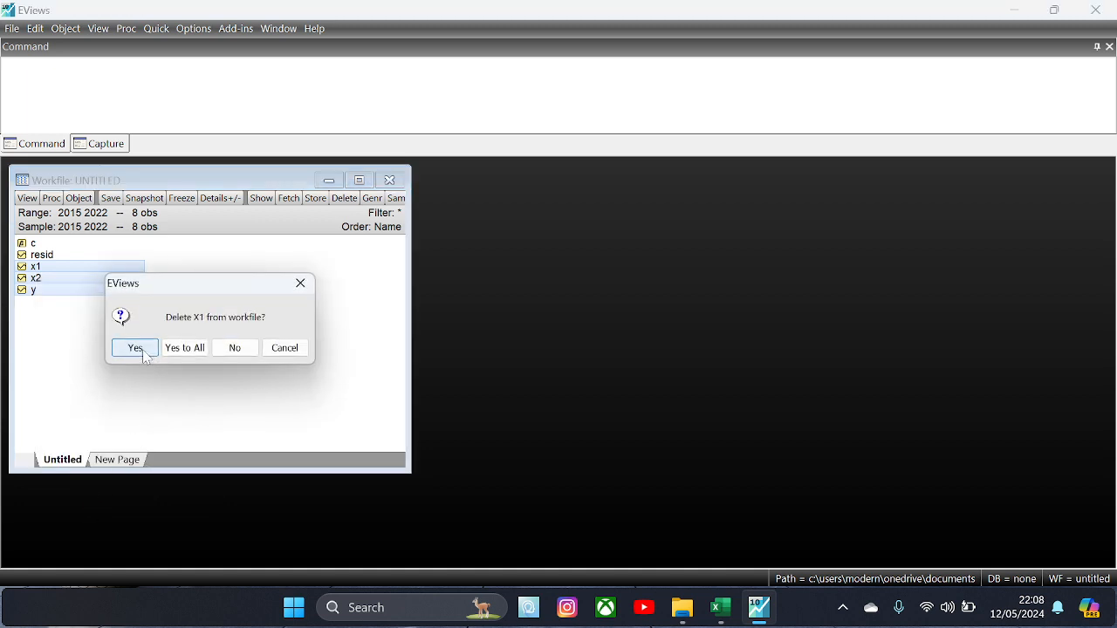
{"action": "left_click", "coordinate": [183, 347]}
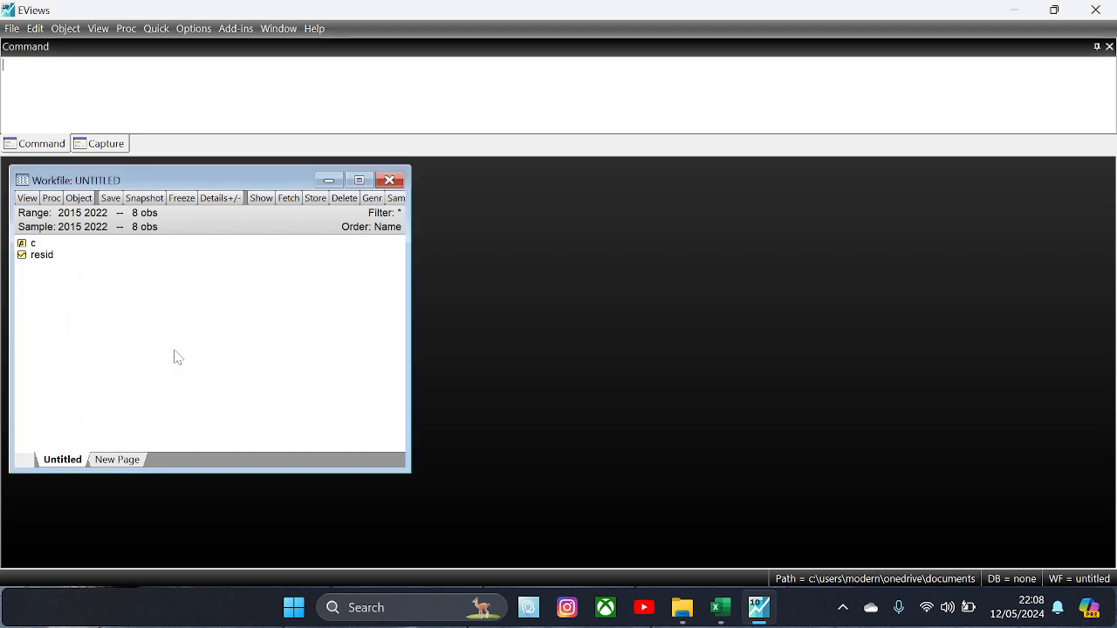
Step: Open a new empty group for editing series, place it beside the workfile and reveal its blank name row above 2015
{"action": "left_click", "coordinate": [156, 29]}
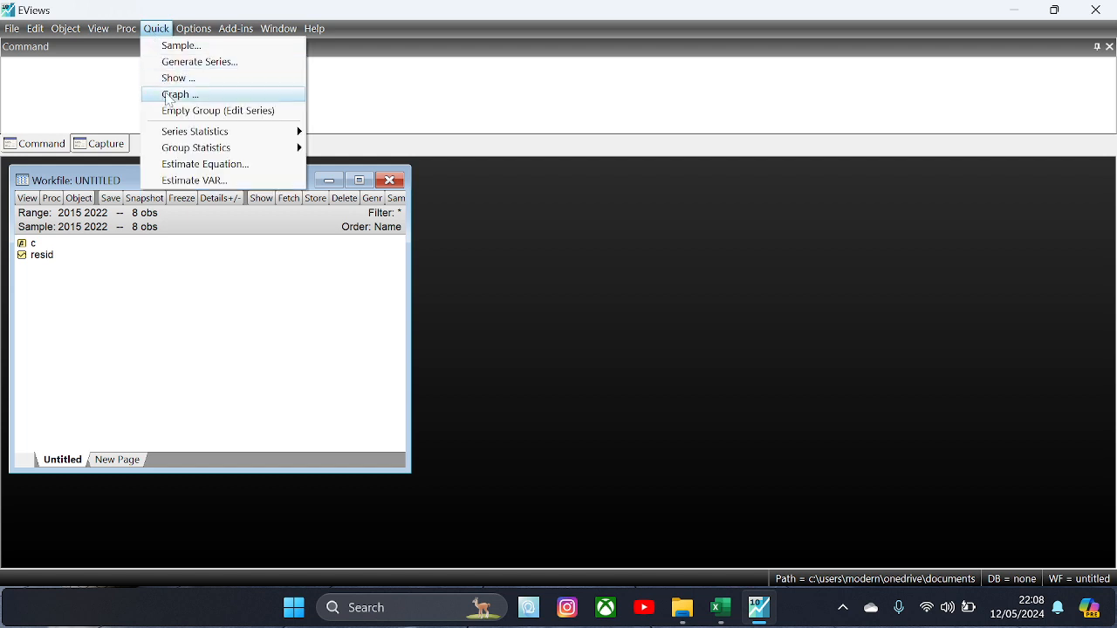
{"action": "left_click", "coordinate": [194, 112]}
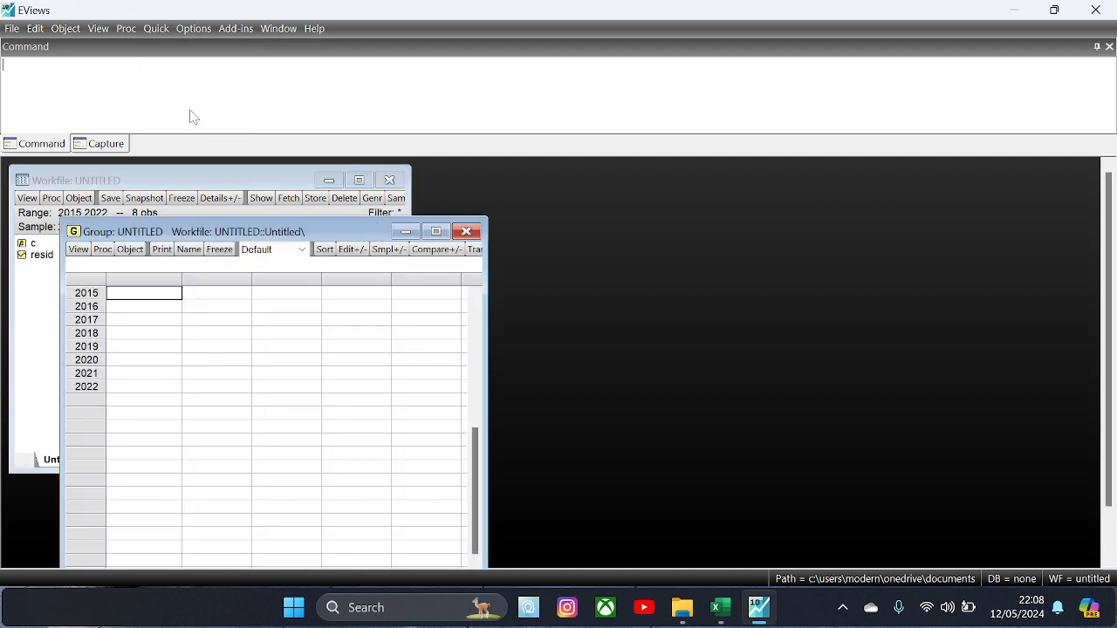
{"action": "left_click_drag", "start_coordinate": [266, 232], "coordinate": [629, 183]}
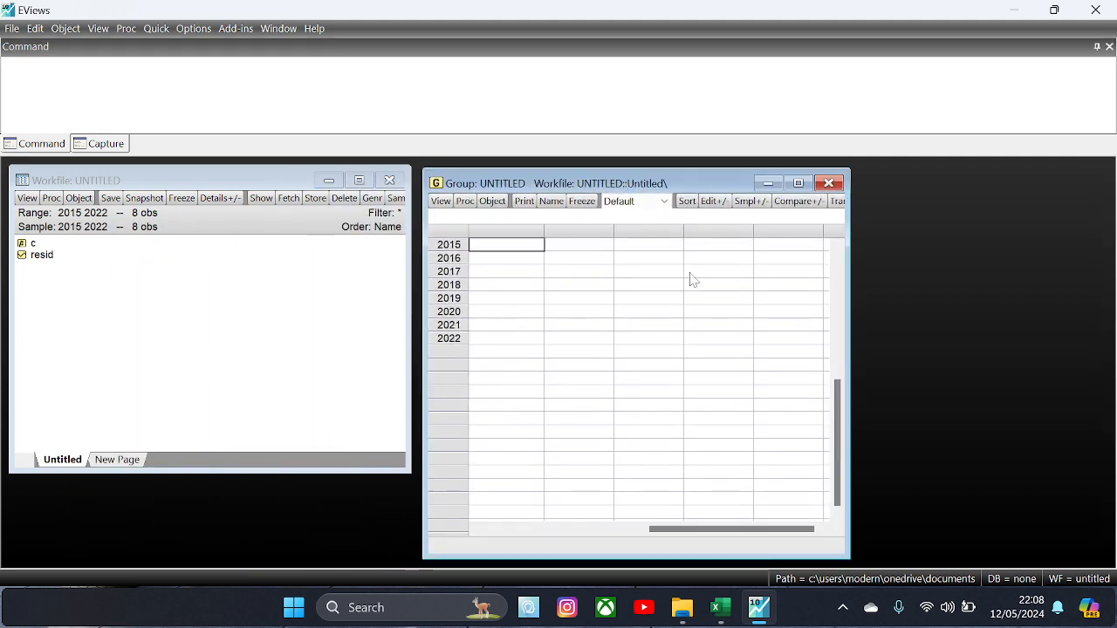
{"action": "left_click_drag", "start_coordinate": [841, 427], "coordinate": [838, 230]}
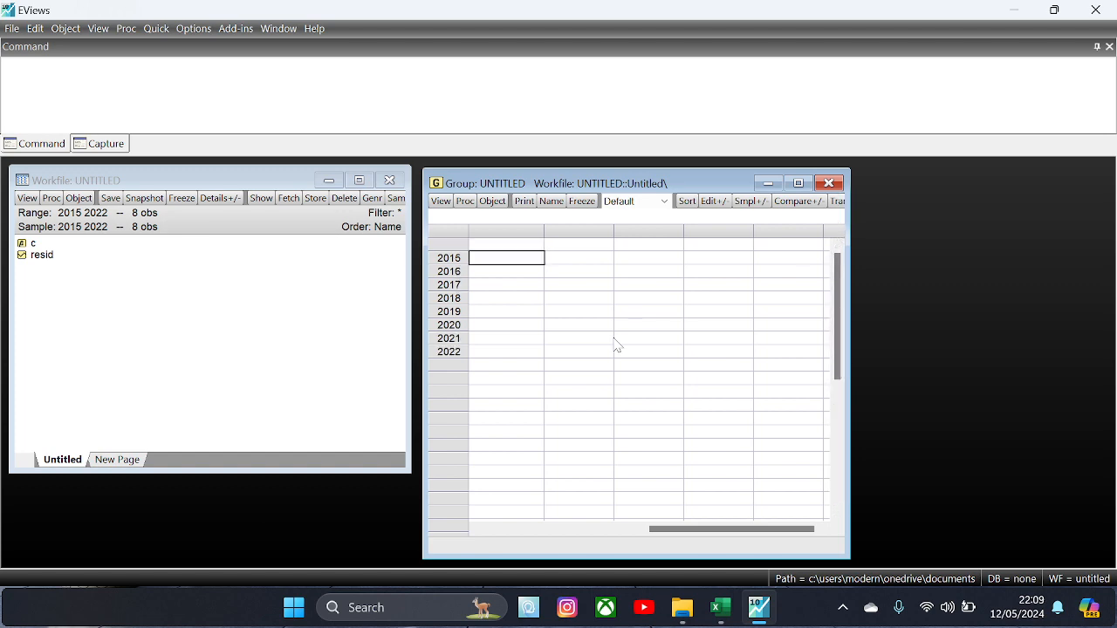
Step: Switch to Excel and copy the range B2:D10, including the Y, X1 and X2 headers
{"action": "key", "text": "alt+Tab"}
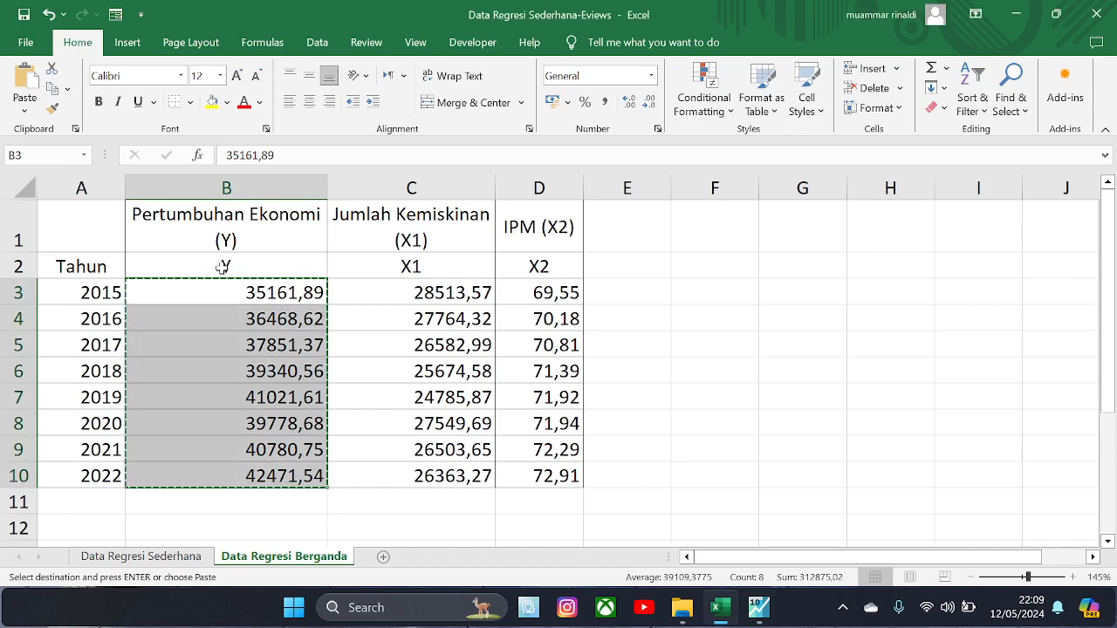
{"action": "left_click", "coordinate": [224, 266]}
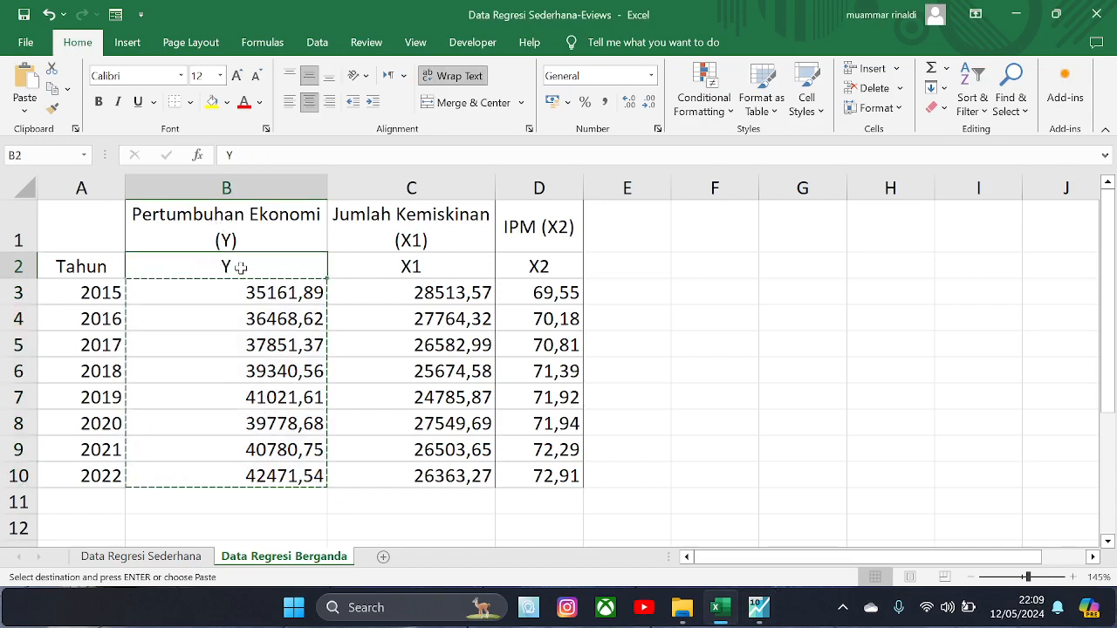
{"action": "left_click_drag", "start_coordinate": [269, 266], "coordinate": [518, 480]}
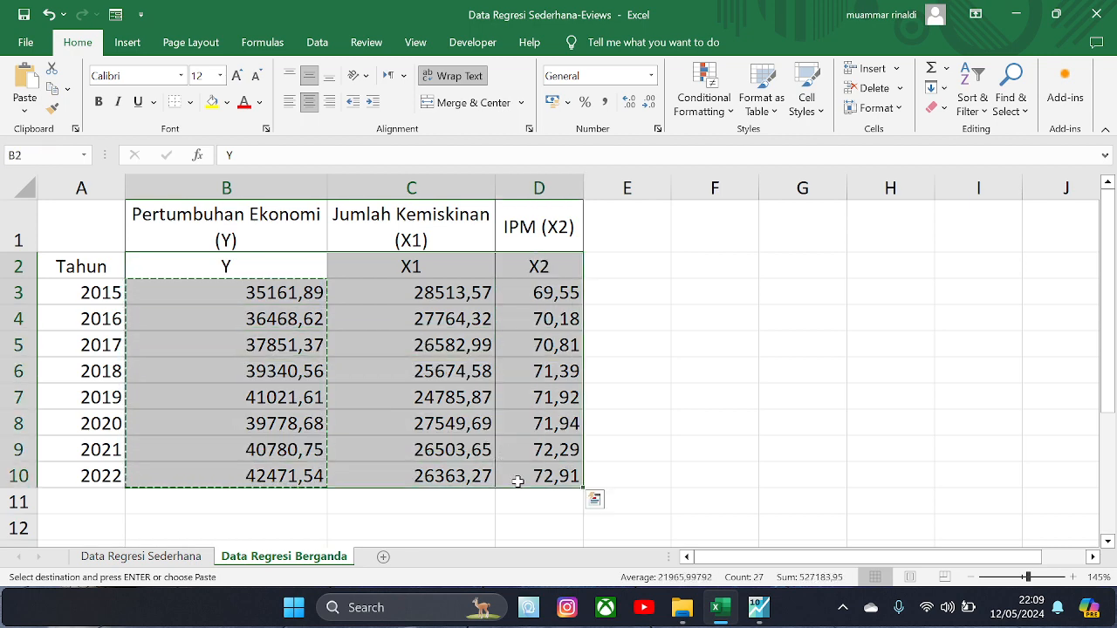
{"action": "key", "text": "ctrl+c"}
Step: Return to EViews and paste the copied headers and data into the empty group from the first column's name cell
{"action": "key", "text": "alt+Tab"}
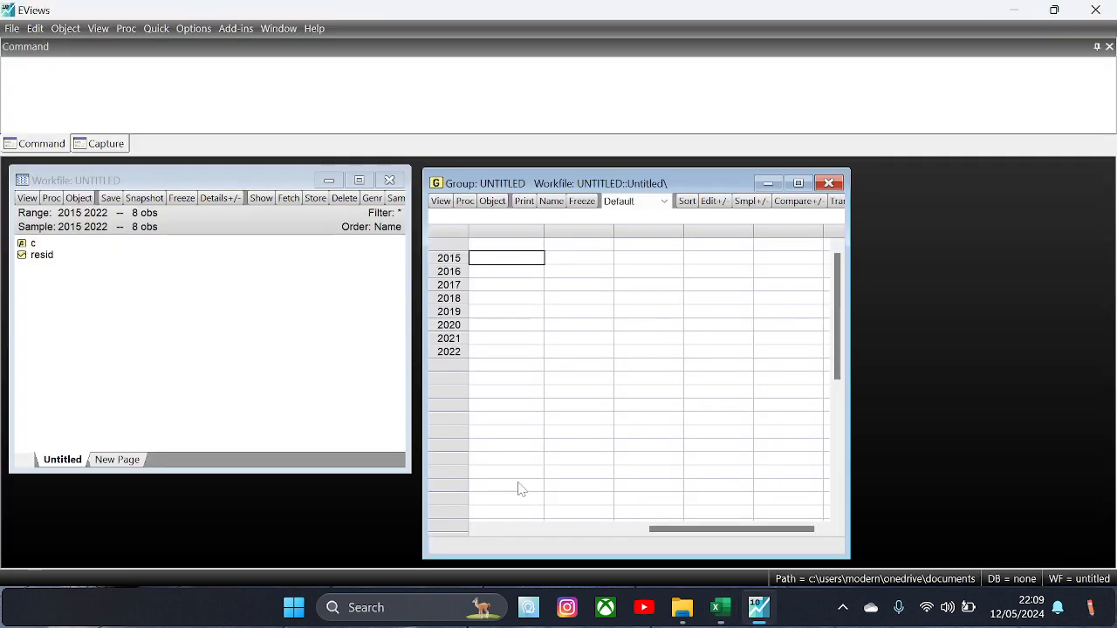
{"action": "left_click", "coordinate": [489, 247]}
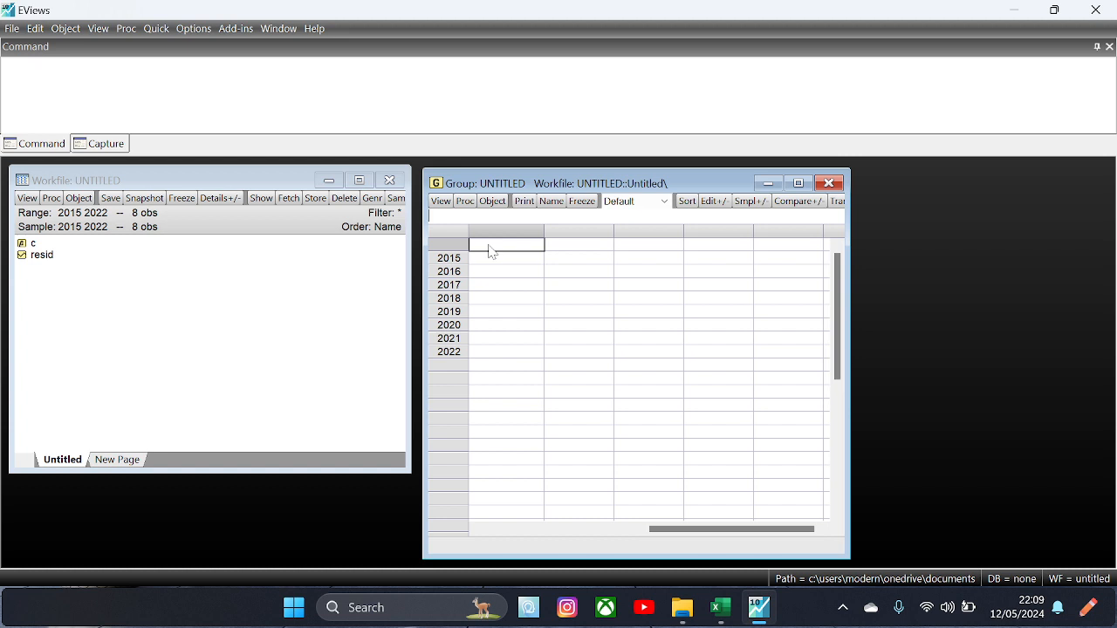
{"action": "key", "text": "ctrl+v"}
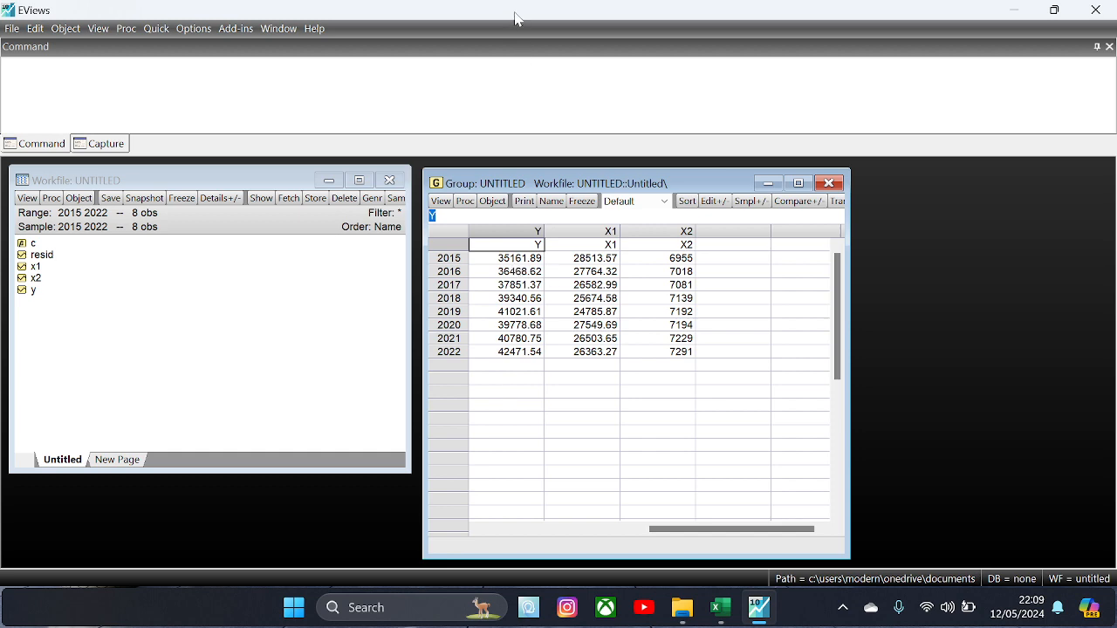
Step: Arrange EViews and Excel side by side and bring the X2 data into view in both windows
{"action": "left_click_drag", "start_coordinate": [515, 18], "coordinate": [1110, 196]}
{"action": "left_click", "coordinate": [299, 118]}
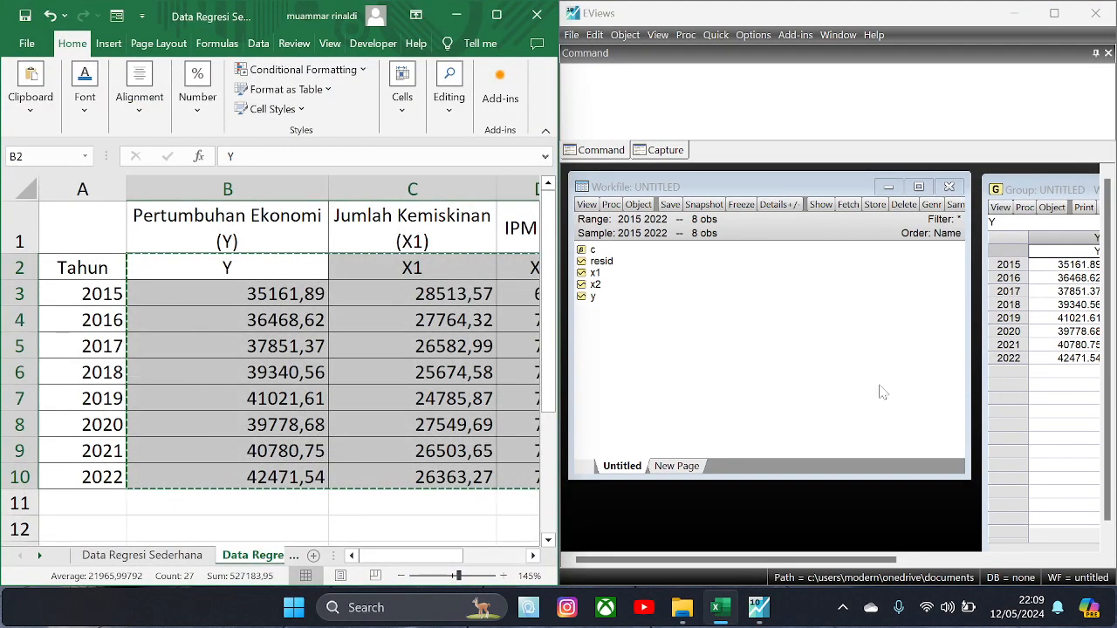
{"action": "left_click_drag", "start_coordinate": [853, 563], "coordinate": [1012, 563]}
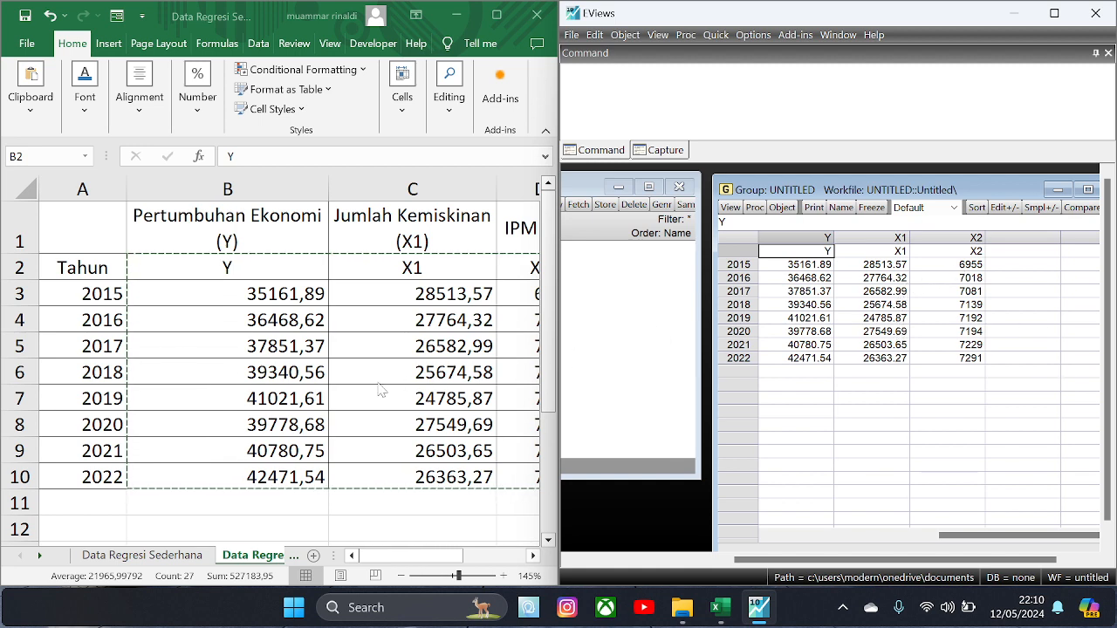
{"action": "scroll", "coordinate": [326, 401], "scroll_direction": "right", "scroll_amount": 6}
{"action": "scroll", "coordinate": [326, 402], "scroll_direction": "left", "scroll_amount": 6}
{"action": "left_click", "coordinate": [531, 556]}
{"action": "scroll", "coordinate": [530, 558], "scroll_direction": "right", "scroll_amount": 2}
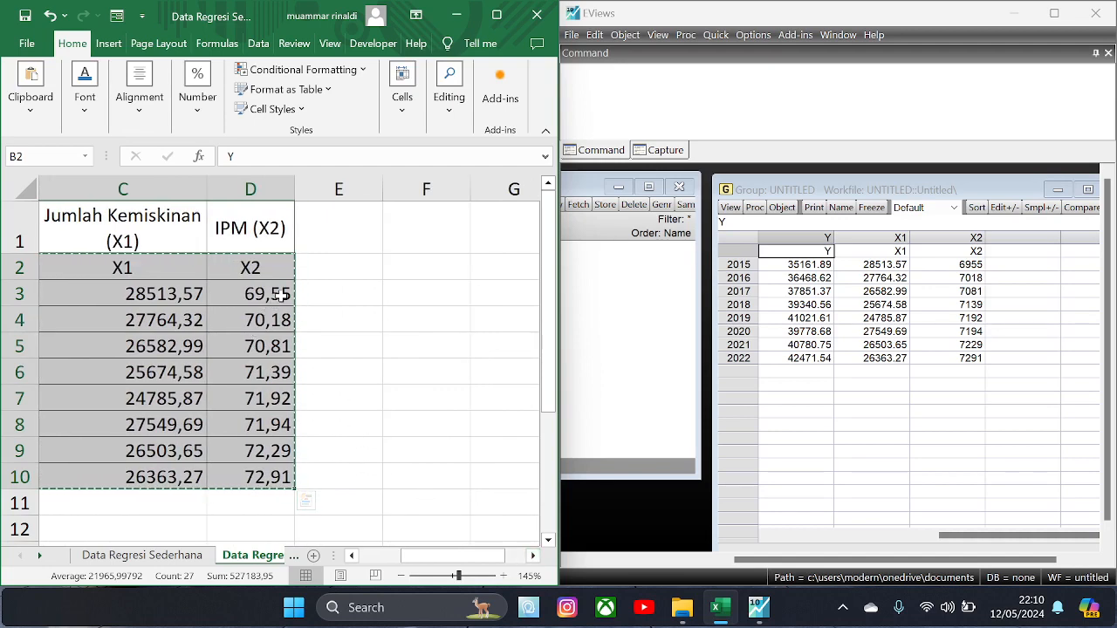
Step: Compare X2 with the Excel IPM column and correct the group's 2015 X2 value to 69.55
{"action": "left_click", "coordinate": [968, 266]}
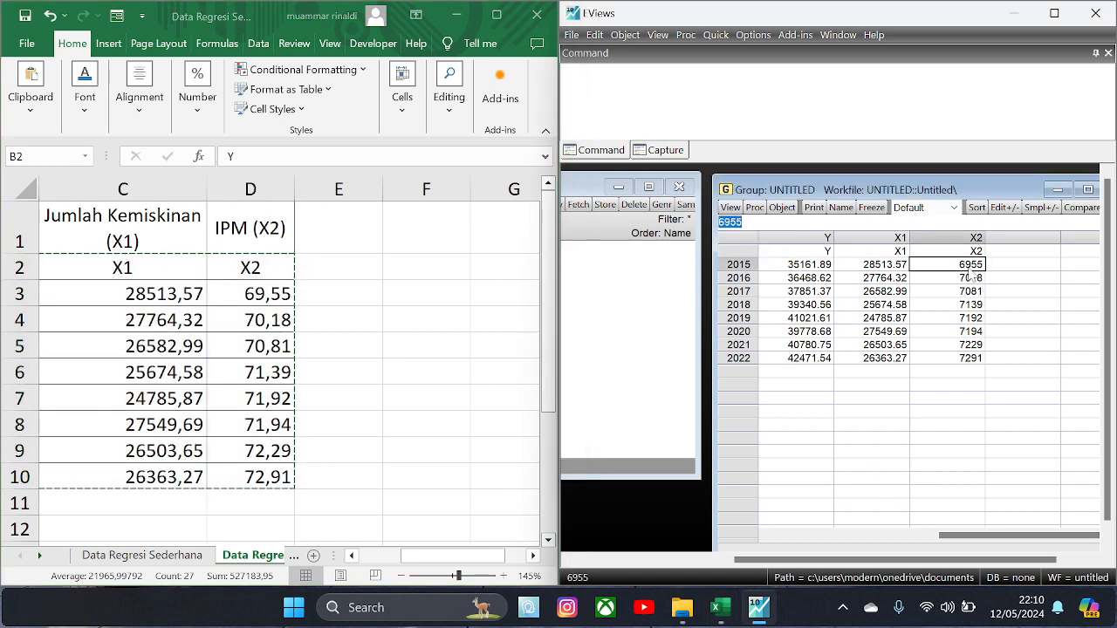
{"action": "double_click", "coordinate": [968, 265]}
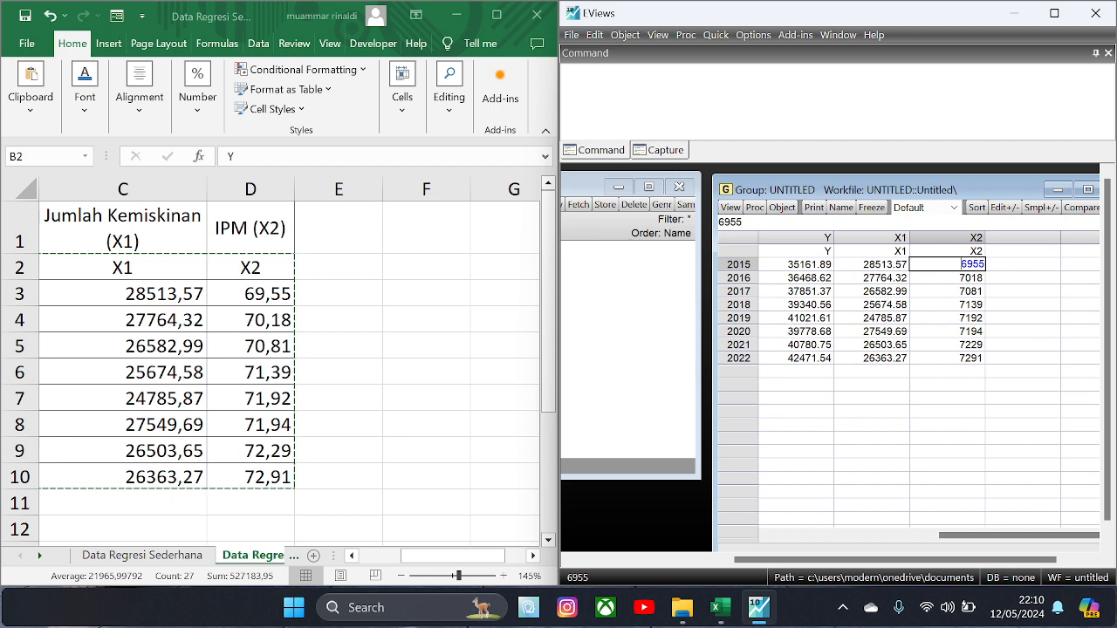
{"action": "left_click", "coordinate": [935, 402]}
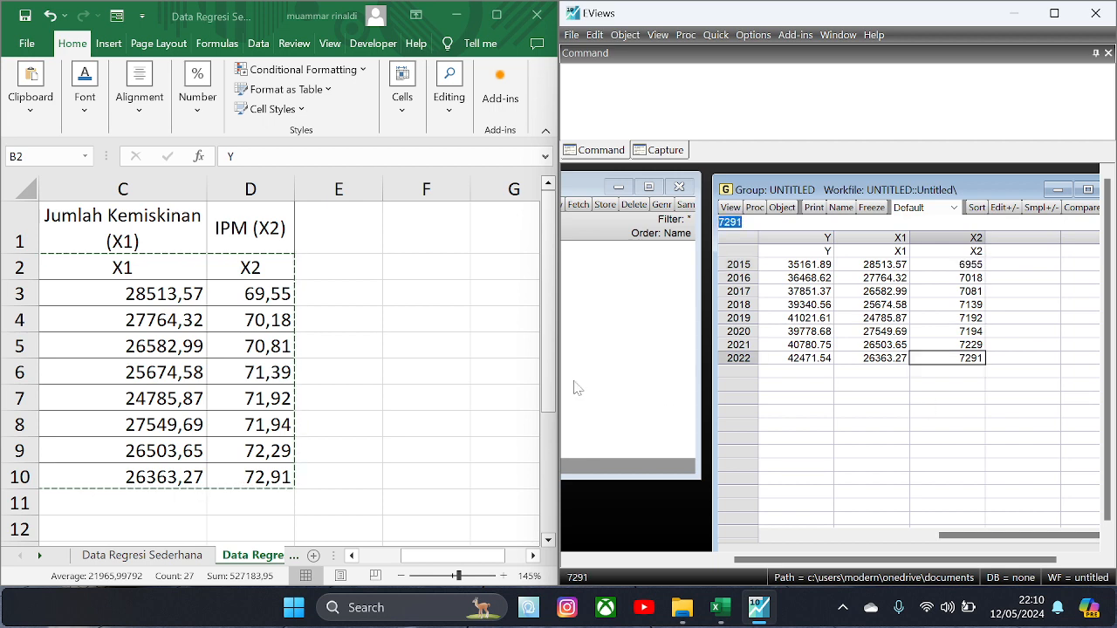
{"action": "key", "text": "alt+Tab"}
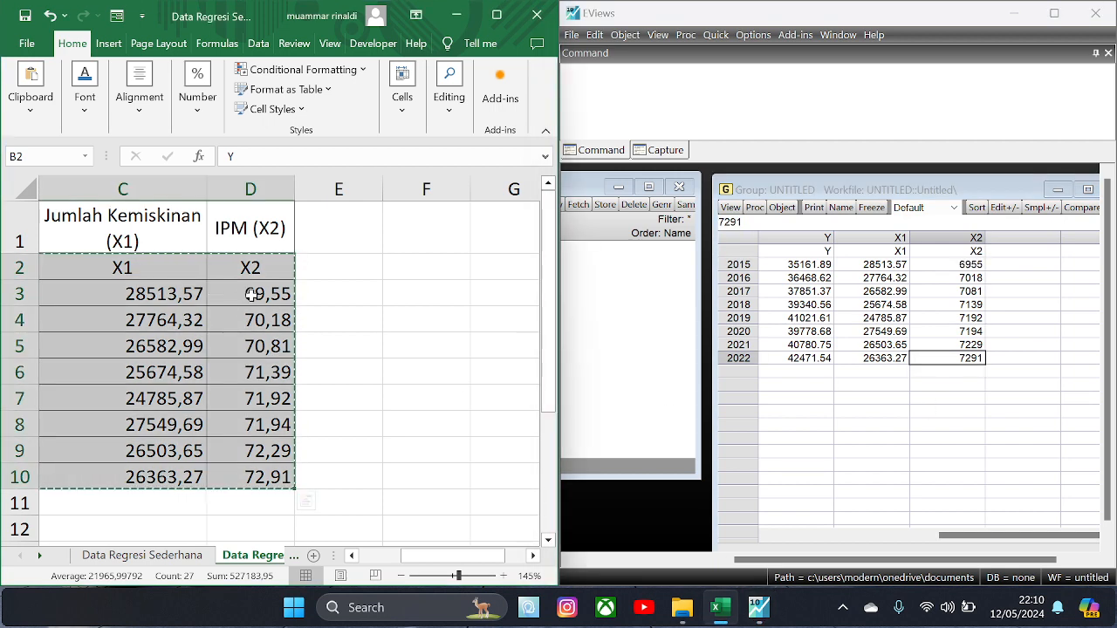
{"action": "left_click", "coordinate": [250, 294]}
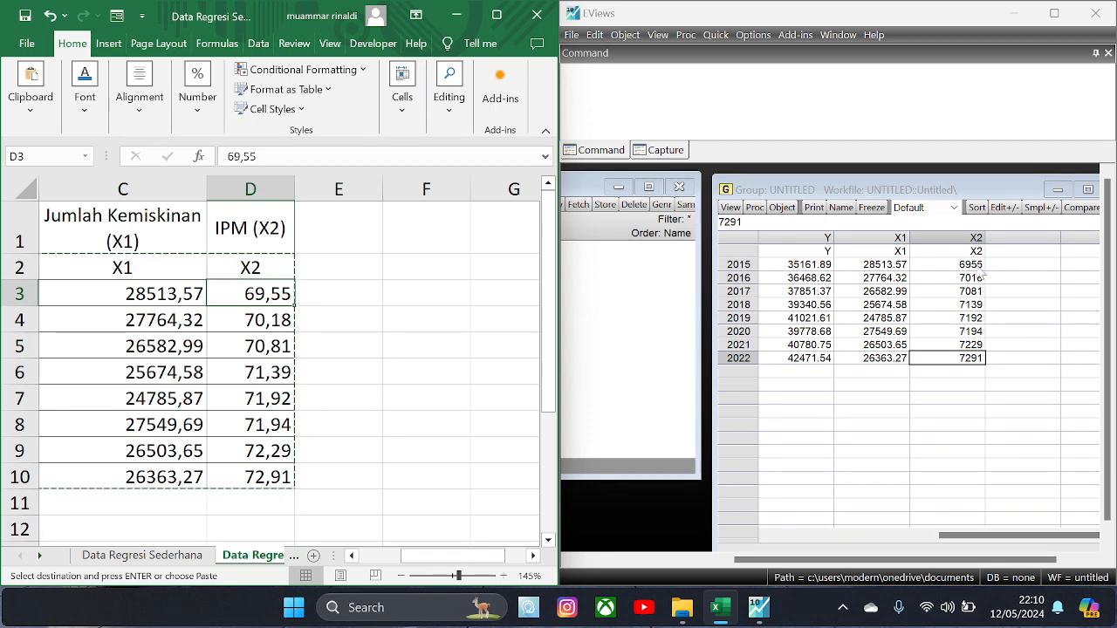
{"action": "left_click", "coordinate": [971, 265]}
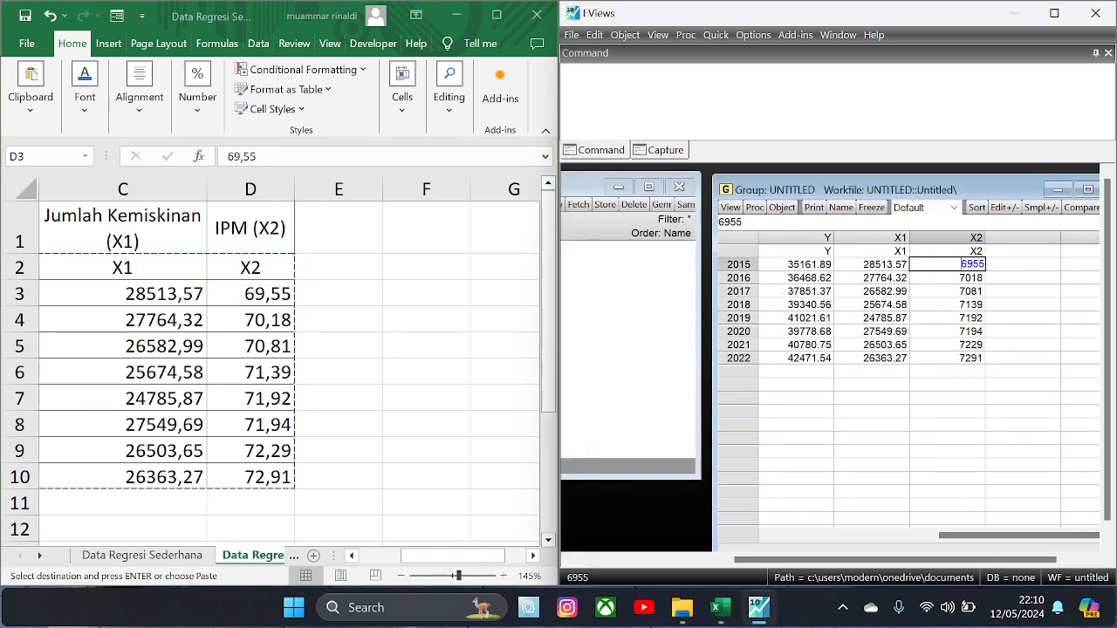
{"action": "type", "text": "69.55"}
{"action": "key", "text": "Return"}
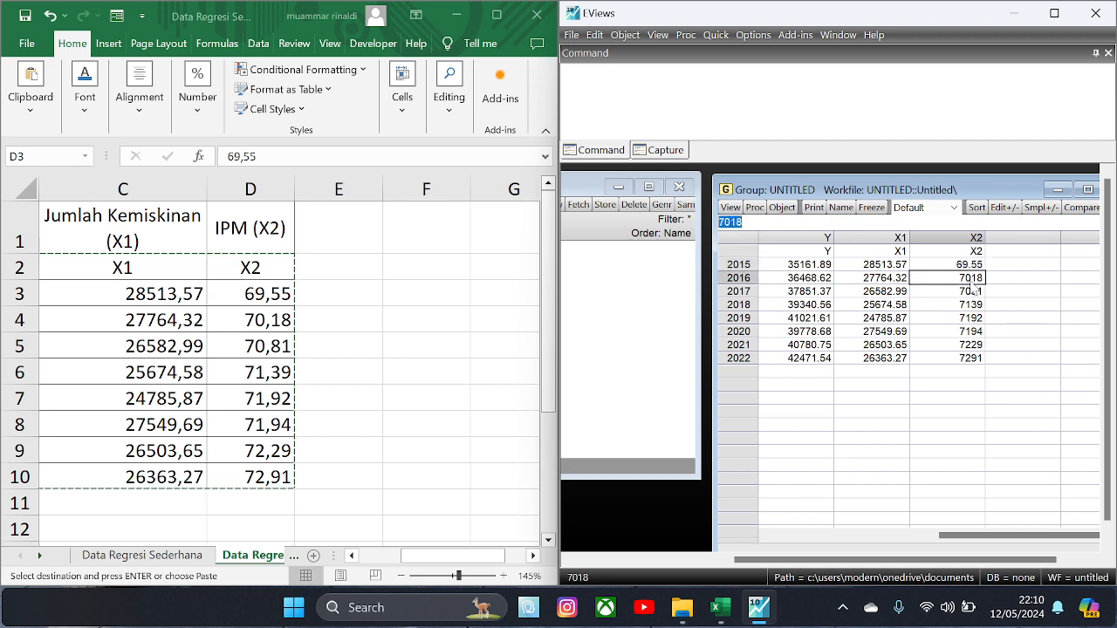
Step: Correct the X2 values for 2016 to 2019 to 70.18, 70.81, 71.39 and 71.92
{"action": "double_click", "coordinate": [970, 281]}
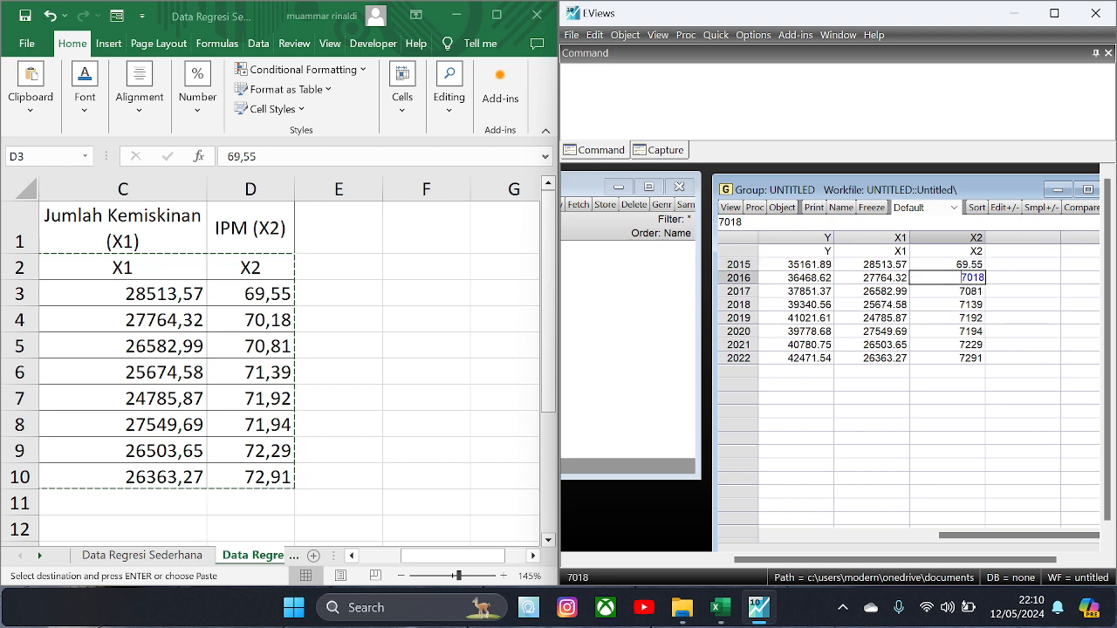
{"action": "type", "text": "."}
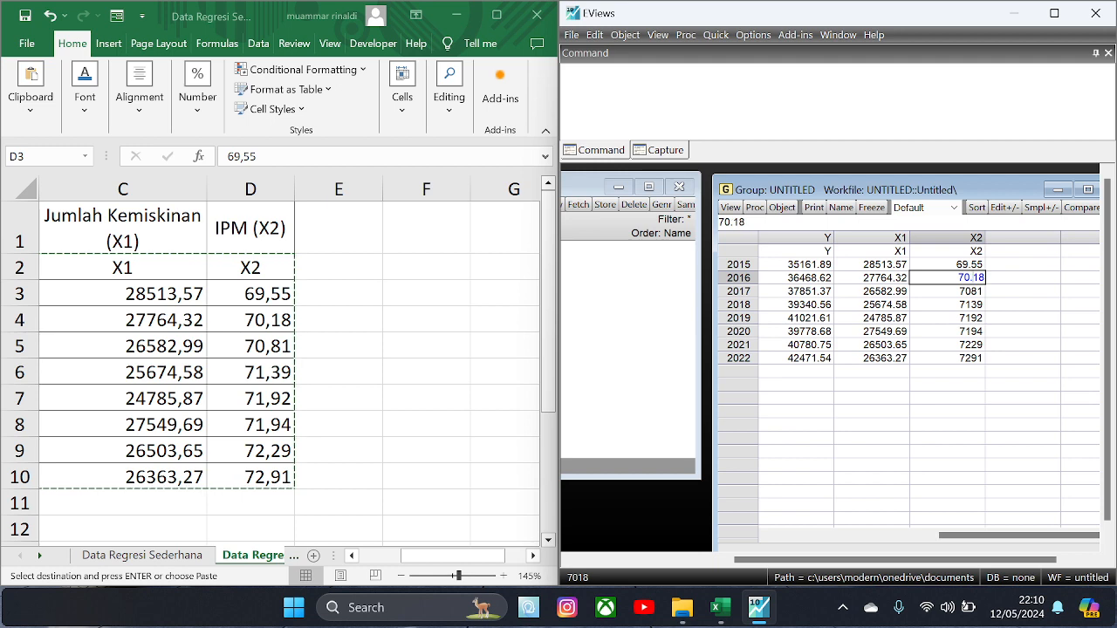
{"action": "double_click", "coordinate": [971, 294]}
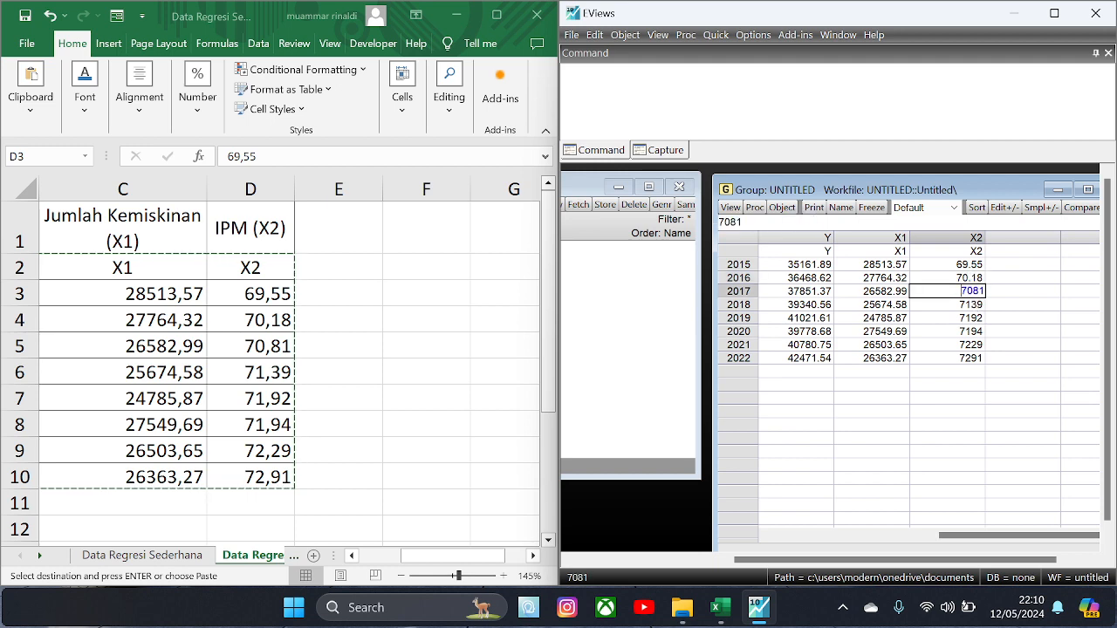
{"action": "type", "text": "."}
{"action": "double_click", "coordinate": [972, 304]}
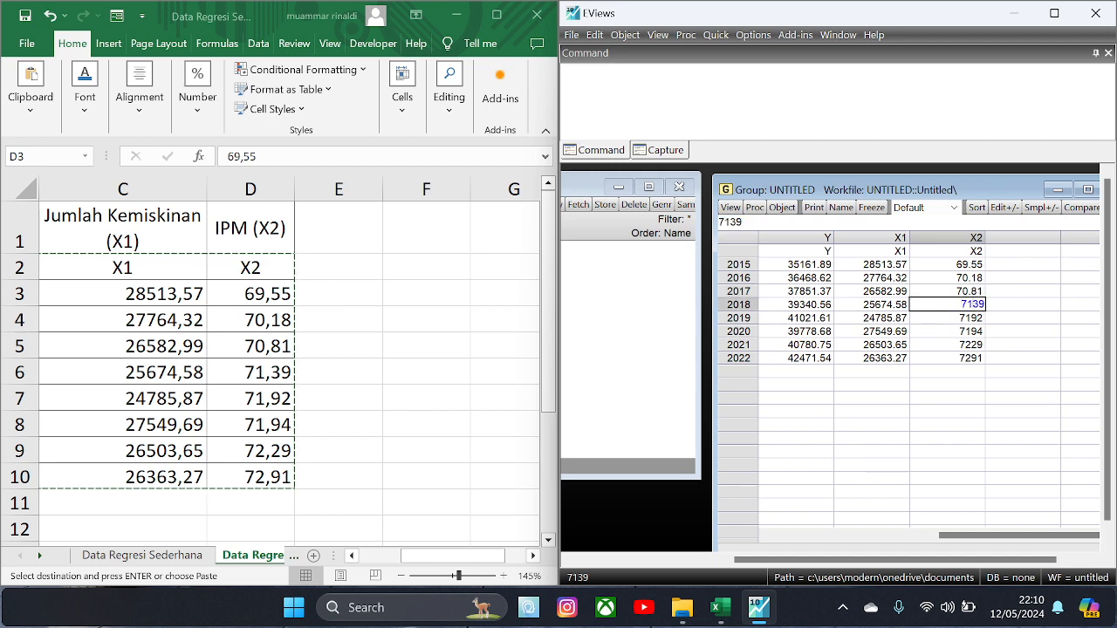
{"action": "type", "text": "."}
{"action": "double_click", "coordinate": [972, 318]}
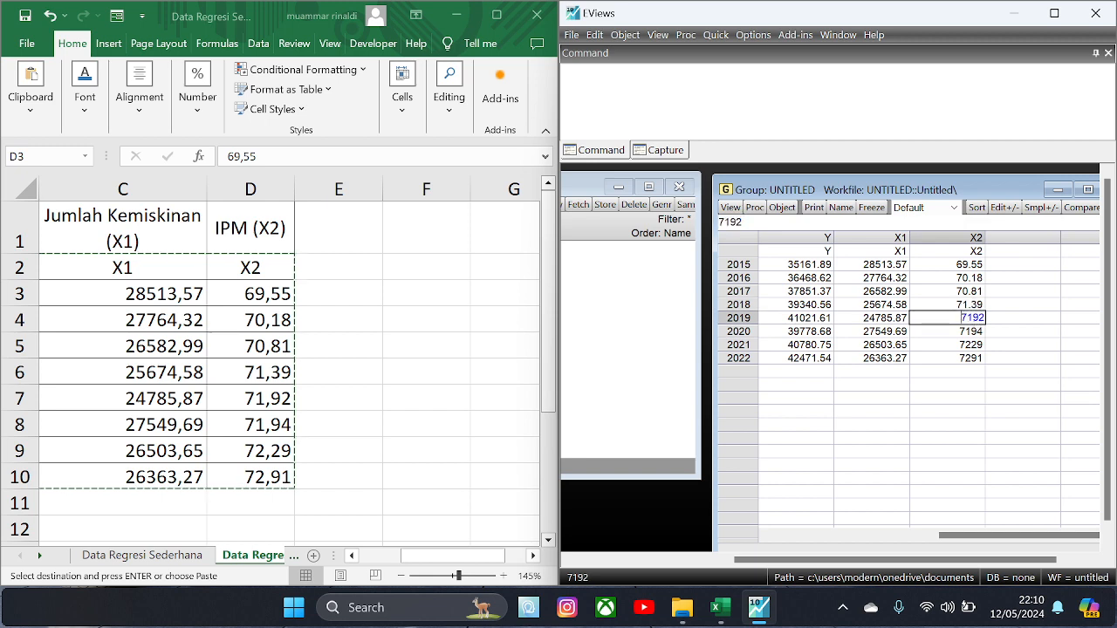
{"action": "type", "text": "."}
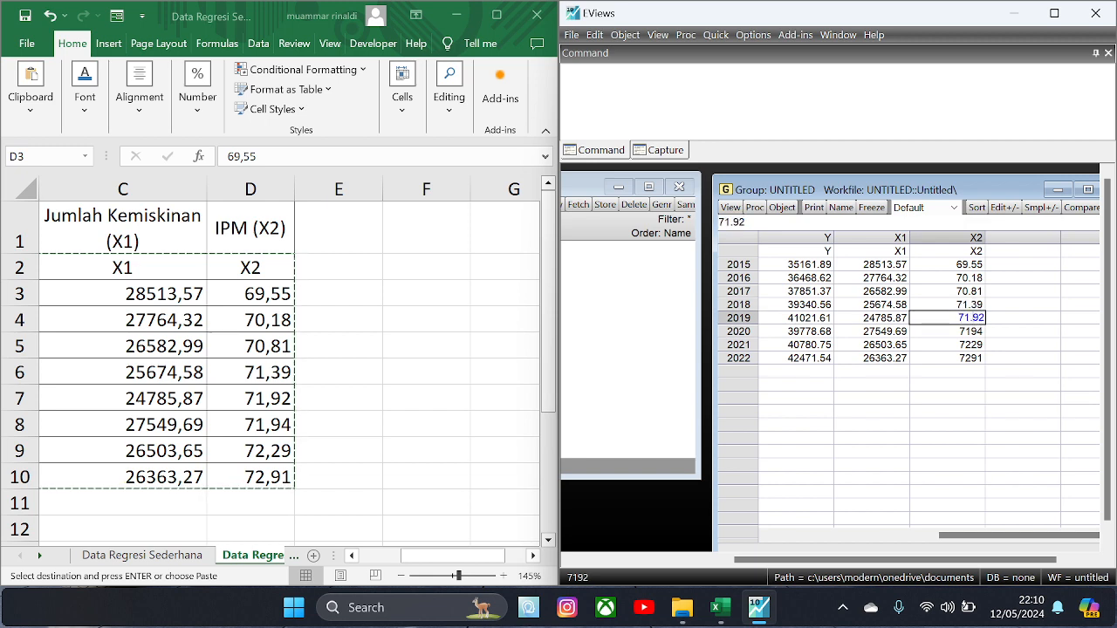
Step: Correct the X2 values for 2020 to 2022 to 71.94, 72.29 and 72.91
{"action": "double_click", "coordinate": [971, 331]}
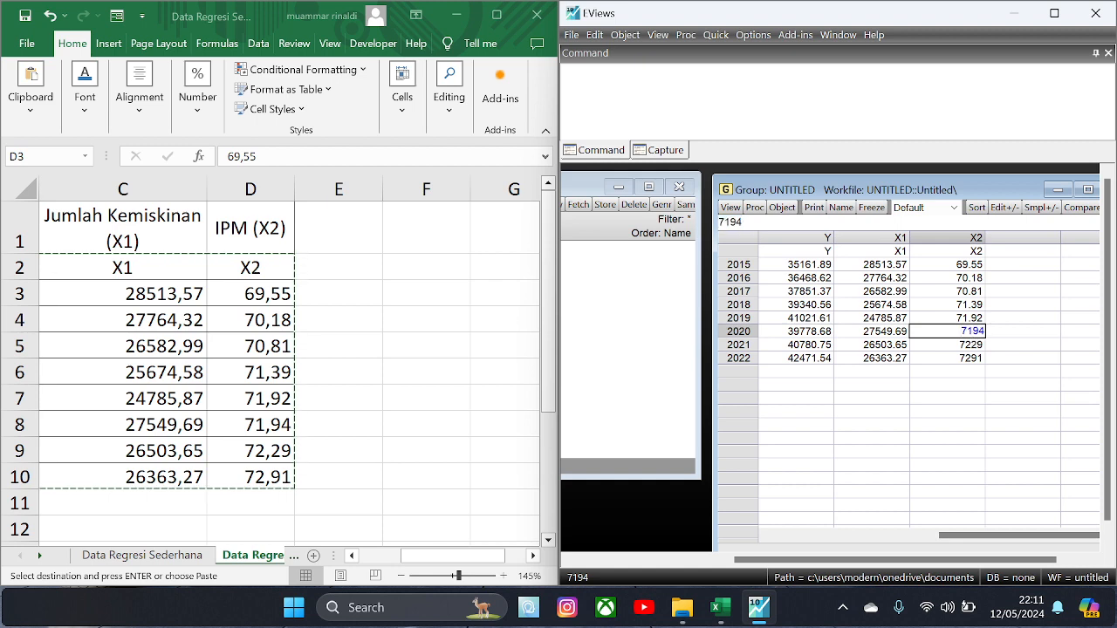
{"action": "type", "text": "."}
{"action": "double_click", "coordinate": [971, 345]}
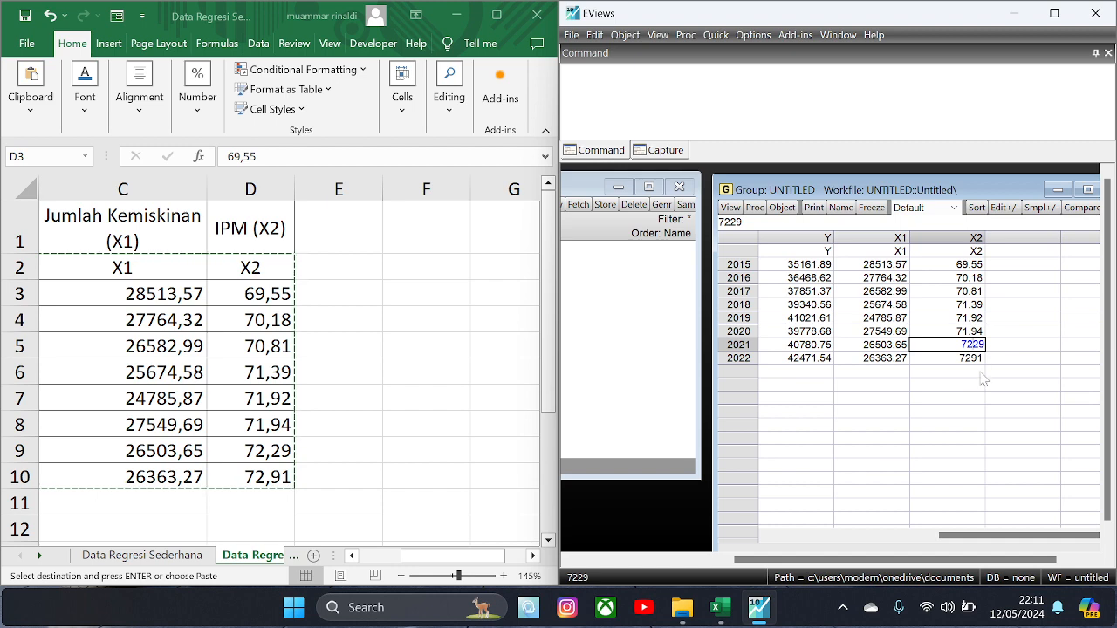
{"action": "type", "text": "."}
{"action": "left_click", "coordinate": [971, 362]}
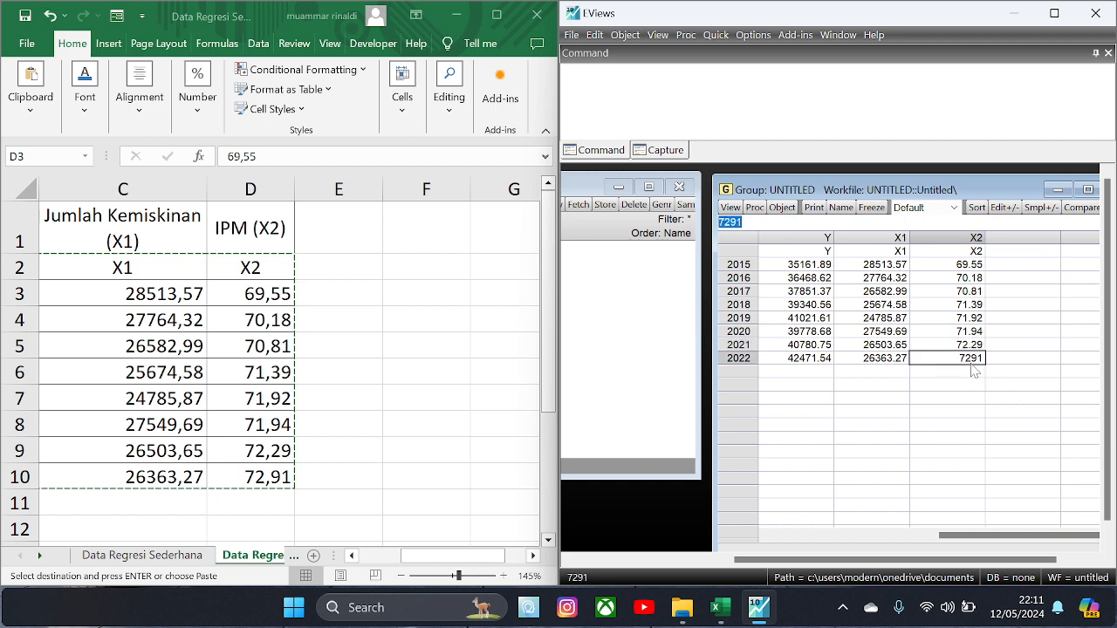
{"action": "double_click", "coordinate": [971, 361]}
{"action": "type", "text": "."}
{"action": "left_click", "coordinate": [974, 417]}
Step: Maximize EViews again and close the data entry group, deleting the untitled group object
{"action": "left_click", "coordinate": [370, 291]}
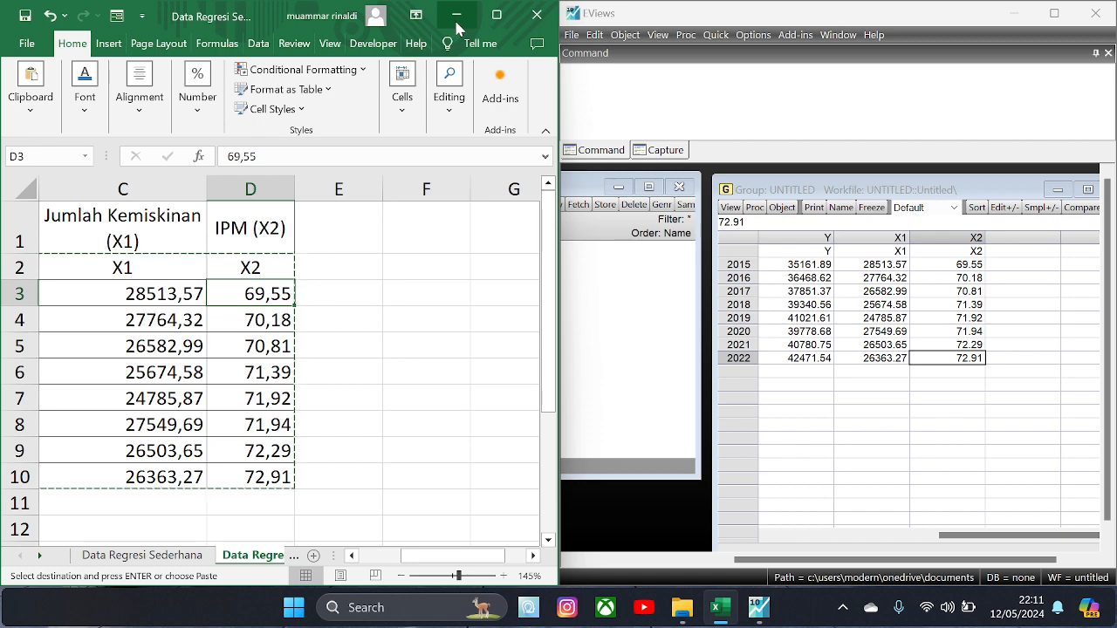
{"action": "left_click", "coordinate": [1056, 16]}
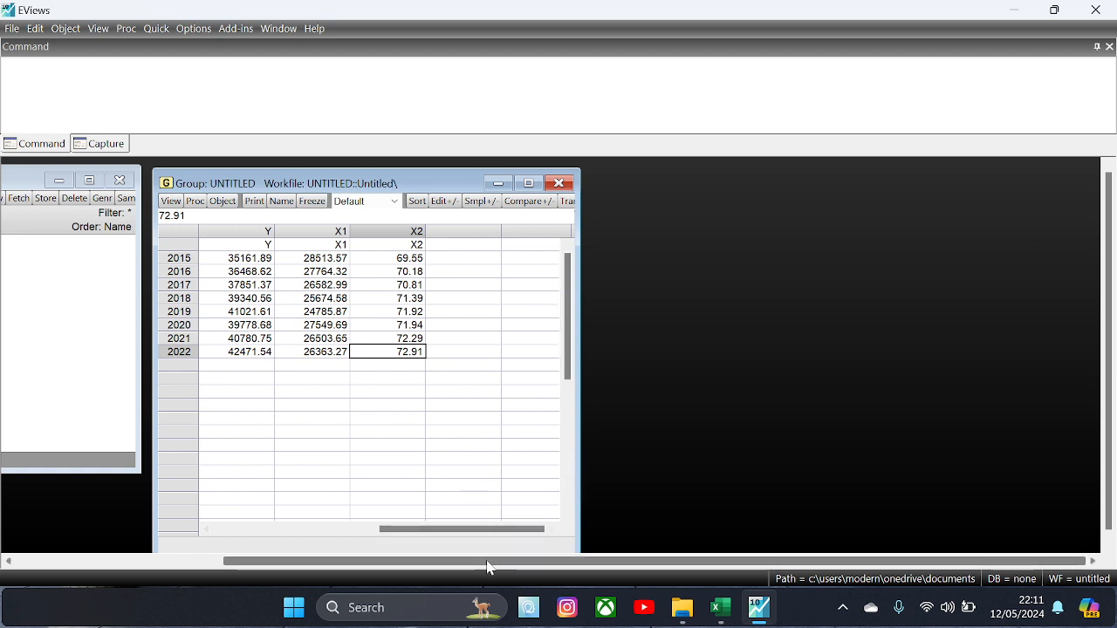
{"action": "left_click_drag", "start_coordinate": [486, 563], "coordinate": [267, 525]}
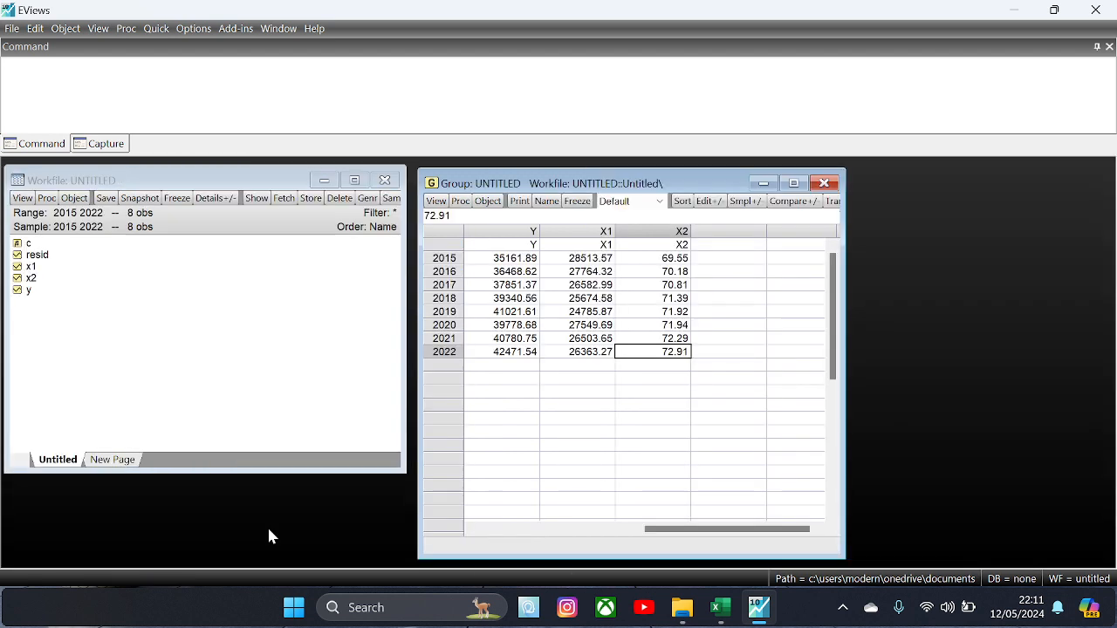
{"action": "left_click", "coordinate": [821, 185]}
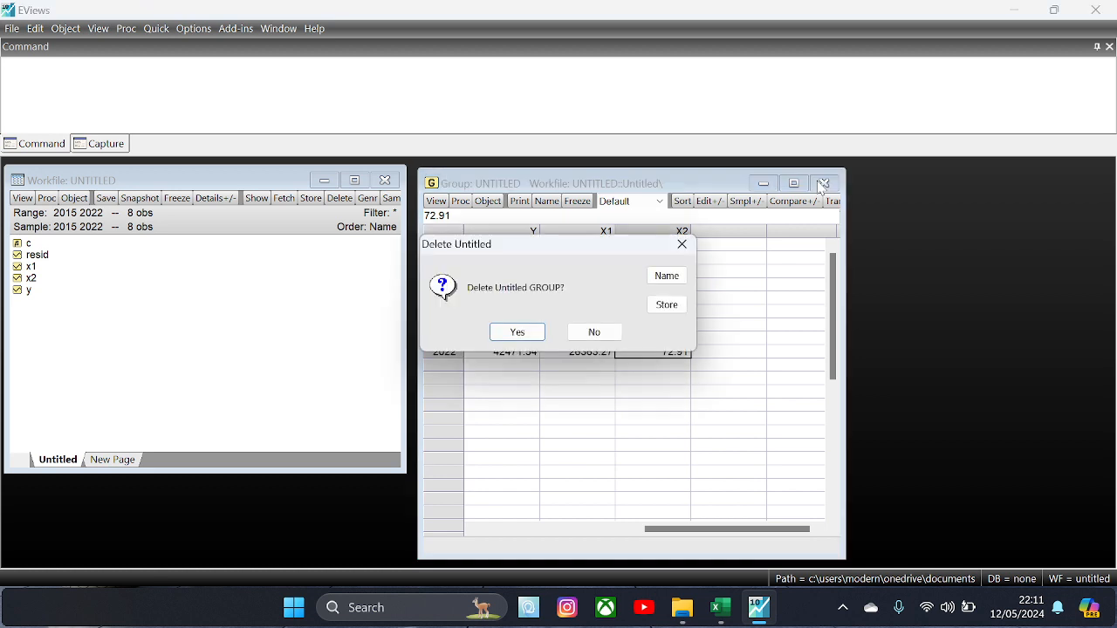
{"action": "left_click", "coordinate": [515, 336]}
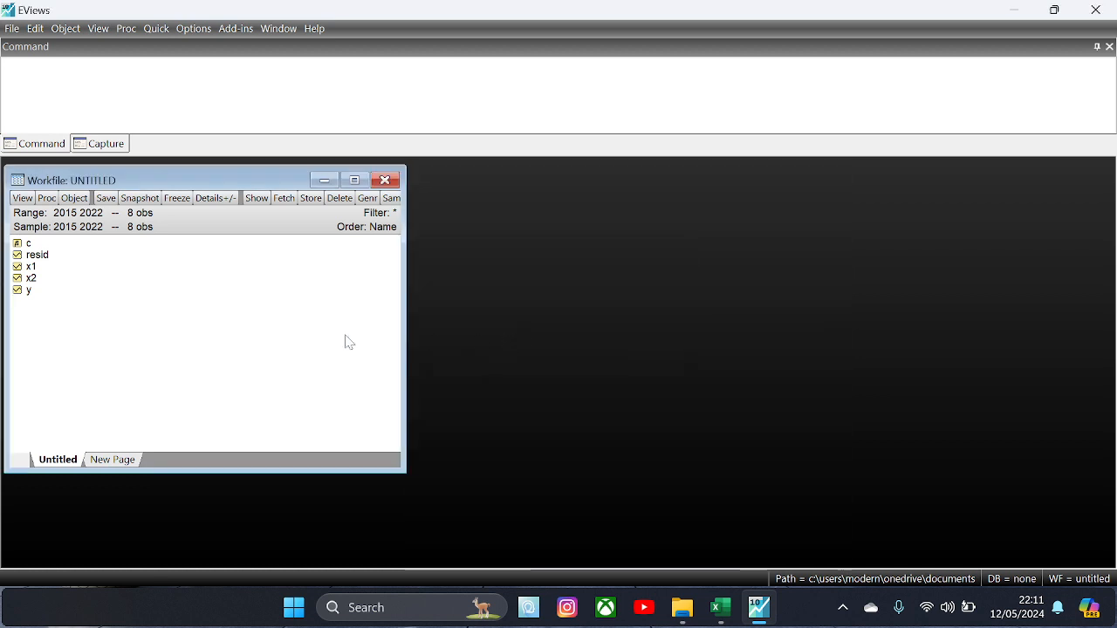
Step: Open y, x1 and x2 in that order as a group to check the data, and close it without keeping it
{"action": "left_click", "coordinate": [30, 297]}
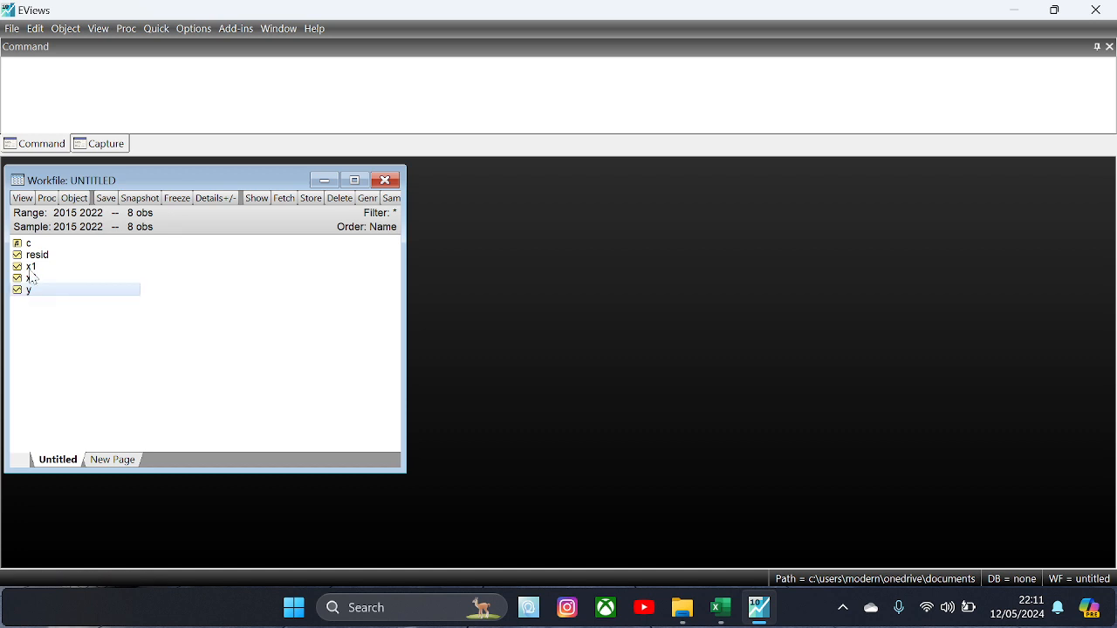
{"action": "left_click", "coordinate": [31, 270], "text": "ctrl"}
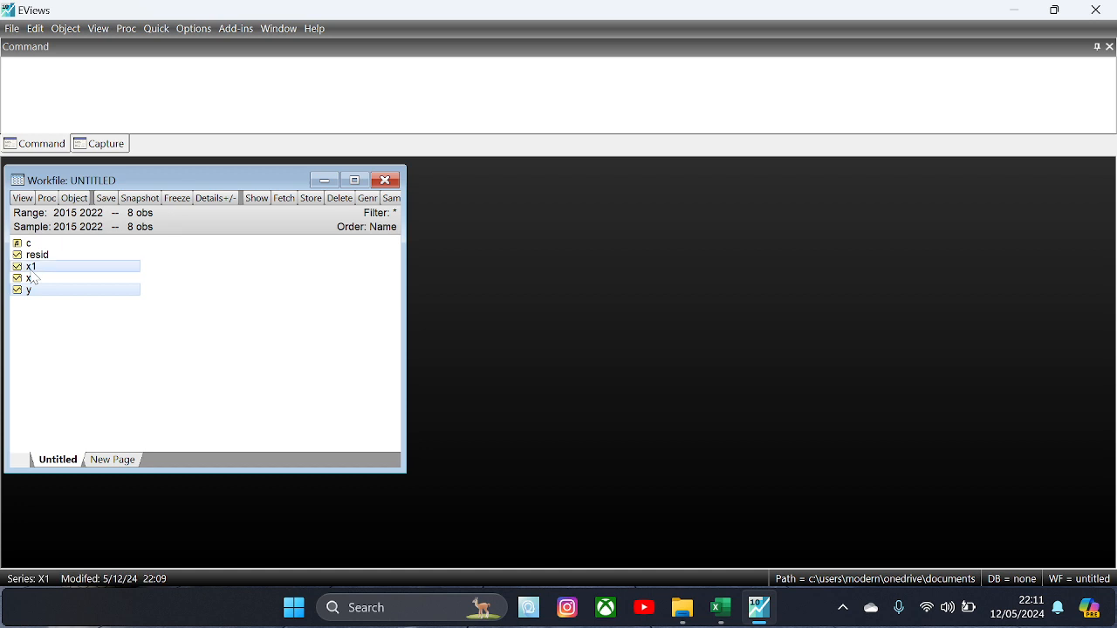
{"action": "left_click", "coordinate": [33, 279], "text": "ctrl"}
{"action": "right_click", "coordinate": [31, 281]}
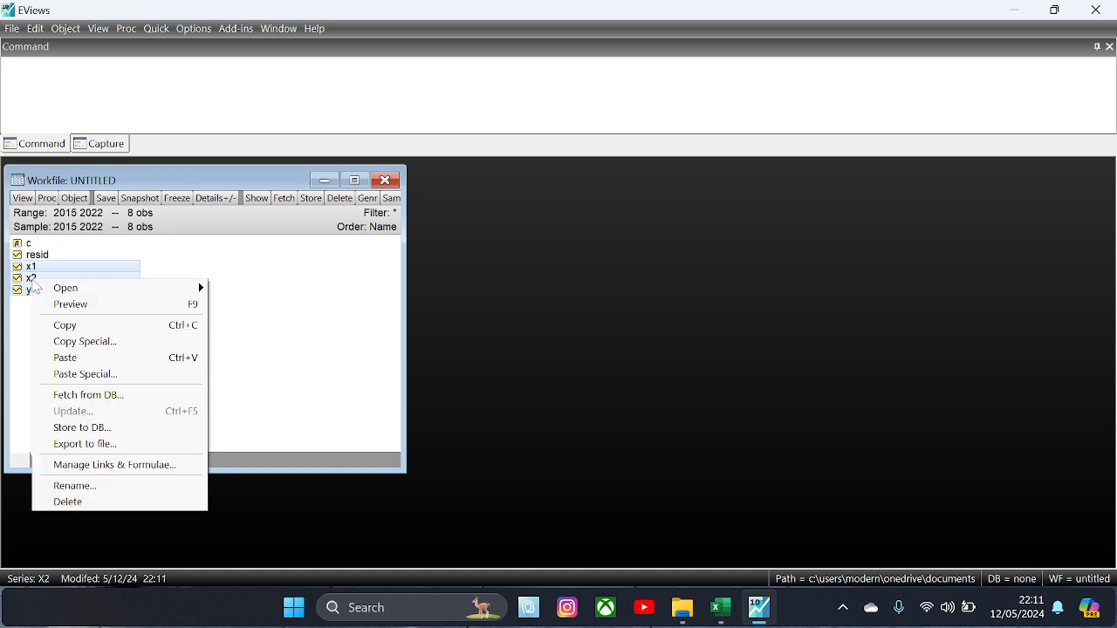
{"action": "mouse_move", "coordinate": [97, 288]}
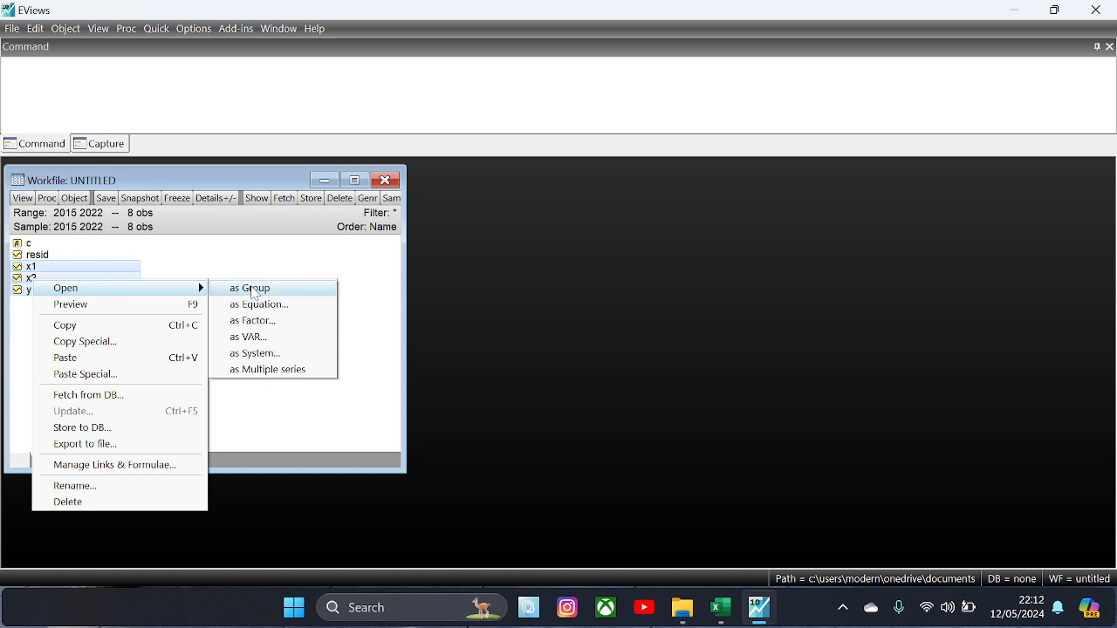
{"action": "left_click", "coordinate": [255, 290]}
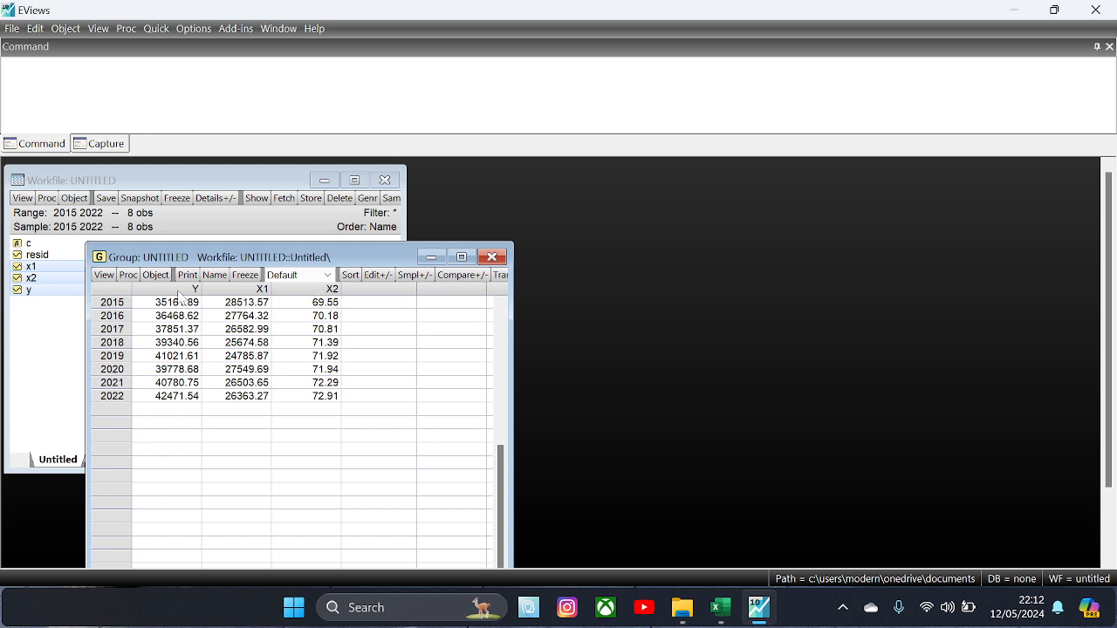
{"action": "left_click", "coordinate": [494, 259]}
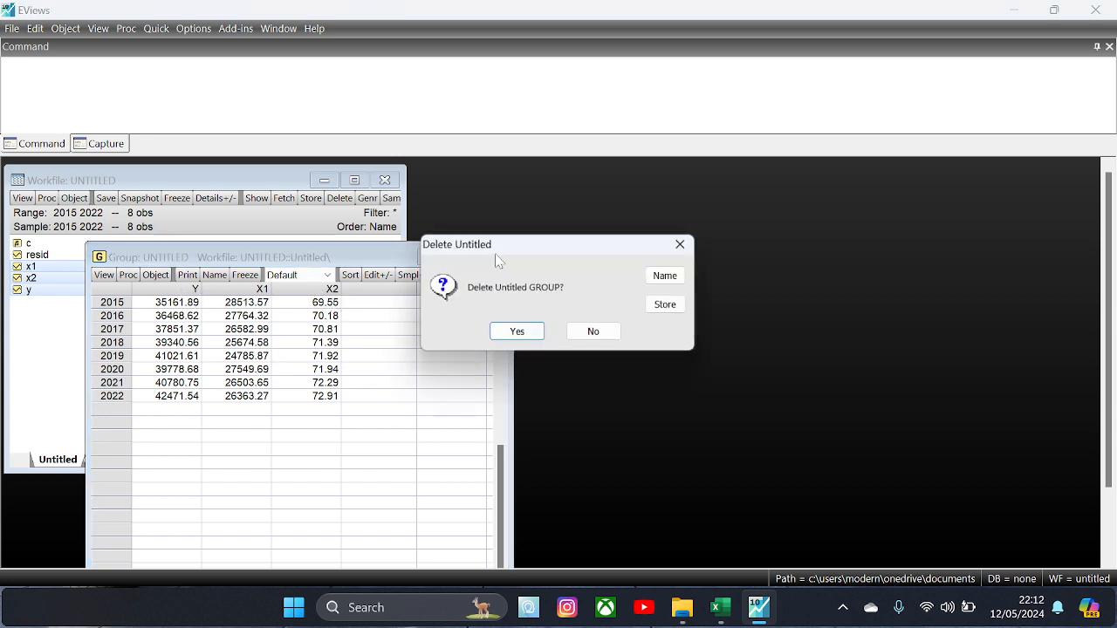
{"action": "left_click", "coordinate": [516, 332]}
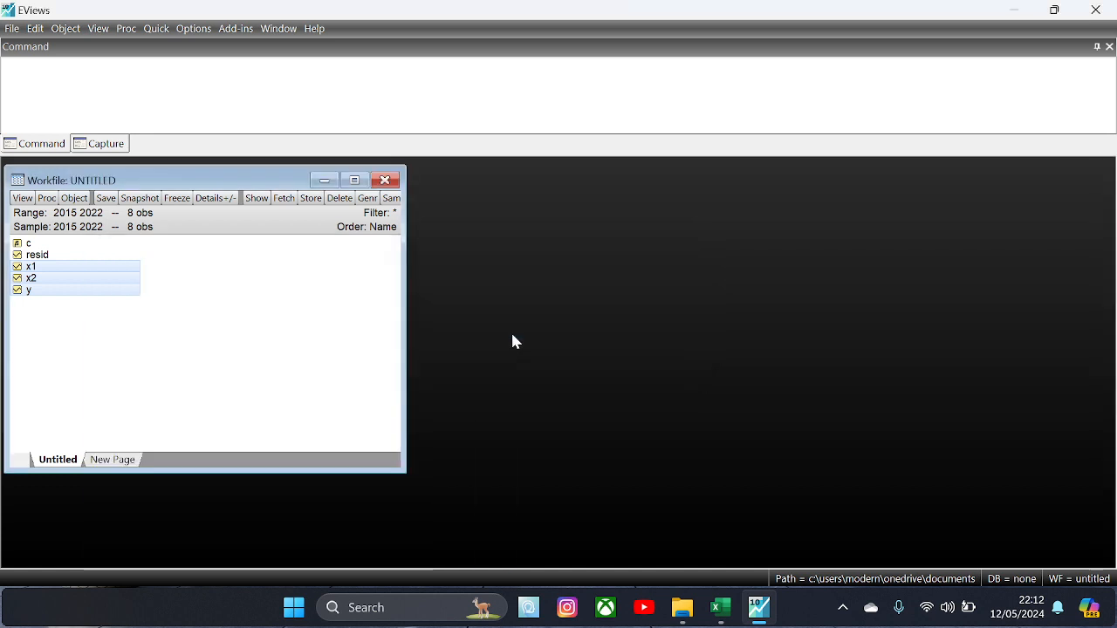
{"action": "left_click", "coordinate": [380, 346]}
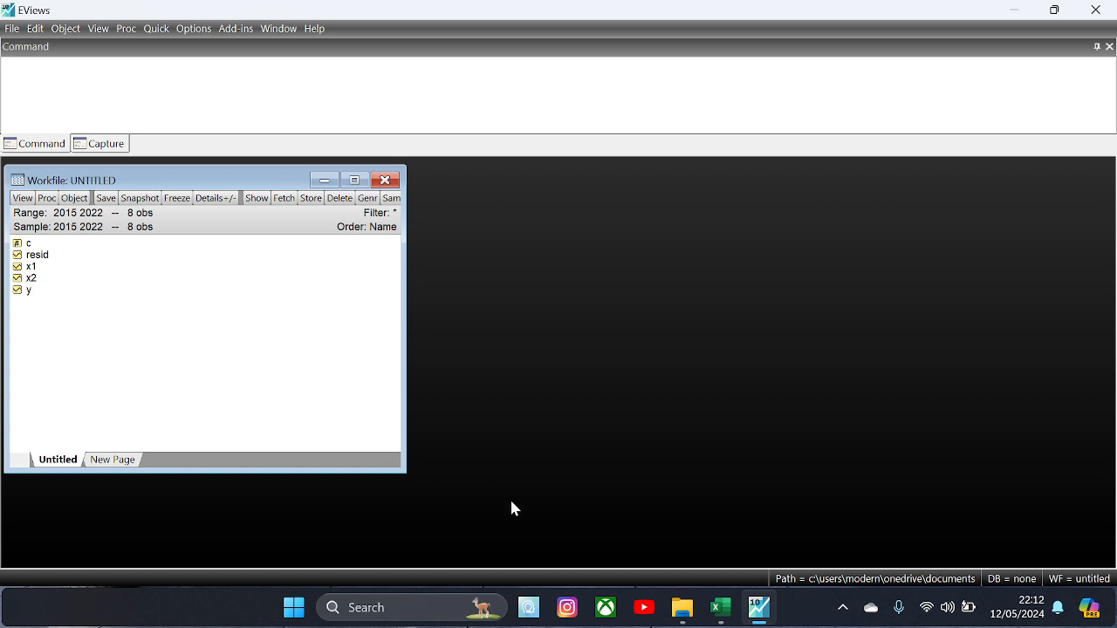
Step: Switch to Word by launching it from the desktop search and open a blank document
{"action": "left_click", "coordinate": [293, 607]}
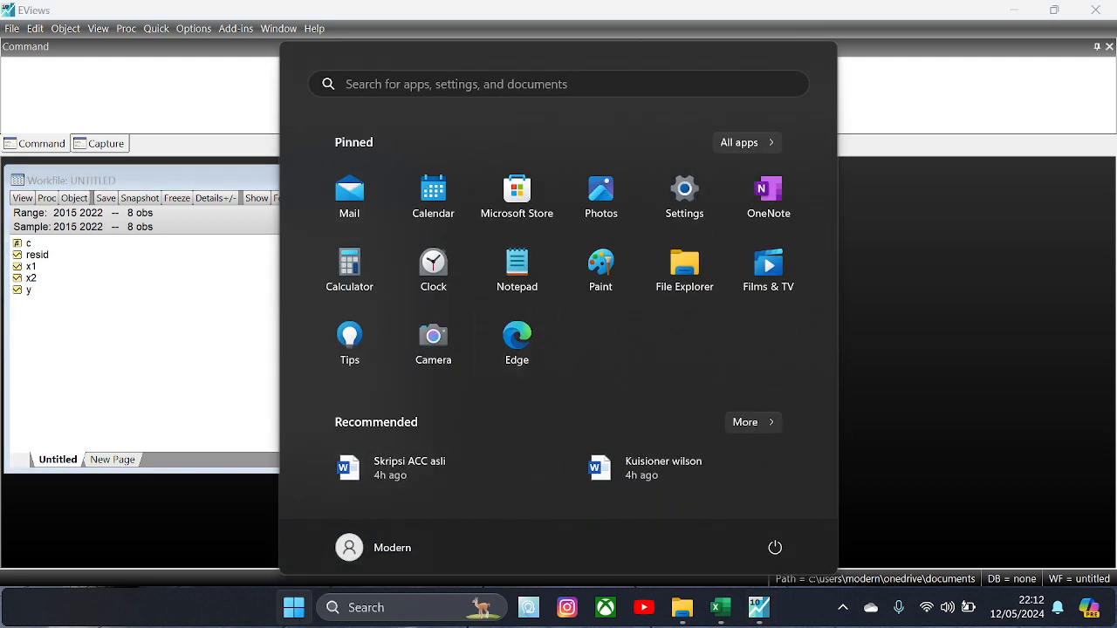
{"action": "left_click", "coordinate": [292, 614]}
{"action": "left_click", "coordinate": [355, 616]}
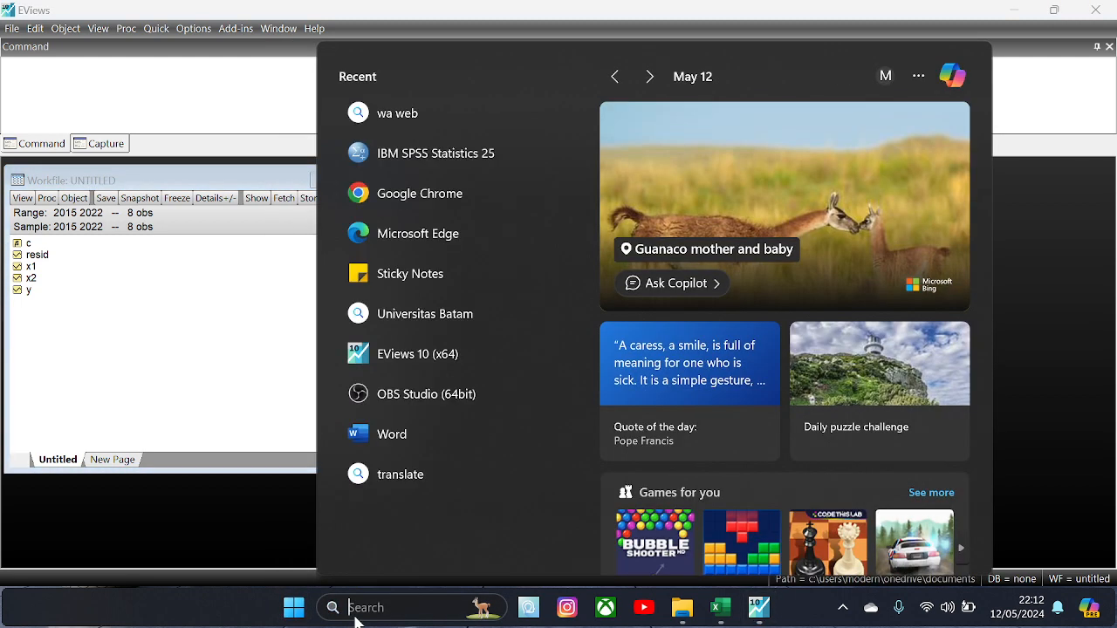
{"action": "left_click", "coordinate": [404, 433]}
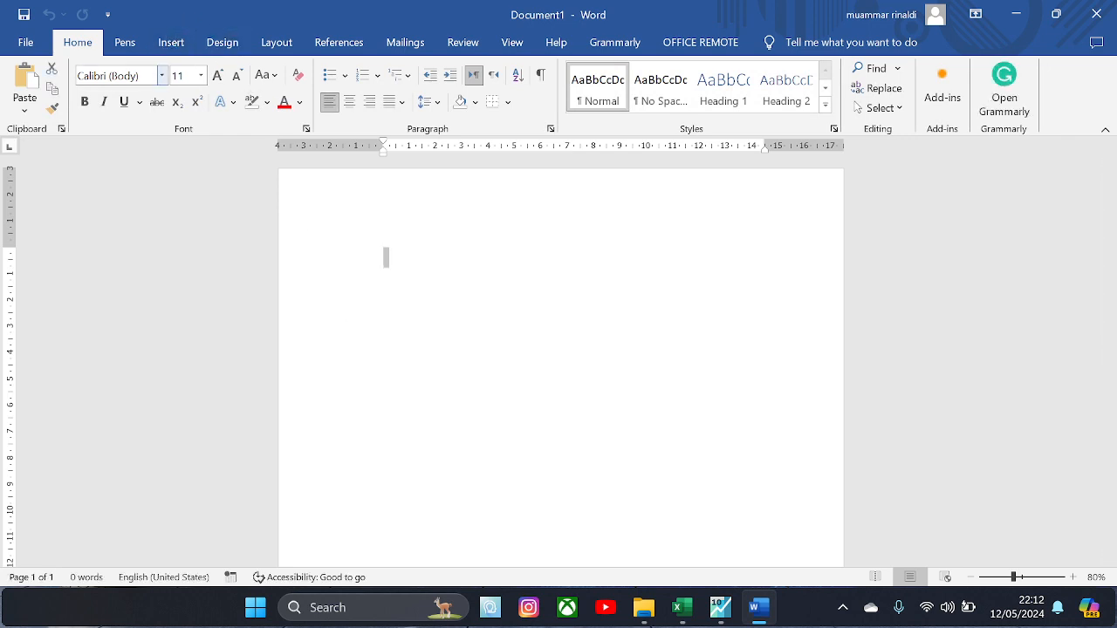
Step: Set the font size to 24 and write the heading "Persamaan Regresi Linier Berganda", followed by new lines
{"action": "left_click", "coordinate": [202, 75]}
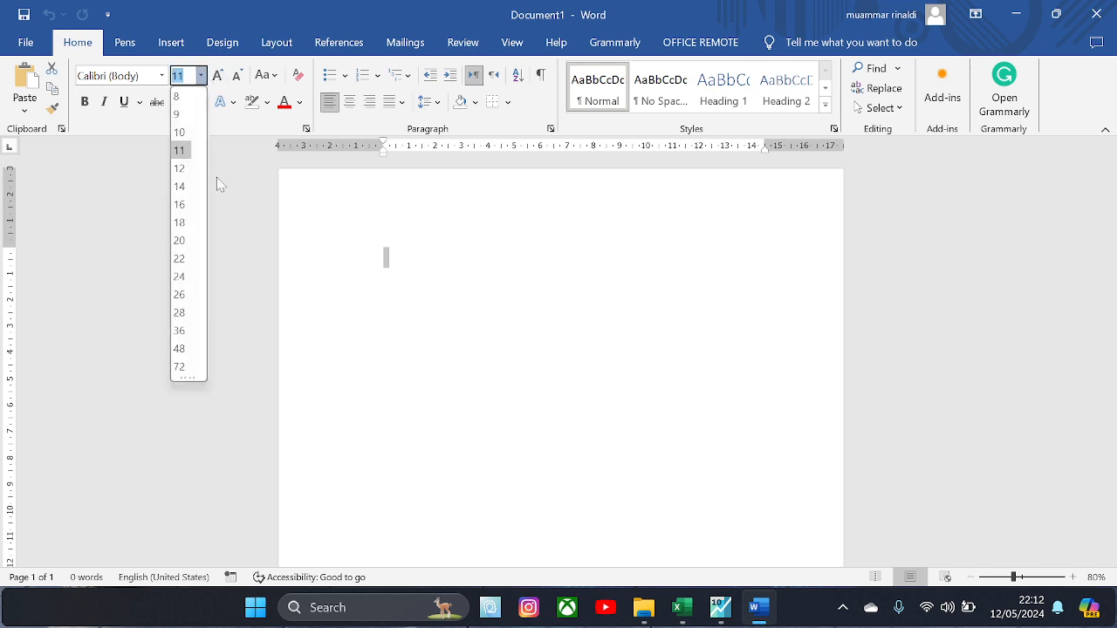
{"action": "left_click", "coordinate": [182, 277]}
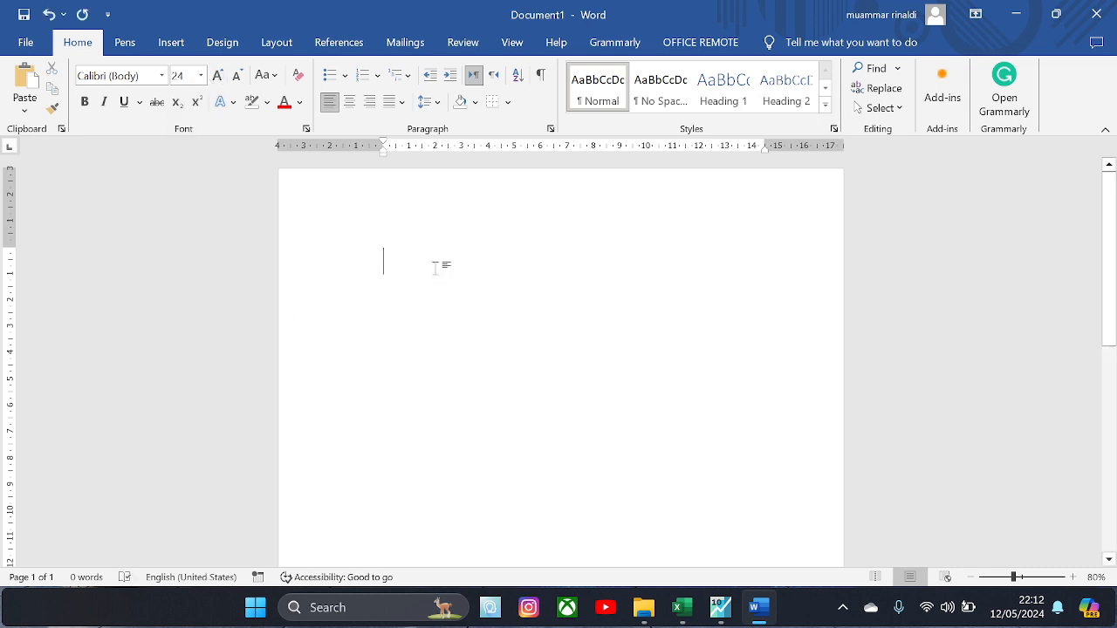
{"action": "type", "text": "Persamaan "}
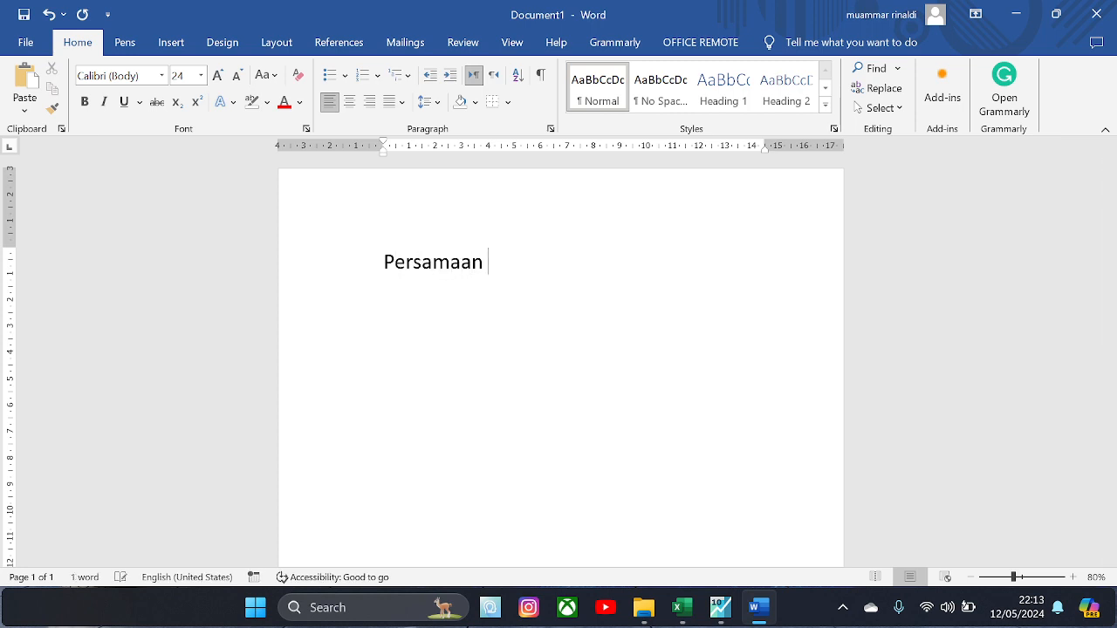
{"action": "type", "text": "Regre"}
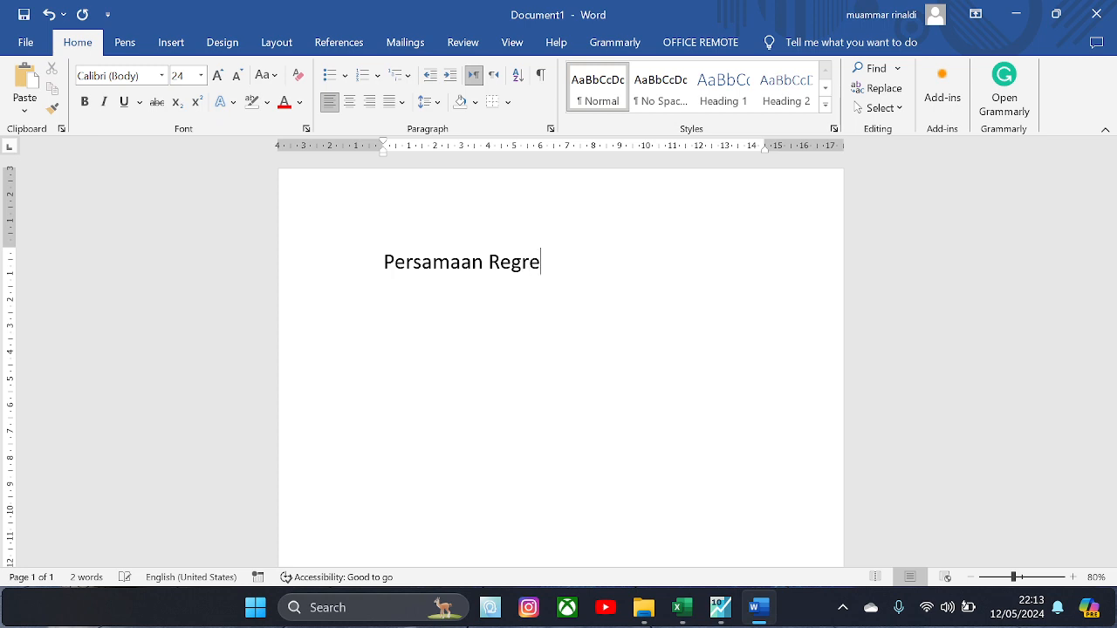
{"action": "type", "text": "si Linier Bergan"}
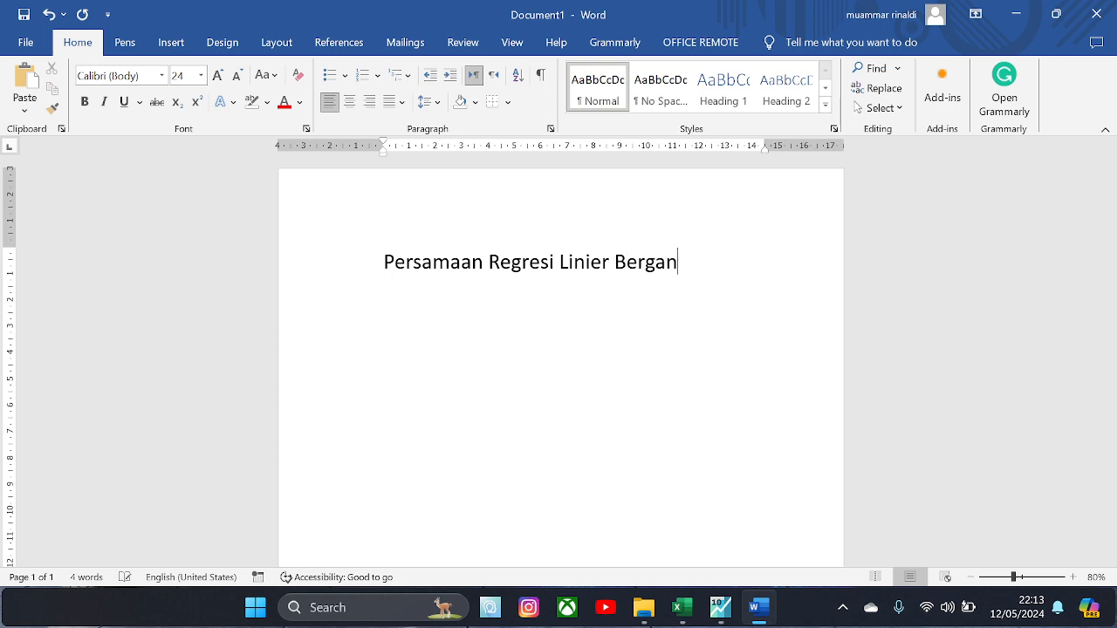
{"action": "key", "text": "BackSpace"}
{"action": "type", "text": "nda"}
{"action": "key", "text": "Return"}
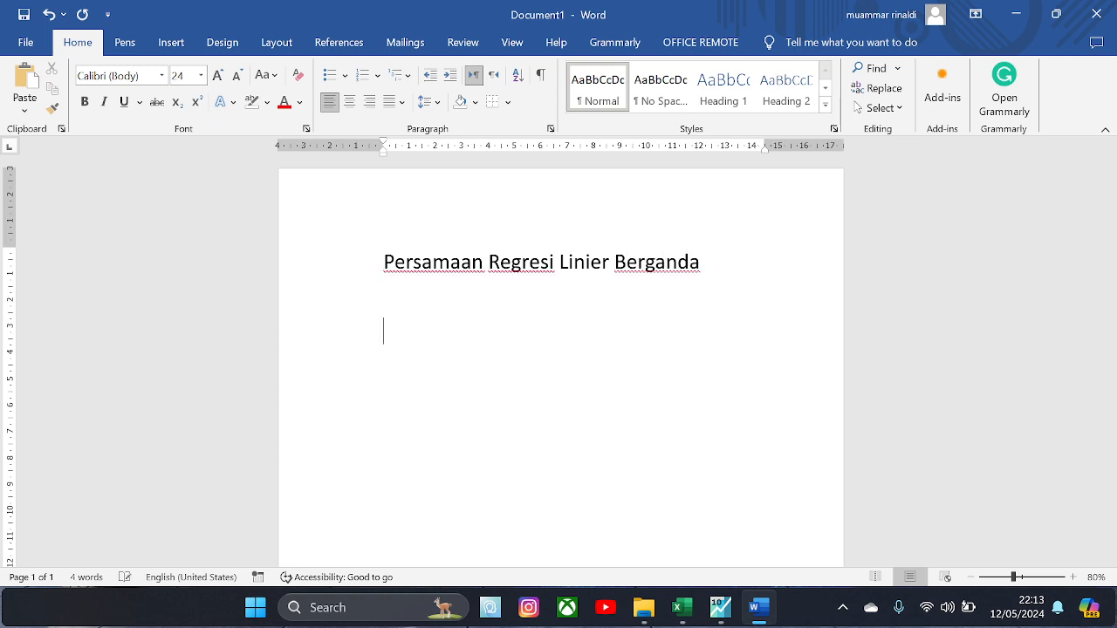
Step: Write the regression equation "Y = a + b1X1 + b2X2 + e" below the heading and start a new line
{"action": "type", "text": "Y = a +  b1X1"}
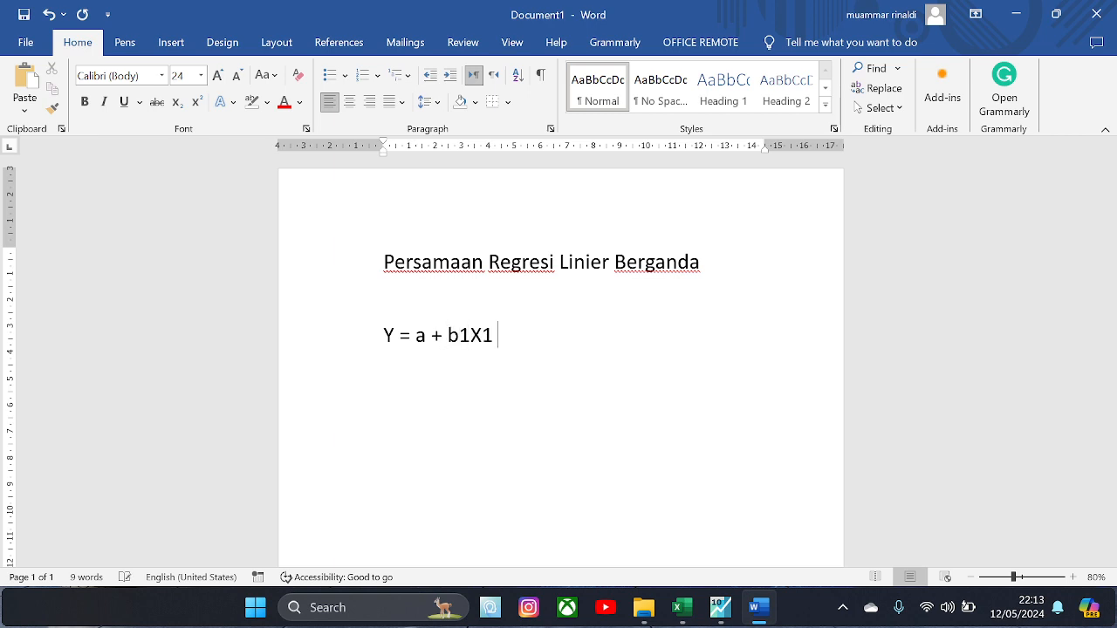
{"action": "type", "text": " +"}
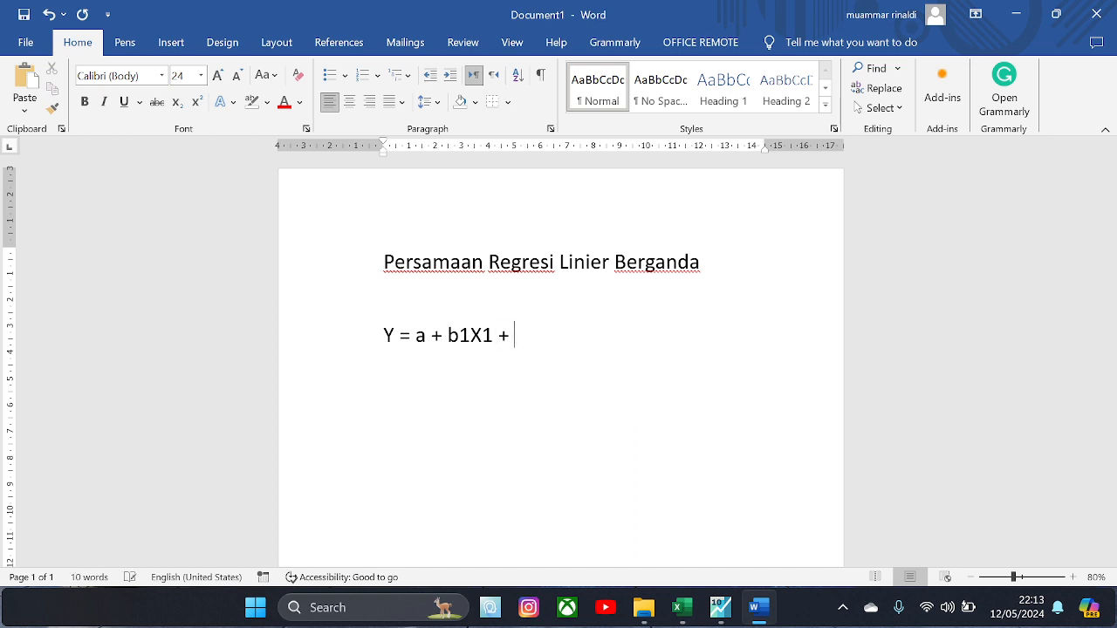
{"action": "type", "text": " b2X2 + e"}
{"action": "key", "text": "Return"}
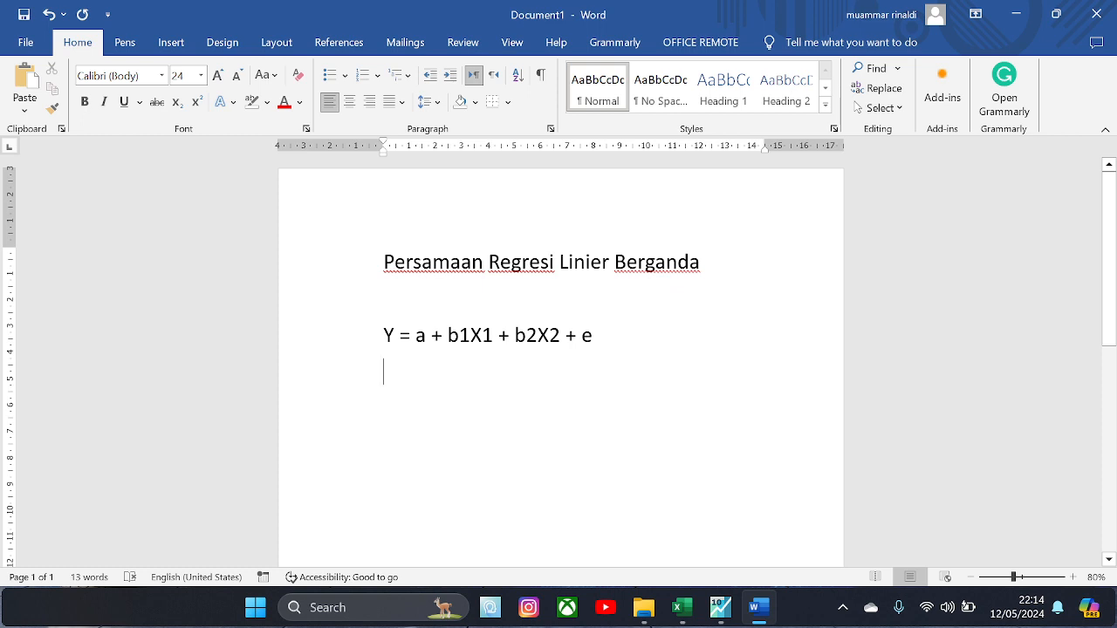
Step: Examine the dependent variable Y and the X terms in the regression equation by highlighting them in turn
{"action": "key", "text": "Up"}
{"action": "key", "text": "shift+Right"}
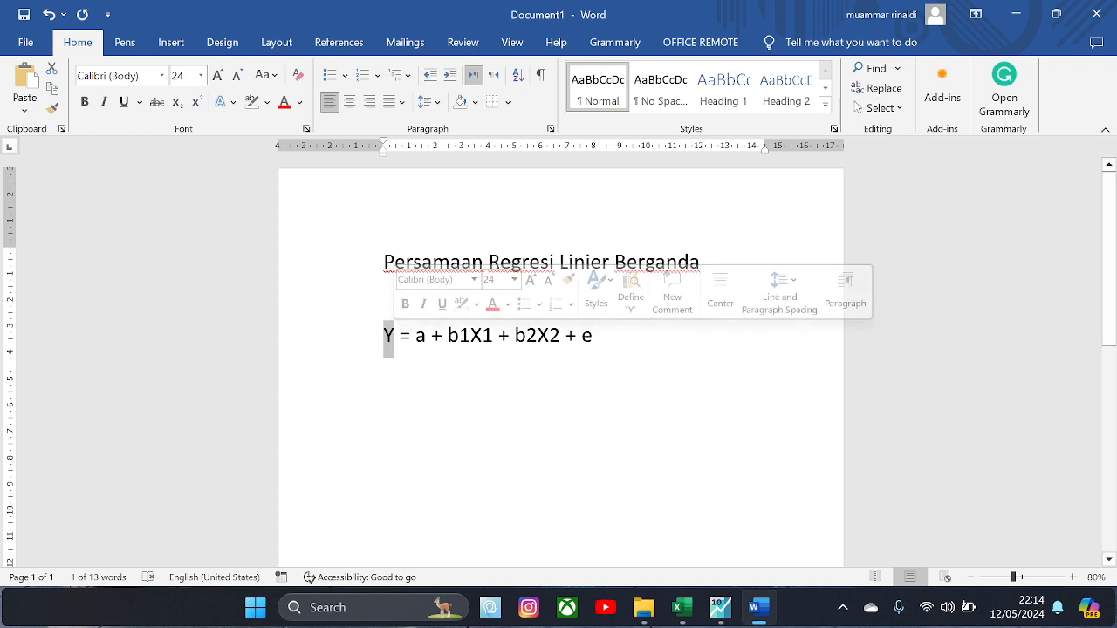
{"action": "left_click", "coordinate": [428, 391]}
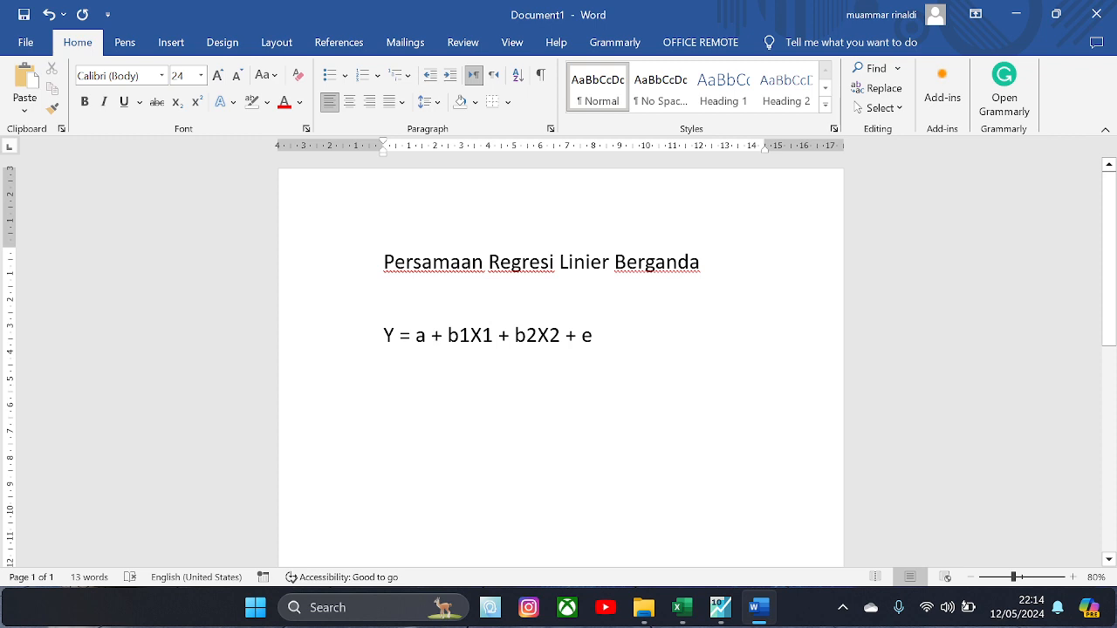
{"action": "left_click_drag", "start_coordinate": [385, 339], "coordinate": [402, 341]}
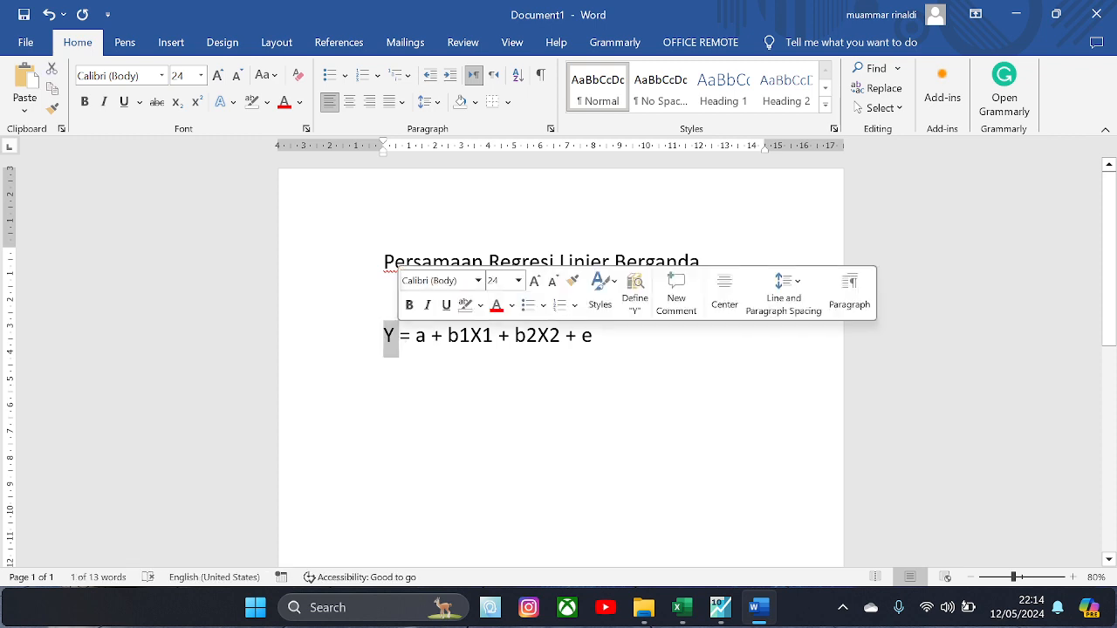
{"action": "left_click_drag", "start_coordinate": [471, 339], "coordinate": [559, 339]}
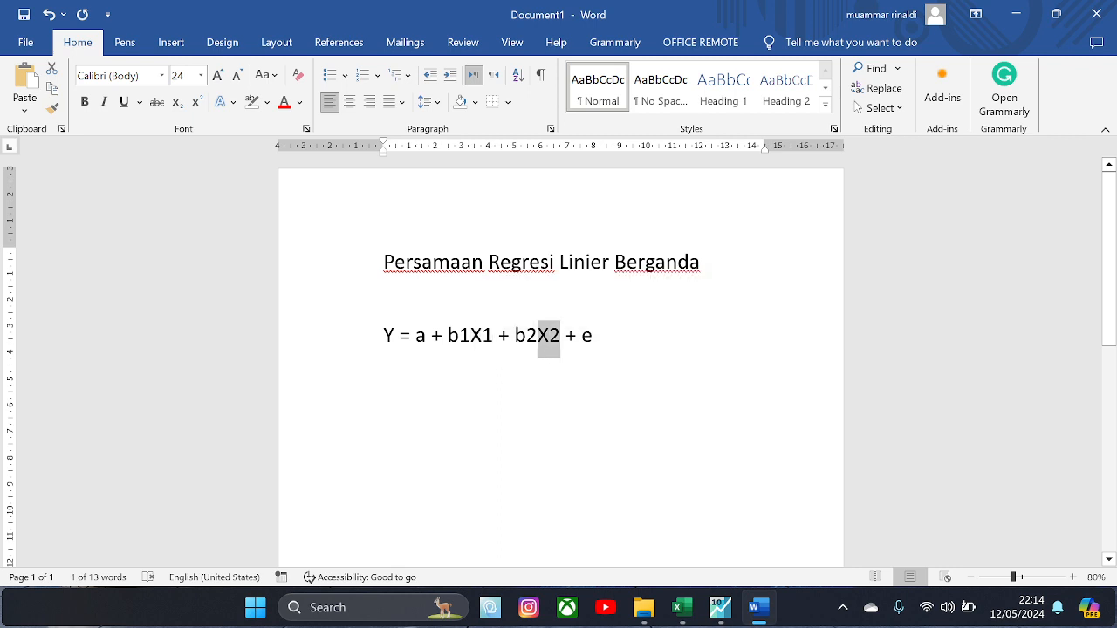
{"action": "left_click", "coordinate": [498, 392]}
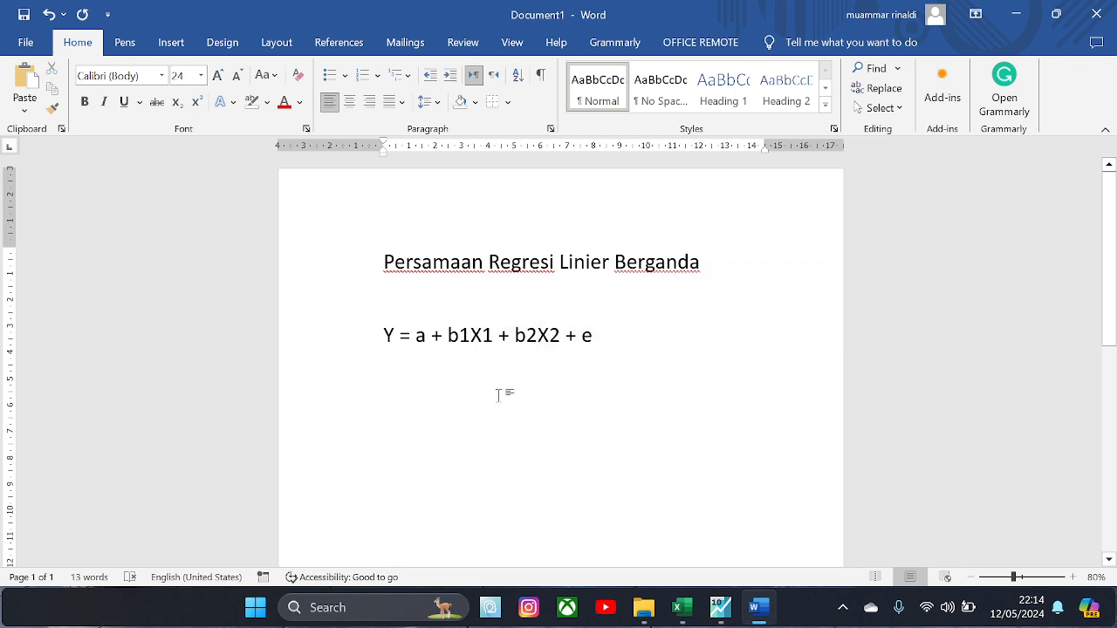
Step: Switch to EViews and open the series y, x1 and x2, selected in that order, as an equation
{"action": "key", "text": "alt+Tab"}
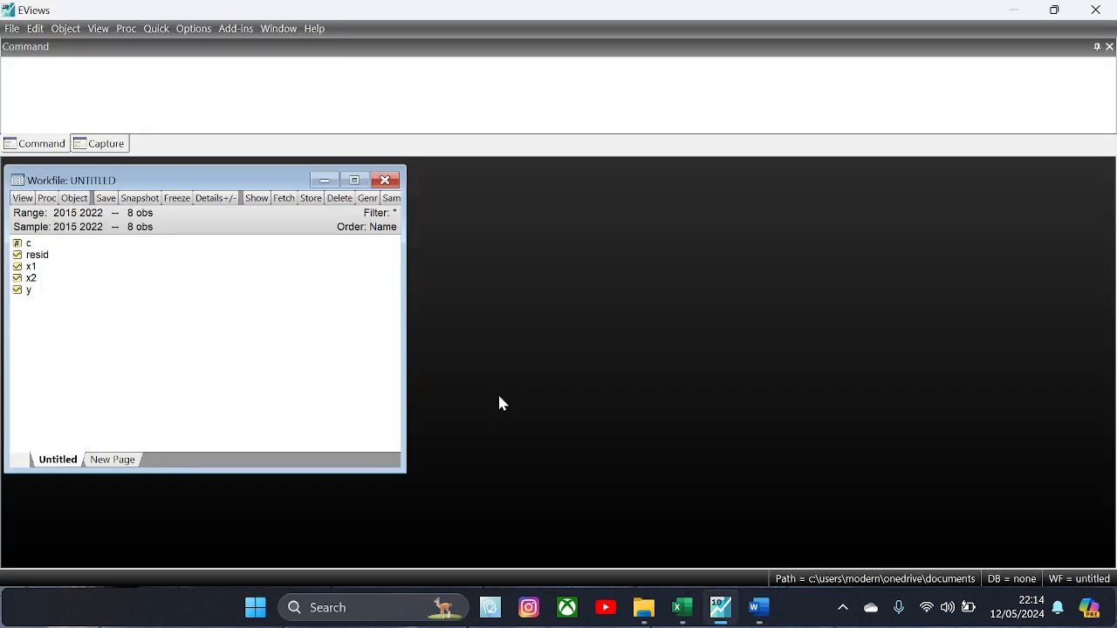
{"action": "left_click", "coordinate": [29, 292]}
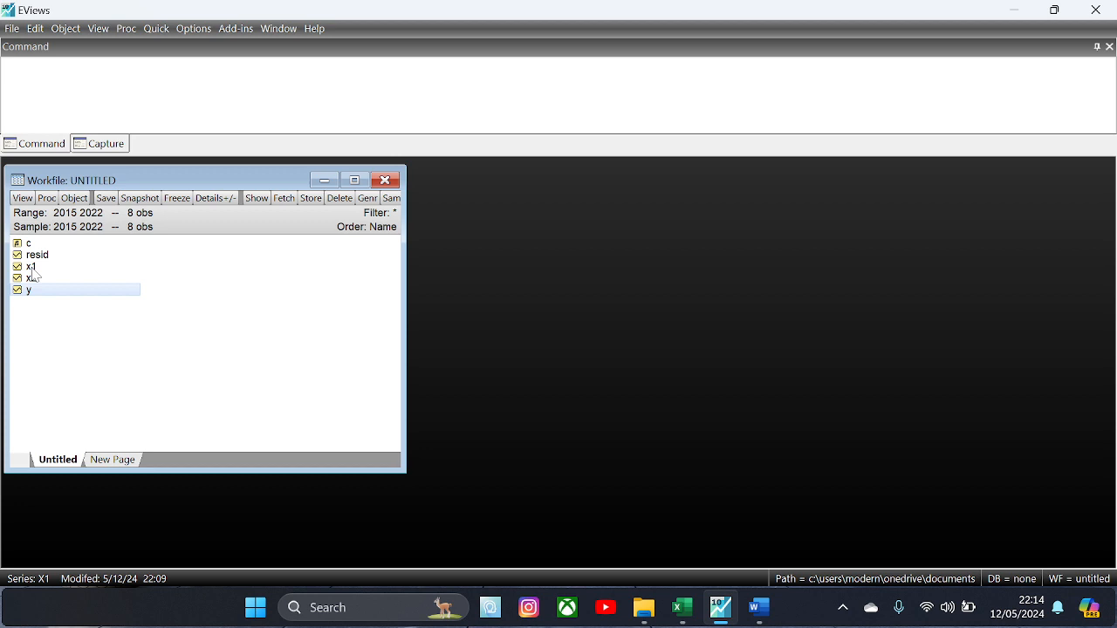
{"action": "left_click", "coordinate": [33, 269], "text": "ctrl"}
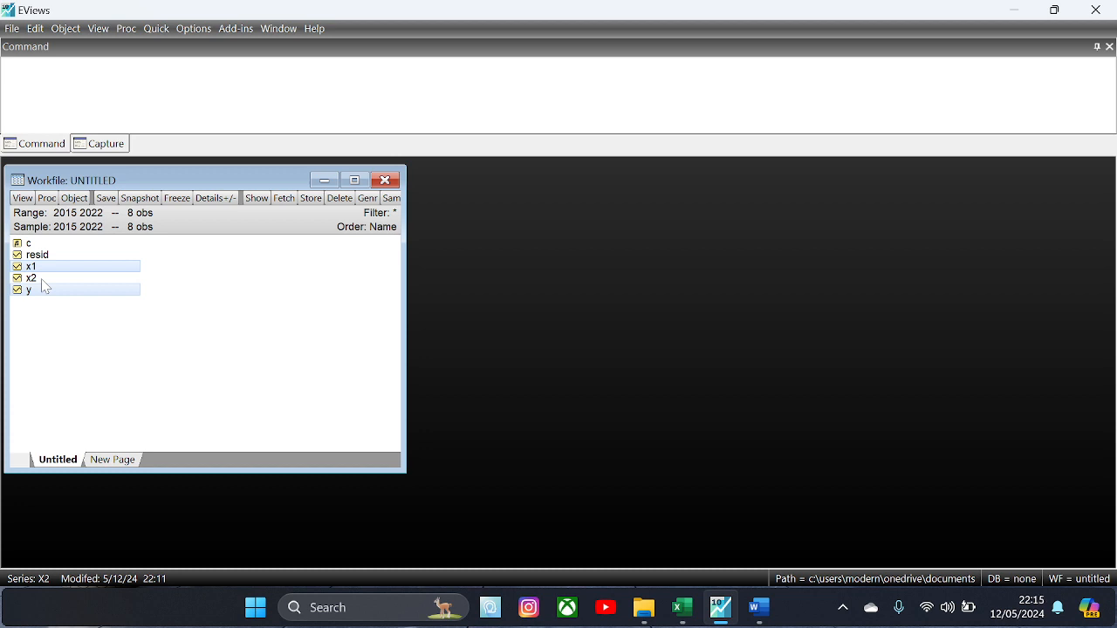
{"action": "left_click", "coordinate": [41, 280], "text": "ctrl"}
{"action": "right_click", "coordinate": [62, 286]}
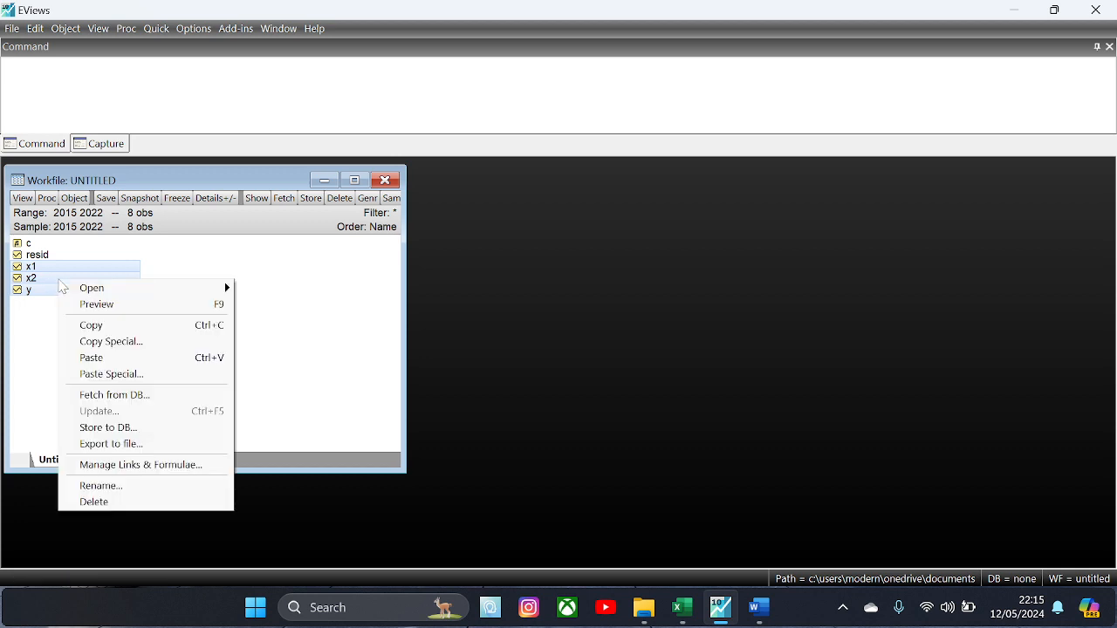
{"action": "mouse_move", "coordinate": [112, 290]}
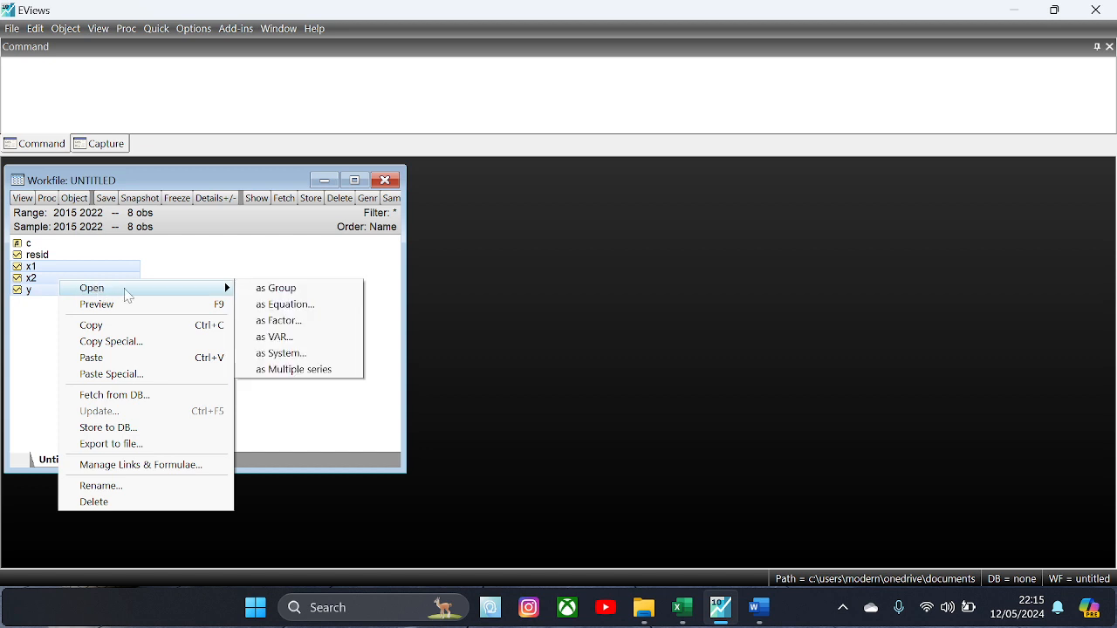
{"action": "left_click", "coordinate": [317, 310]}
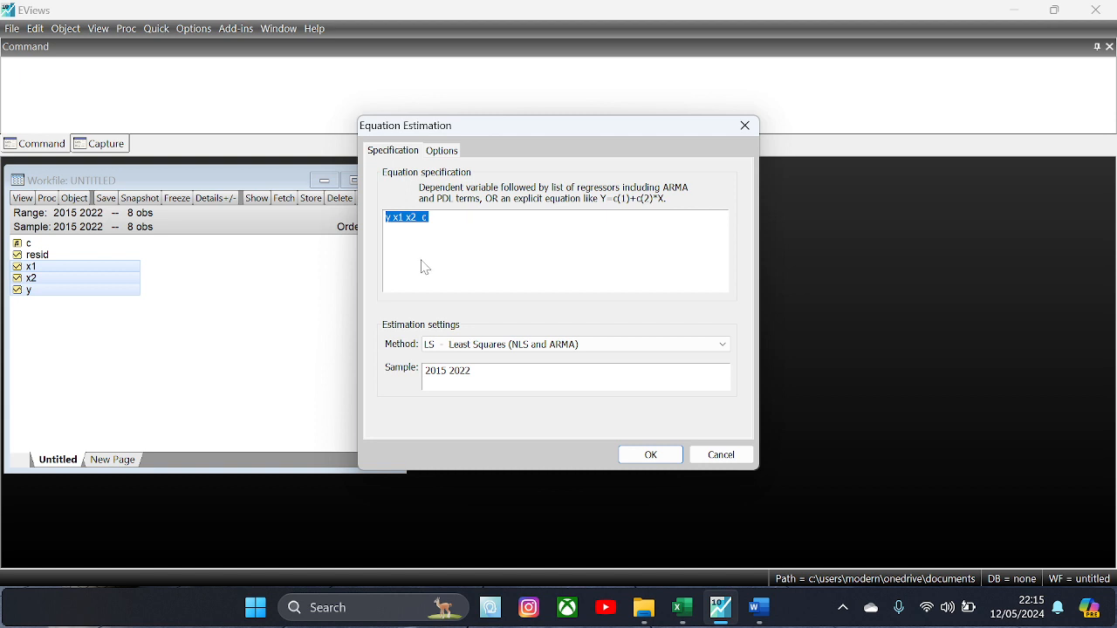
Step: Reorder the specification to y c x1 x2, checking it against the equation in Word, and estimate it by least squares for 2015 2022
{"action": "left_click", "coordinate": [424, 217]}
{"action": "key", "text": "alt+Tab"}
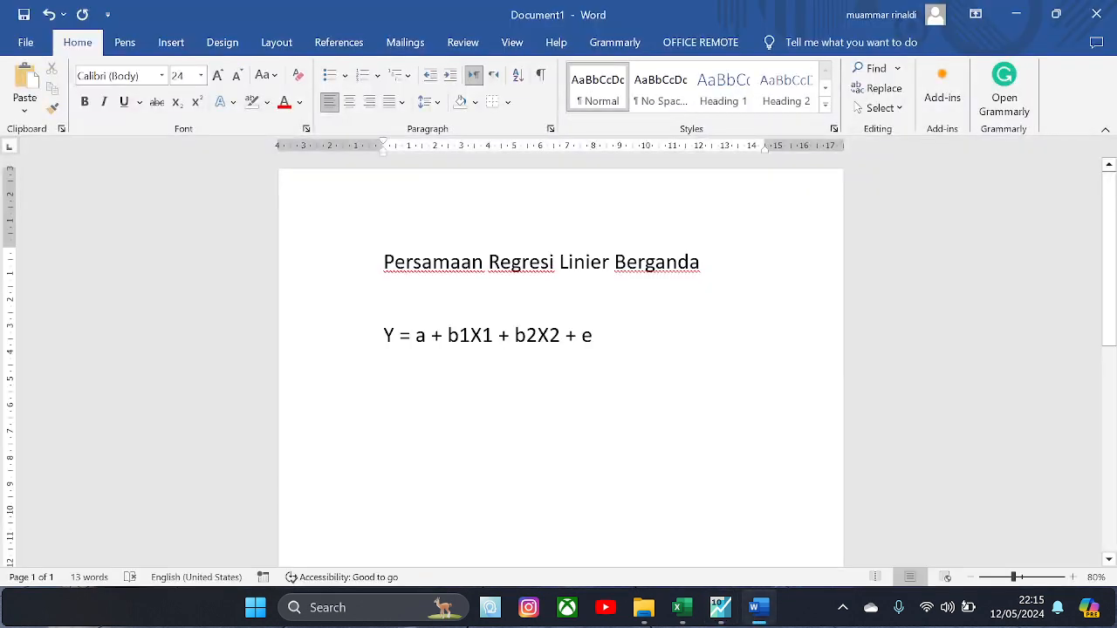
{"action": "left_click_drag", "start_coordinate": [384, 337], "coordinate": [424, 339]}
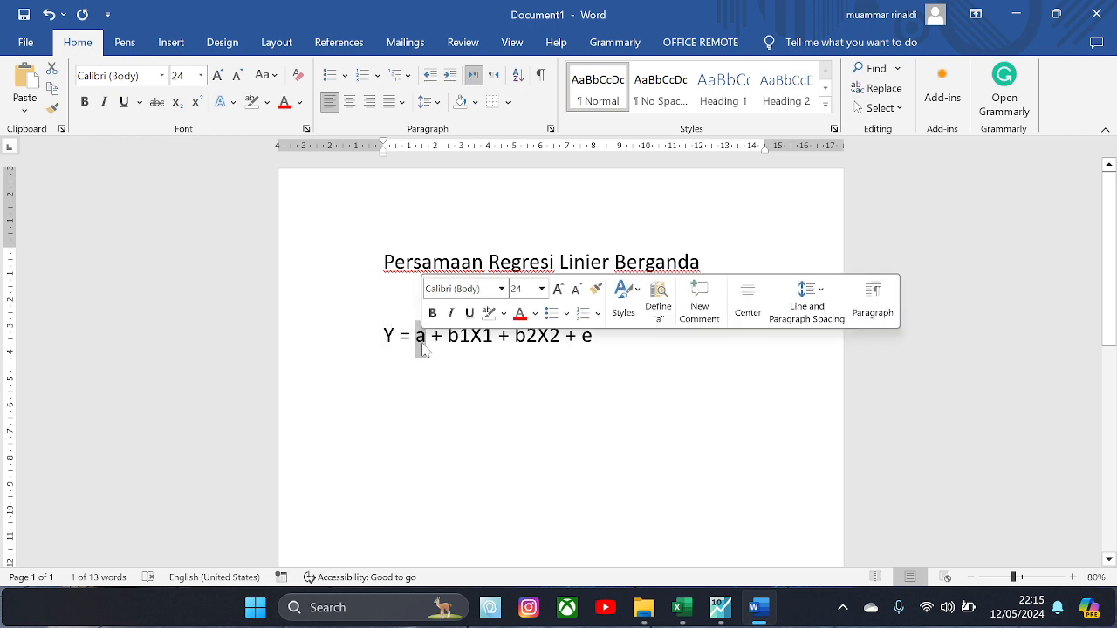
{"action": "left_click", "coordinate": [439, 371]}
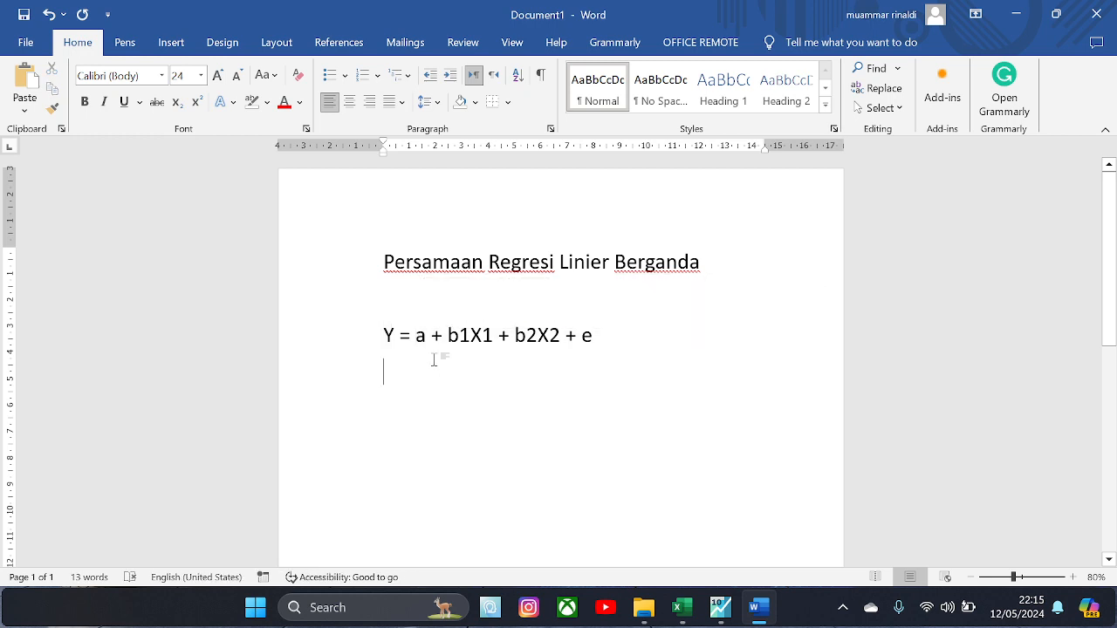
{"action": "key", "text": "alt+Tab"}
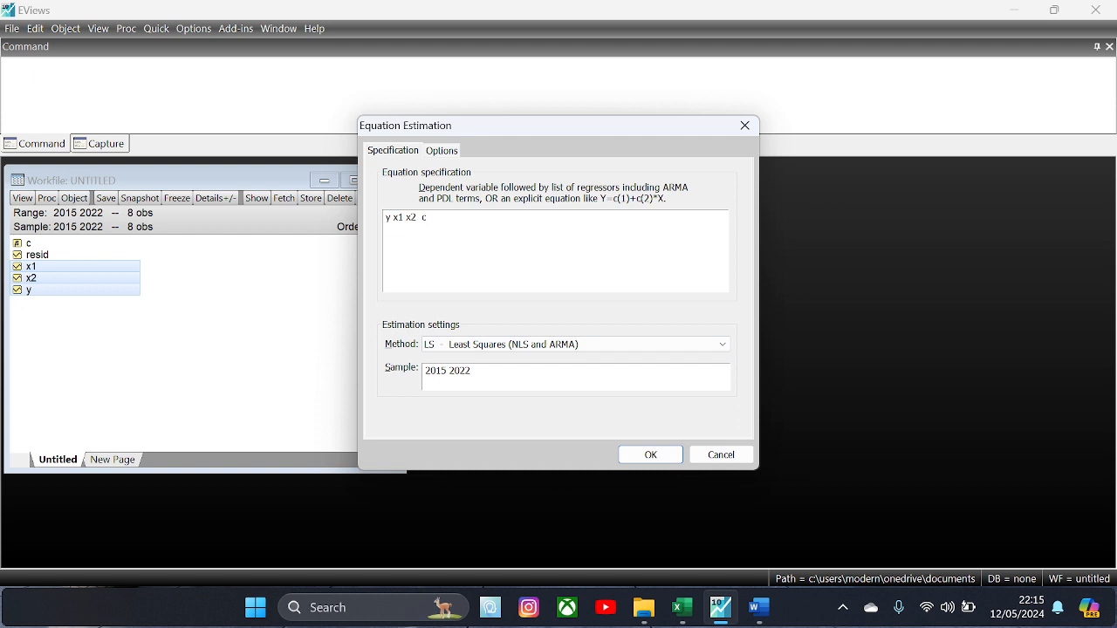
{"action": "key", "text": "BackSpace"}
{"action": "key", "text": "Left"}
{"action": "type", "text": "c"}
{"action": "key", "text": "alt+Tab"}
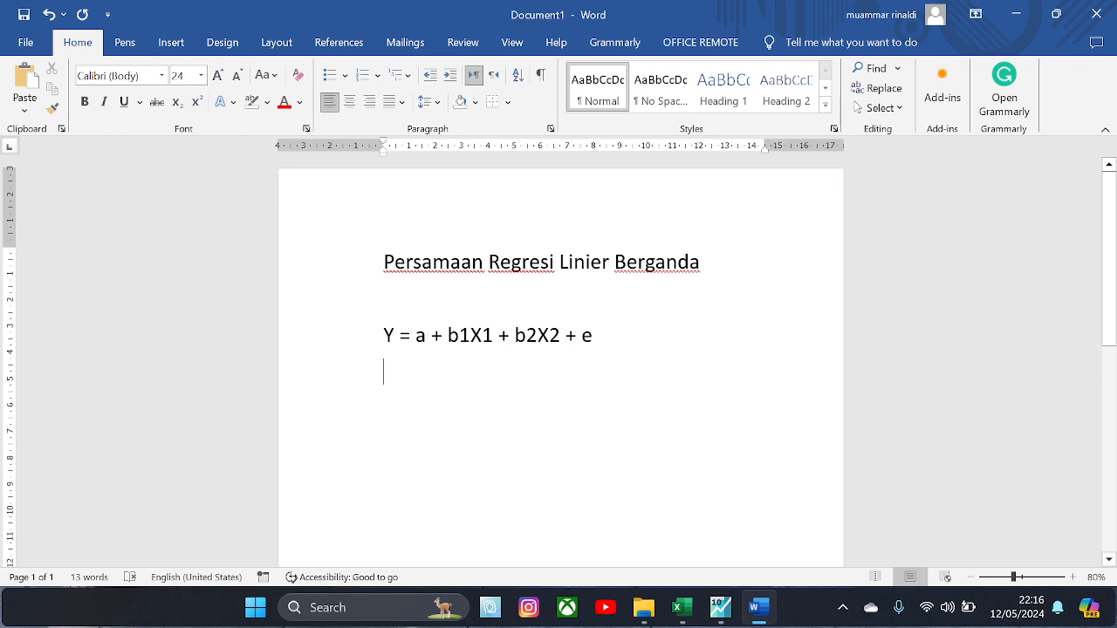
{"action": "key", "text": "alt+Tab"}
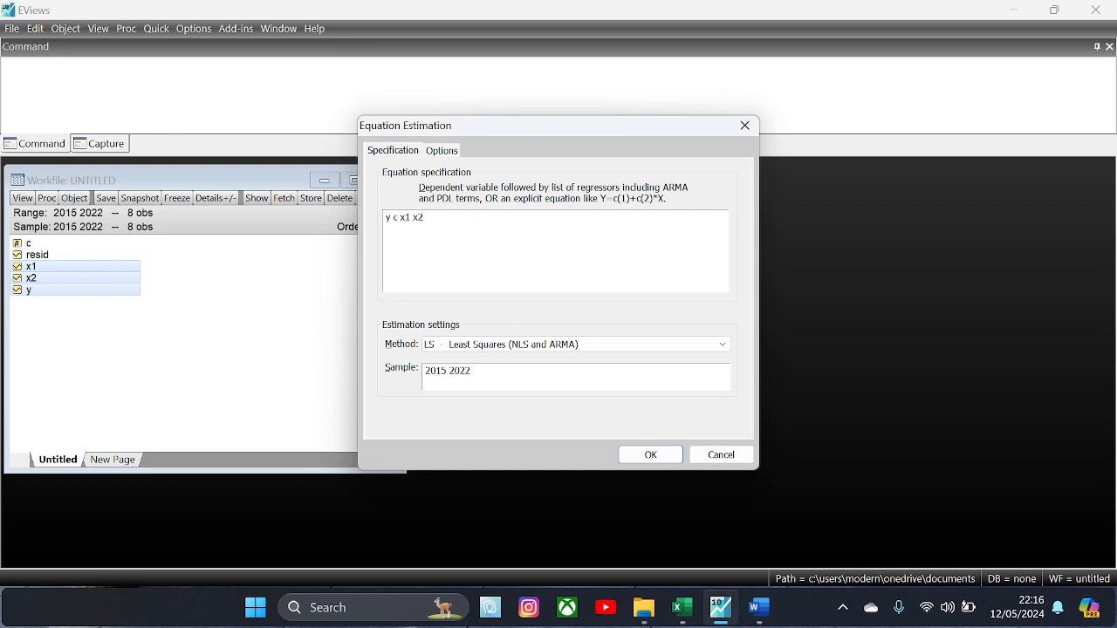
{"action": "left_click", "coordinate": [636, 461]}
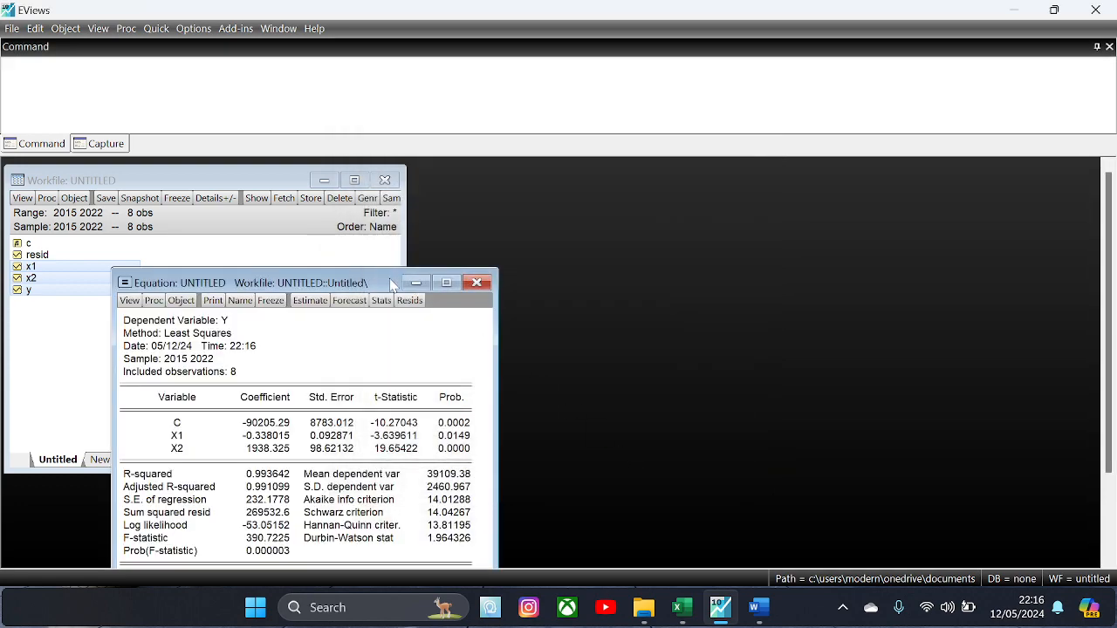
{"action": "left_click_drag", "start_coordinate": [390, 283], "coordinate": [611, 183]}
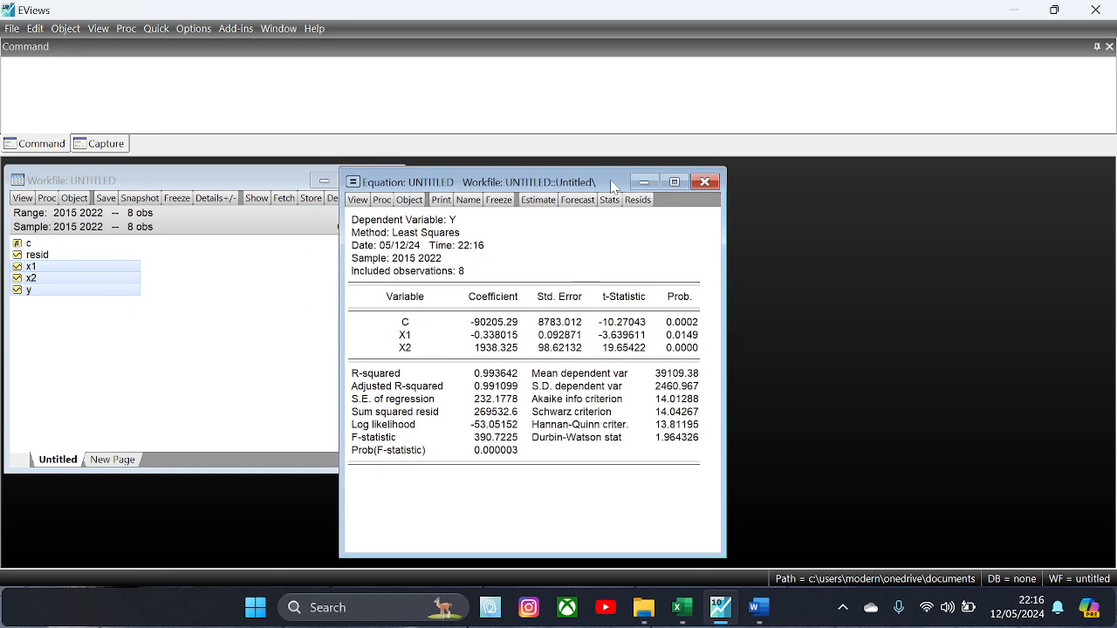
Step: Copy the whole estimation output as text with numbers as displayed, and paste it below the regression equation in Word
{"action": "left_click", "coordinate": [606, 249]}
{"action": "key", "text": "ctrl+a"}
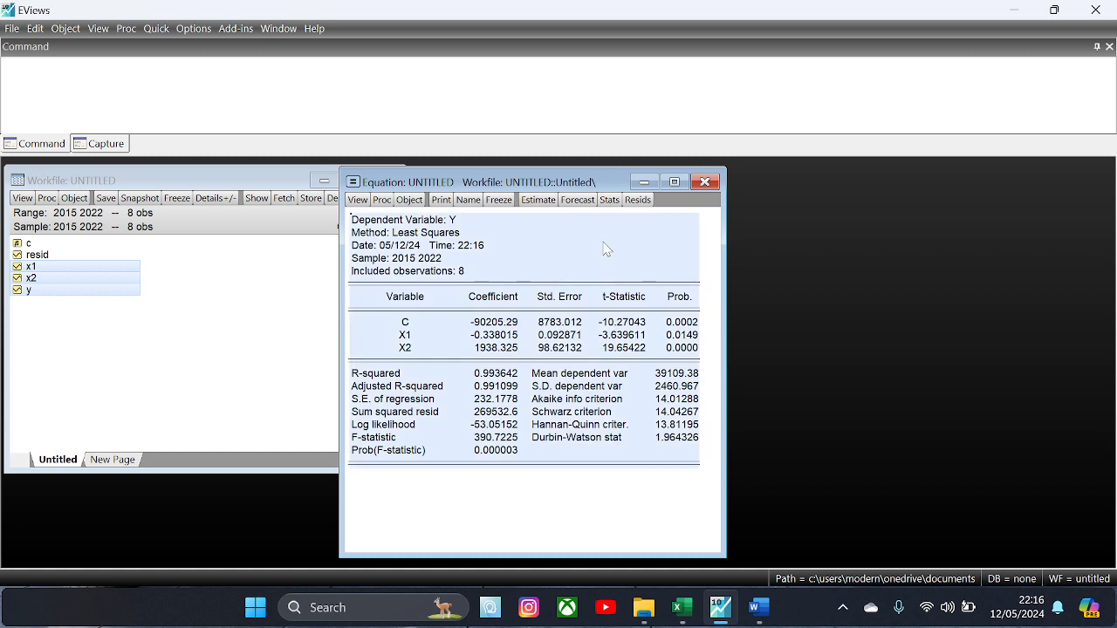
{"action": "right_click", "coordinate": [606, 249]}
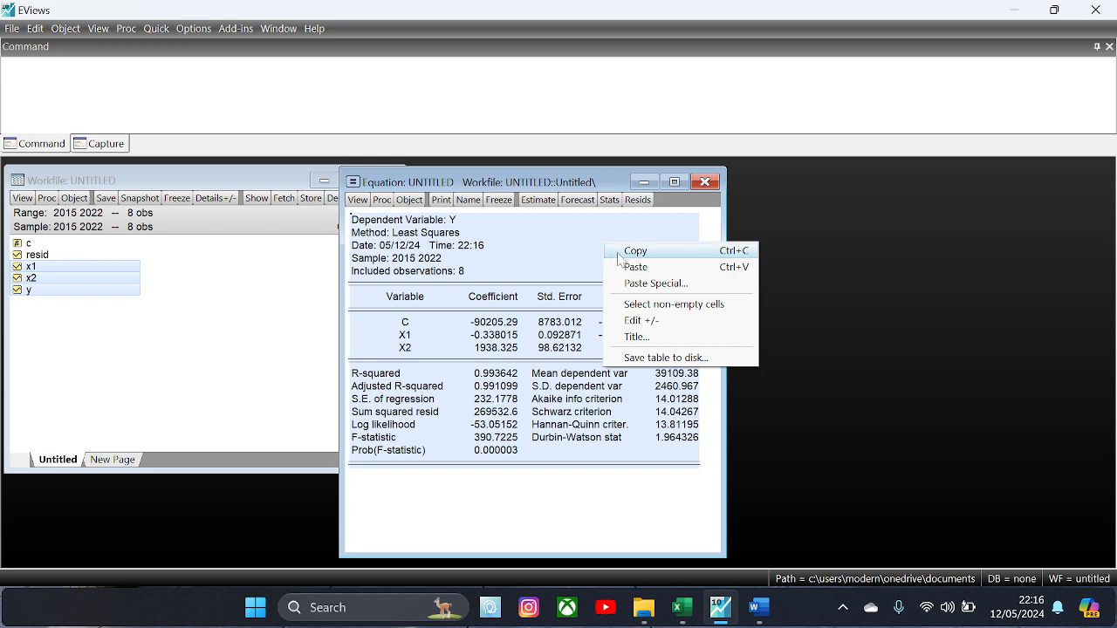
{"action": "left_click", "coordinate": [635, 251]}
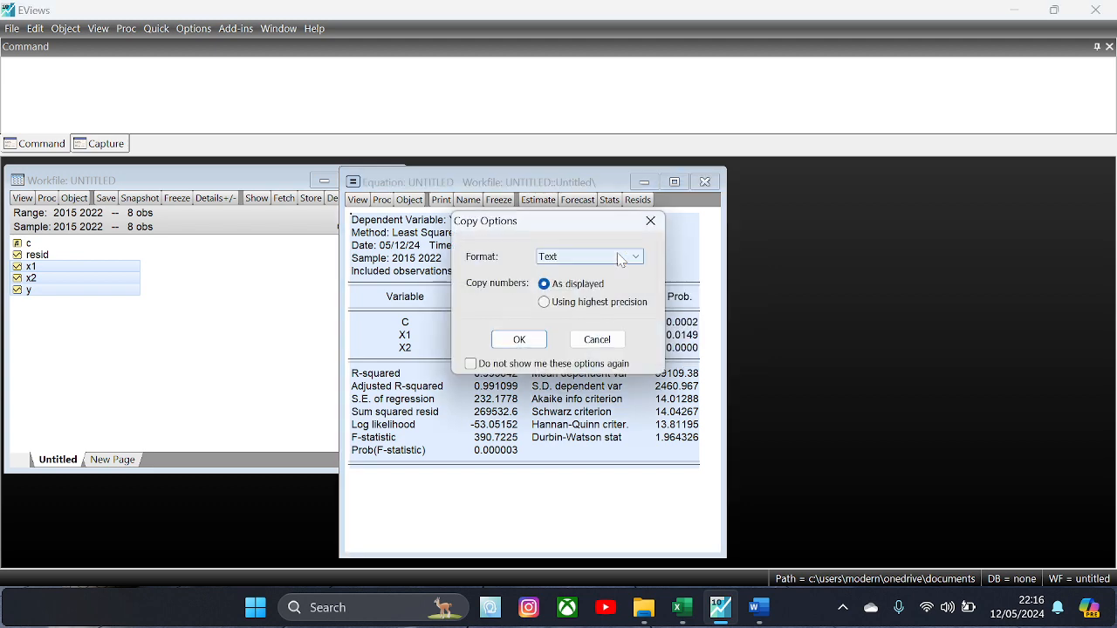
{"action": "left_click", "coordinate": [505, 339]}
{"action": "key", "text": "alt+Tab"}
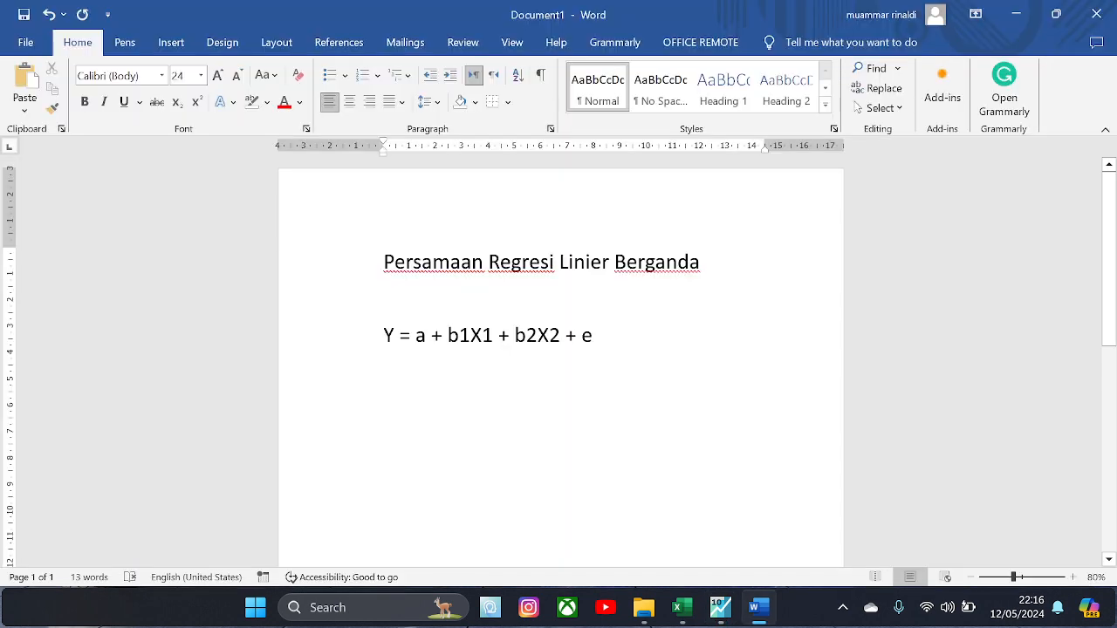
{"action": "key", "text": "ctrl+v"}
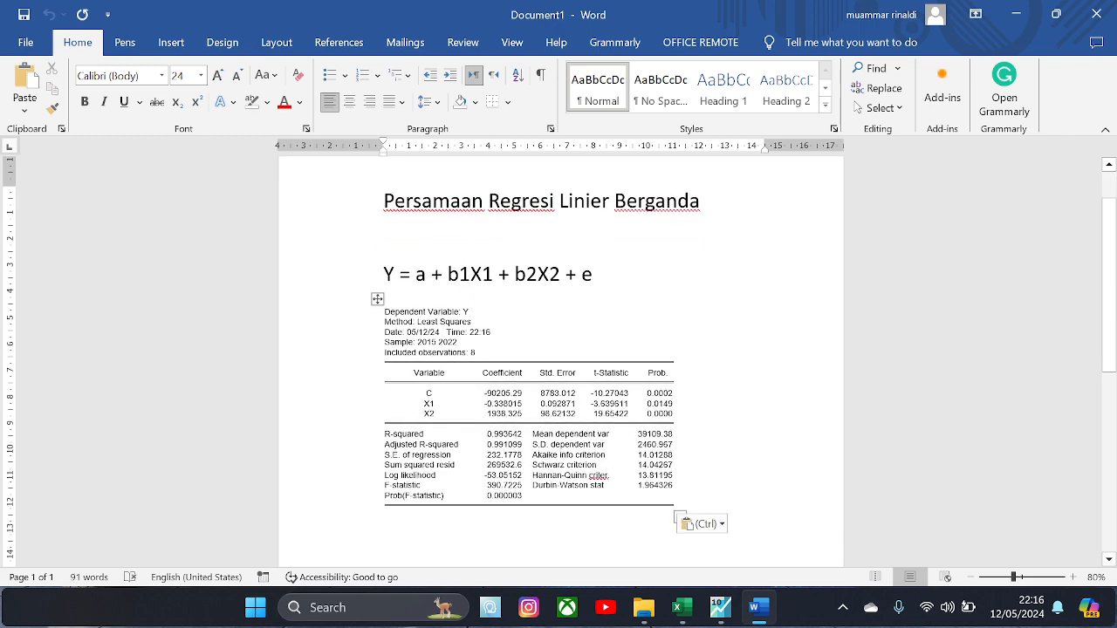
Step: Enlarge the text of the whole pasted estimation output table to 10 pt
{"action": "left_click", "coordinate": [377, 299]}
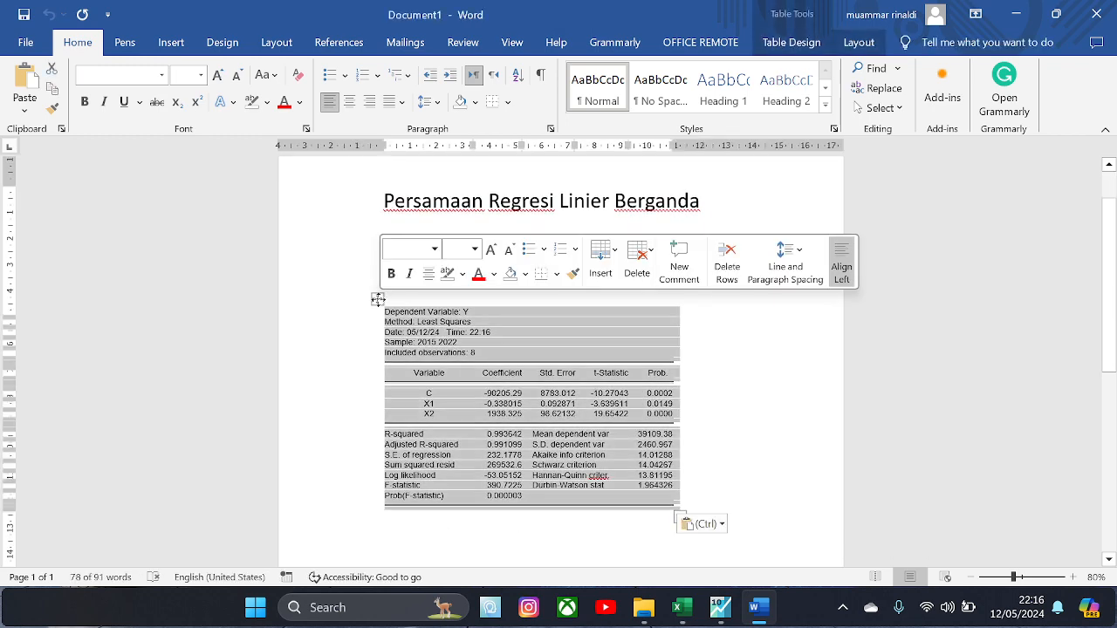
{"action": "left_click", "coordinate": [218, 77]}
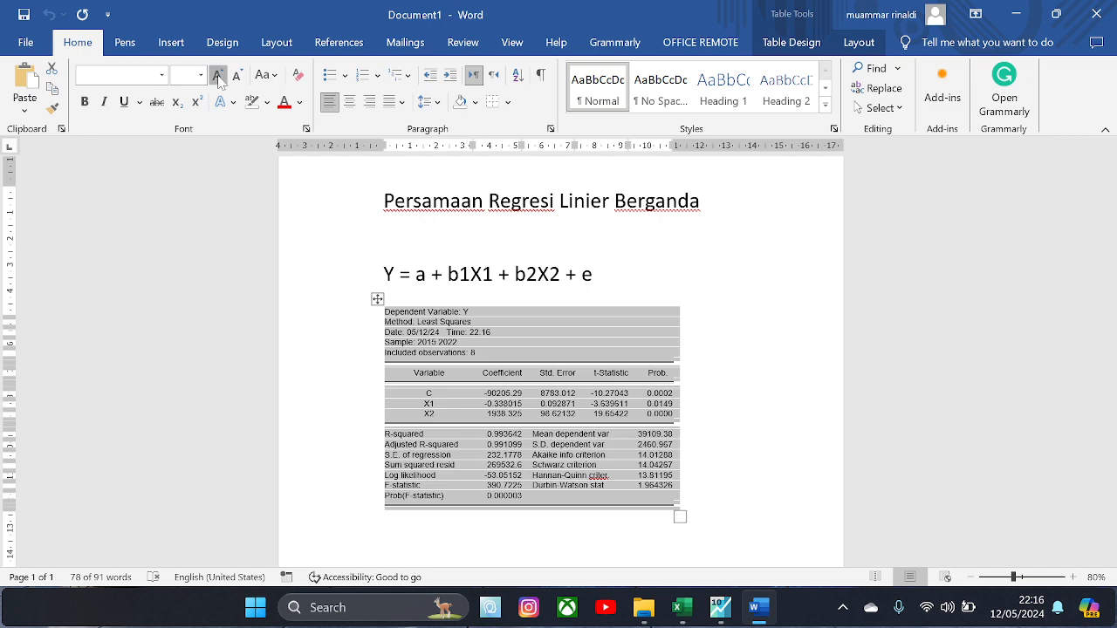
{"action": "left_click", "coordinate": [218, 76]}
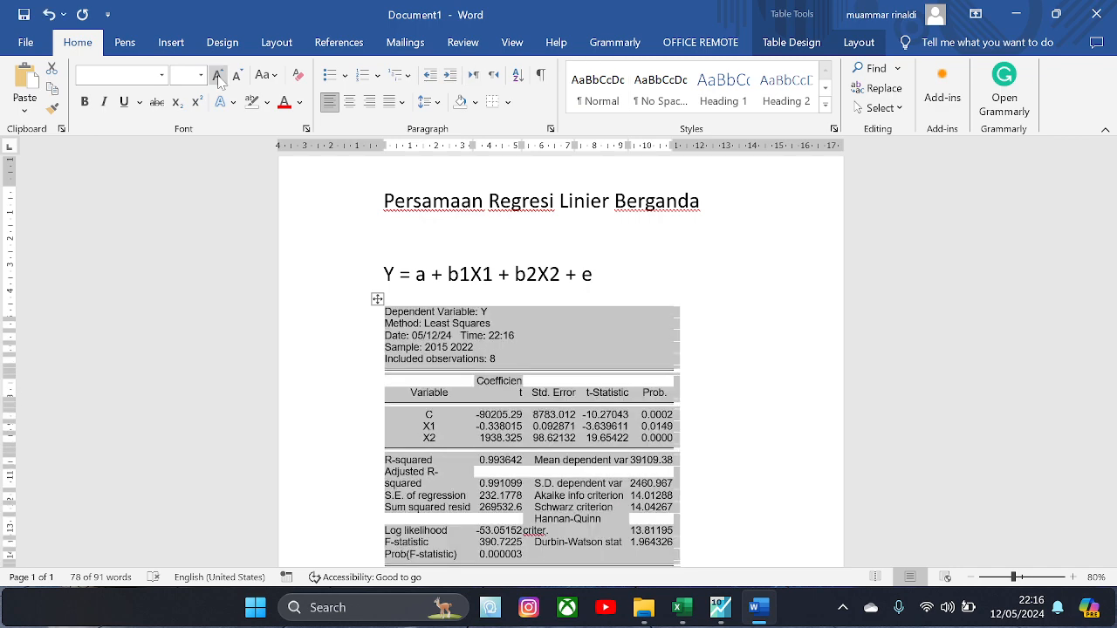
{"action": "left_click", "coordinate": [236, 76]}
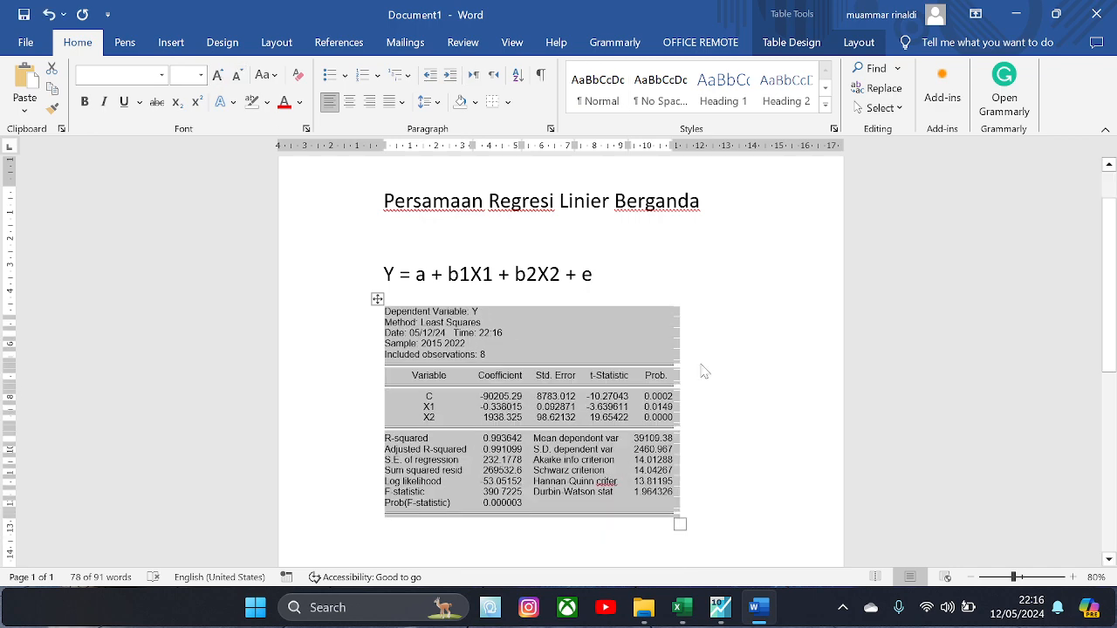
{"action": "left_click", "coordinate": [720, 397]}
Step: Copy the regression equation Y = a + b1X1 + b2X2 + e and paste it below the estimation output table
{"action": "scroll", "coordinate": [711, 393], "scroll_direction": "up", "scroll_amount": 6, "text": "ctrl"}
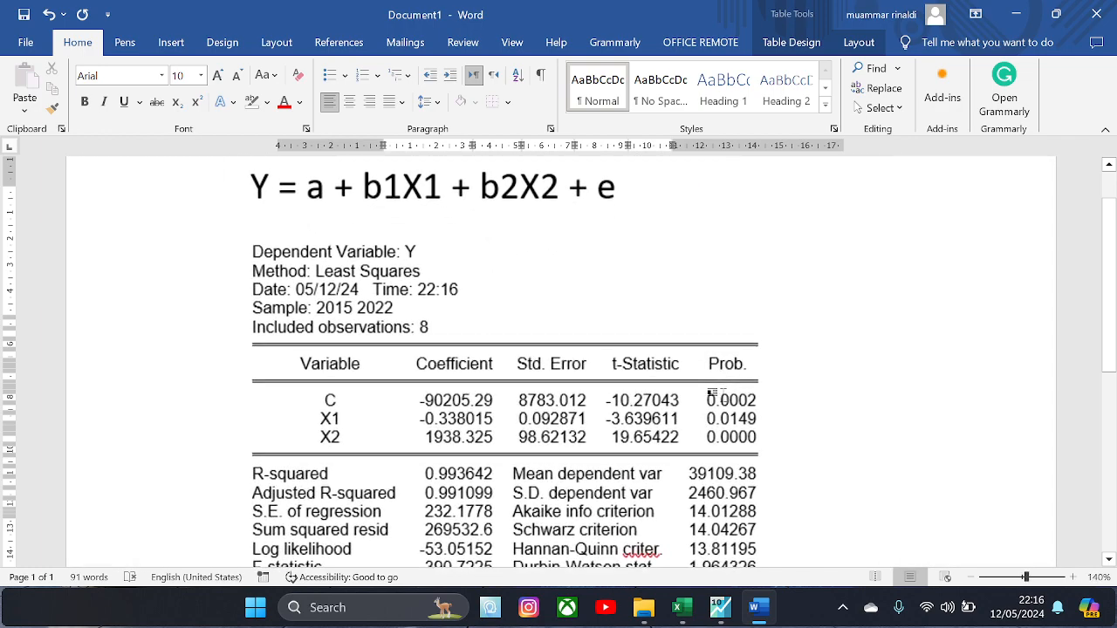
{"action": "scroll", "coordinate": [711, 393], "scroll_direction": "down", "scroll_amount": 1}
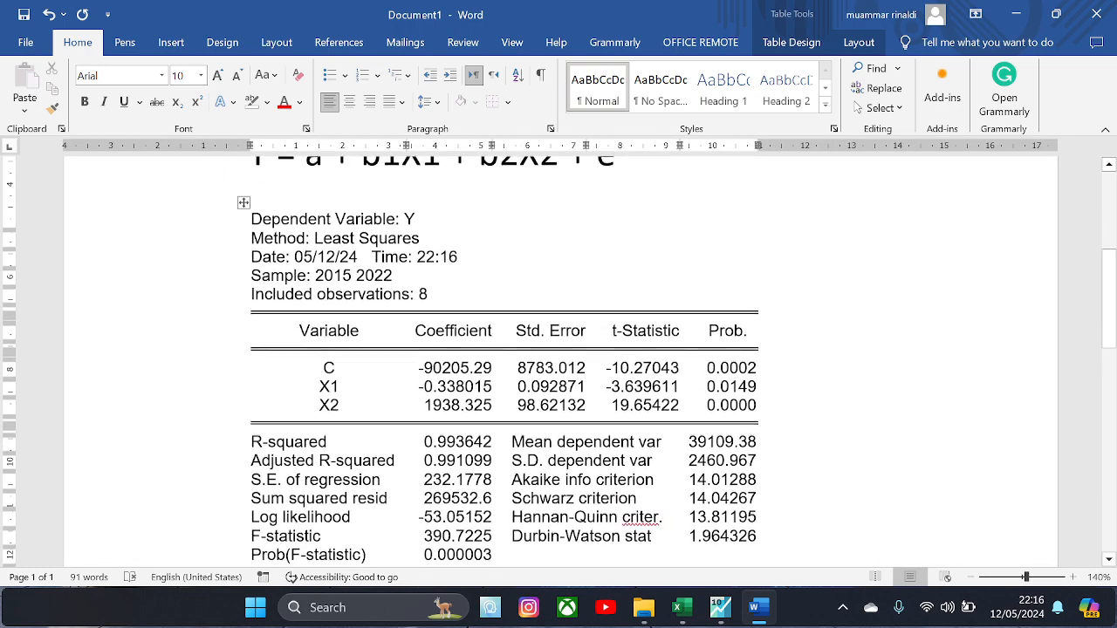
{"action": "scroll", "coordinate": [559, 362], "scroll_direction": "up", "scroll_amount": 1}
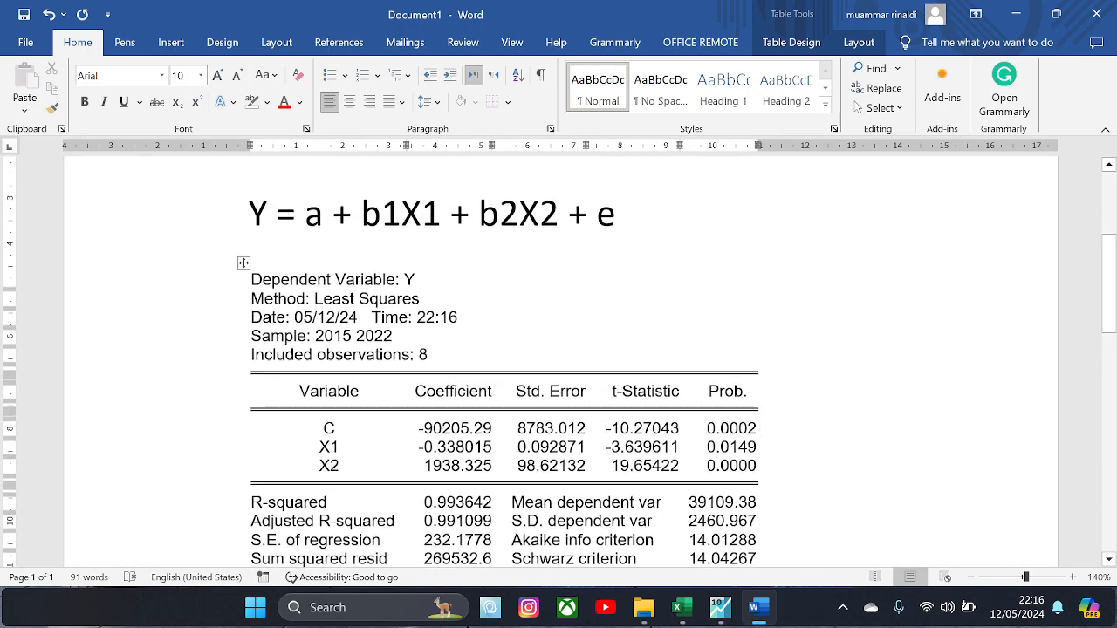
{"action": "scroll", "coordinate": [559, 374], "scroll_direction": "down", "scroll_amount": 1}
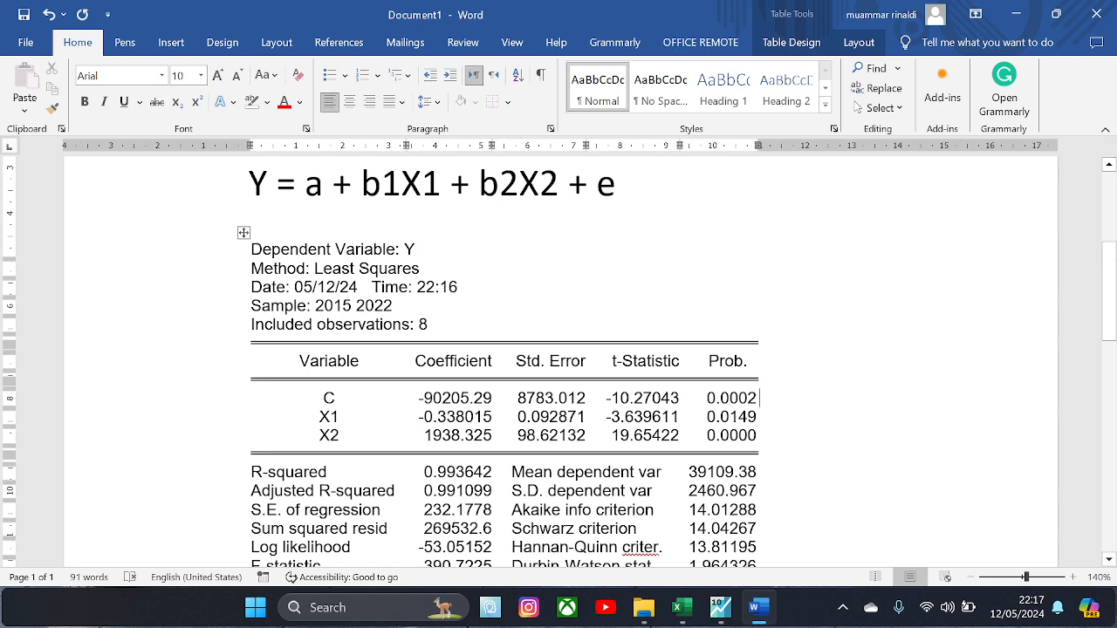
{"action": "scroll", "coordinate": [558, 363], "scroll_direction": "down", "scroll_amount": 1}
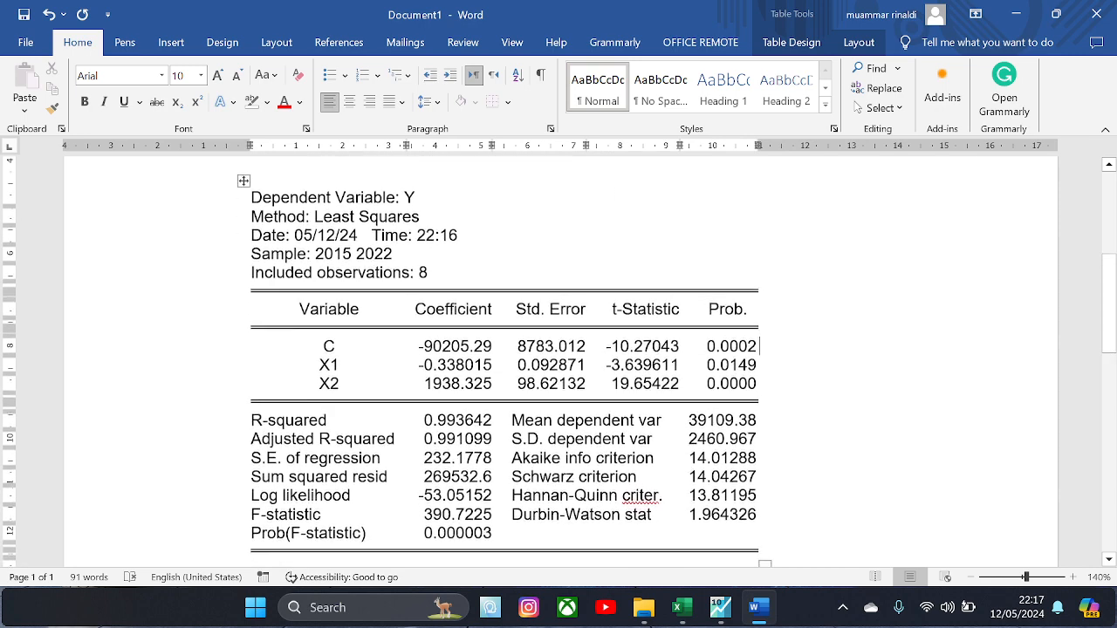
{"action": "scroll", "coordinate": [559, 363], "scroll_direction": "up", "scroll_amount": 1}
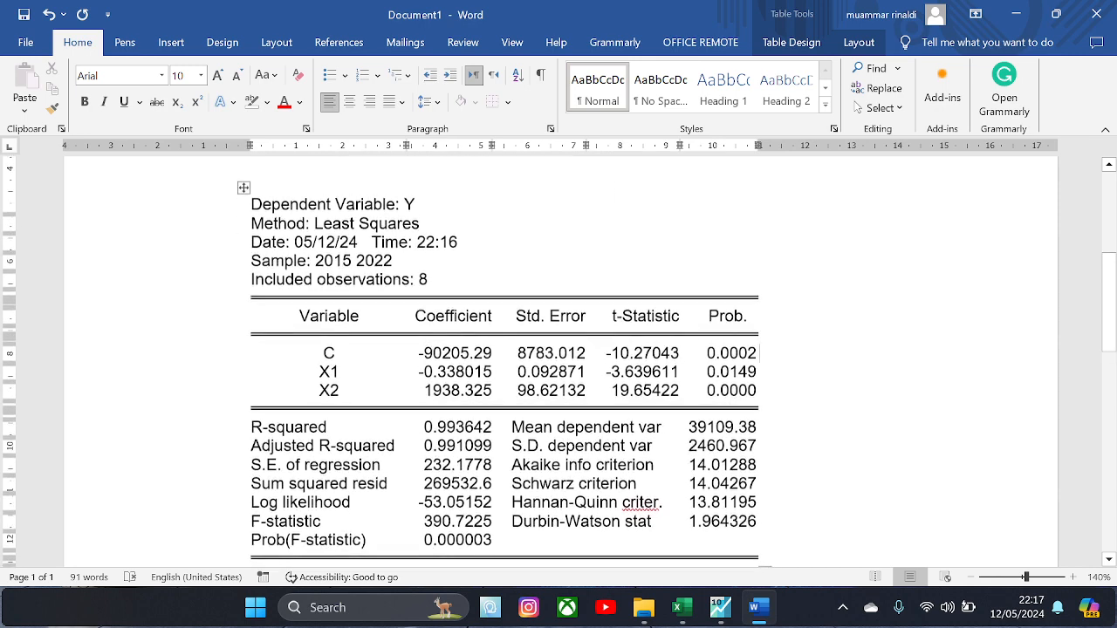
{"action": "scroll", "coordinate": [558, 363], "scroll_direction": "up", "scroll_amount": 2}
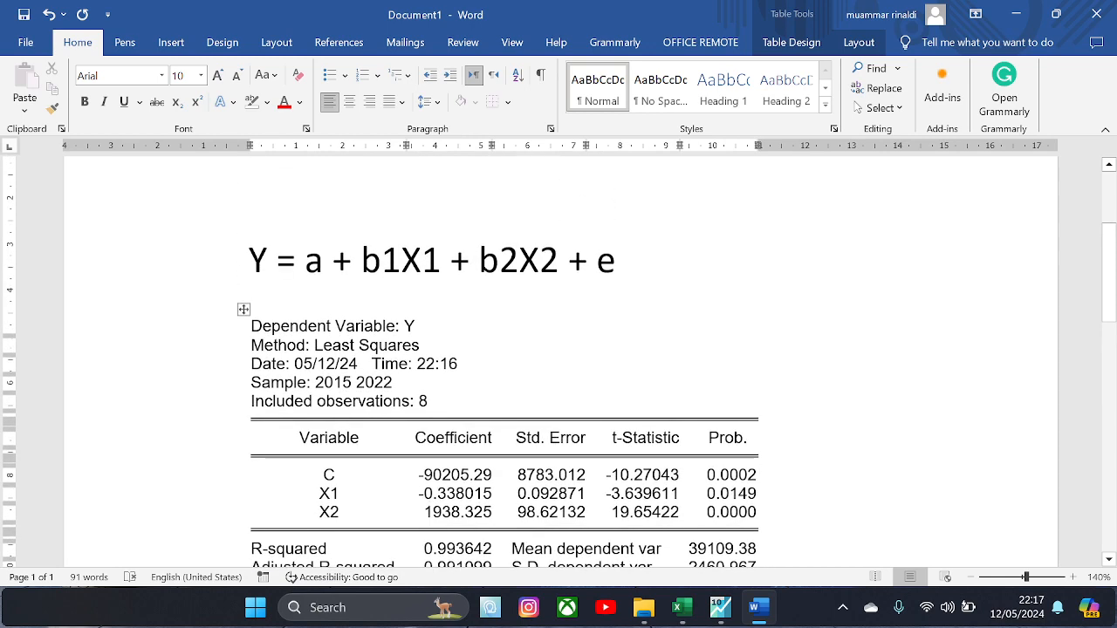
{"action": "left_click_drag", "start_coordinate": [250, 262], "coordinate": [615, 262]}
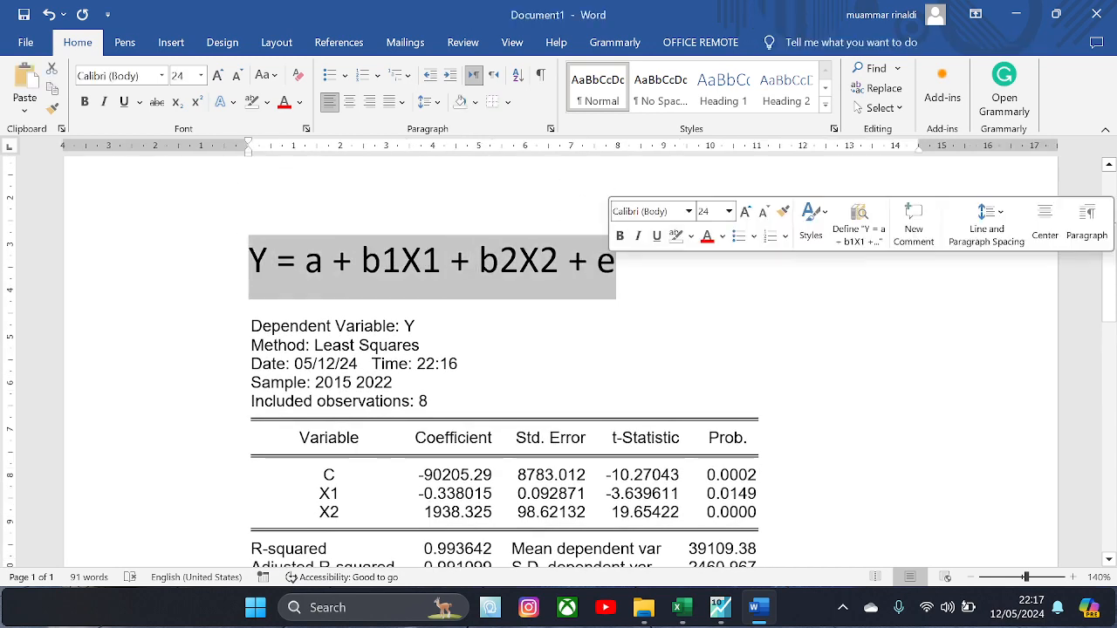
{"action": "scroll", "coordinate": [558, 363], "scroll_direction": "down", "scroll_amount": 3}
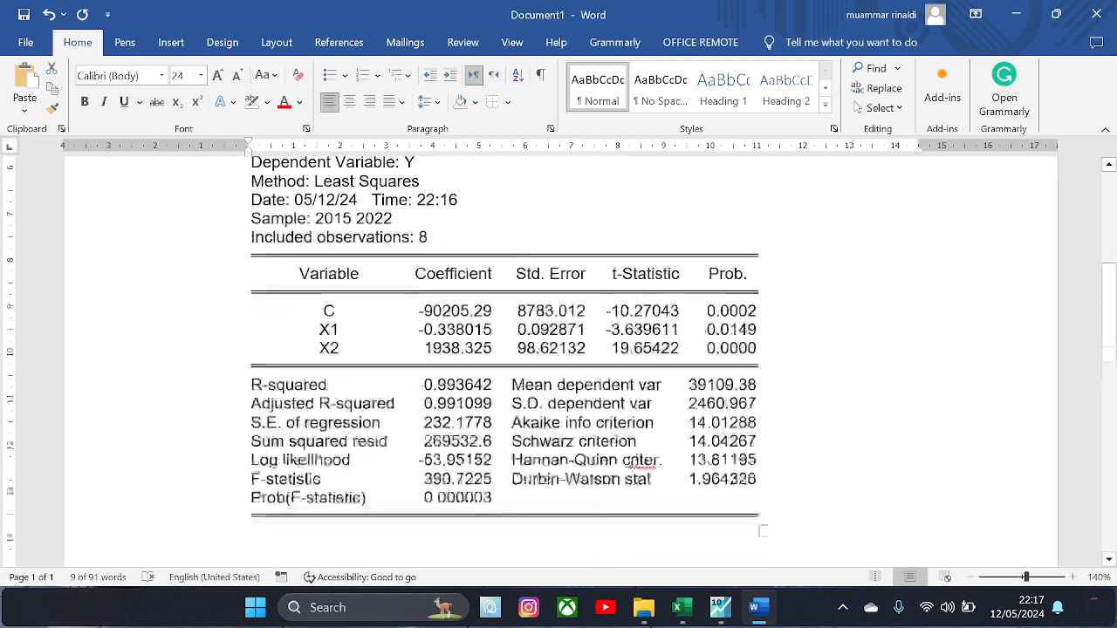
{"action": "scroll", "coordinate": [559, 363], "scroll_direction": "down", "scroll_amount": 3}
{"action": "left_click", "coordinate": [249, 381]}
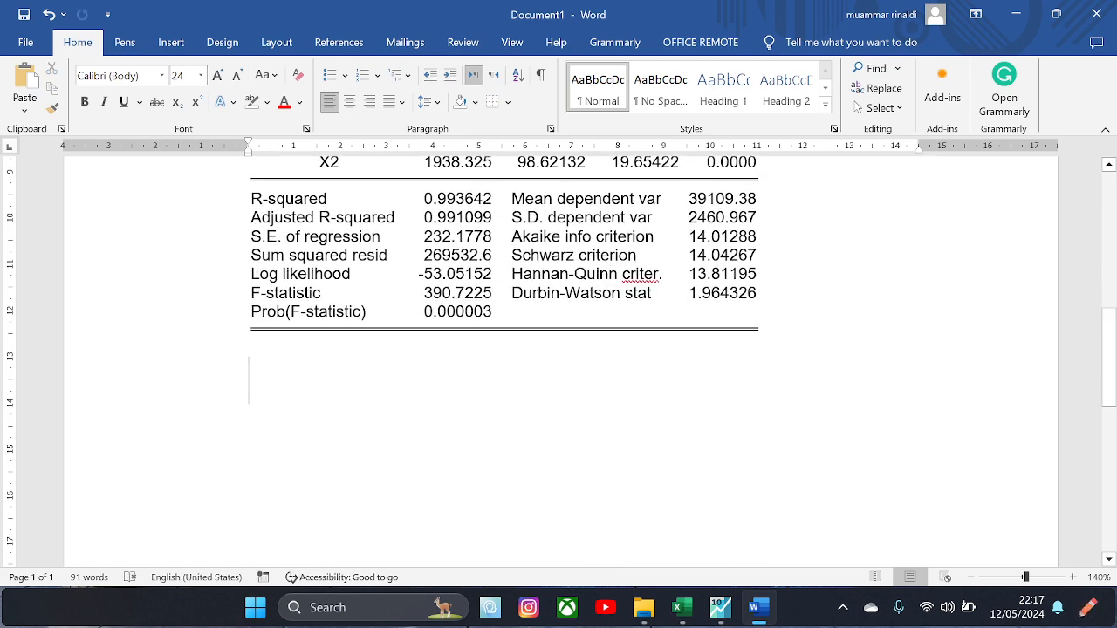
{"action": "key", "text": "ctrl+v"}
Step: Replace a in the copied equation with the C coefficient -90205.29 from the output table, pasted as text only
{"action": "scroll", "coordinate": [361, 387], "scroll_direction": "up", "scroll_amount": 2}
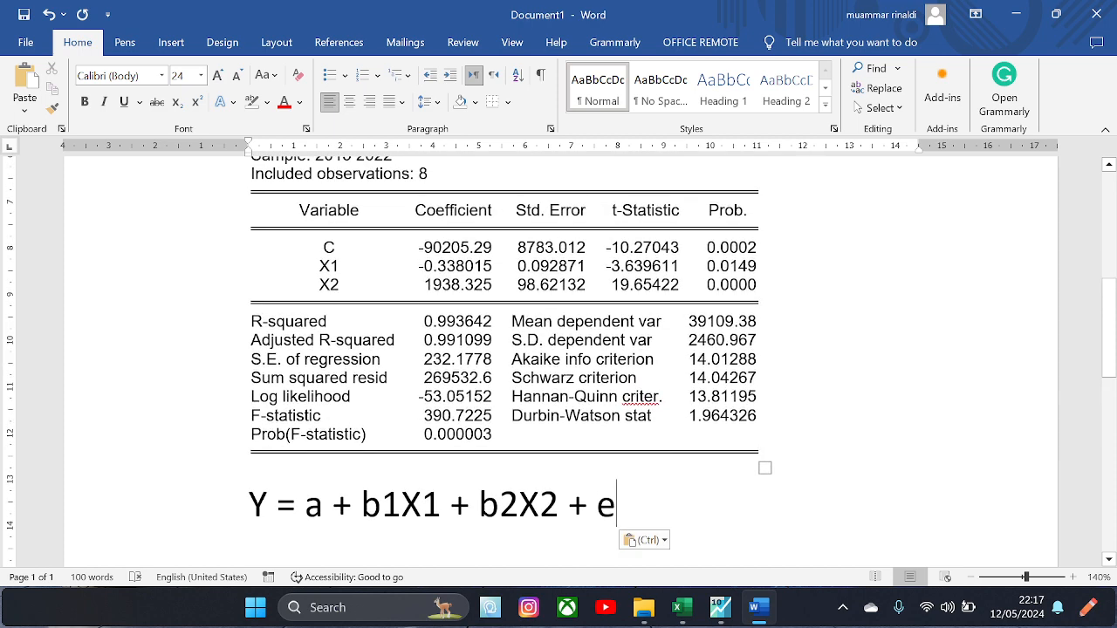
{"action": "left_click_drag", "start_coordinate": [304, 508], "coordinate": [319, 515]}
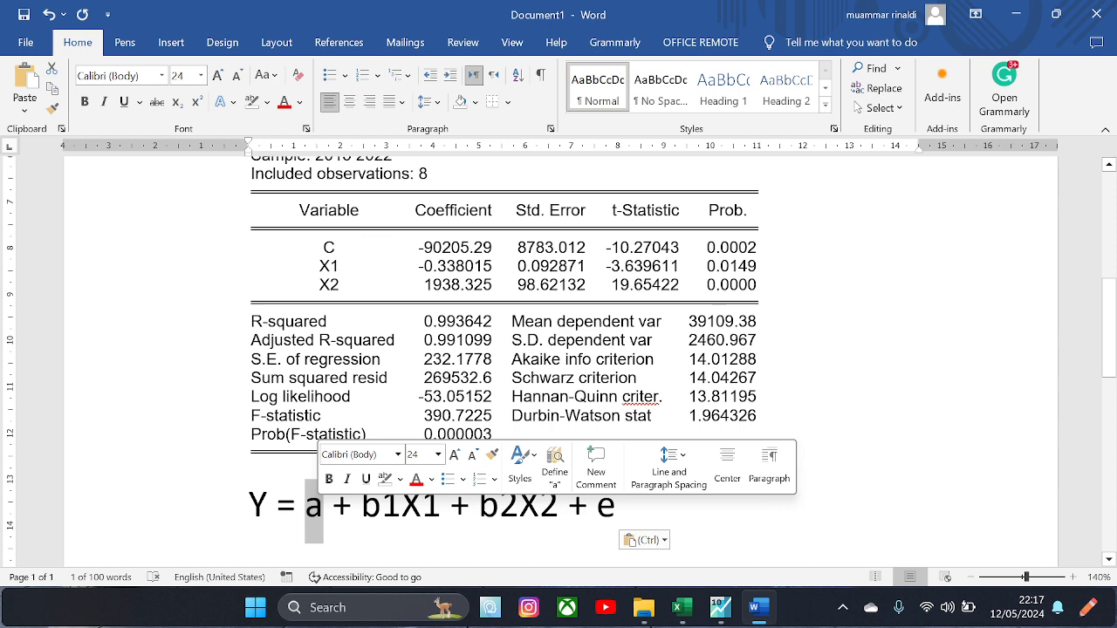
{"action": "left_click_drag", "start_coordinate": [417, 248], "coordinate": [492, 248]}
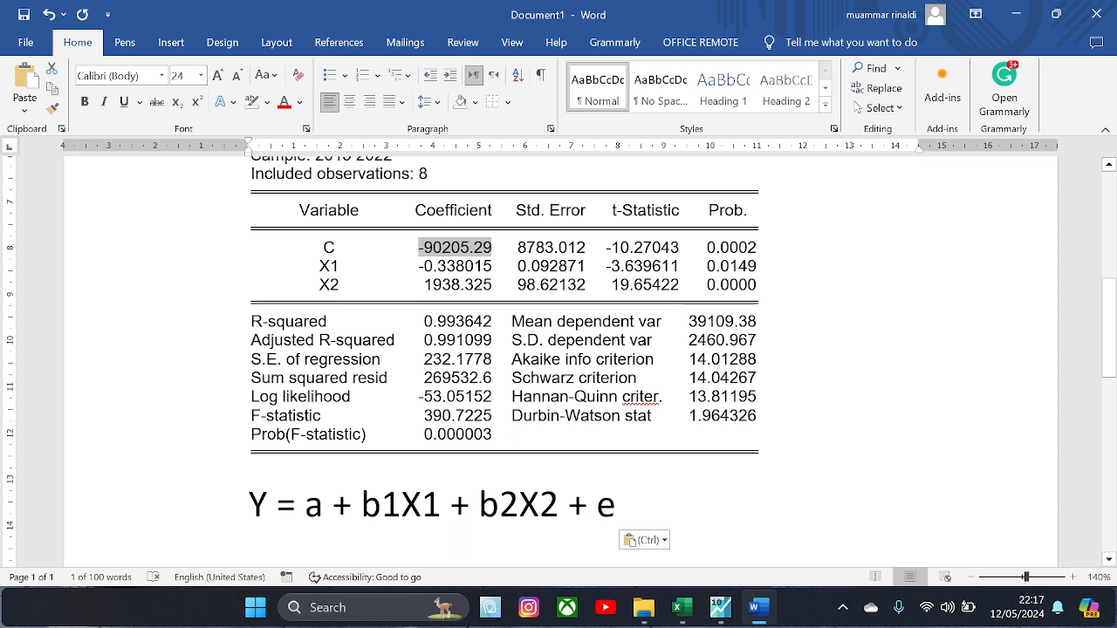
{"action": "left_click_drag", "start_coordinate": [492, 247], "coordinate": [493, 252]}
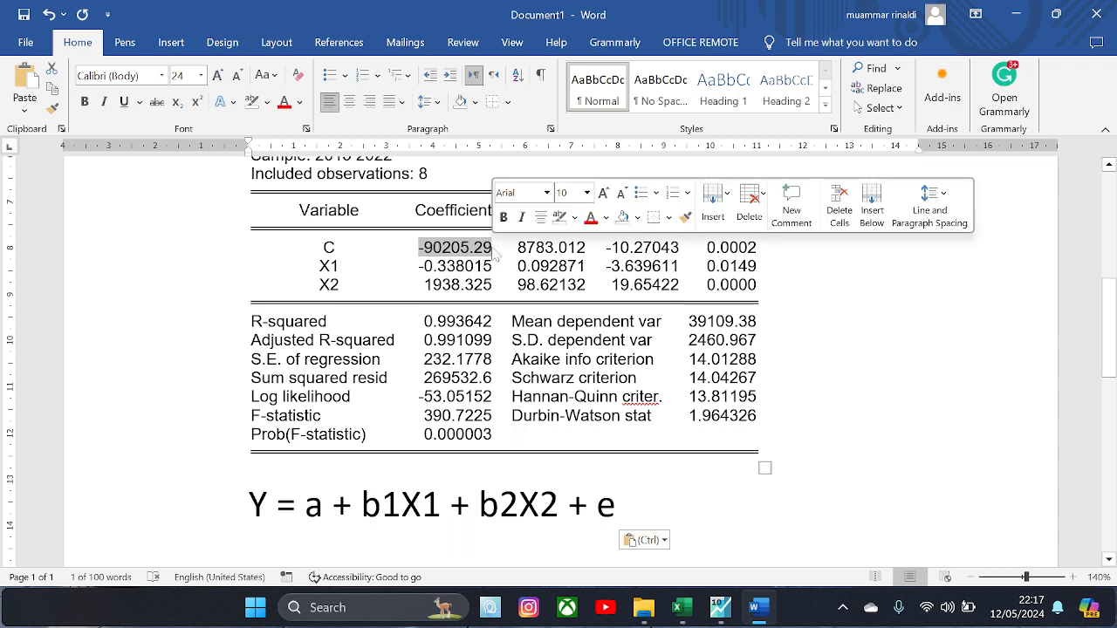
{"action": "key", "text": "ctrl+c"}
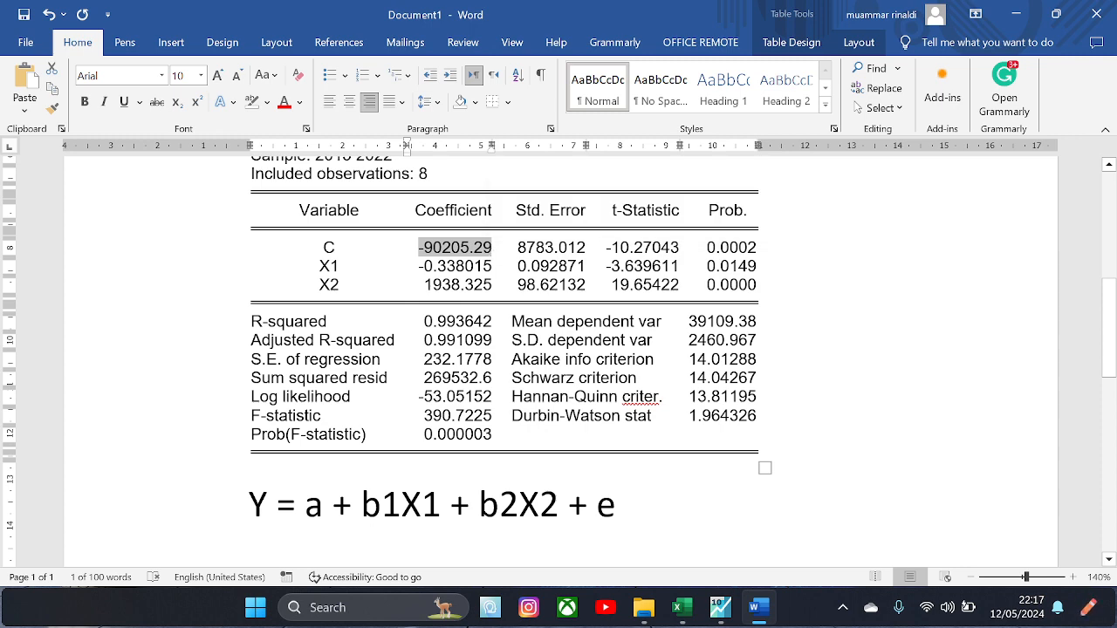
{"action": "left_click", "coordinate": [311, 548]}
{"action": "scroll", "coordinate": [310, 550], "scroll_direction": "down", "scroll_amount": 2}
{"action": "key", "text": "shift+Right"}
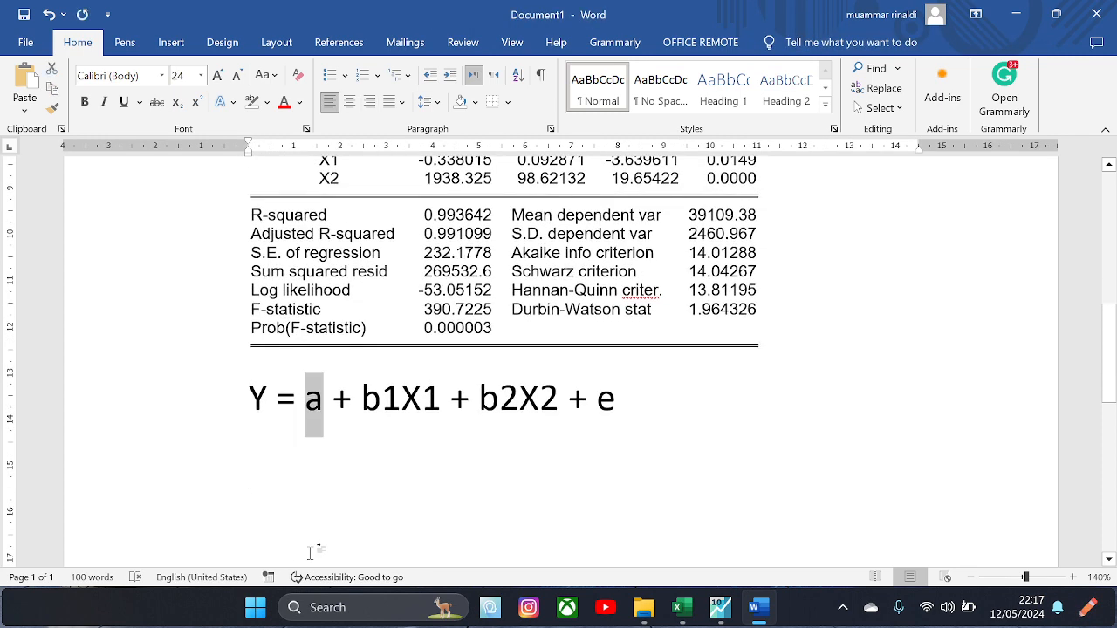
{"action": "key", "text": "ctrl+v"}
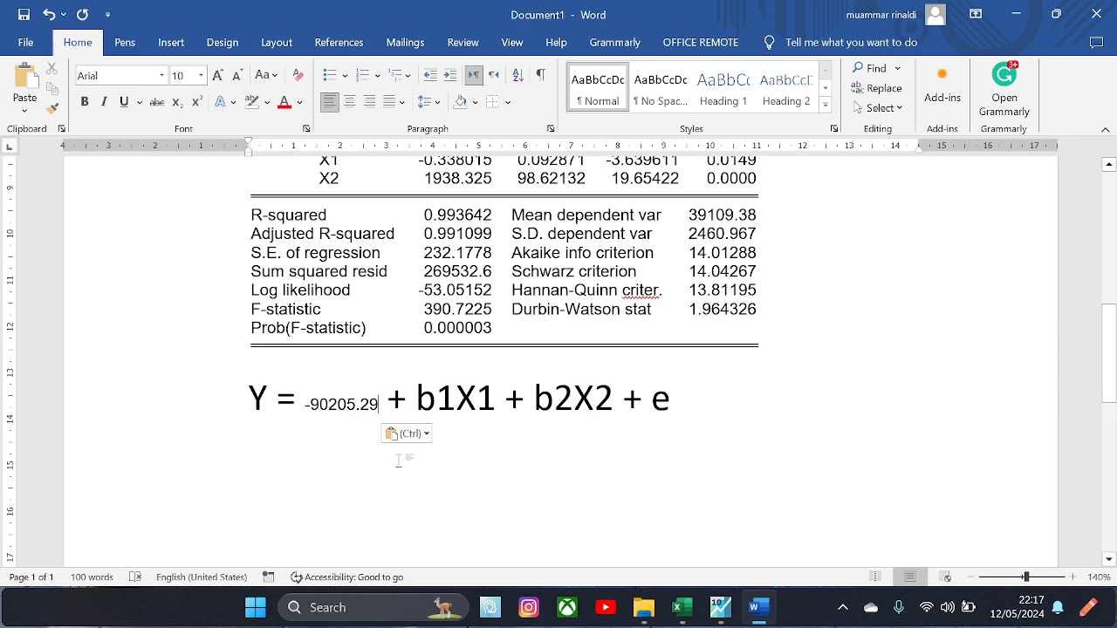
{"action": "left_click", "coordinate": [407, 434]}
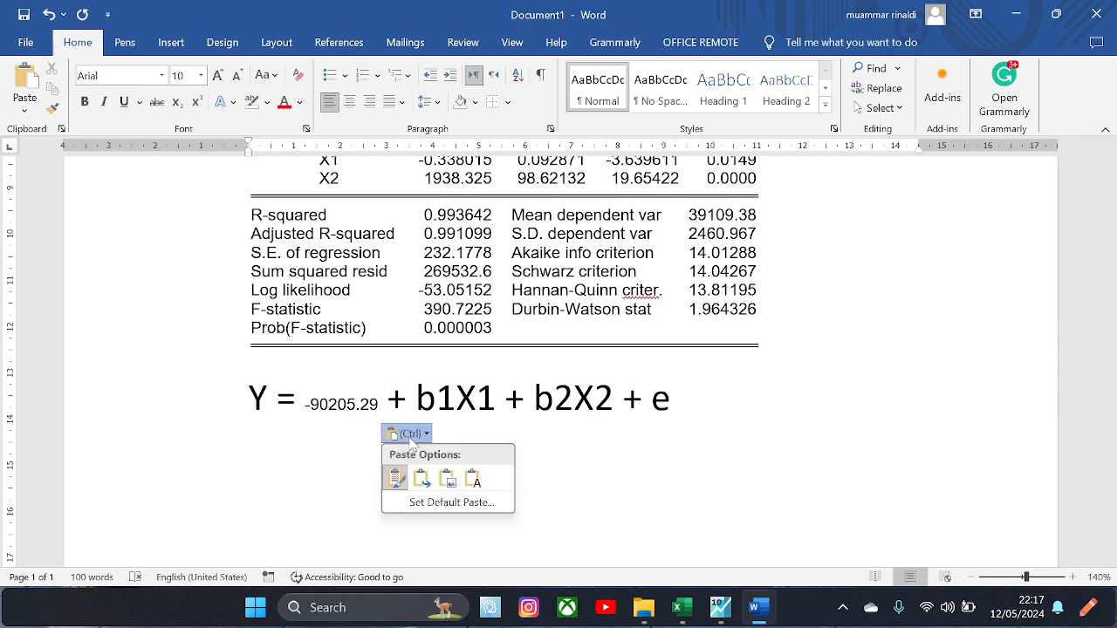
{"action": "left_click", "coordinate": [472, 479]}
Step: Replace b1 in the lower equation with the X1 coefficient -0.338015 from the output table, pasted as text only
{"action": "scroll", "coordinate": [471, 476], "scroll_direction": "up", "scroll_amount": 2}
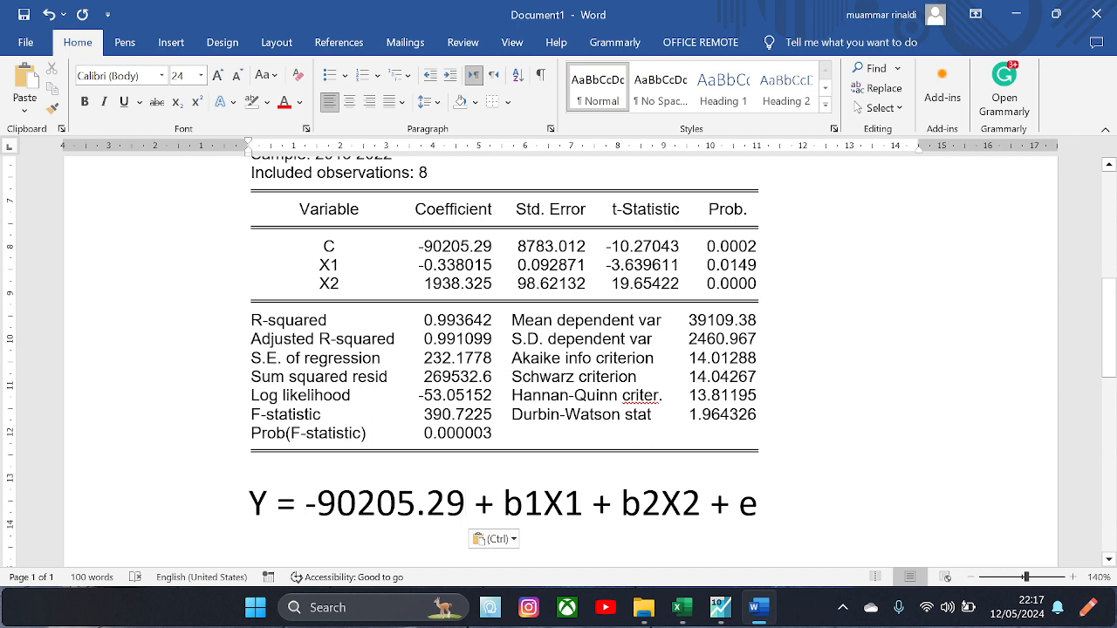
{"action": "left_click_drag", "start_coordinate": [503, 504], "coordinate": [538, 516]}
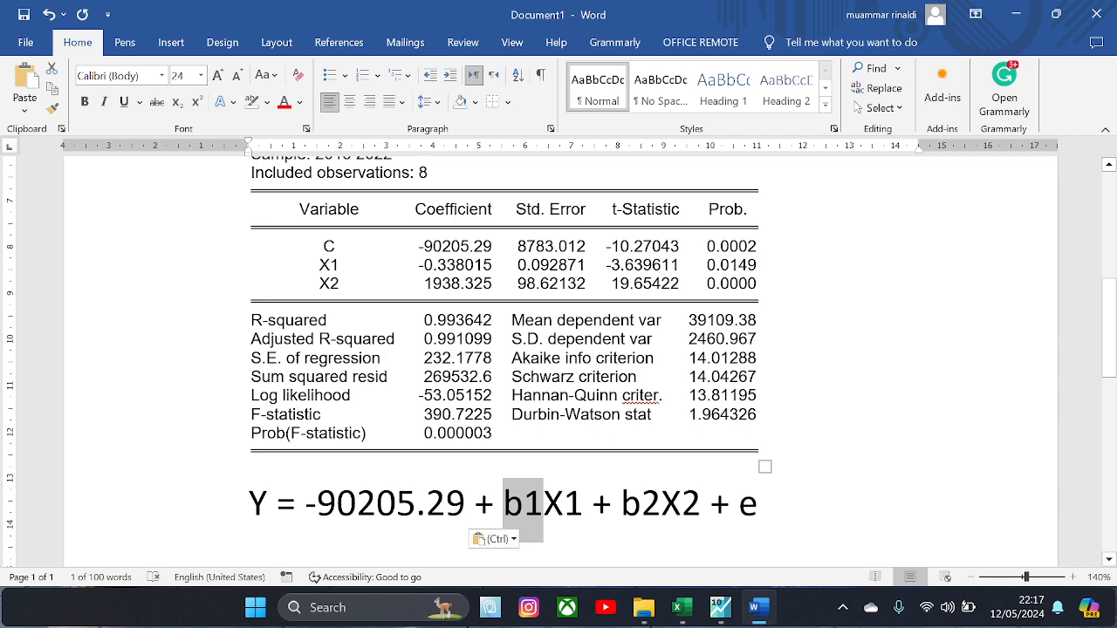
{"action": "left_click_drag", "start_coordinate": [419, 264], "coordinate": [491, 265]}
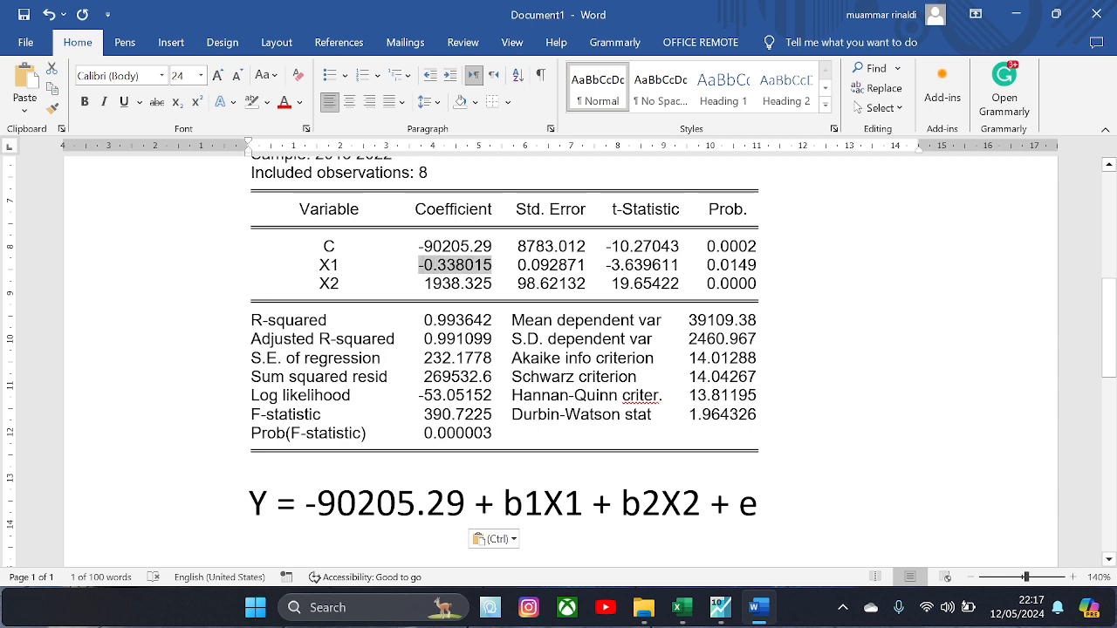
{"action": "right_click", "coordinate": [477, 273]}
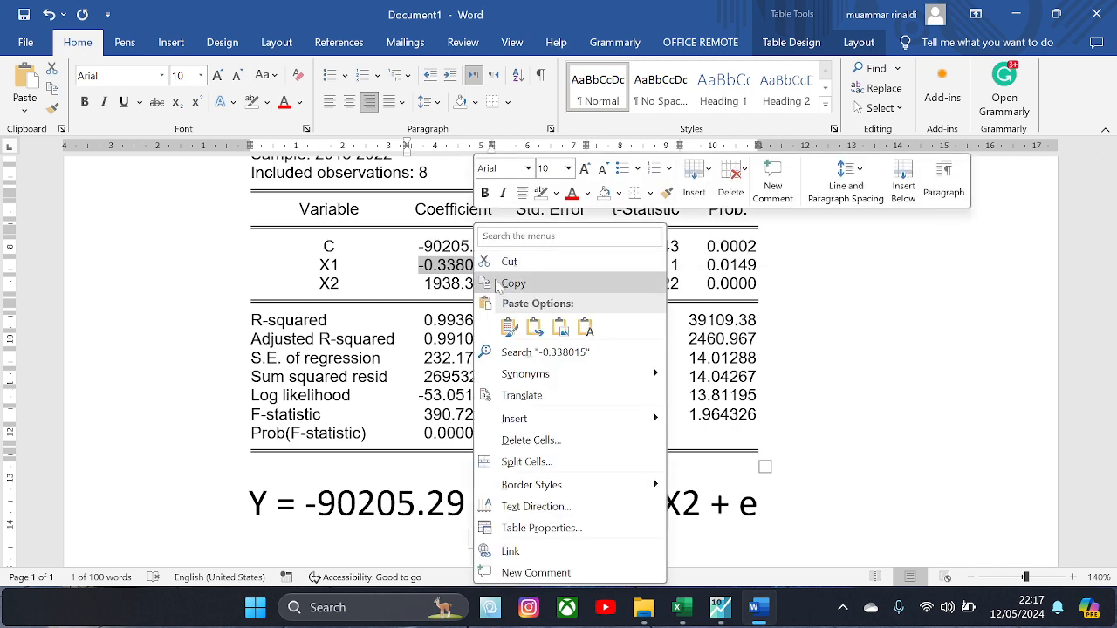
{"action": "left_click", "coordinate": [504, 283]}
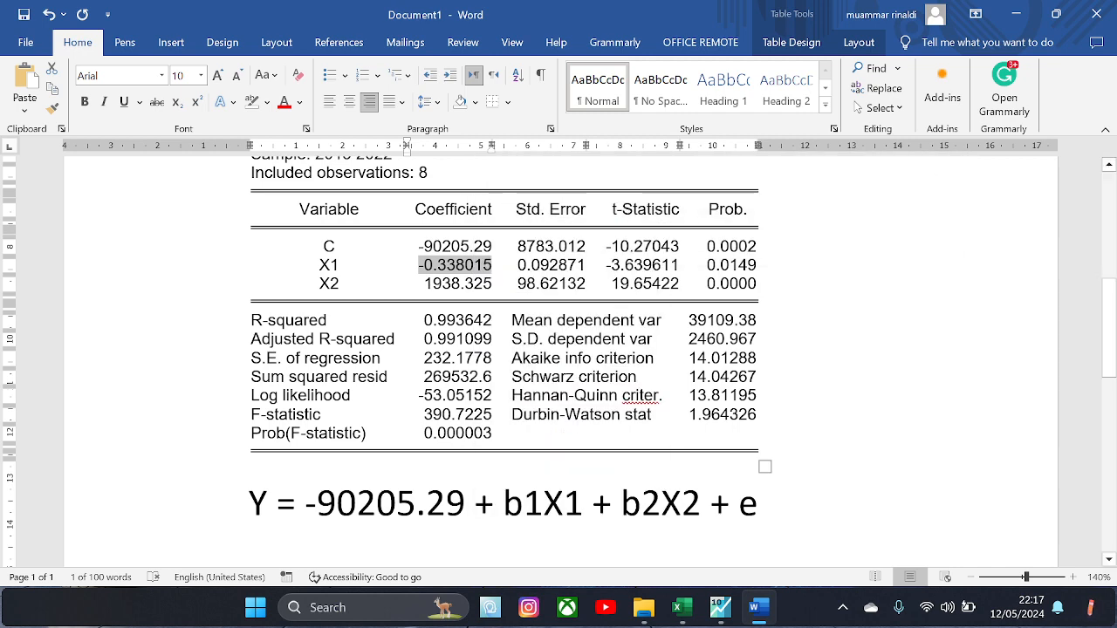
{"action": "left_click_drag", "start_coordinate": [503, 506], "coordinate": [539, 515]}
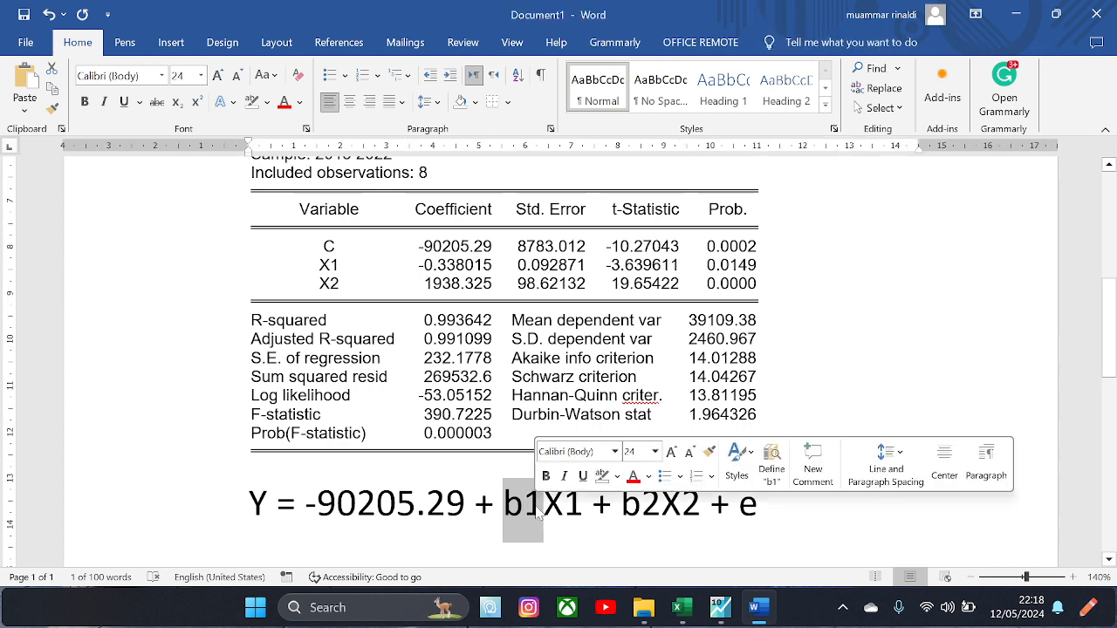
{"action": "right_click", "coordinate": [539, 514]}
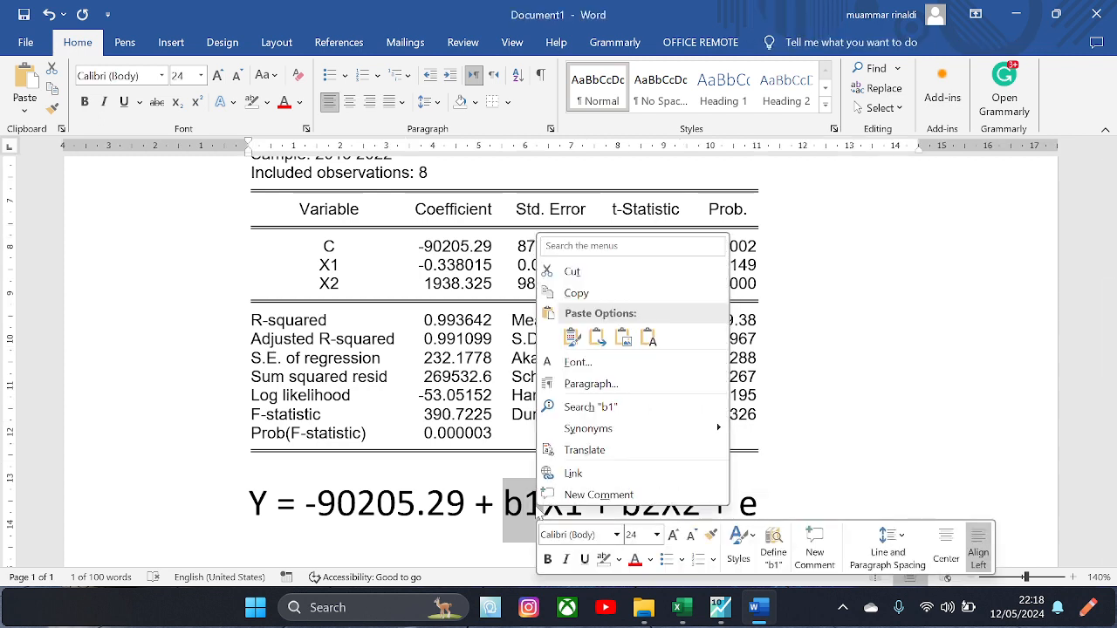
{"action": "left_click", "coordinate": [649, 339]}
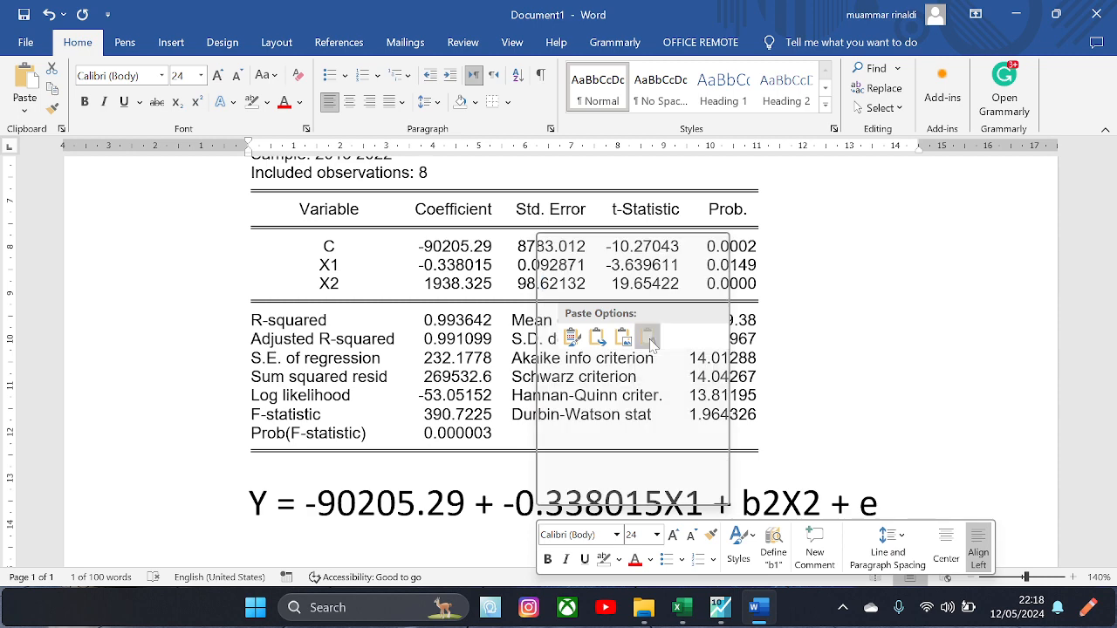
Step: Remove the redundant plus sign before -0.338015X1 in the lower equation, after comparing it with the general equation under the heading
{"action": "scroll", "coordinate": [560, 352], "scroll_direction": "down", "scroll_amount": 3}
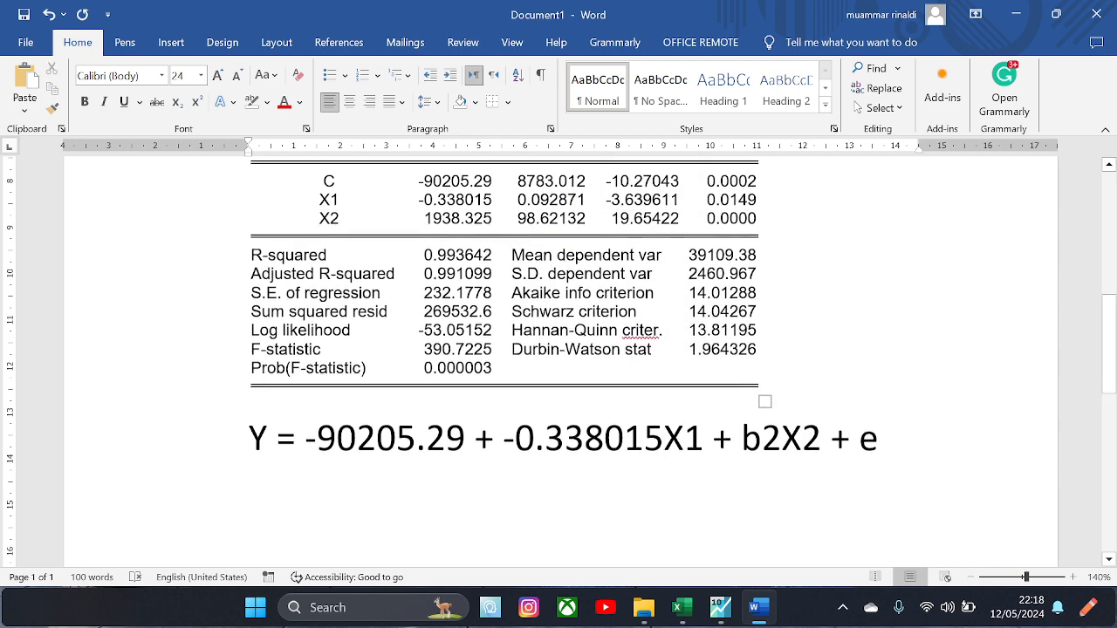
{"action": "scroll", "coordinate": [560, 352], "scroll_direction": "up", "scroll_amount": 2}
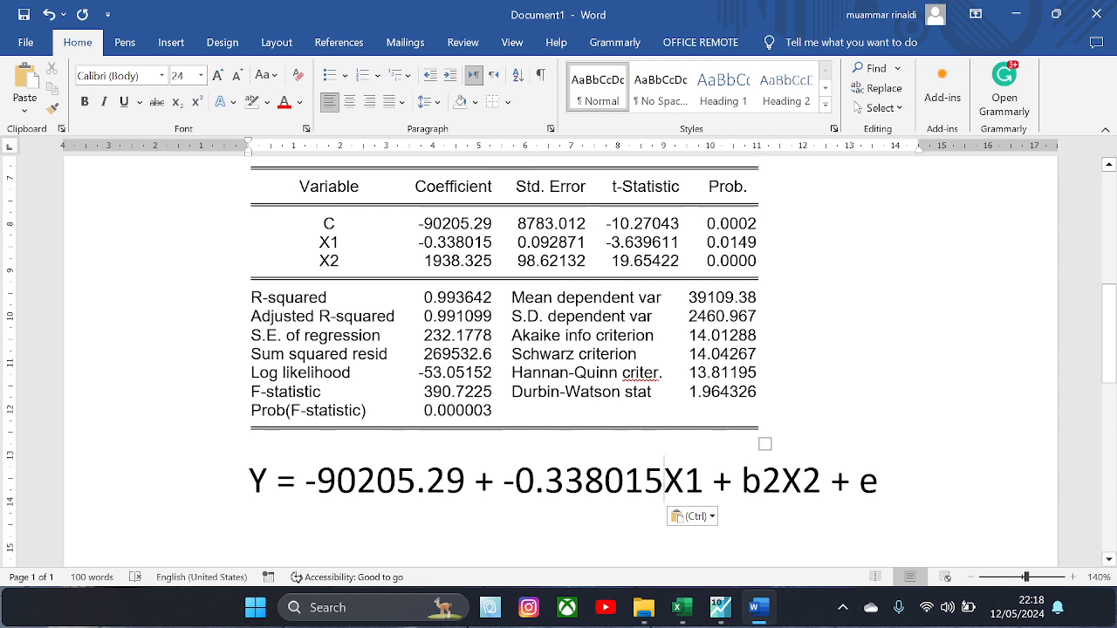
{"action": "left_click", "coordinate": [503, 481]}
{"action": "scroll", "coordinate": [558, 349], "scroll_direction": "up", "scroll_amount": 5}
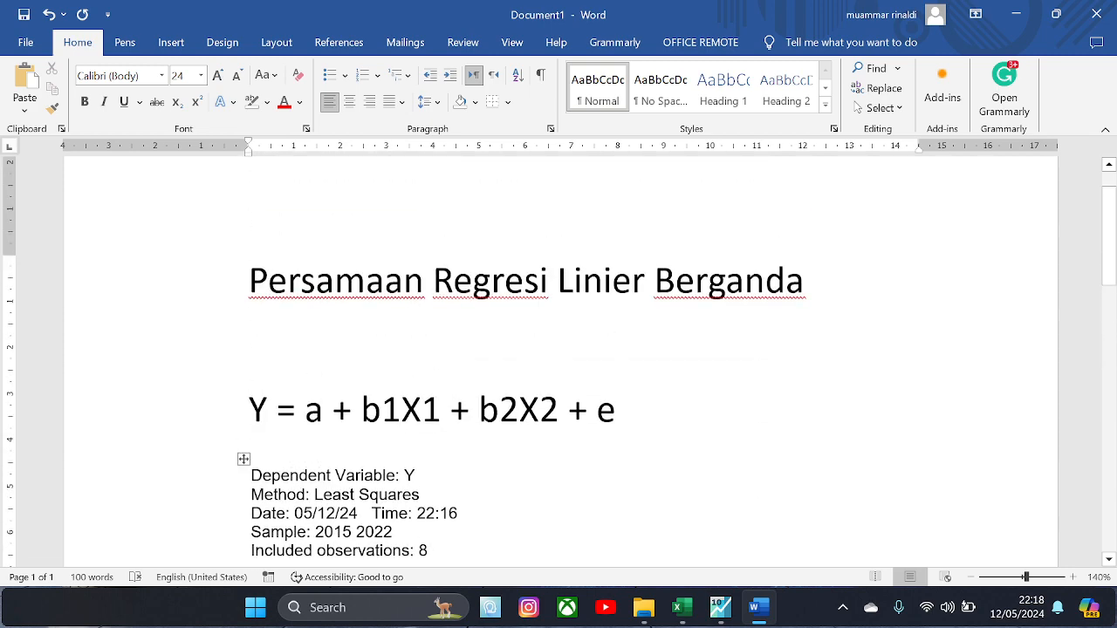
{"action": "scroll", "coordinate": [340, 406], "scroll_direction": "down", "scroll_amount": 5}
{"action": "scroll", "coordinate": [339, 407], "scroll_direction": "up", "scroll_amount": 2}
{"action": "scroll", "coordinate": [340, 406], "scroll_direction": "down", "scroll_amount": 1}
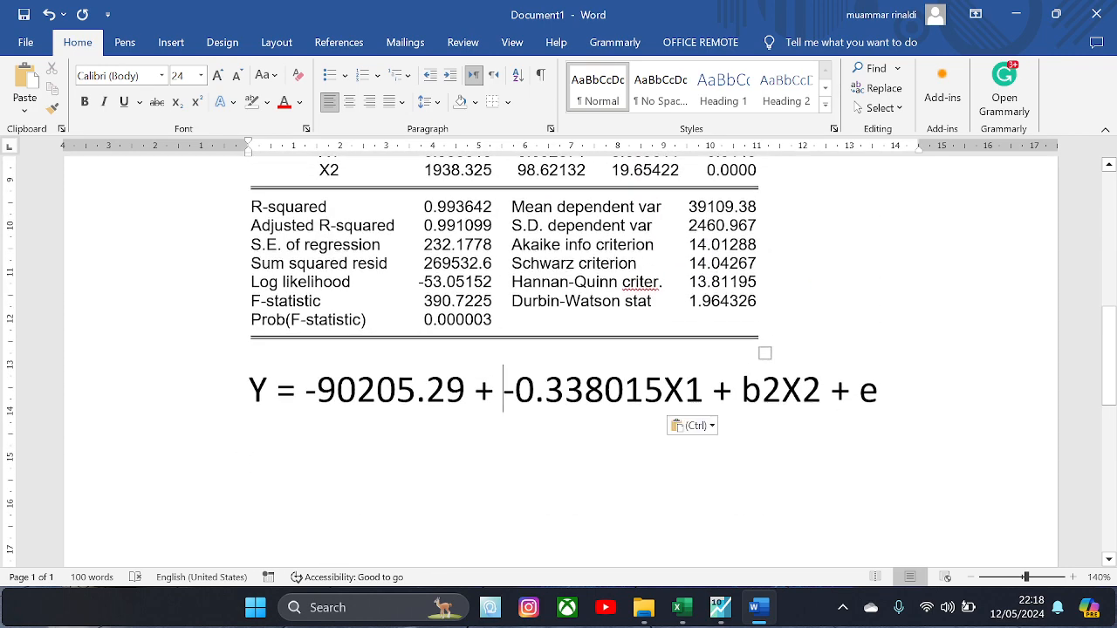
{"action": "key", "text": "BackSpace"}
{"action": "key", "text": "BackSpace"}
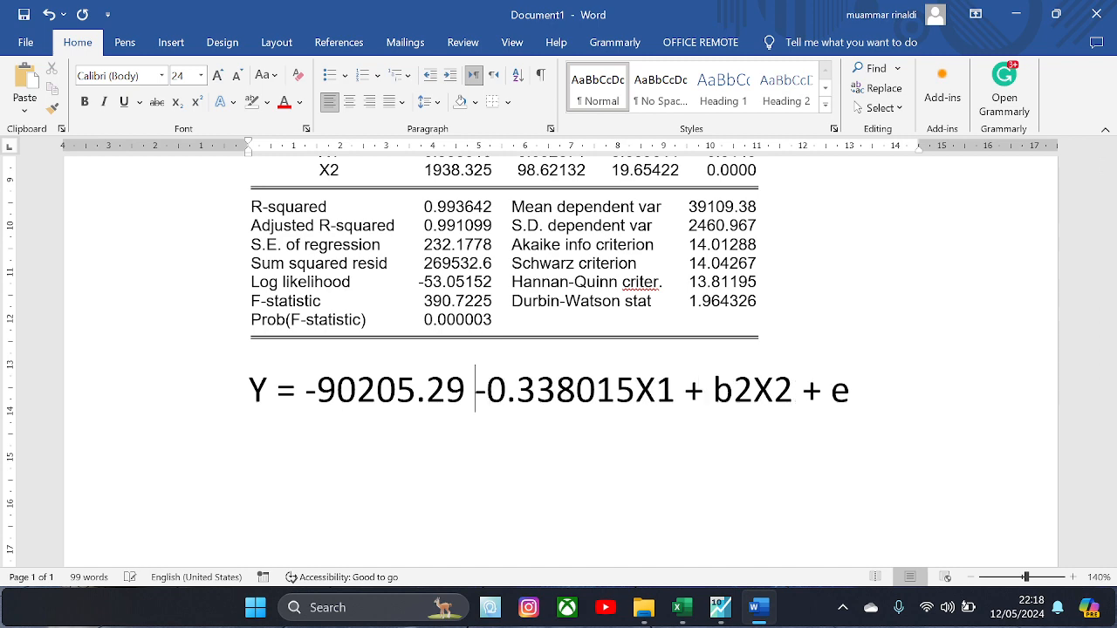
Step: Replace b2 in the lower equation with the X2 coefficient 1938.325 from the output table, pasted as text only
{"action": "scroll", "coordinate": [558, 349], "scroll_direction": "up", "scroll_amount": 2}
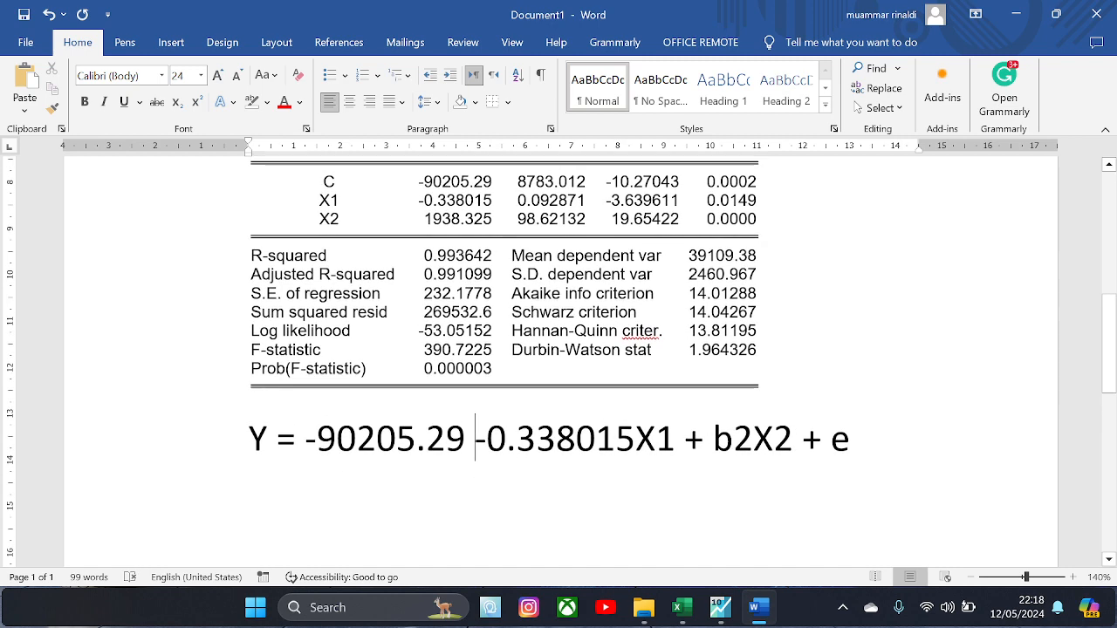
{"action": "scroll", "coordinate": [350, 393], "scroll_direction": "up", "scroll_amount": 1}
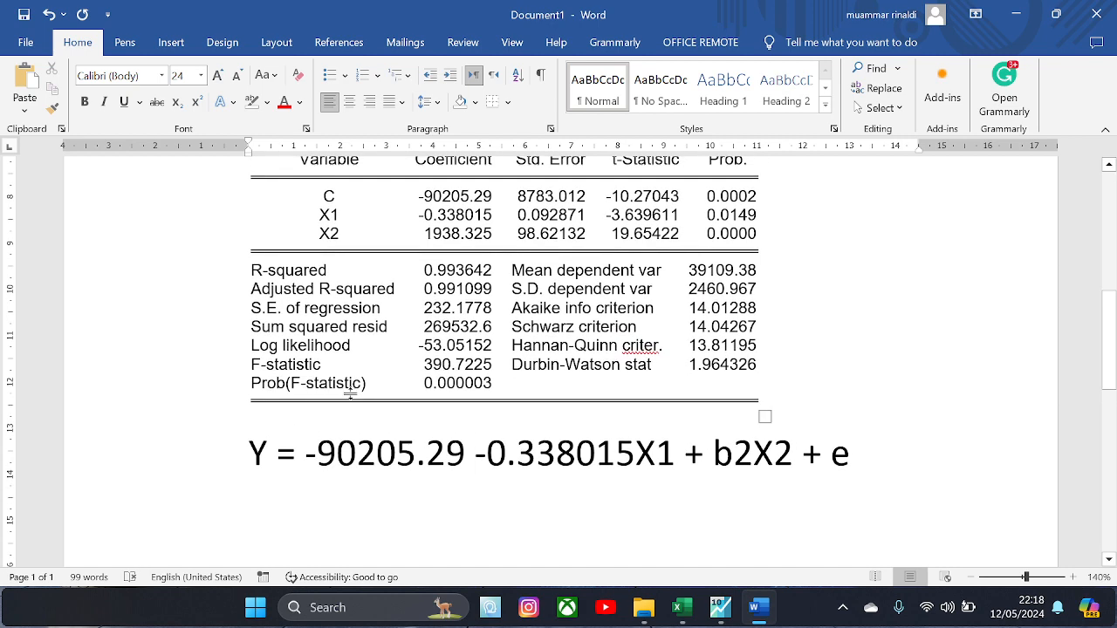
{"action": "scroll", "coordinate": [350, 393], "scroll_direction": "up", "scroll_amount": 10}
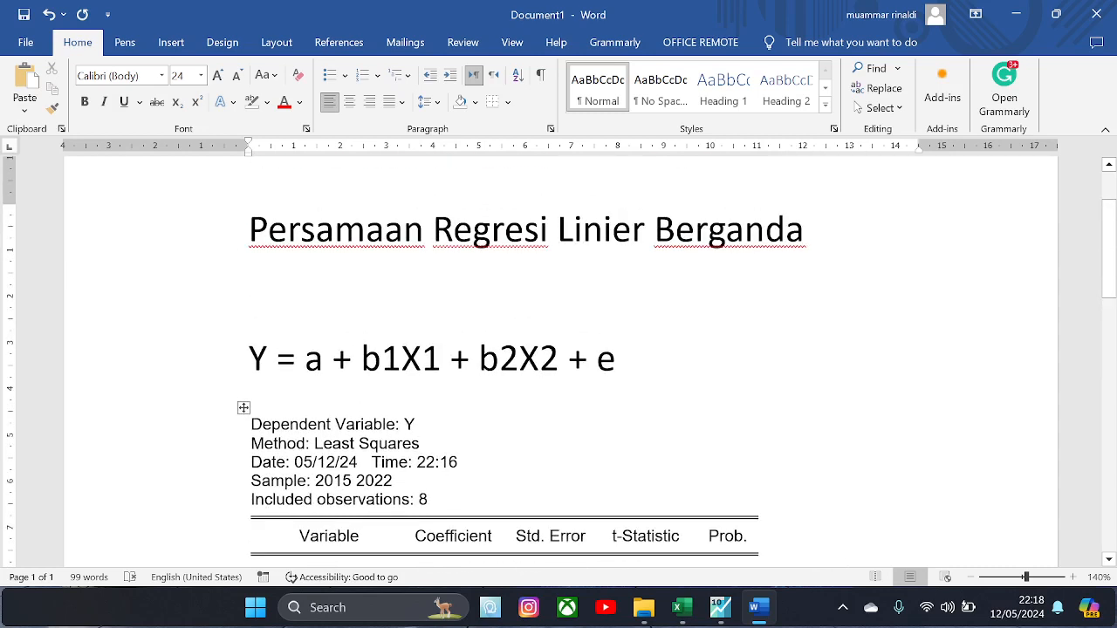
{"action": "scroll", "coordinate": [489, 378], "scroll_direction": "down", "scroll_amount": 9}
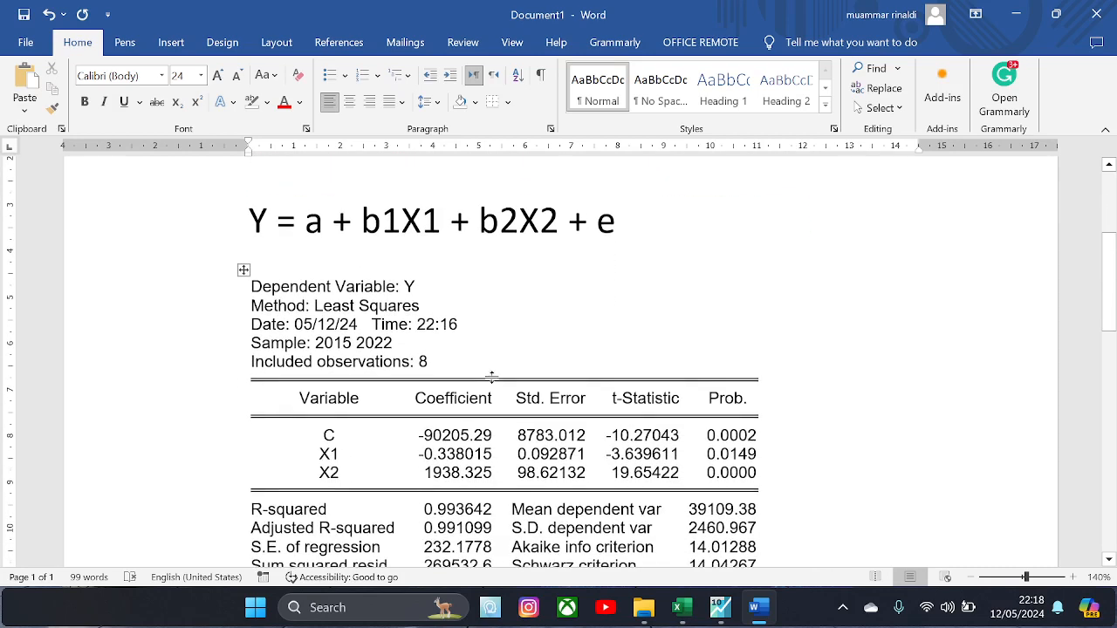
{"action": "scroll", "coordinate": [435, 257], "scroll_direction": "down", "scroll_amount": 2}
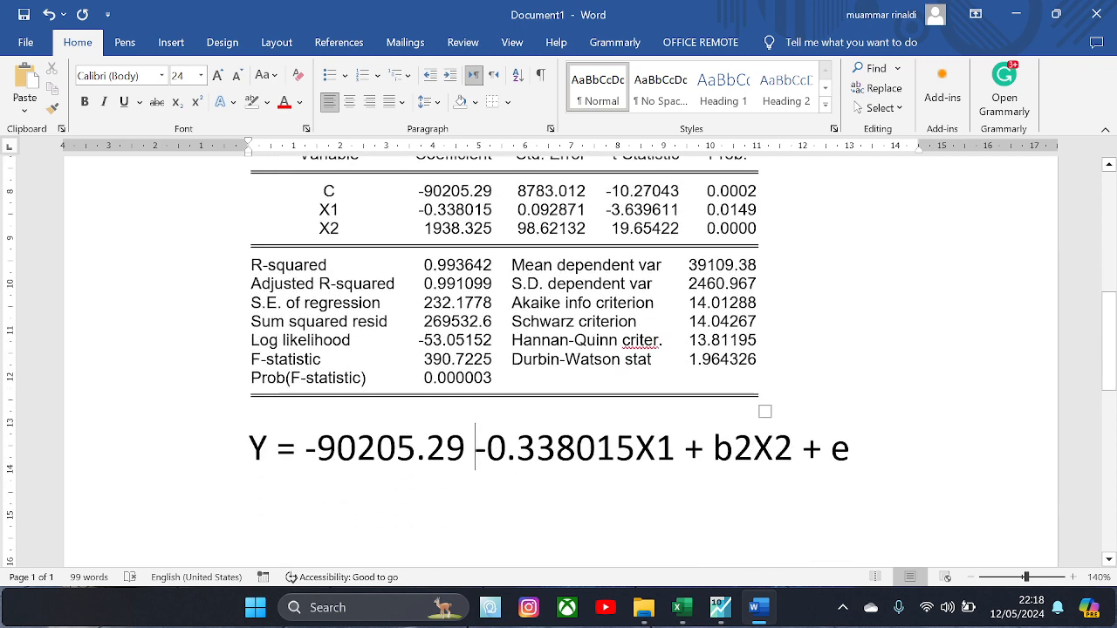
{"action": "left_click_drag", "start_coordinate": [714, 449], "coordinate": [732, 449]}
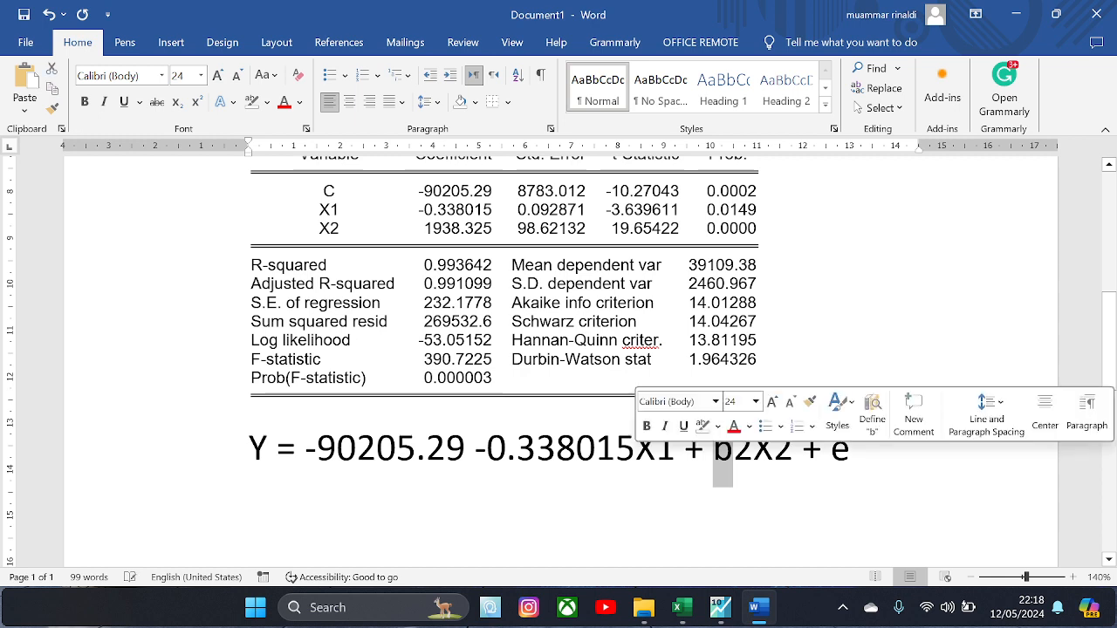
{"action": "left_click", "coordinate": [734, 454]}
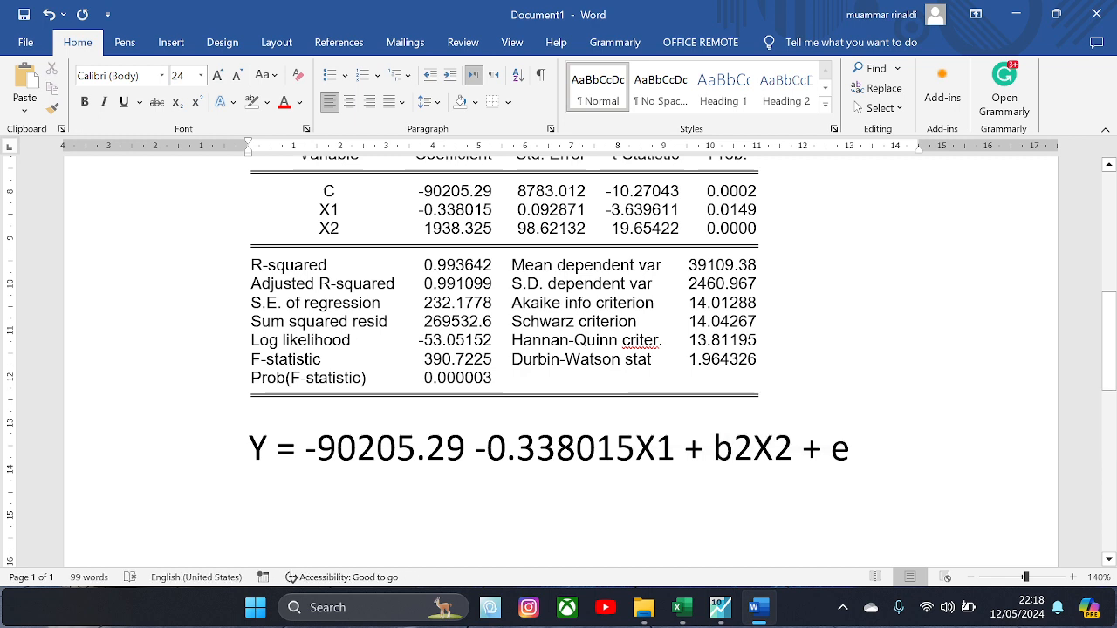
{"action": "left_click_drag", "start_coordinate": [753, 455], "coordinate": [718, 454]}
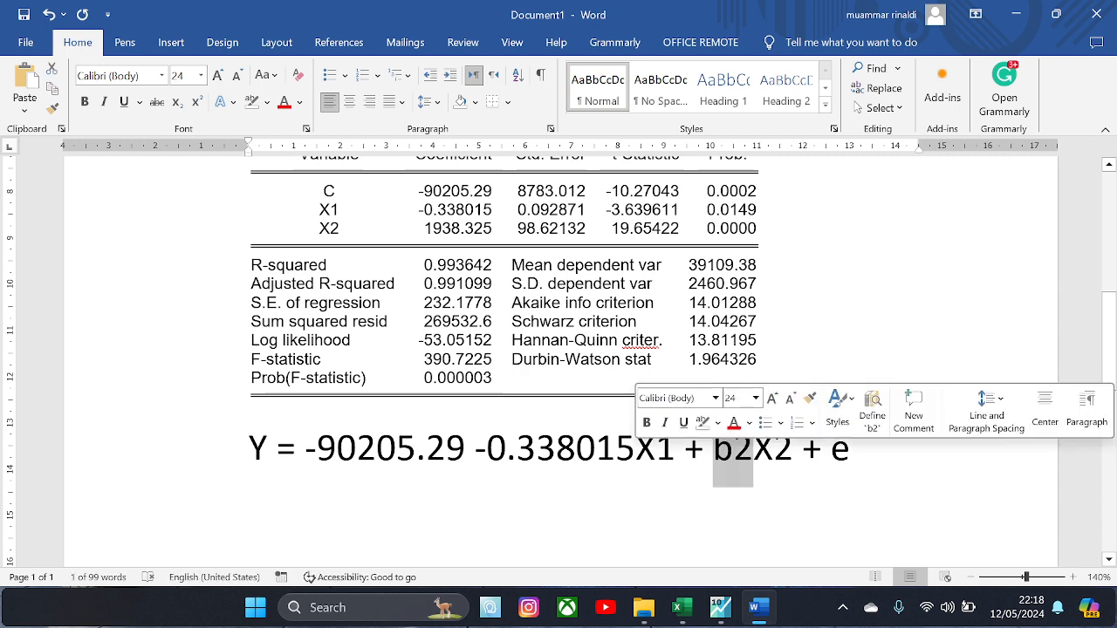
{"action": "left_click_drag", "start_coordinate": [423, 229], "coordinate": [490, 234]}
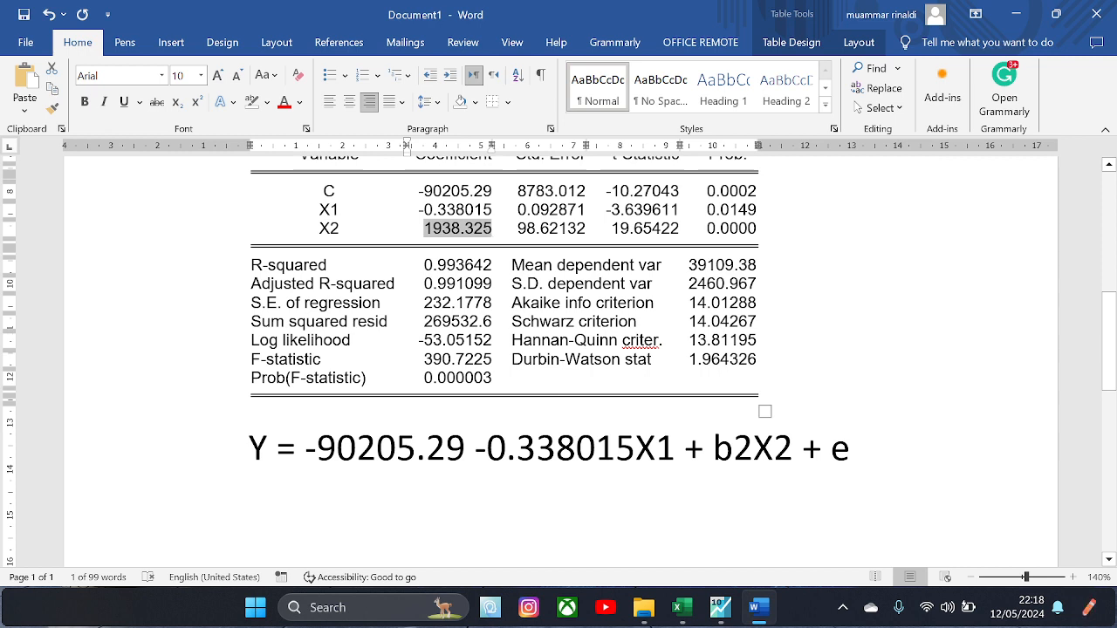
{"action": "left_click_drag", "start_coordinate": [713, 449], "coordinate": [748, 460]}
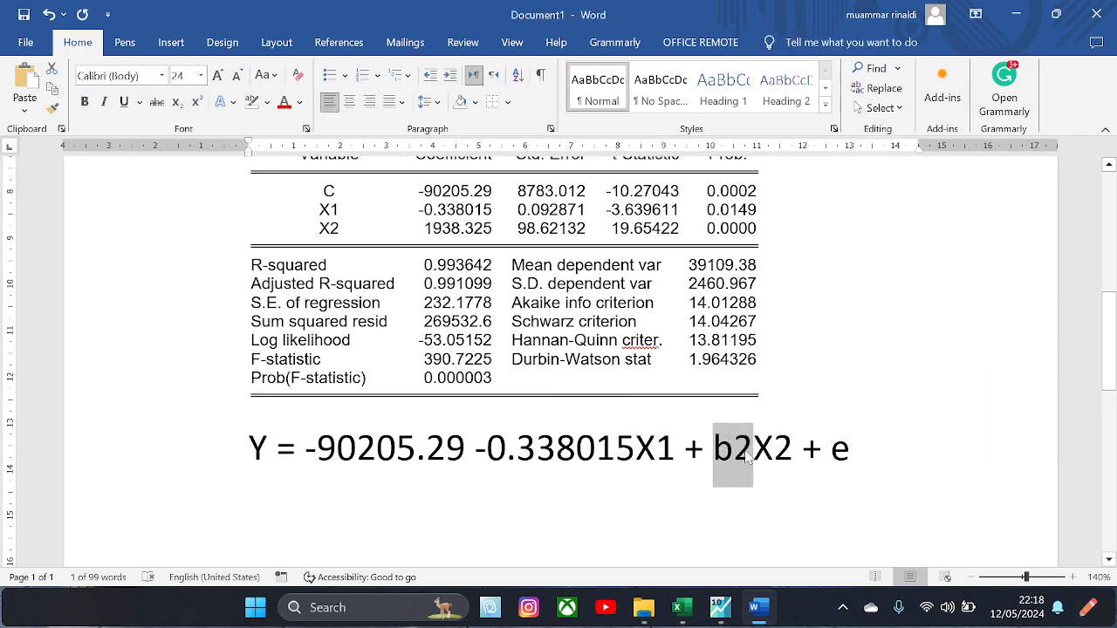
{"action": "key", "text": "ctrl+v"}
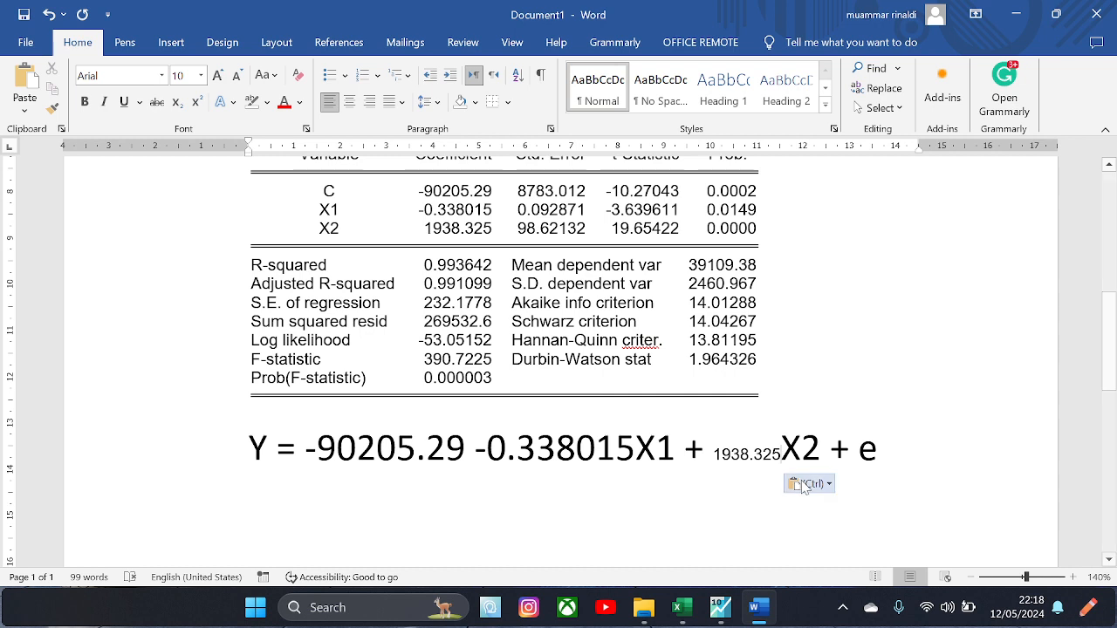
{"action": "left_click", "coordinate": [805, 484]}
{"action": "left_click", "coordinate": [875, 529]}
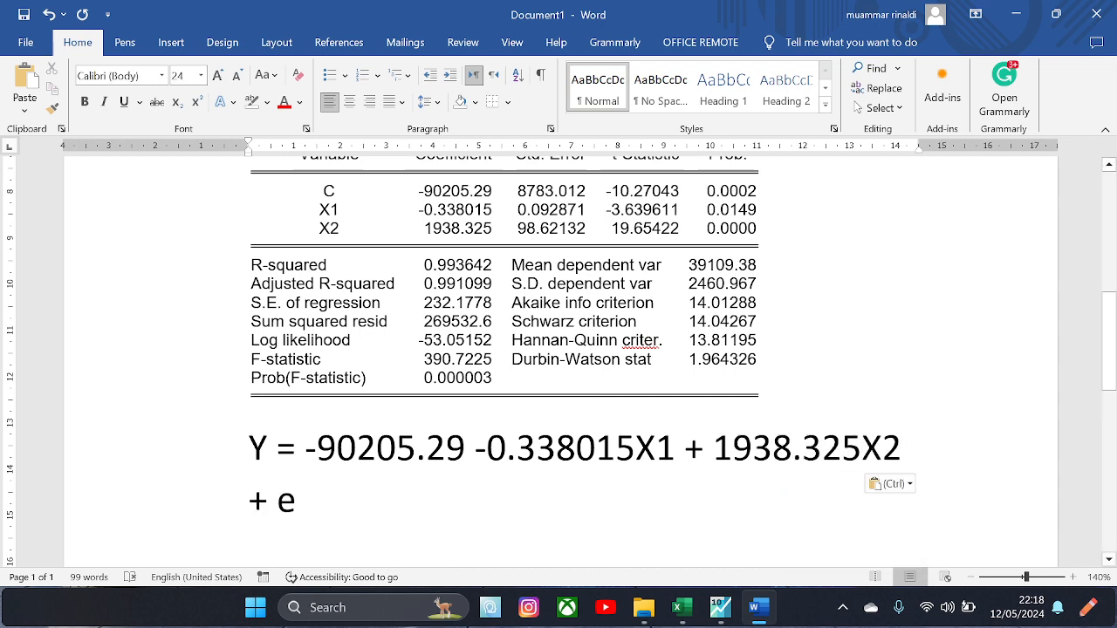
Step: Reduce the font size of the whole lower equation to 22 so it fits on one line
{"action": "left_click_drag", "start_coordinate": [250, 449], "coordinate": [299, 502]}
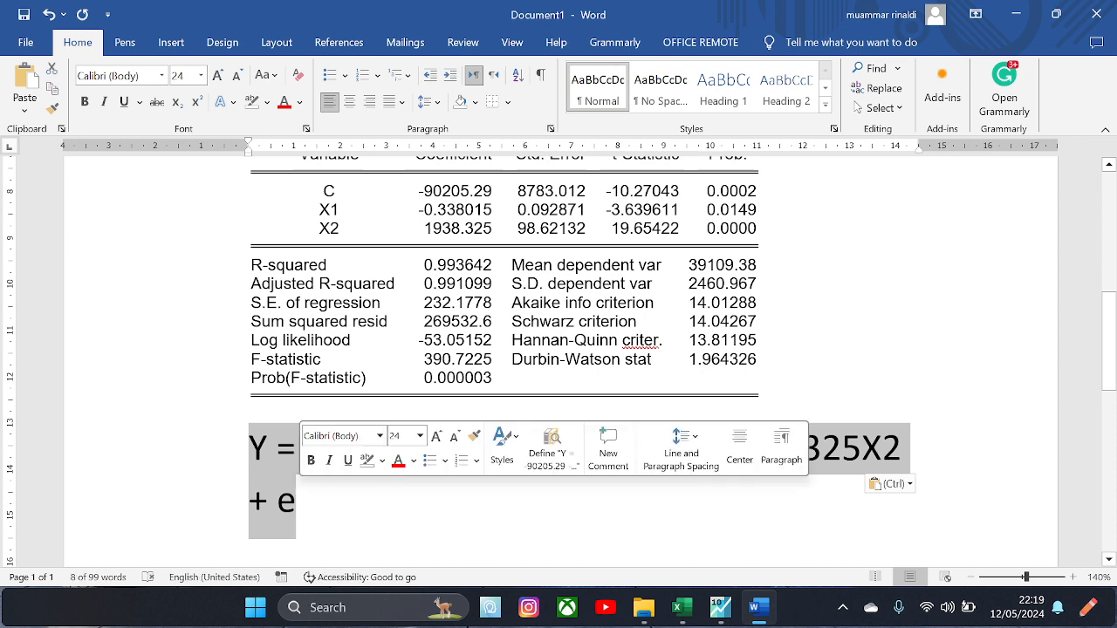
{"action": "left_click", "coordinate": [455, 437]}
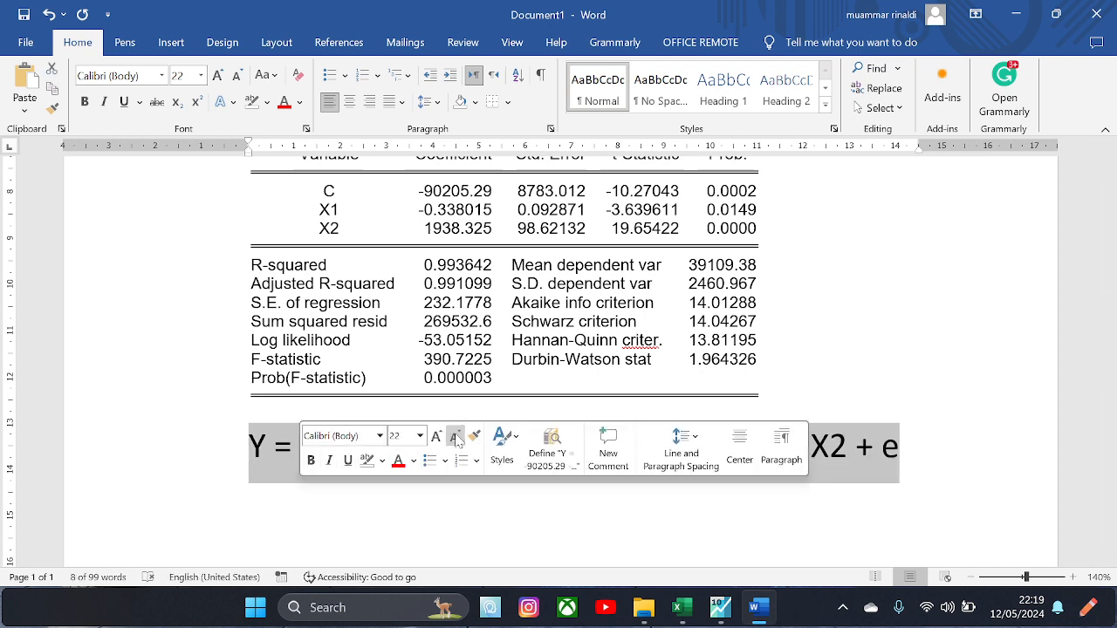
{"action": "left_click", "coordinate": [467, 507]}
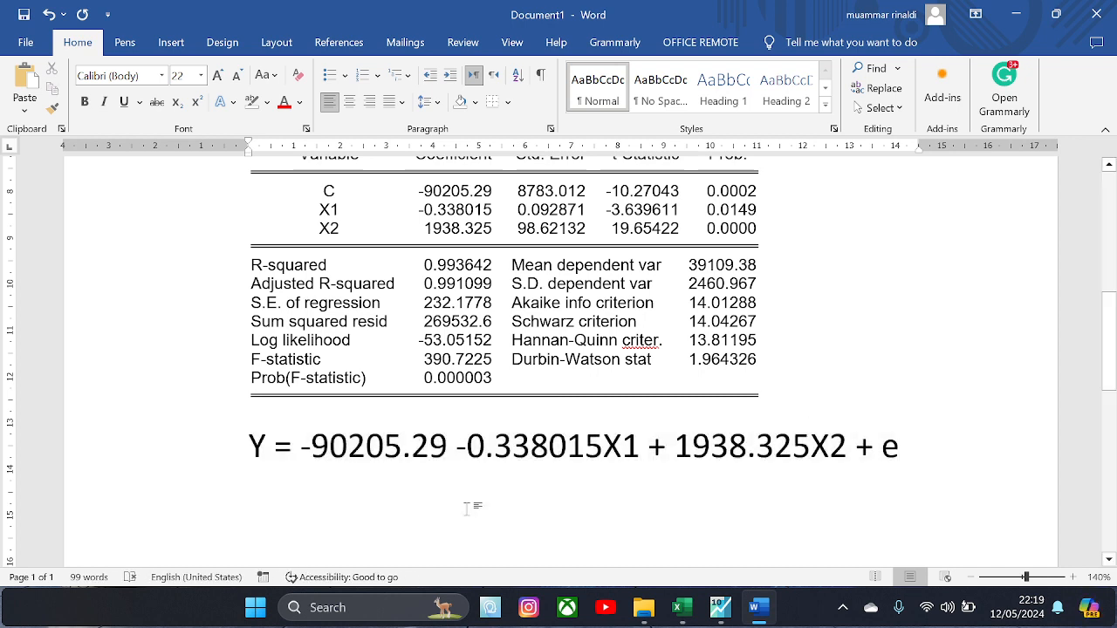
Step: Review the completed regression equation against the coefficients in the estimation output table
{"action": "scroll", "coordinate": [466, 509], "scroll_direction": "down", "scroll_amount": 1}
{"action": "scroll", "coordinate": [466, 509], "scroll_direction": "up", "scroll_amount": 1}
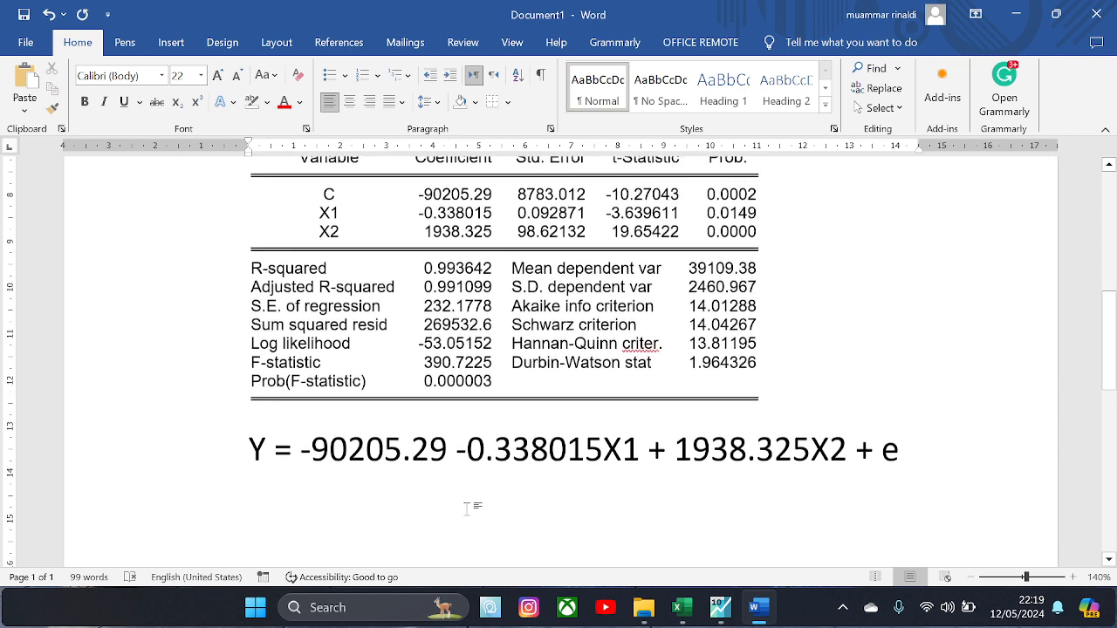
{"action": "scroll", "coordinate": [467, 508], "scroll_direction": "up", "scroll_amount": 1}
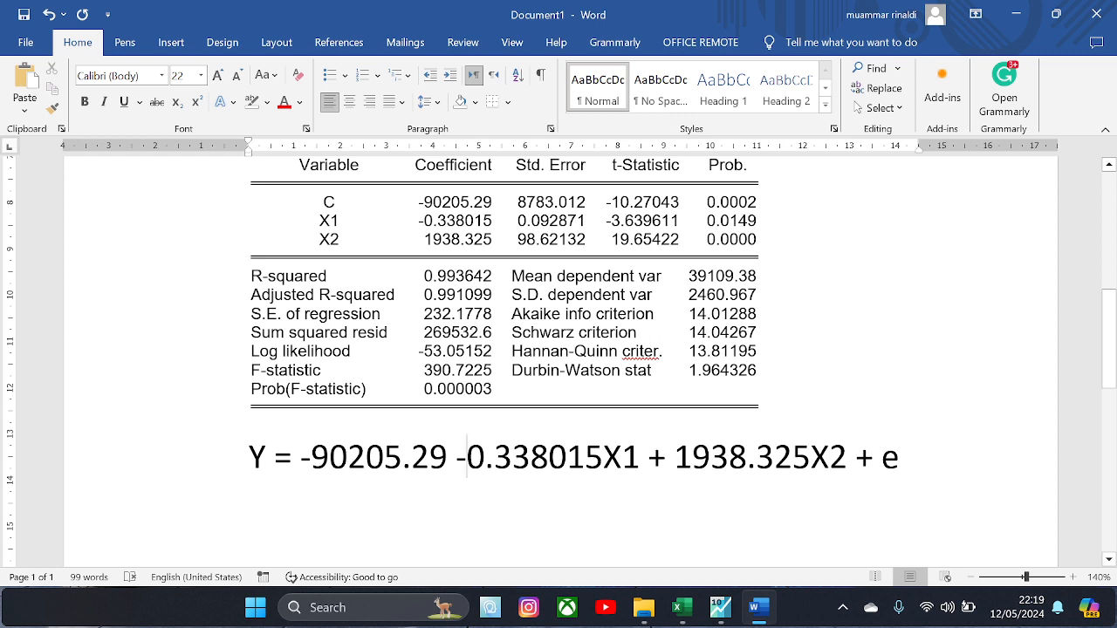
{"action": "left_click_drag", "start_coordinate": [249, 471], "coordinate": [916, 481]}
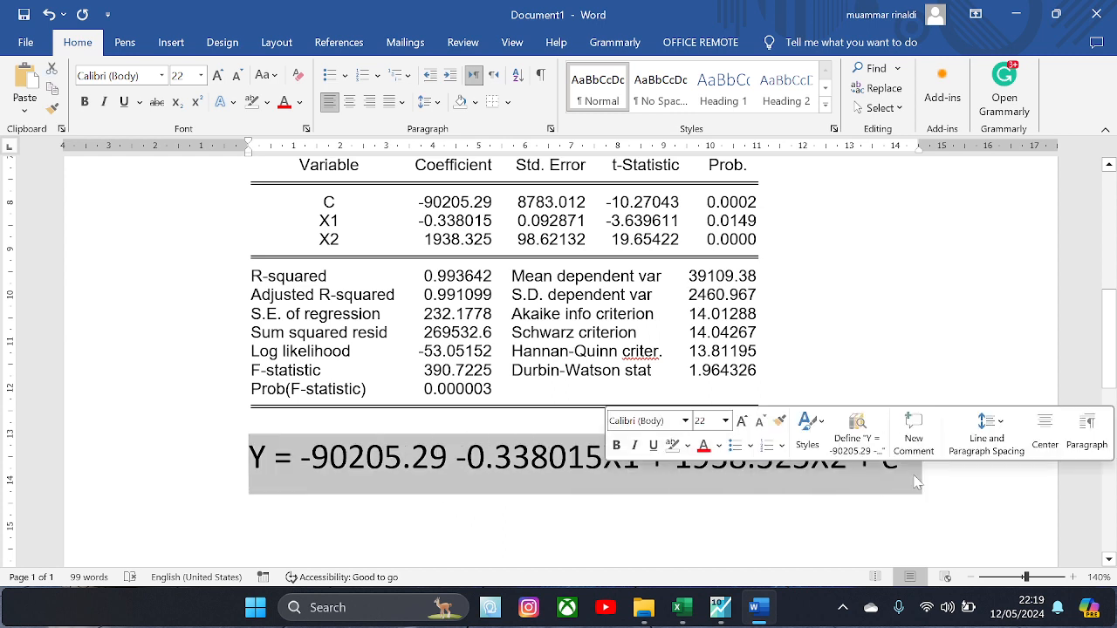
{"action": "left_click", "coordinate": [904, 476]}
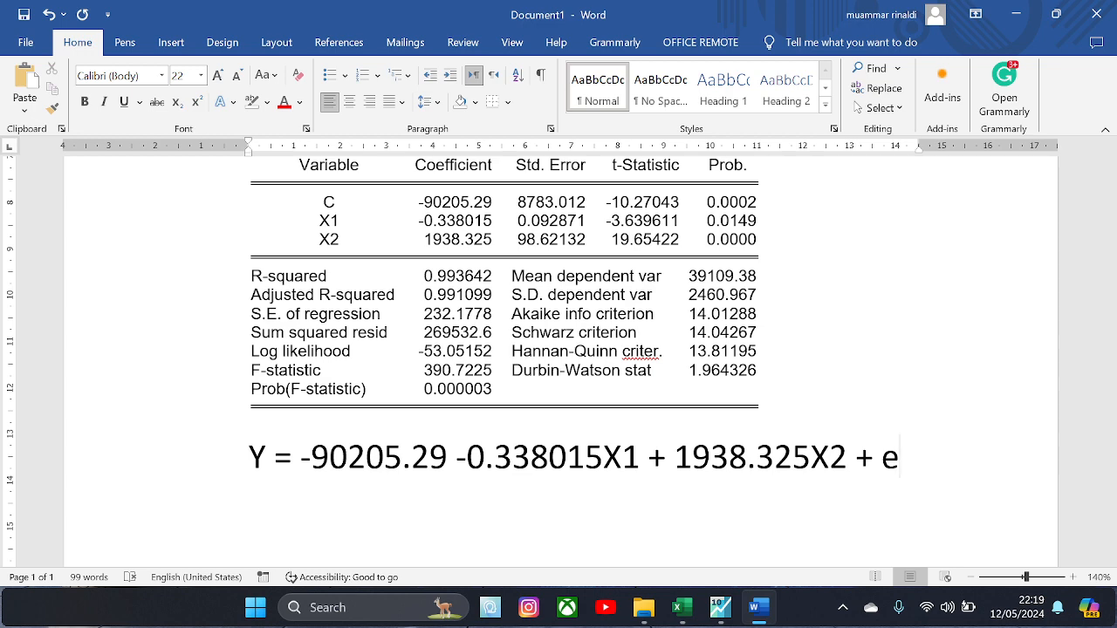
{"action": "scroll", "coordinate": [559, 361], "scroll_direction": "up", "scroll_amount": 1}
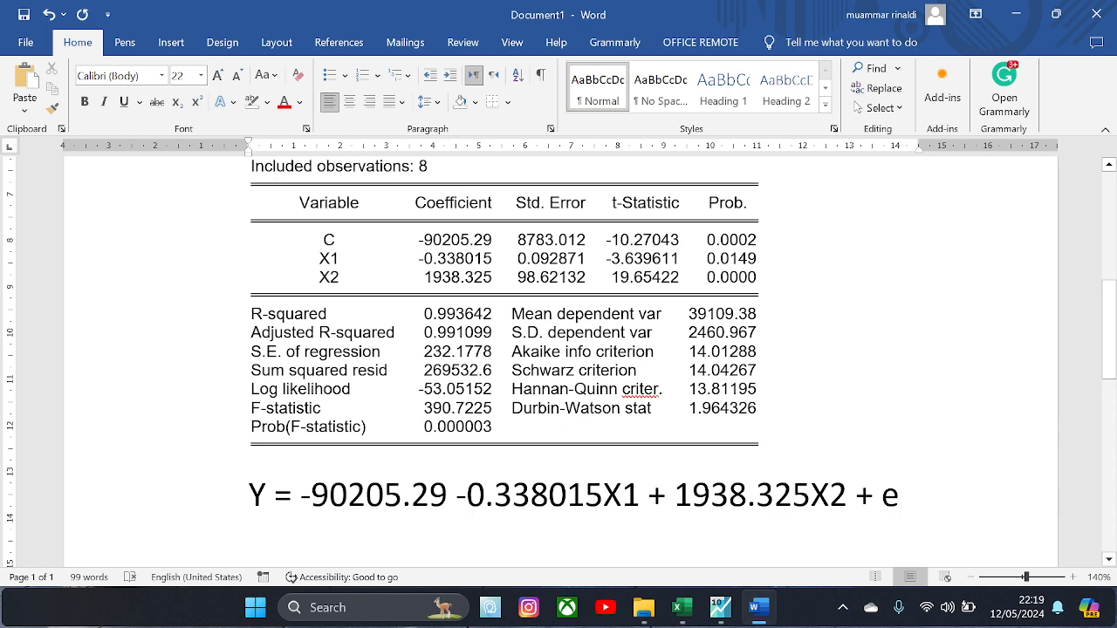
{"action": "scroll", "coordinate": [903, 472], "scroll_direction": "up", "scroll_amount": 2}
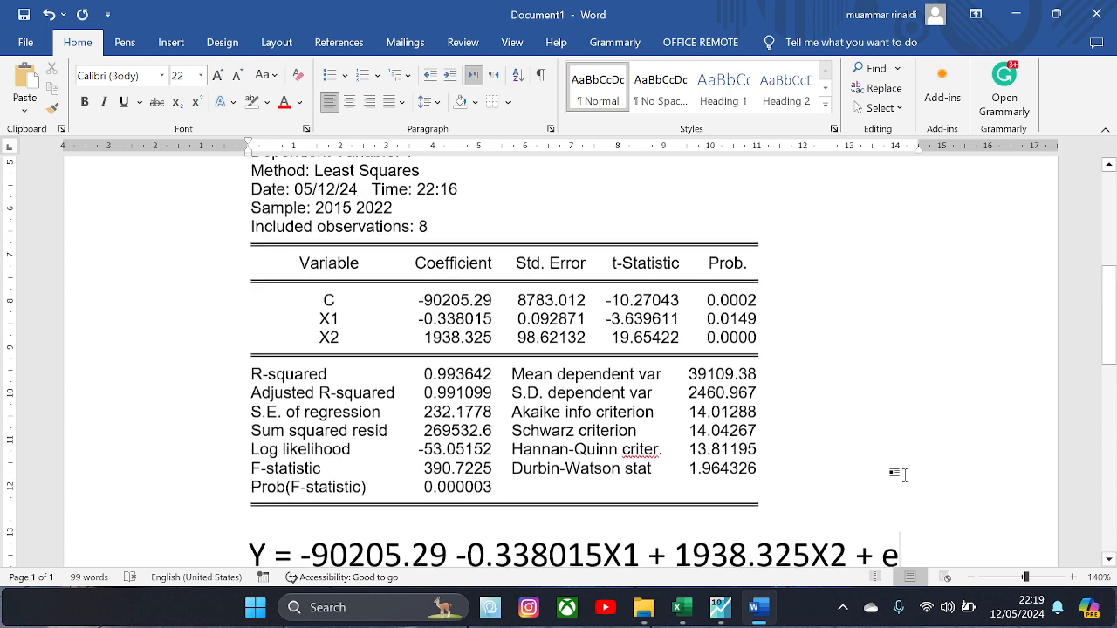
{"action": "scroll", "coordinate": [903, 473], "scroll_direction": "down", "scroll_amount": 1}
{"action": "scroll", "coordinate": [903, 473], "scroll_direction": "up", "scroll_amount": 1}
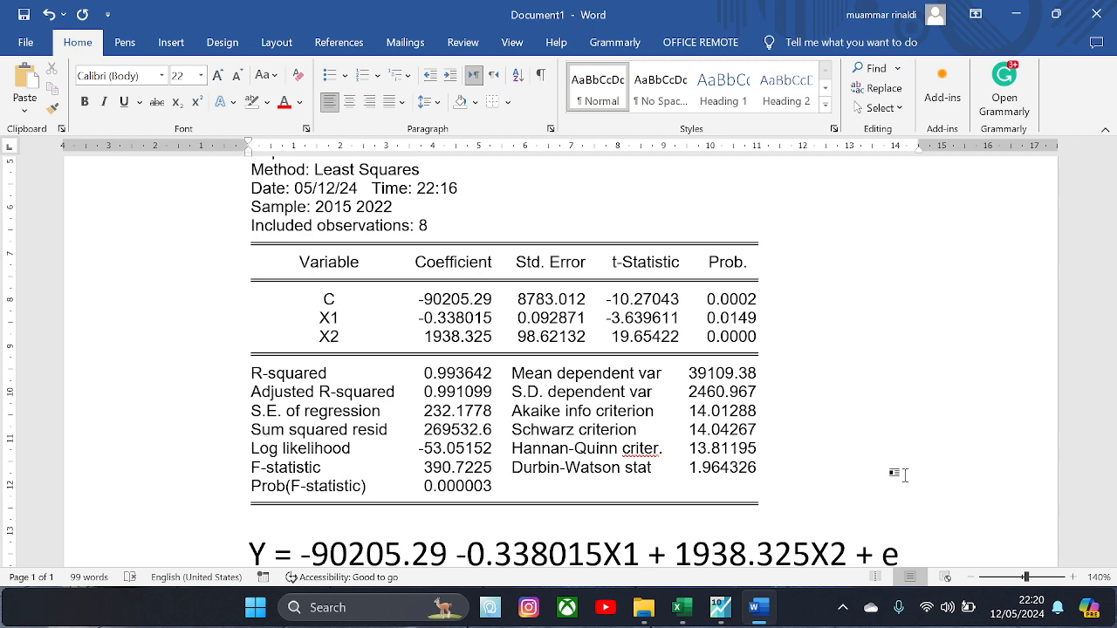
{"action": "scroll", "coordinate": [904, 473], "scroll_direction": "up", "scroll_amount": 1}
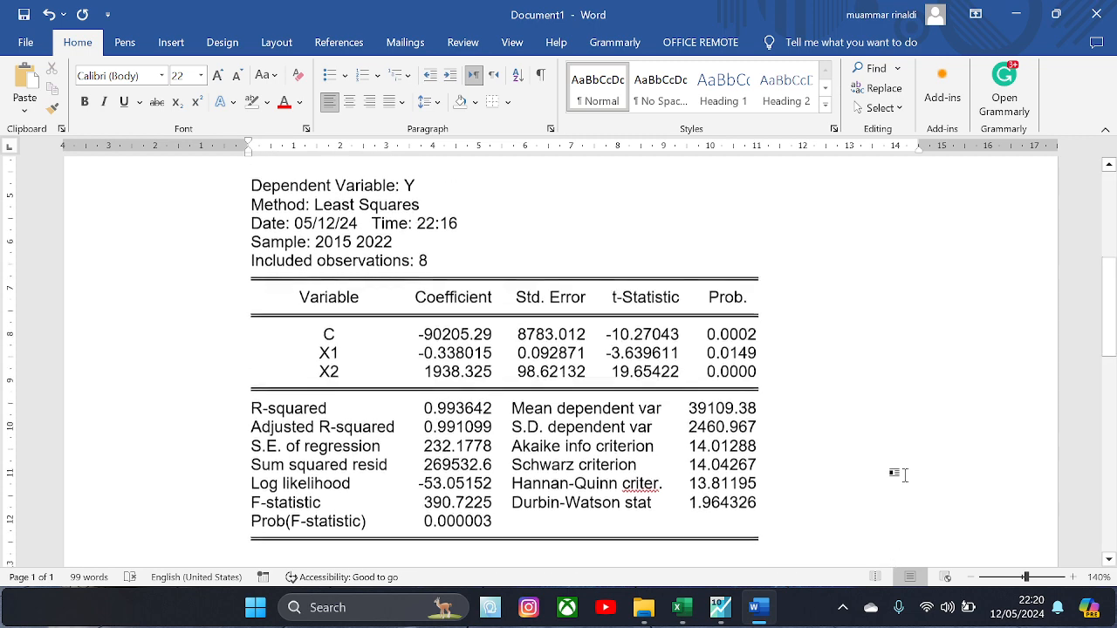
{"action": "scroll", "coordinate": [904, 473], "scroll_direction": "down", "scroll_amount": 2}
{"action": "scroll", "coordinate": [904, 473], "scroll_direction": "down", "scroll_amount": 1}
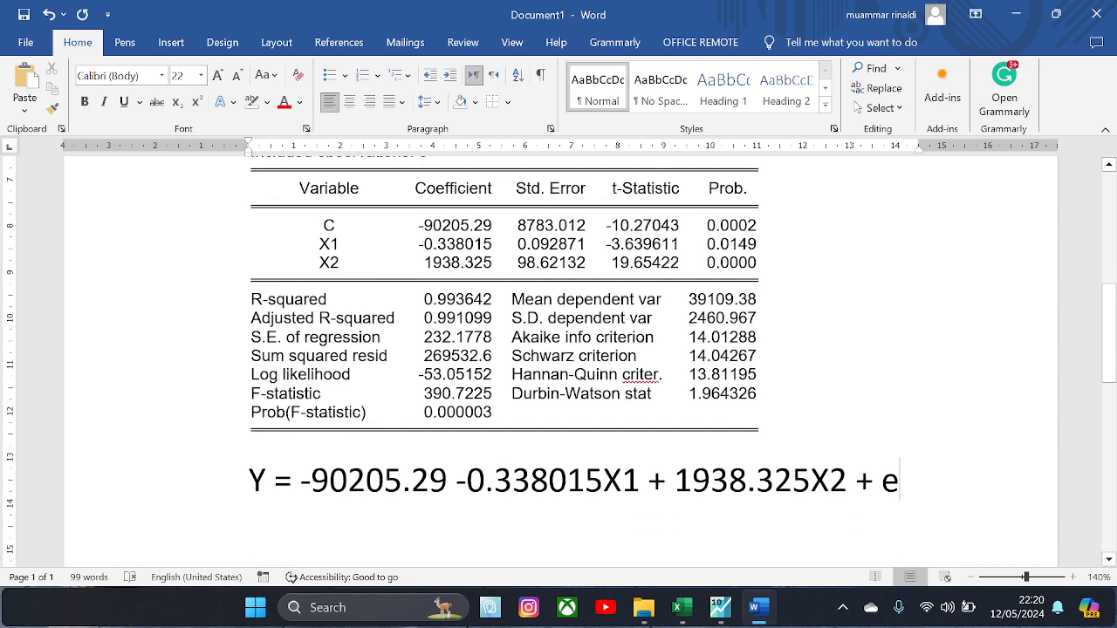
{"action": "scroll", "coordinate": [861, 385], "scroll_direction": "up", "scroll_amount": 1}
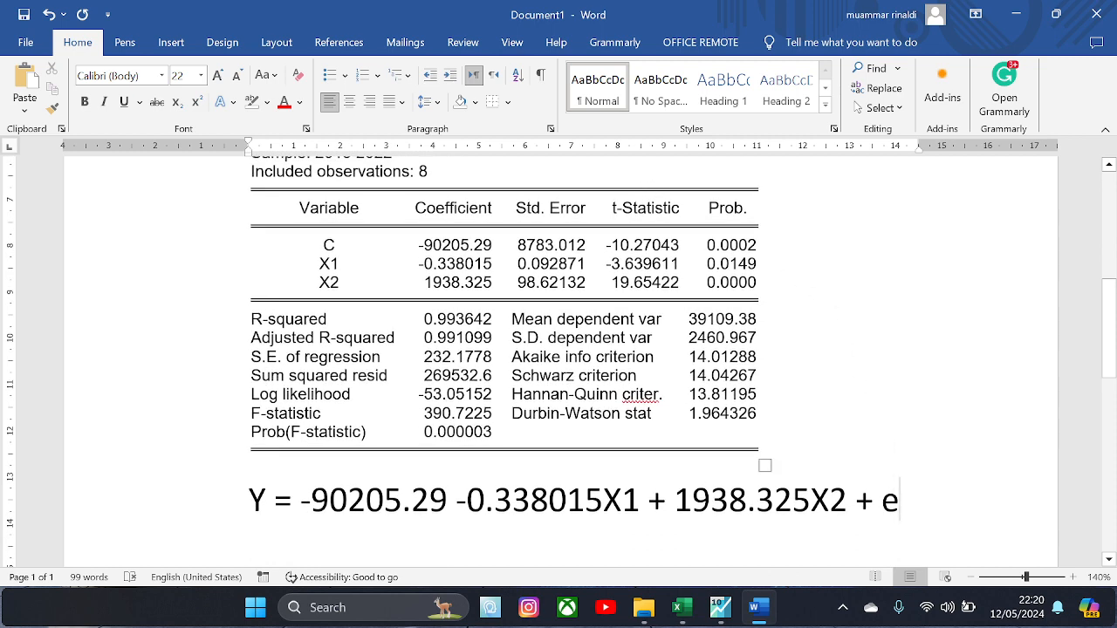
Step: Examine the t-Statistic and Prob. columns and the R-squared, F-statistic and Prob(F-statistic) rows of the output table
{"action": "left_click_drag", "start_coordinate": [614, 207], "coordinate": [742, 219]}
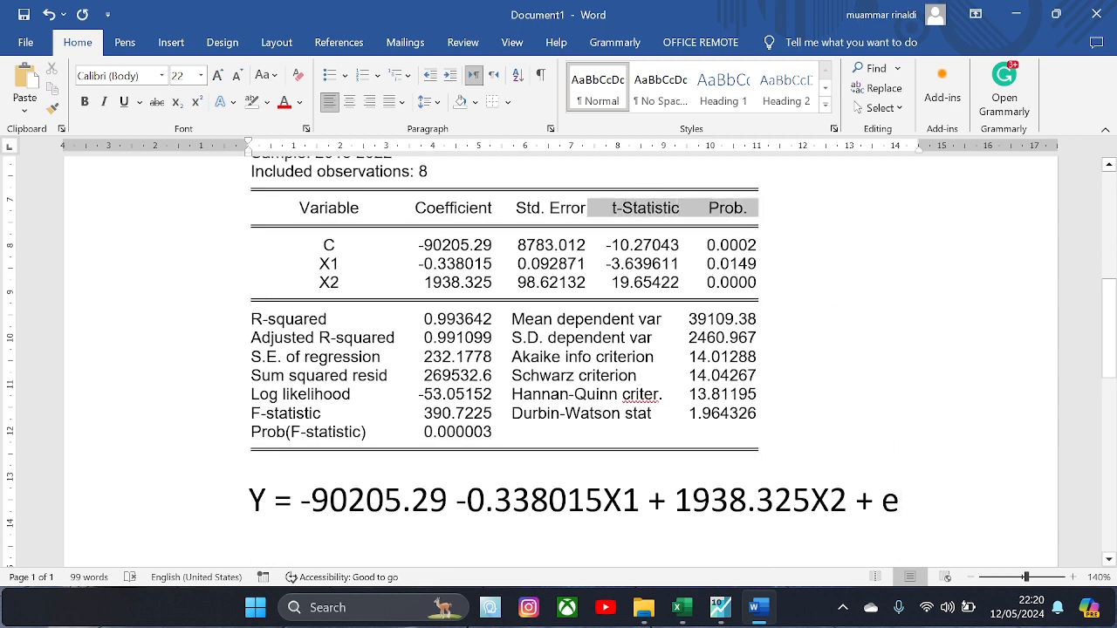
{"action": "left_click", "coordinate": [743, 214]}
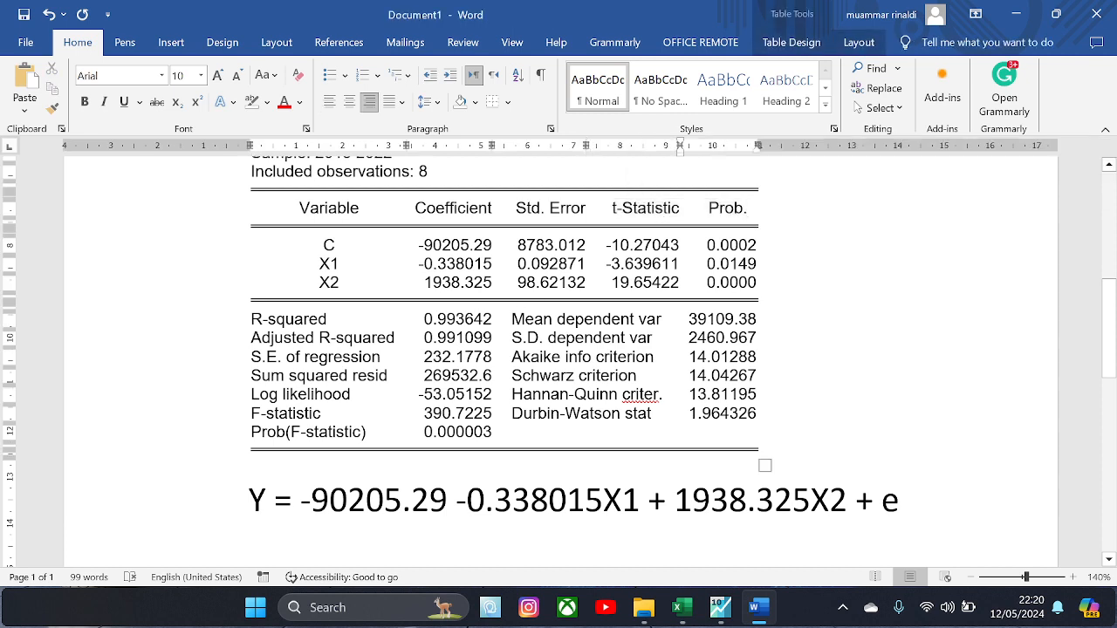
{"action": "left_click_drag", "start_coordinate": [252, 319], "coordinate": [327, 319]}
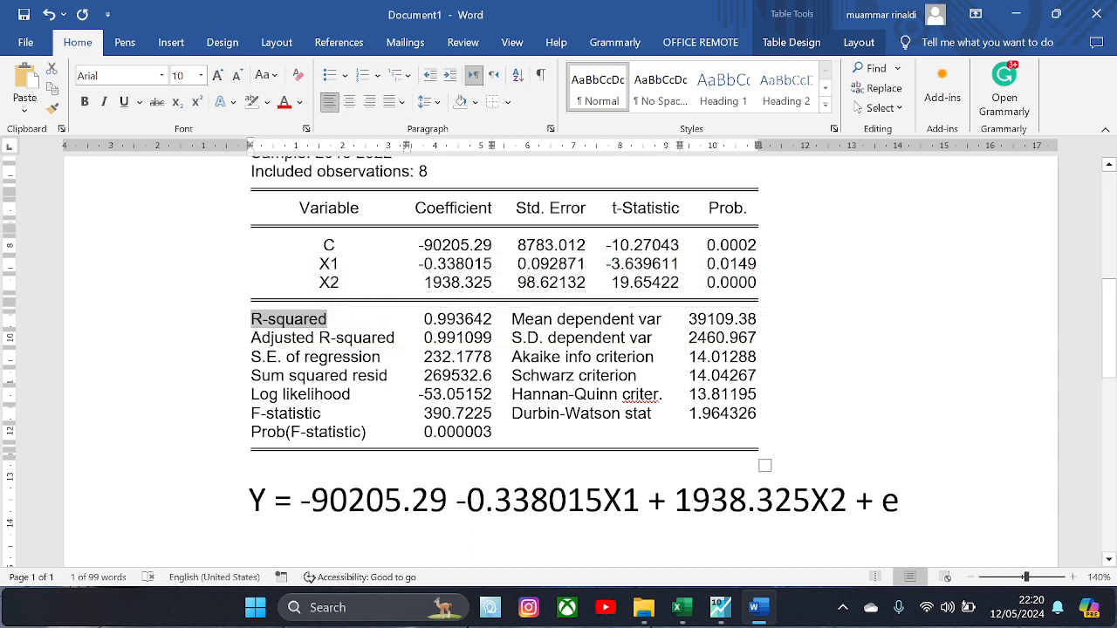
{"action": "left_click", "coordinate": [296, 337]}
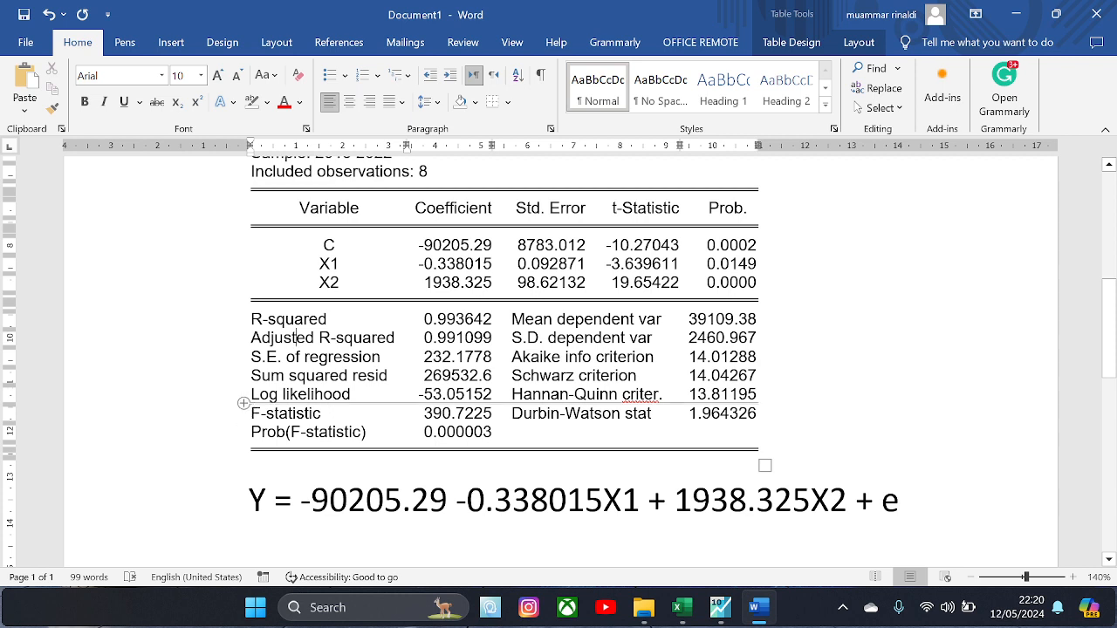
{"action": "mouse_move", "coordinate": [251, 413]}
{"action": "left_mouse_down"}
{"action": "mouse_move", "coordinate": [321, 412]}
{"action": "mouse_move", "coordinate": [366, 432]}
{"action": "left_mouse_up"}
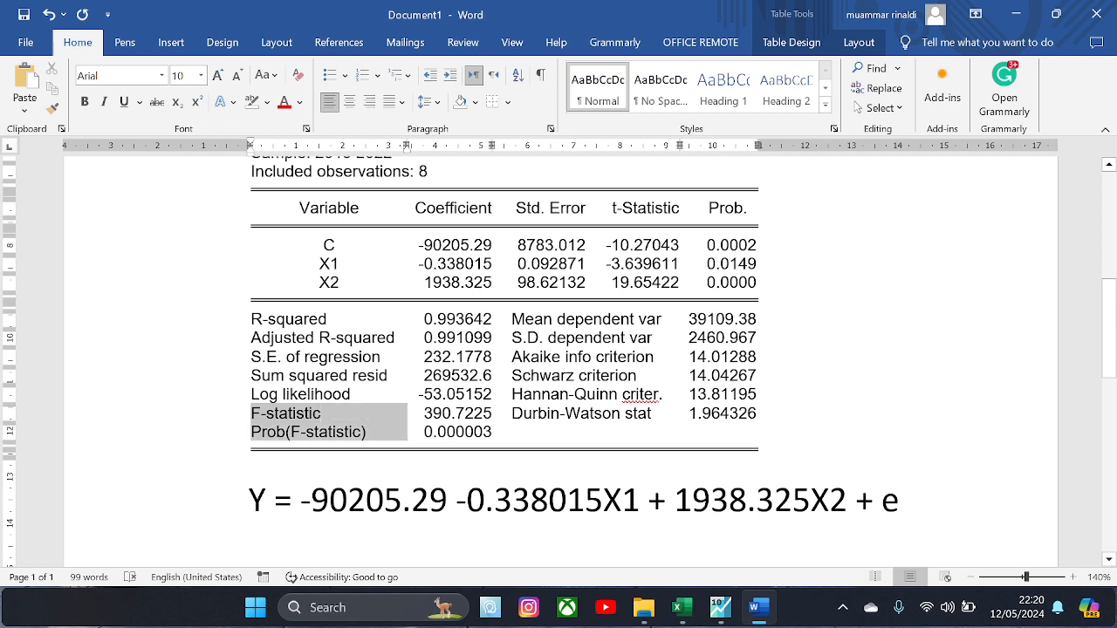
{"action": "left_click", "coordinate": [306, 436]}
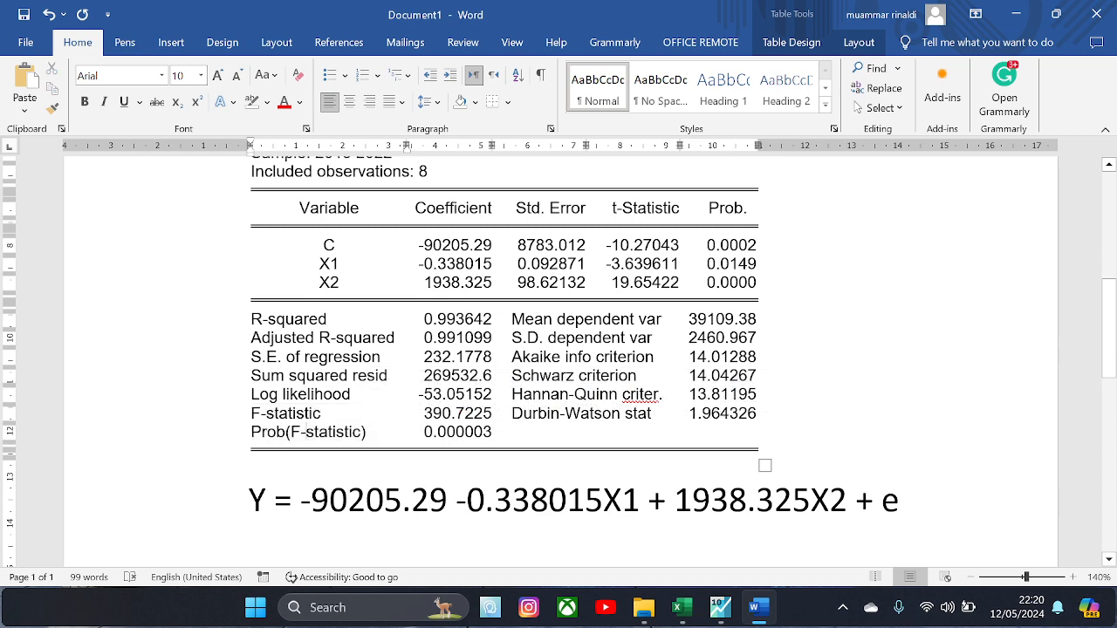
Step: Add the line "Uji Hipotesis (Uji t)" directly below the regression equation
{"action": "scroll", "coordinate": [275, 398], "scroll_direction": "down", "scroll_amount": 3}
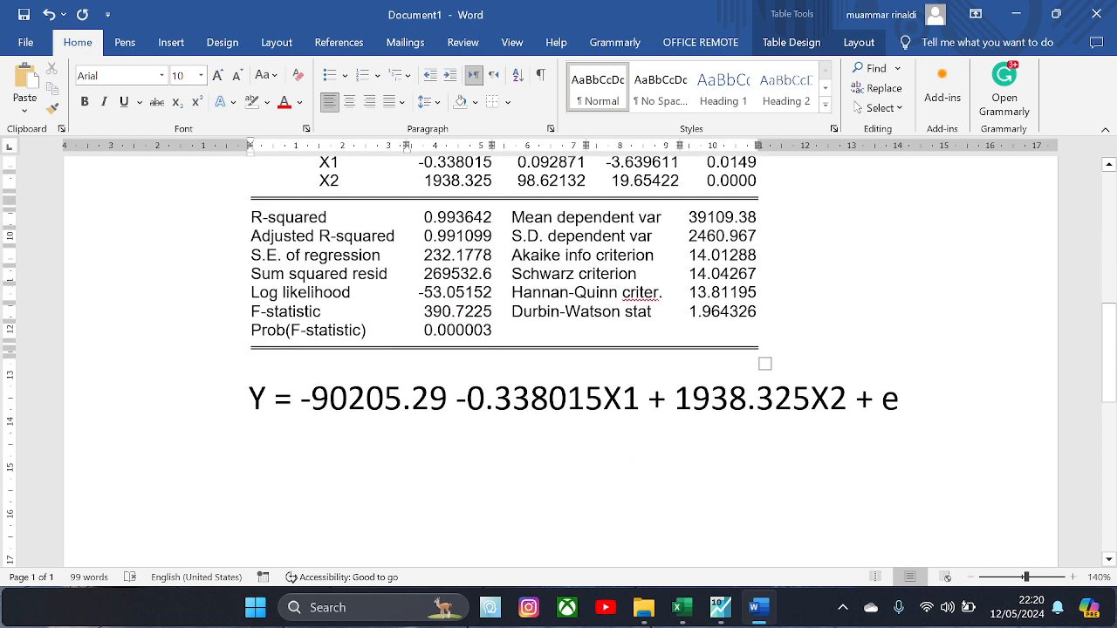
{"action": "left_click", "coordinate": [275, 398]}
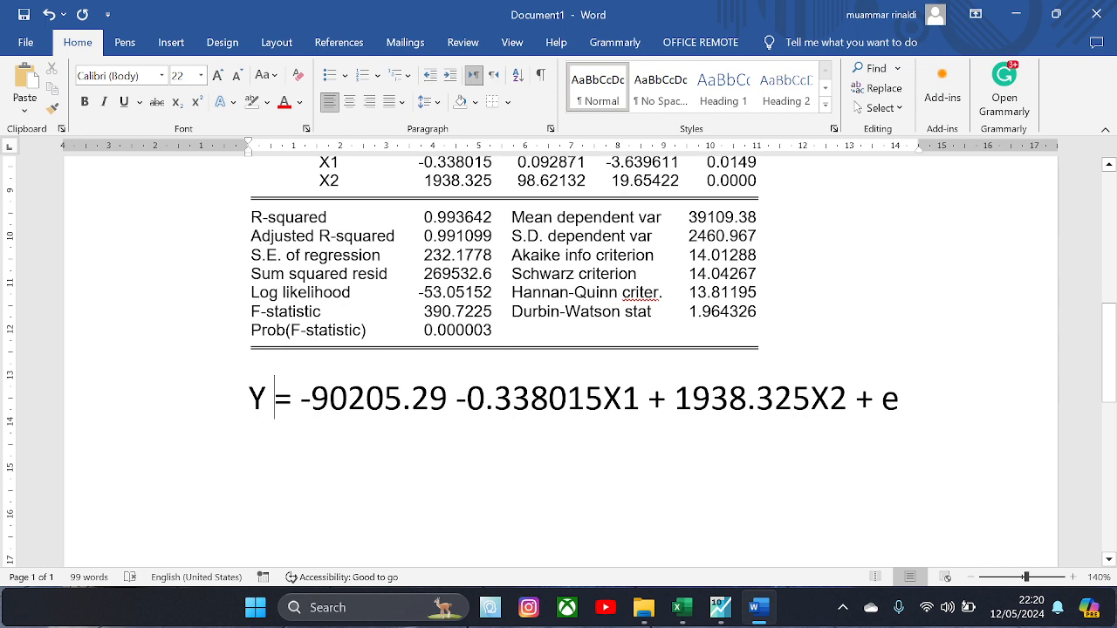
{"action": "key", "text": "End"}
{"action": "key", "text": "Return"}
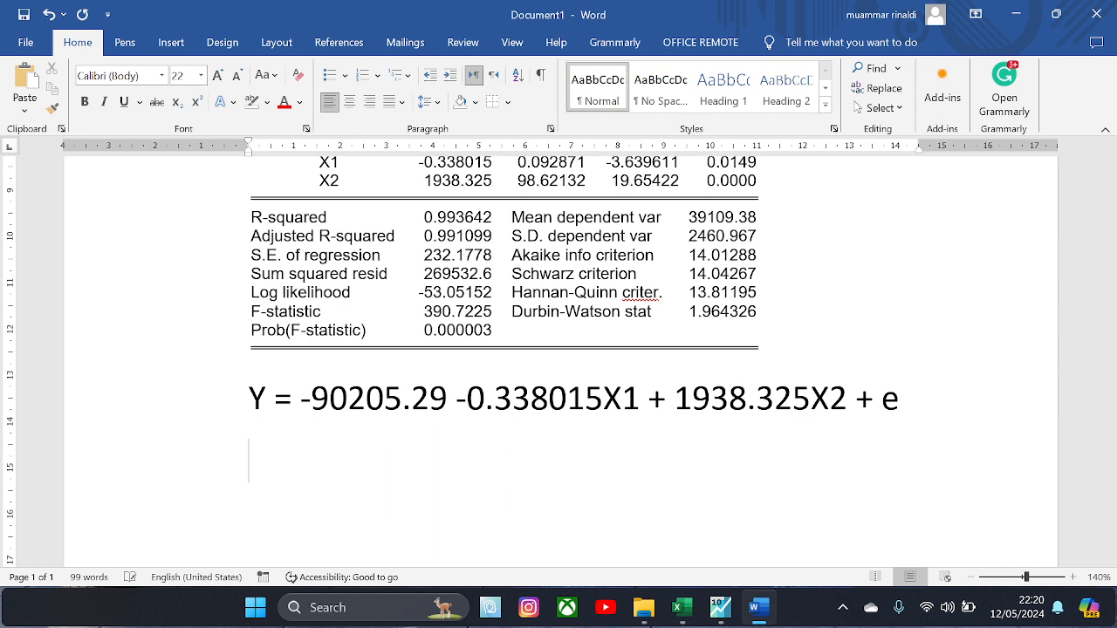
{"action": "type", "text": "Uji"}
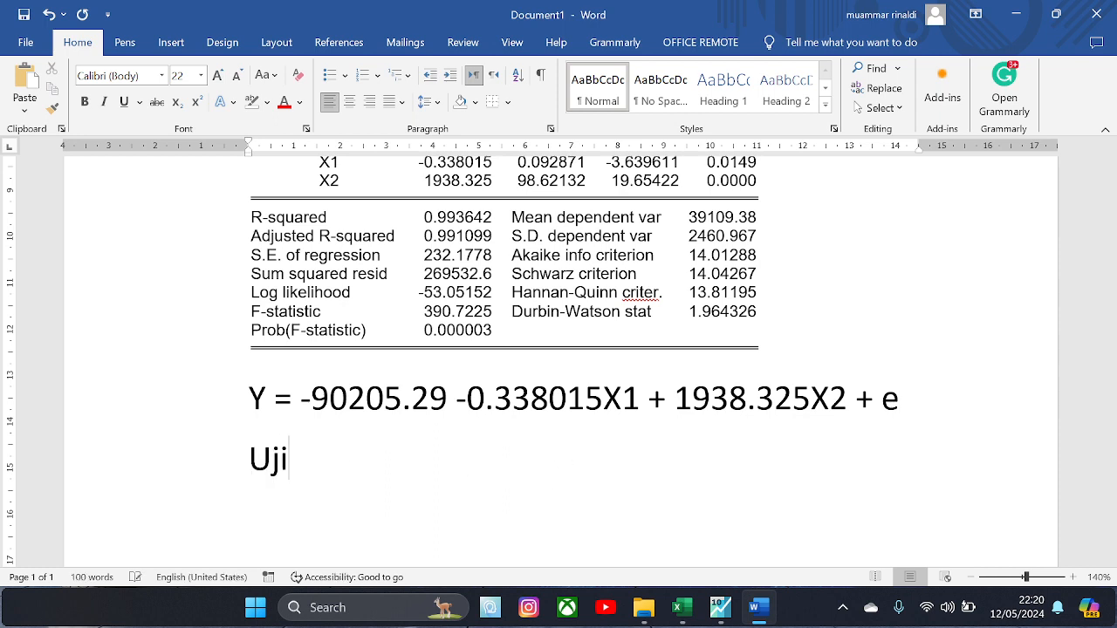
{"action": "type", "text": " Hio"}
{"action": "key", "text": "BackSpace"}
{"action": "type", "text": "po"}
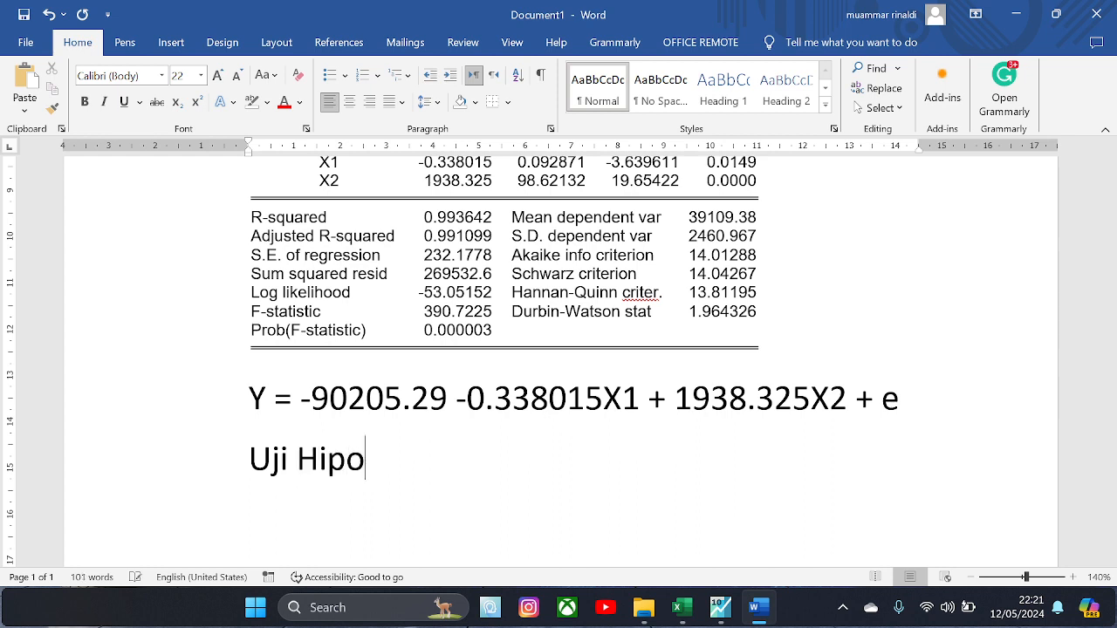
{"action": "type", "text": "tesis "}
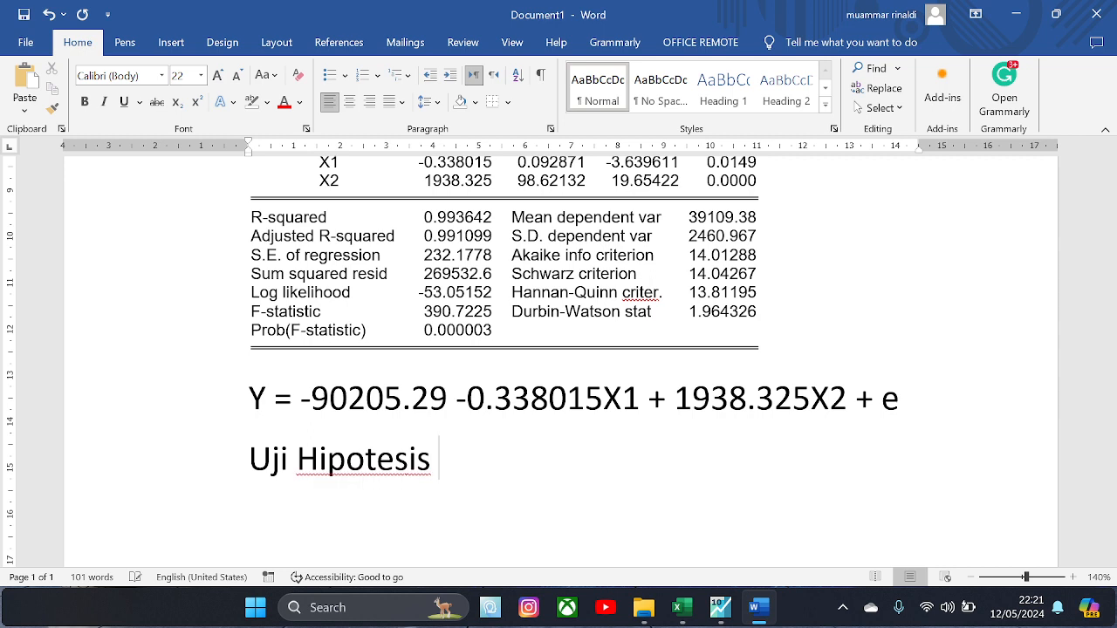
{"action": "type", "text": "(Uji t)"}
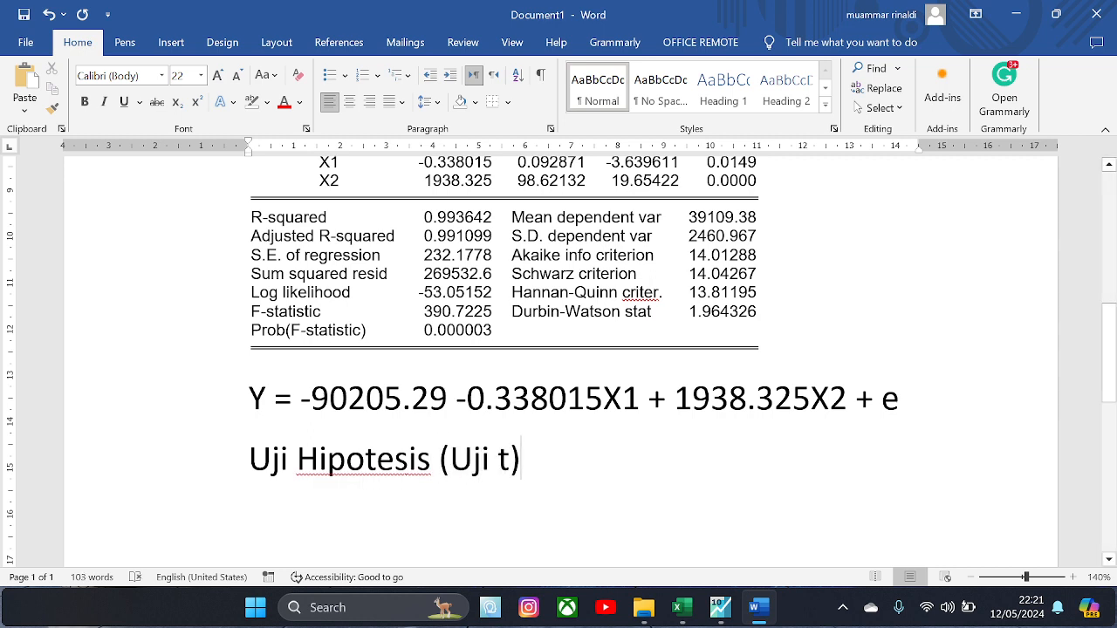
Step: Change the font of the whole "Uji Hipotesis (Uji t)" line to Times New Roman
{"action": "left_click_drag", "start_coordinate": [251, 462], "coordinate": [362, 467]}
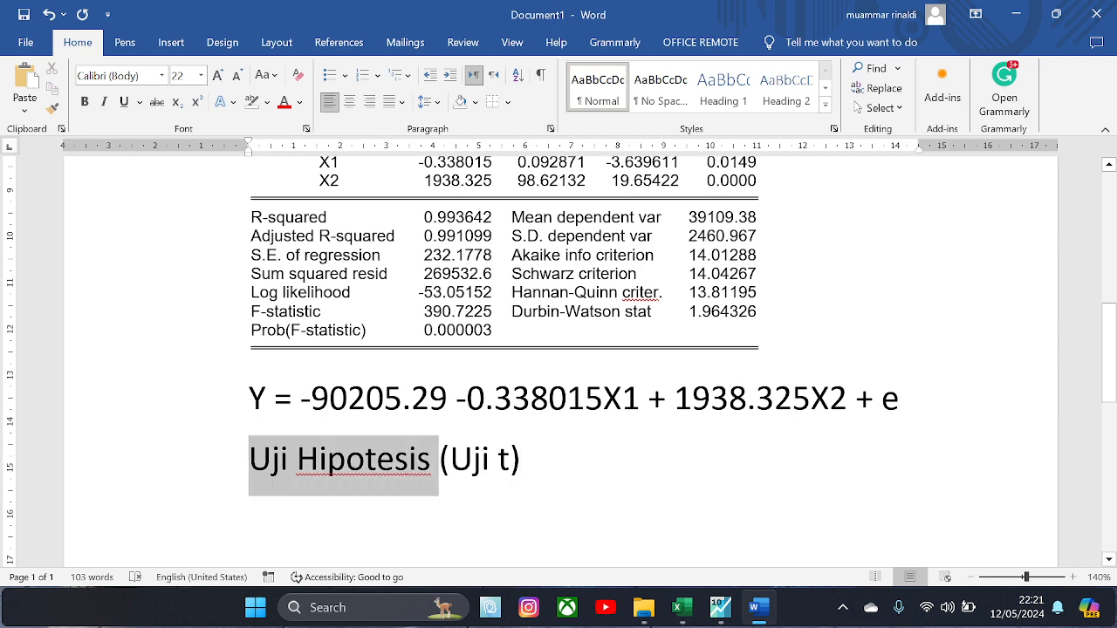
{"action": "left_click", "coordinate": [329, 461]}
{"action": "left_click_drag", "start_coordinate": [251, 463], "coordinate": [545, 462]}
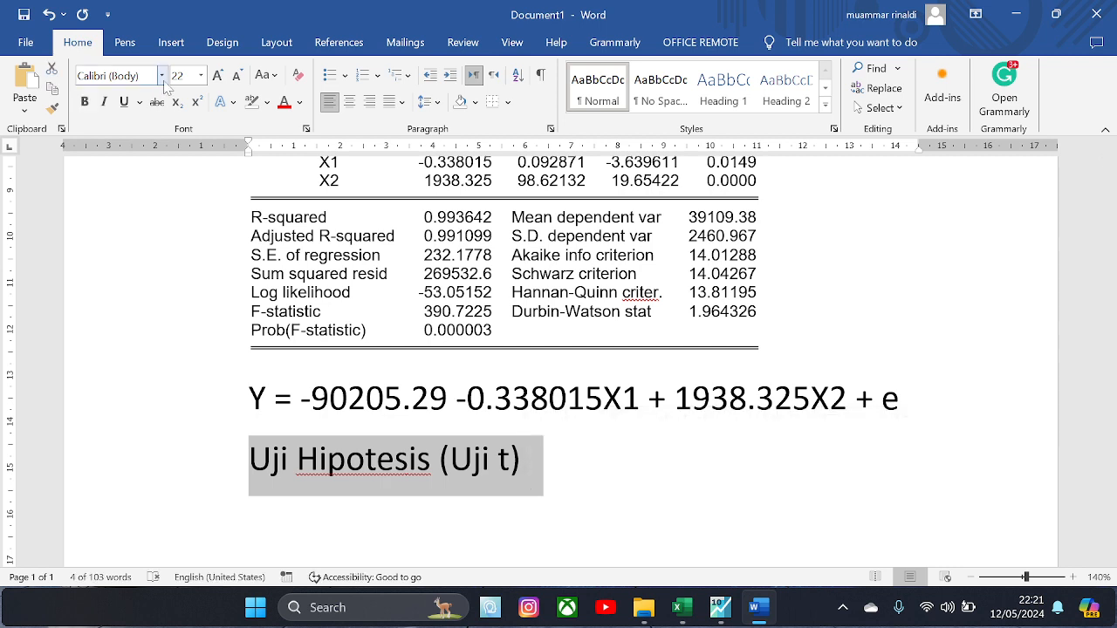
{"action": "left_click", "coordinate": [117, 76]}
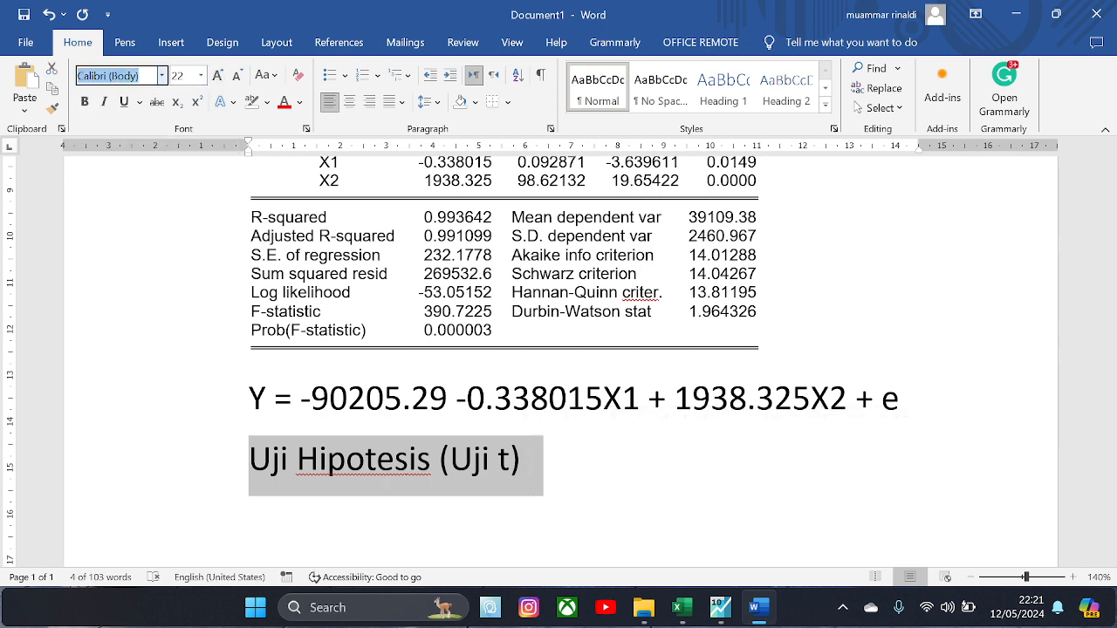
{"action": "type", "text": "t"}
{"action": "key", "text": "Return"}
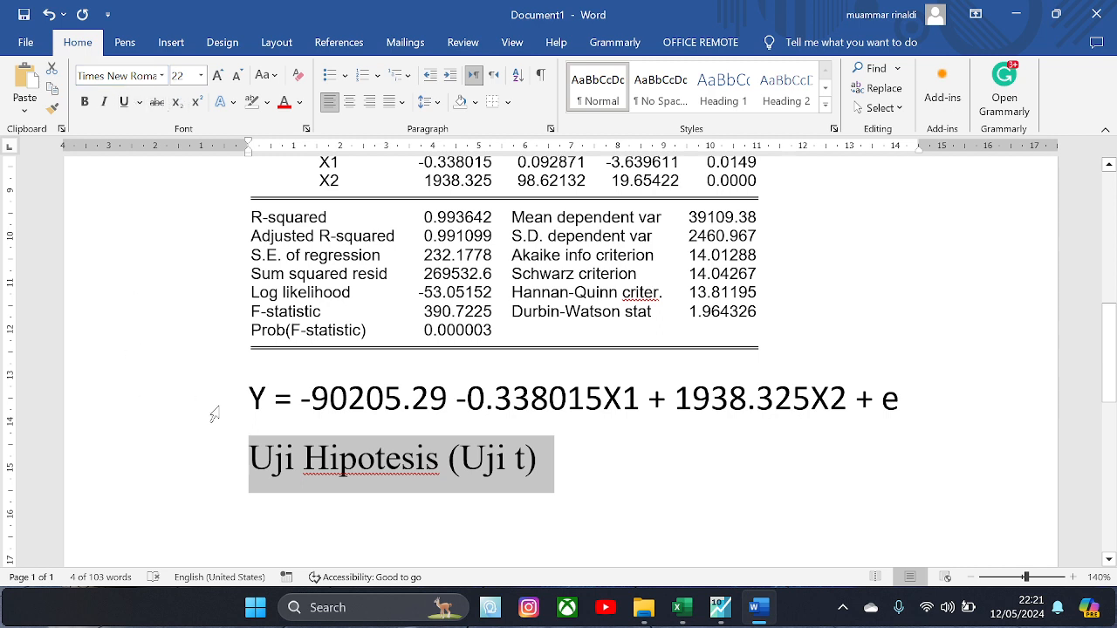
Step: Make the whole regression equation bold and color it with the light blue theme color
{"action": "key", "text": "Up"}
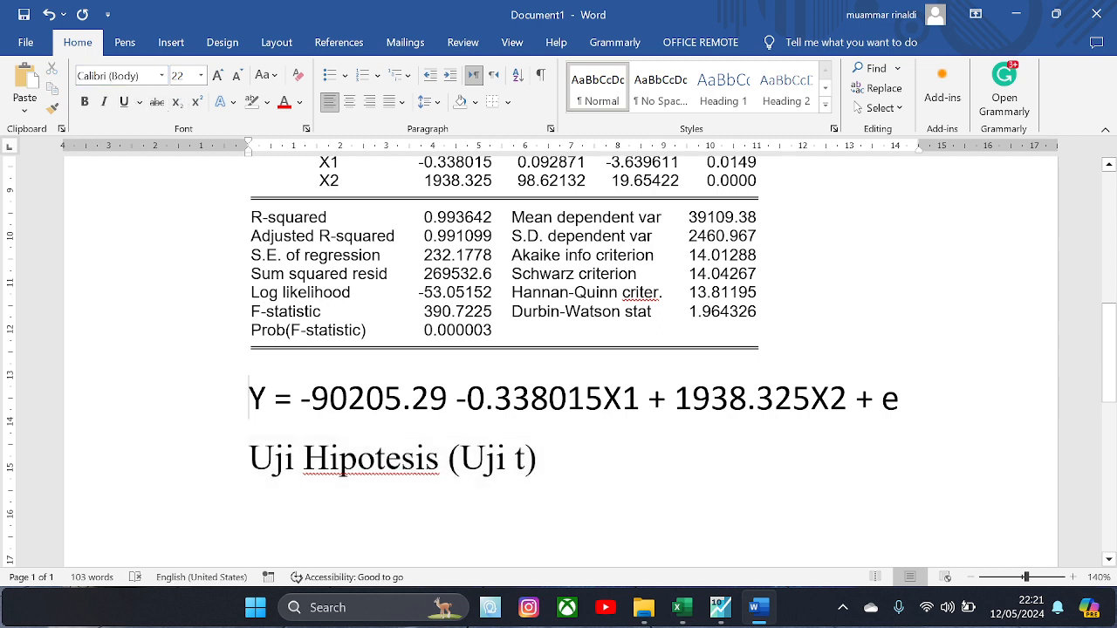
{"action": "key", "text": "shift+Down"}
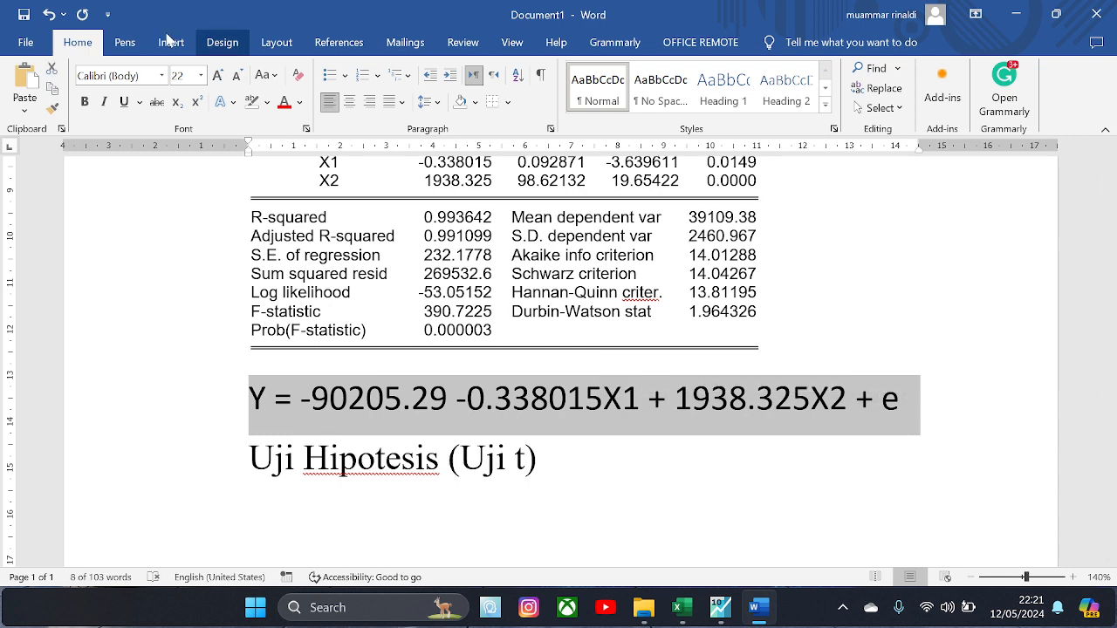
{"action": "left_click", "coordinate": [85, 103]}
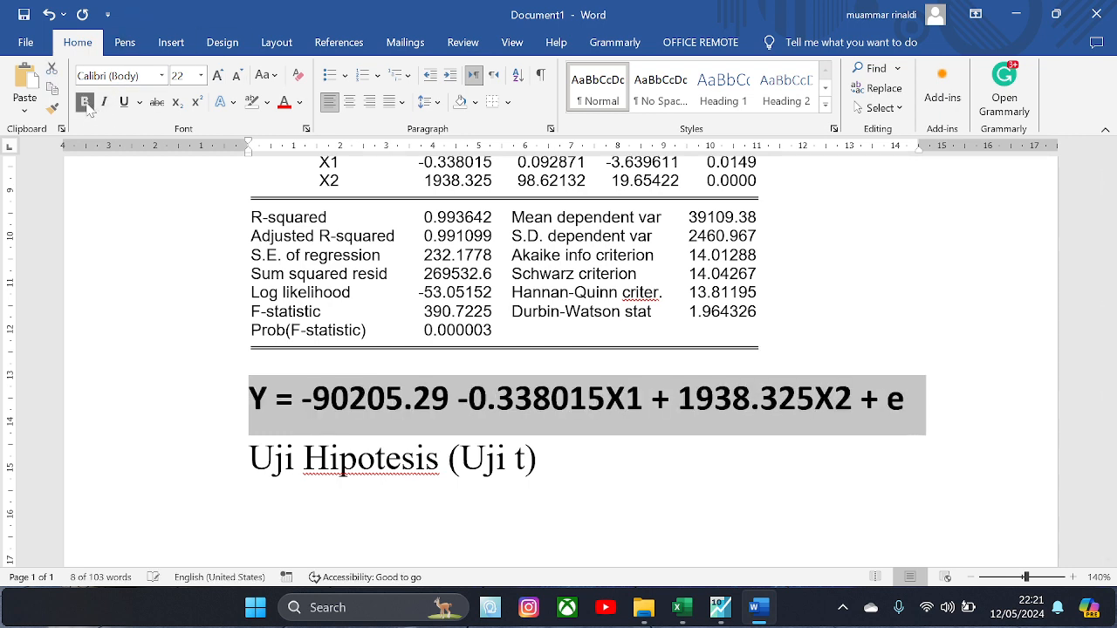
{"action": "left_click", "coordinate": [301, 103]}
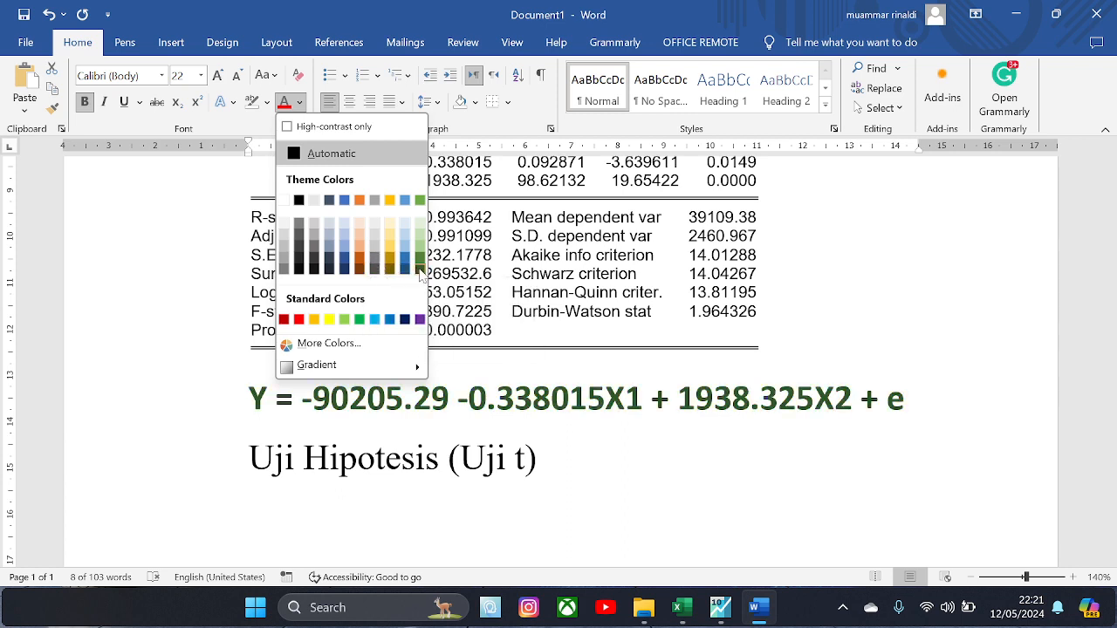
{"action": "left_click", "coordinate": [405, 202]}
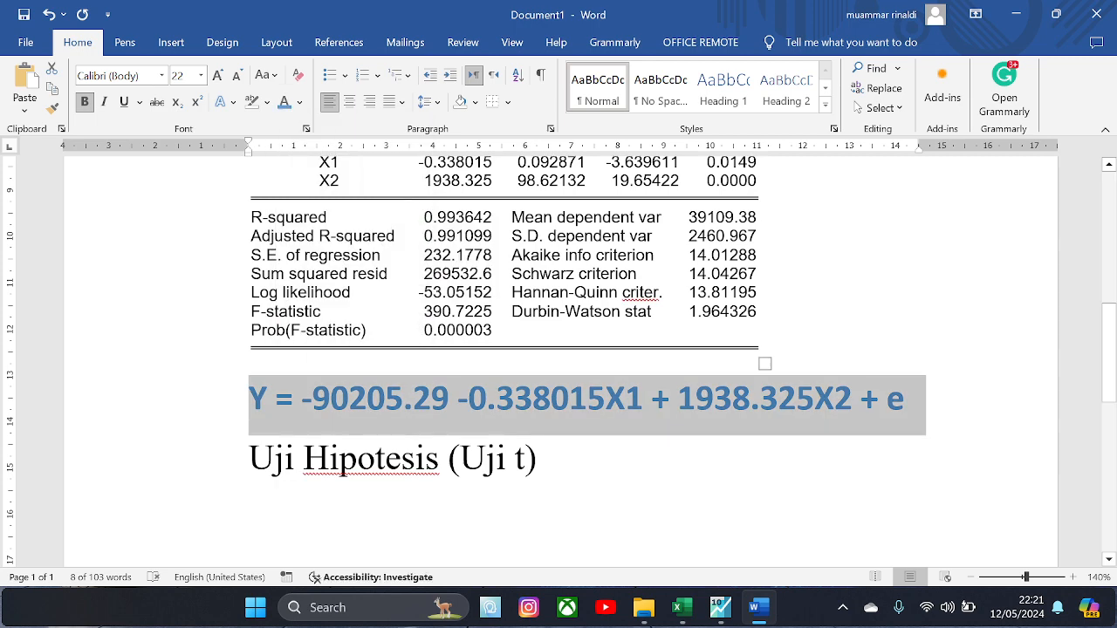
Step: Start a new empty paragraph below the "Uji Hipotesis (Uji t)" line
{"action": "left_click", "coordinate": [575, 480]}
{"action": "scroll", "coordinate": [575, 482], "scroll_direction": "up", "scroll_amount": 2}
{"action": "scroll", "coordinate": [575, 482], "scroll_direction": "down", "scroll_amount": 3}
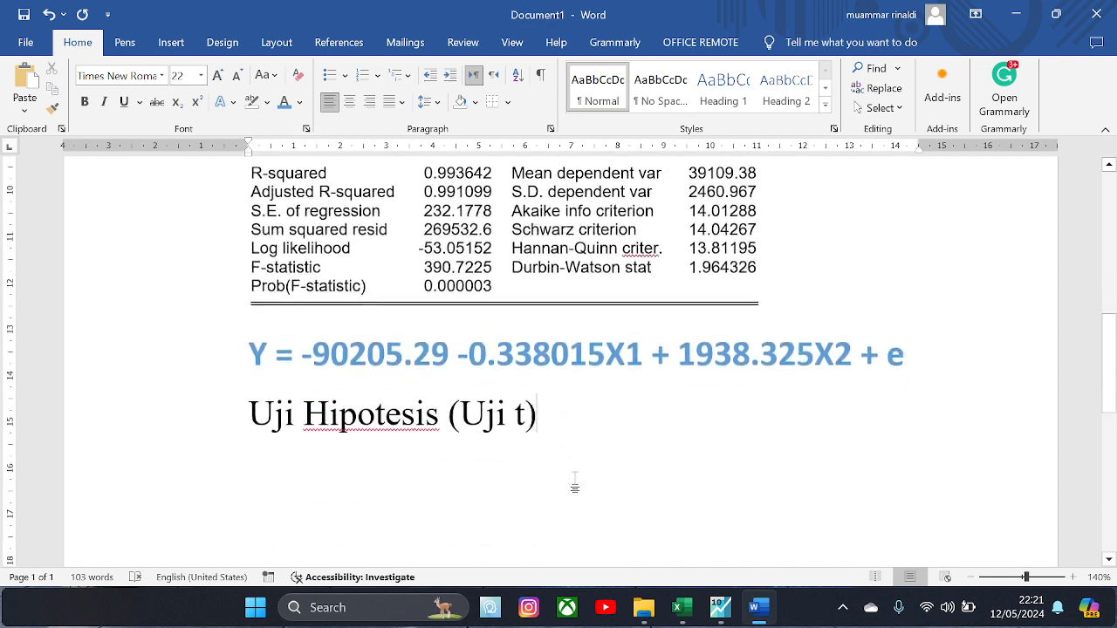
{"action": "left_click", "coordinate": [415, 460]}
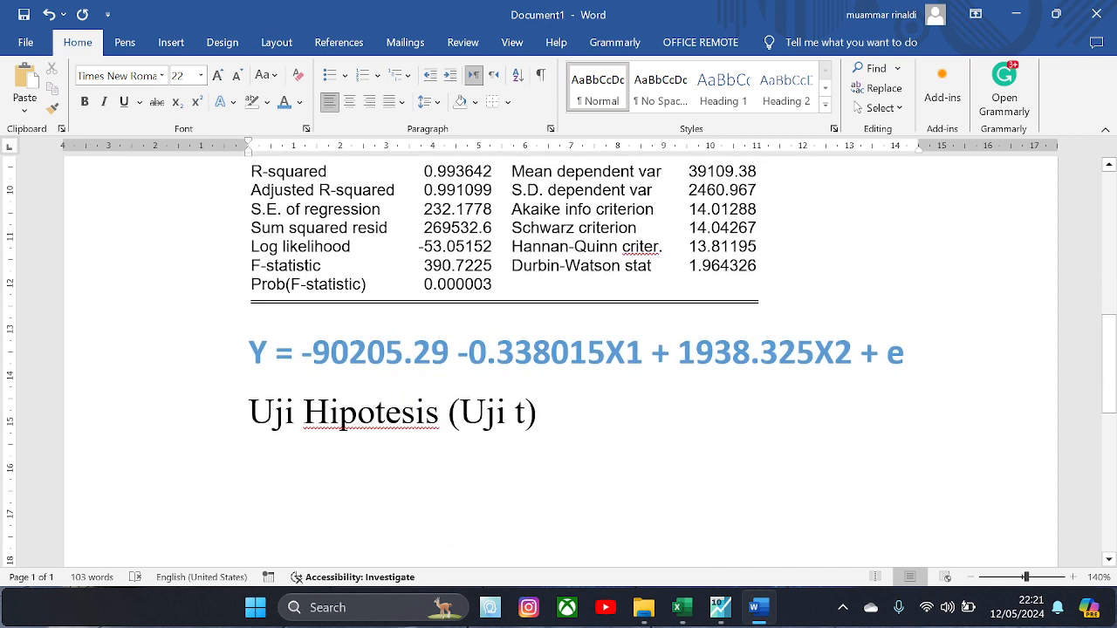
{"action": "left_click", "coordinate": [581, 429]}
{"action": "key", "text": "Return"}
{"action": "scroll", "coordinate": [562, 361], "scroll_direction": "up", "scroll_amount": 1}
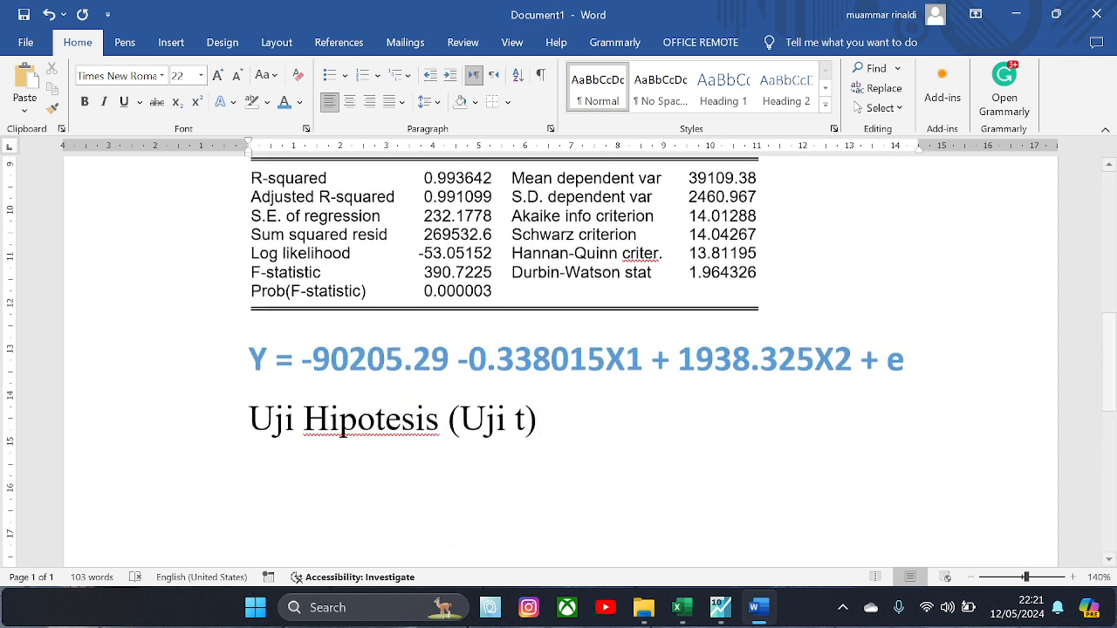
{"action": "scroll", "coordinate": [342, 430], "scroll_direction": "up", "scroll_amount": 4}
{"action": "scroll", "coordinate": [343, 430], "scroll_direction": "down", "scroll_amount": 1}
{"action": "scroll", "coordinate": [390, 471], "scroll_direction": "down", "scroll_amount": 3}
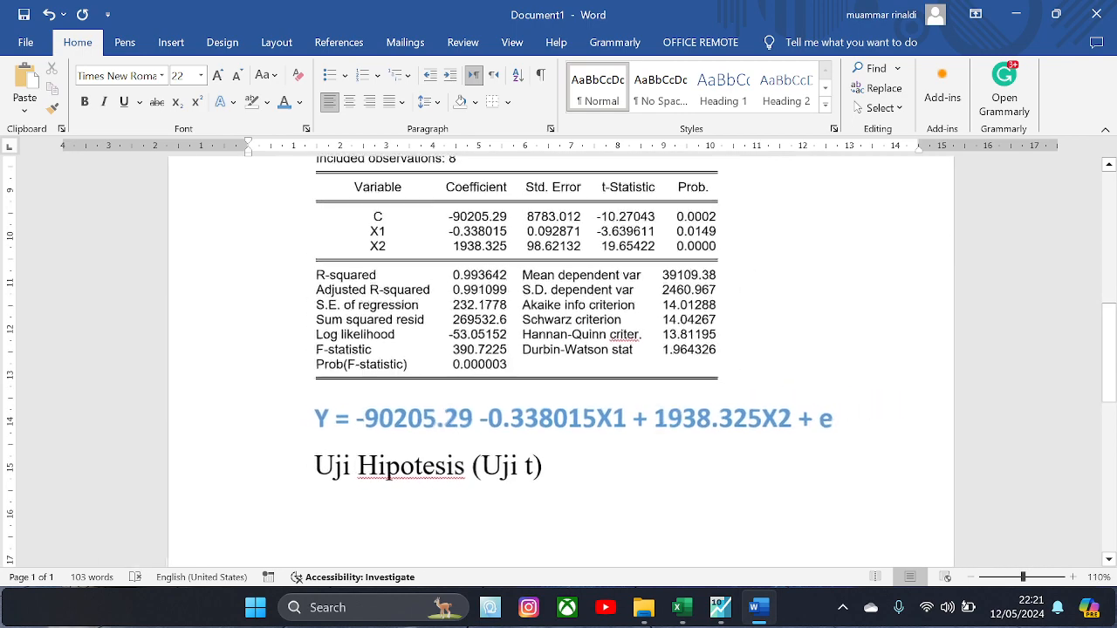
{"action": "scroll", "coordinate": [390, 471], "scroll_direction": "down", "scroll_amount": 1}
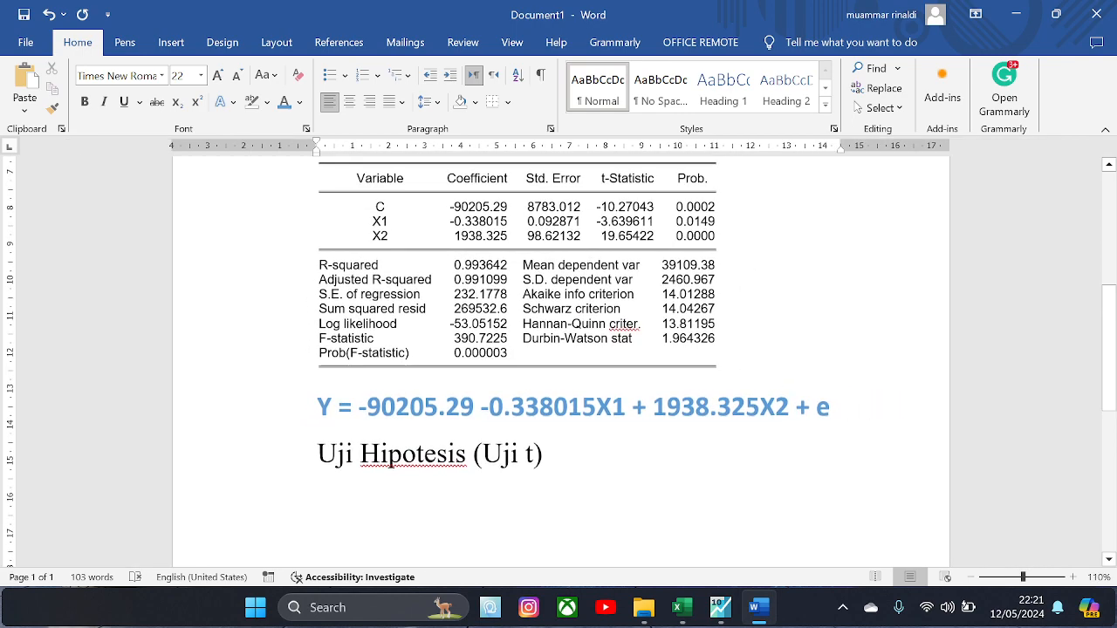
{"action": "scroll", "coordinate": [384, 464], "scroll_direction": "up", "scroll_amount": 1}
{"action": "scroll", "coordinate": [382, 460], "scroll_direction": "up", "scroll_amount": 1}
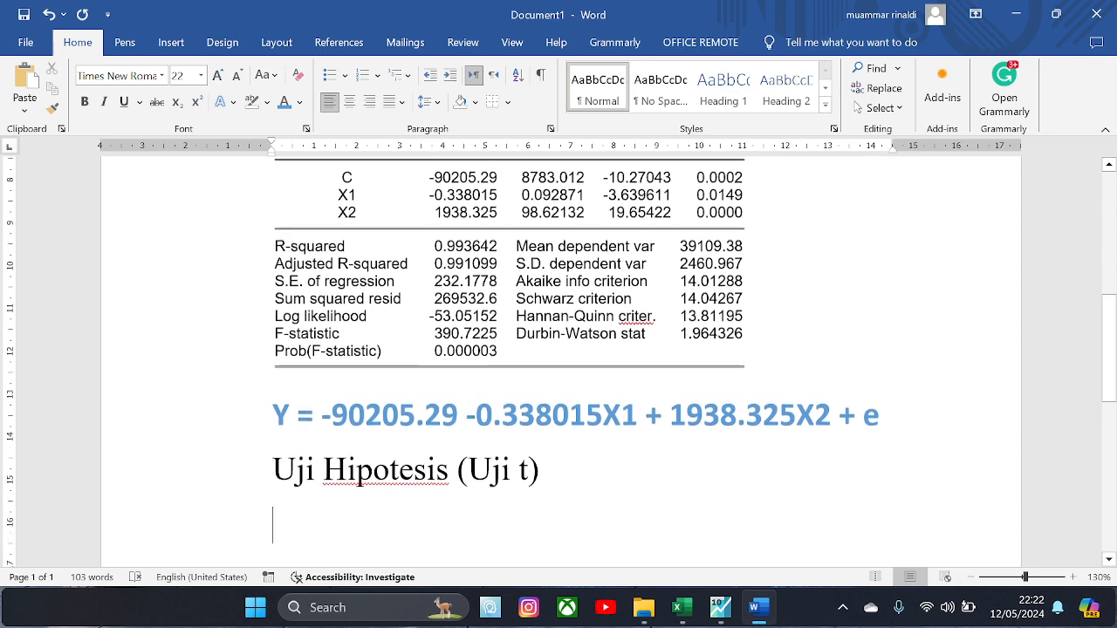
{"action": "scroll", "coordinate": [359, 462], "scroll_direction": "up", "scroll_amount": 1}
Step: Write "Membandingkan t hitung dengan t tabel atau nilai signifikan" in the empty paragraph below the t-test heading
{"action": "left_click", "coordinate": [585, 432]}
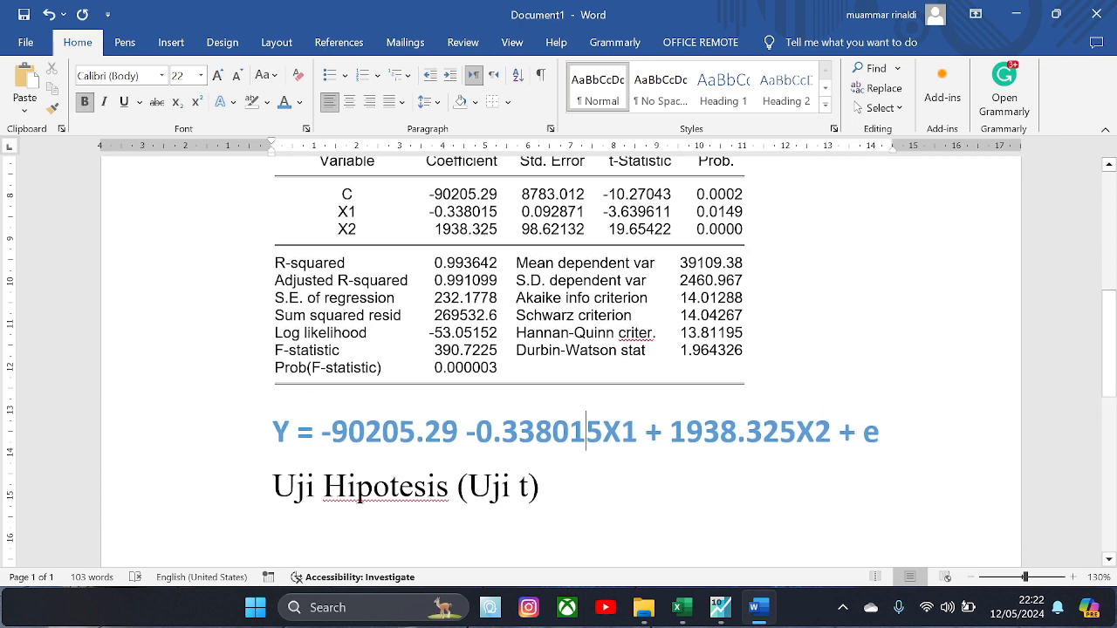
{"action": "left_click", "coordinate": [381, 541]}
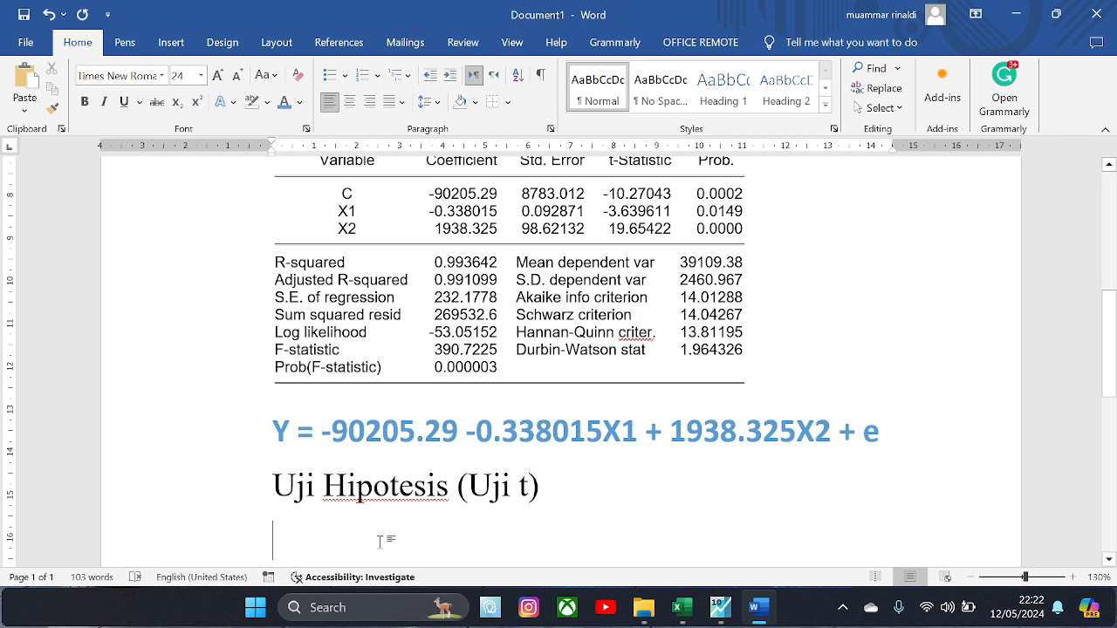
{"action": "scroll", "coordinate": [381, 541], "scroll_direction": "down", "scroll_amount": 1}
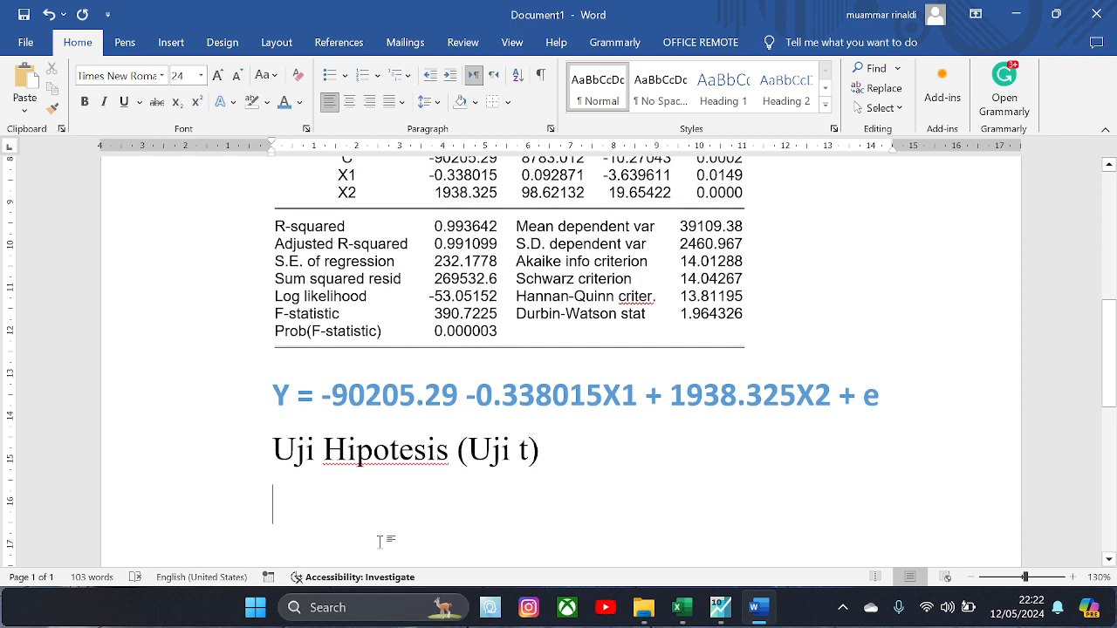
{"action": "type", "text": "mem"}
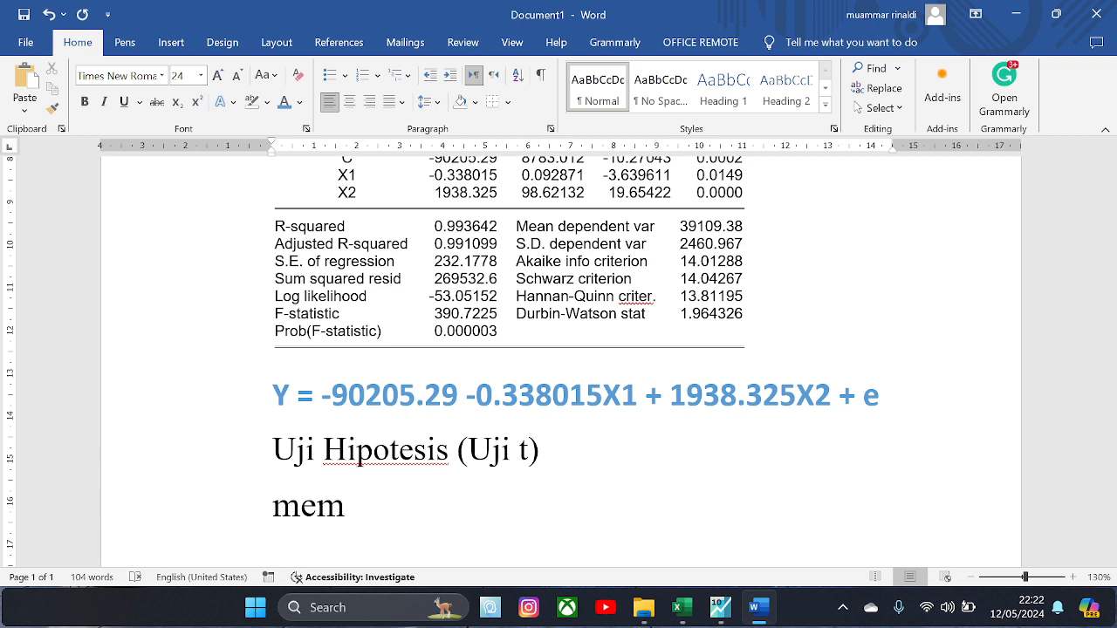
{"action": "type", "text": "bandingkan"}
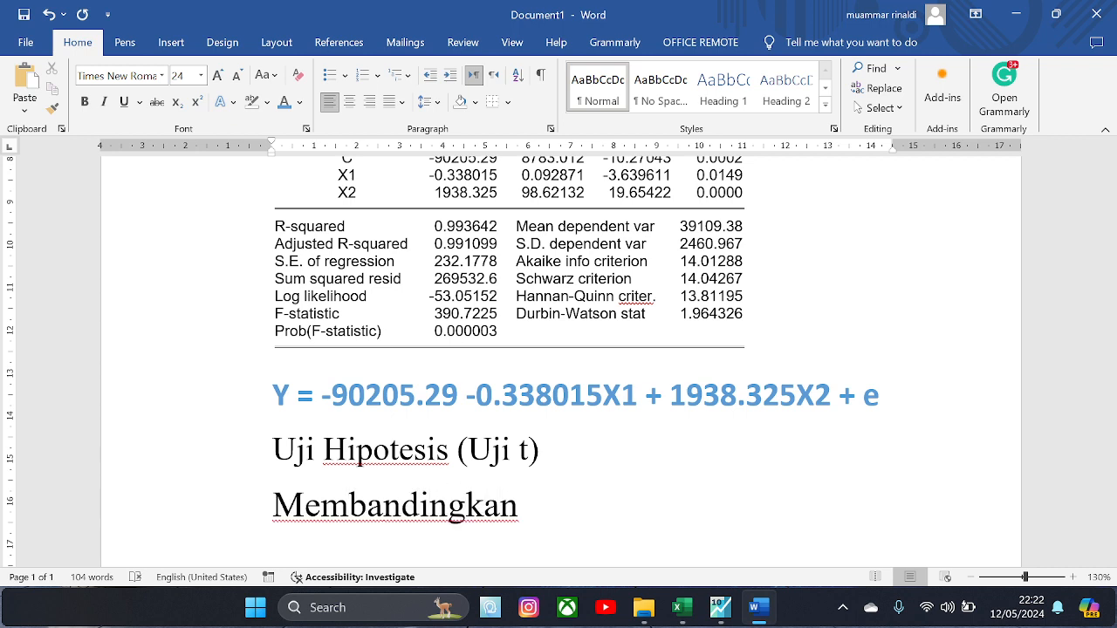
{"action": "type", "text": " t hitung d"}
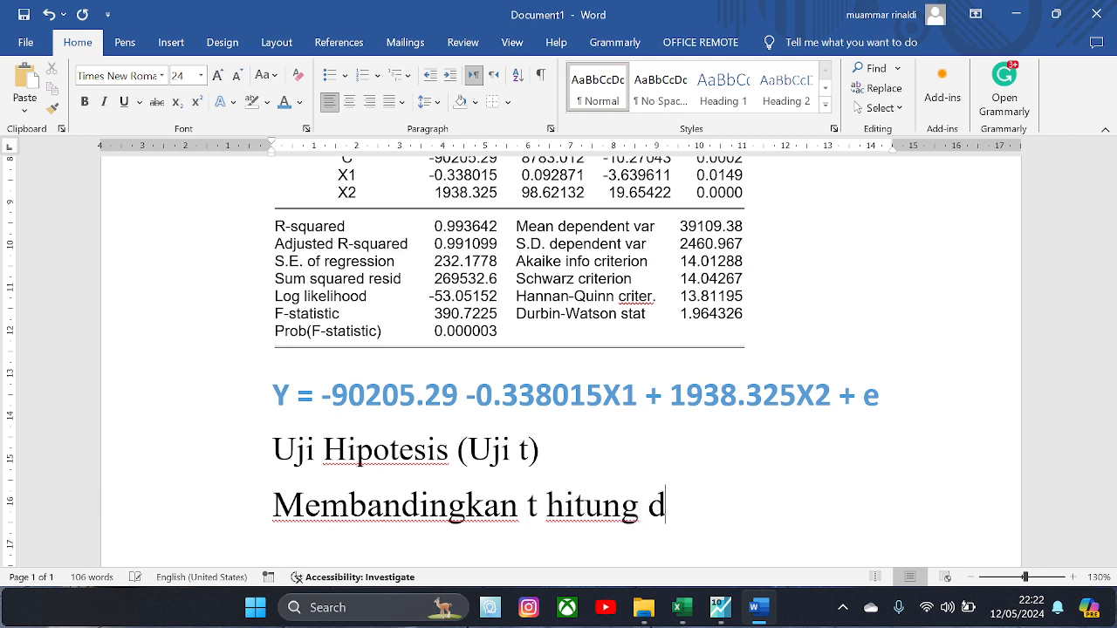
{"action": "type", "text": "engan t"}
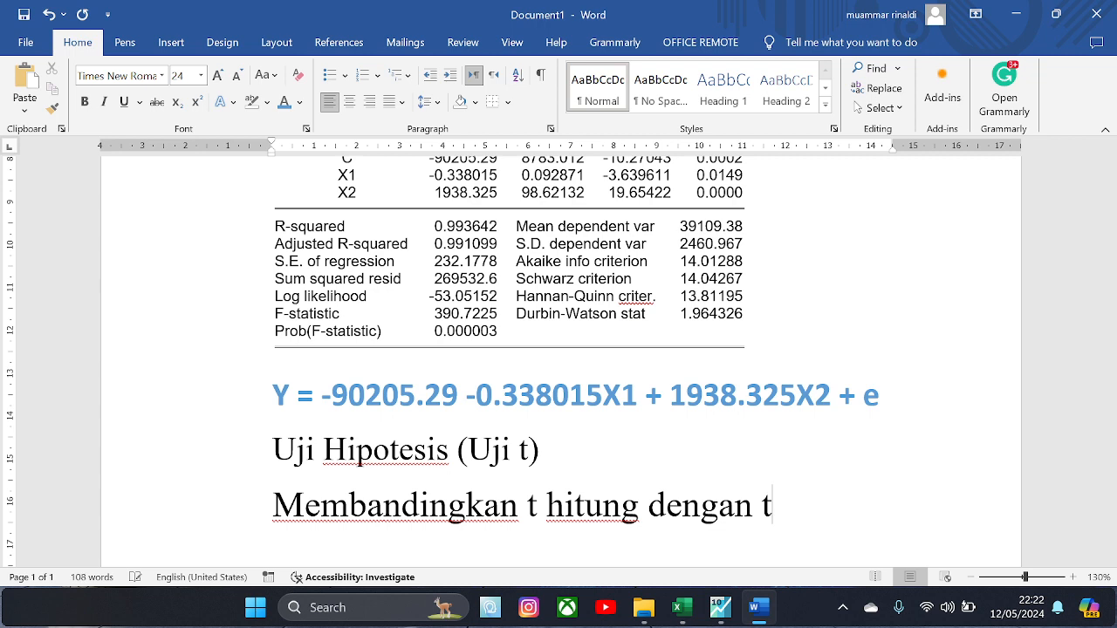
{"action": "type", "text": " tabe"}
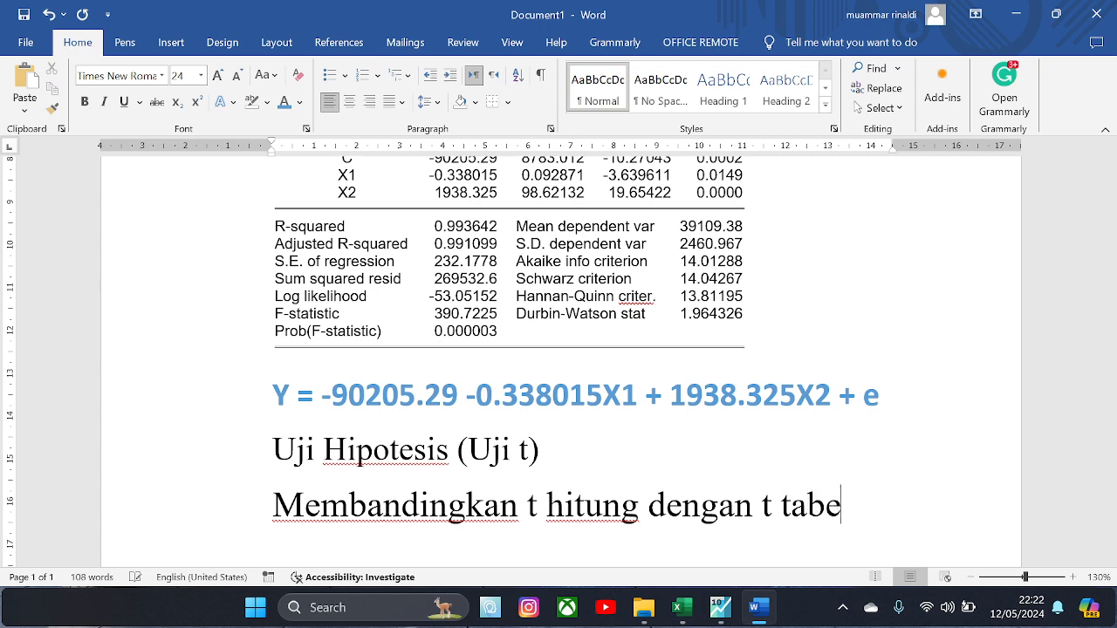
{"action": "type", "text": "l atau "}
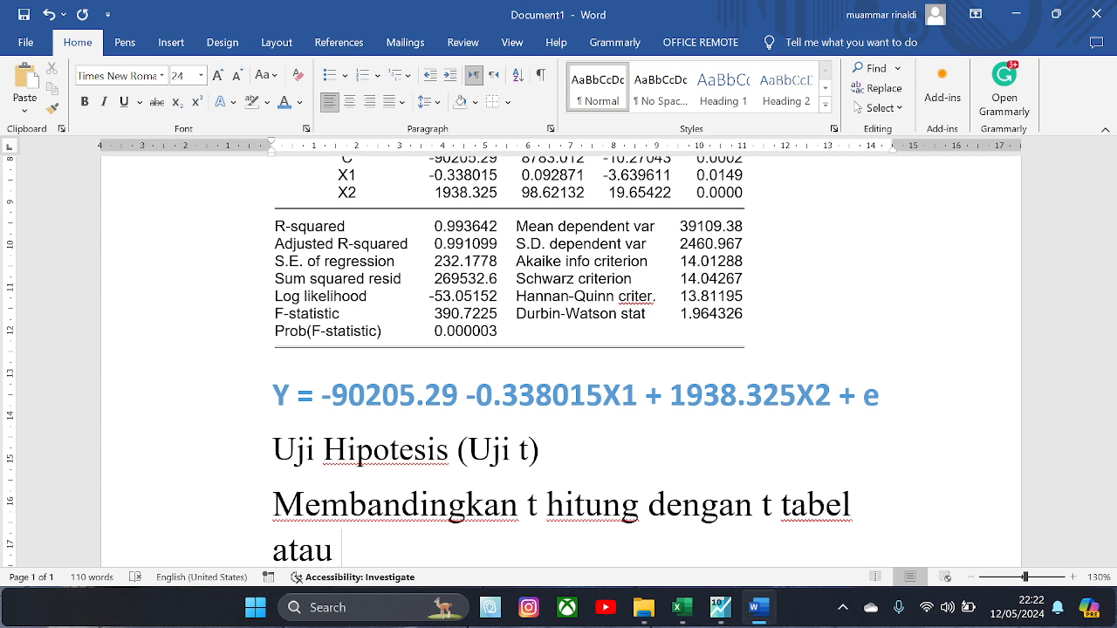
{"action": "type", "text": "nilai signi"}
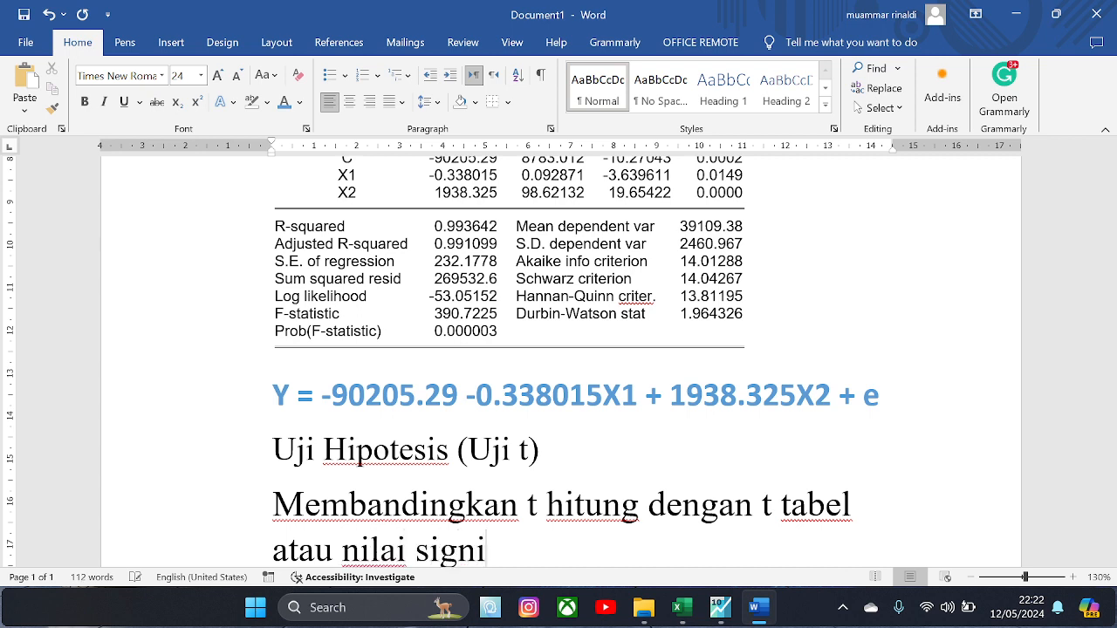
{"action": "type", "text": "s"}
{"action": "key", "text": "BackSpace"}
{"action": "type", "text": "fikan"}
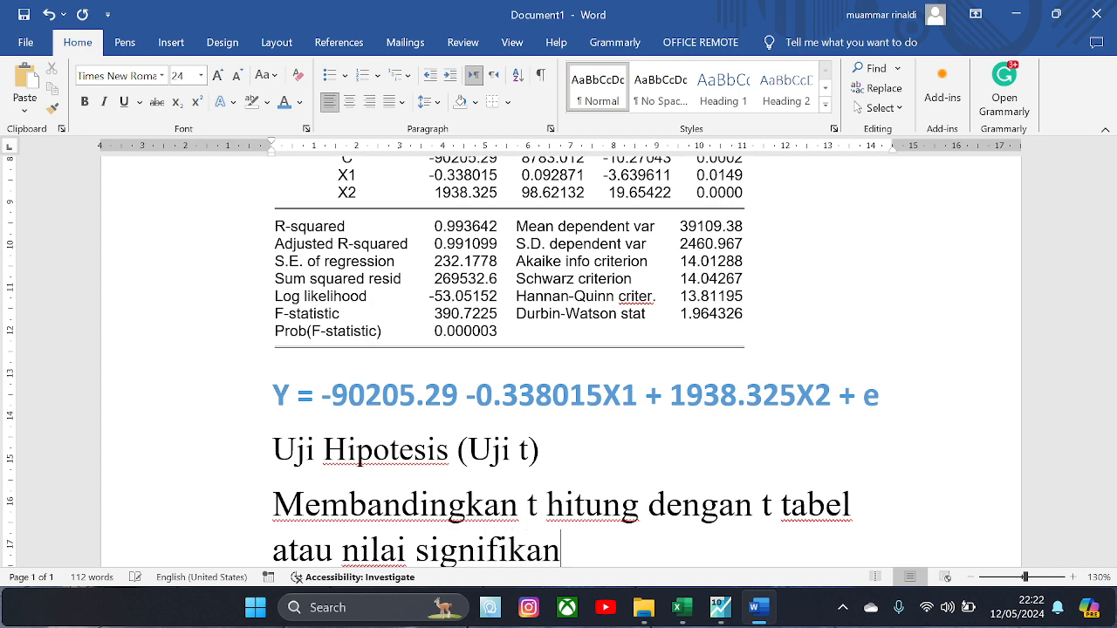
{"action": "scroll", "coordinate": [374, 543], "scroll_direction": "down", "scroll_amount": 2}
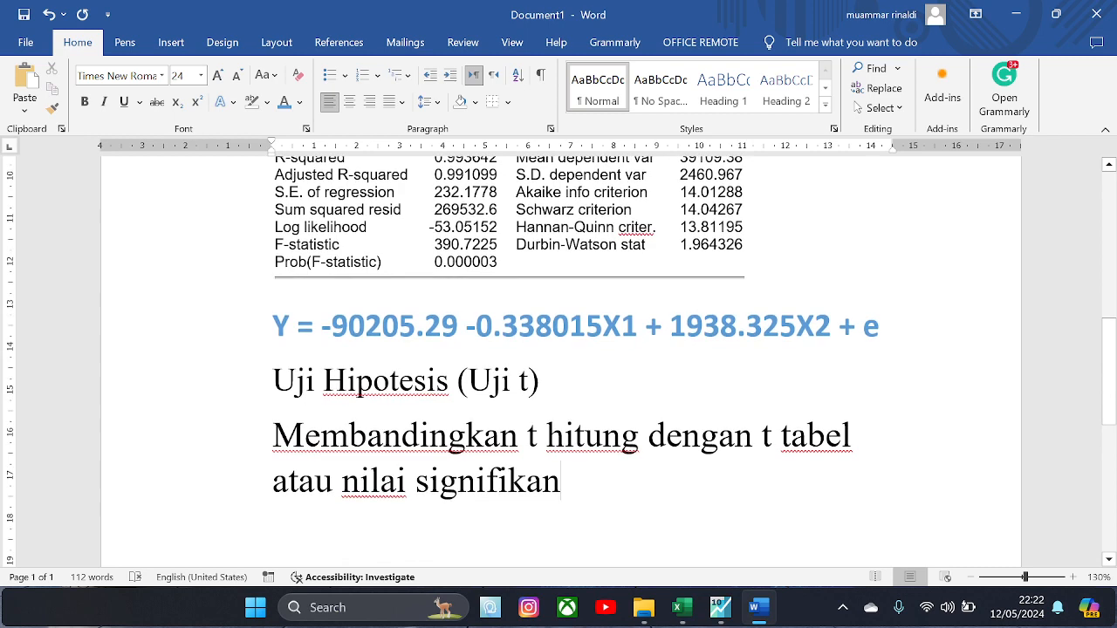
{"action": "scroll", "coordinate": [558, 349], "scroll_direction": "up", "scroll_amount": 2}
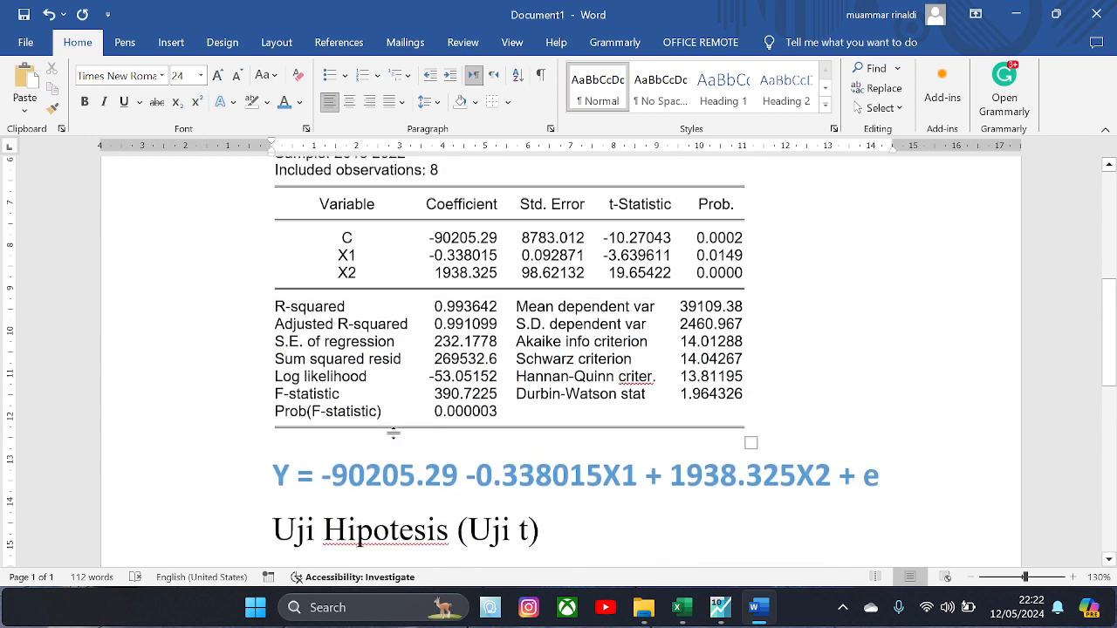
Step: Append "(Sig)" after "signifikan" at the end of the sentence below the t-test heading
{"action": "scroll", "coordinate": [558, 349], "scroll_direction": "down", "scroll_amount": 2}
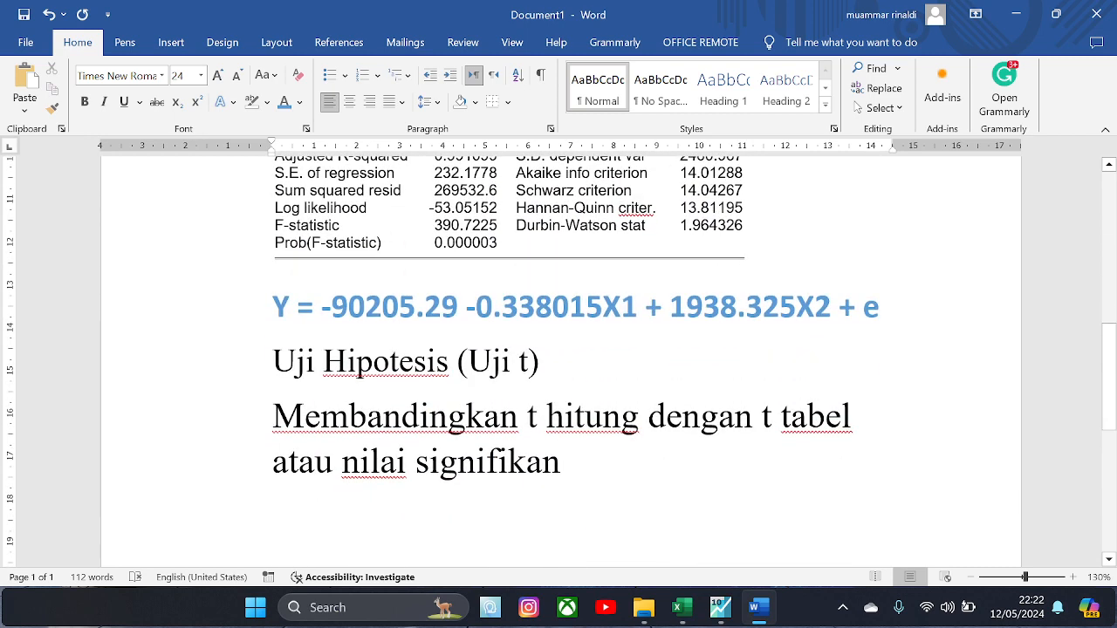
{"action": "left_click_drag", "start_coordinate": [429, 462], "coordinate": [541, 463]}
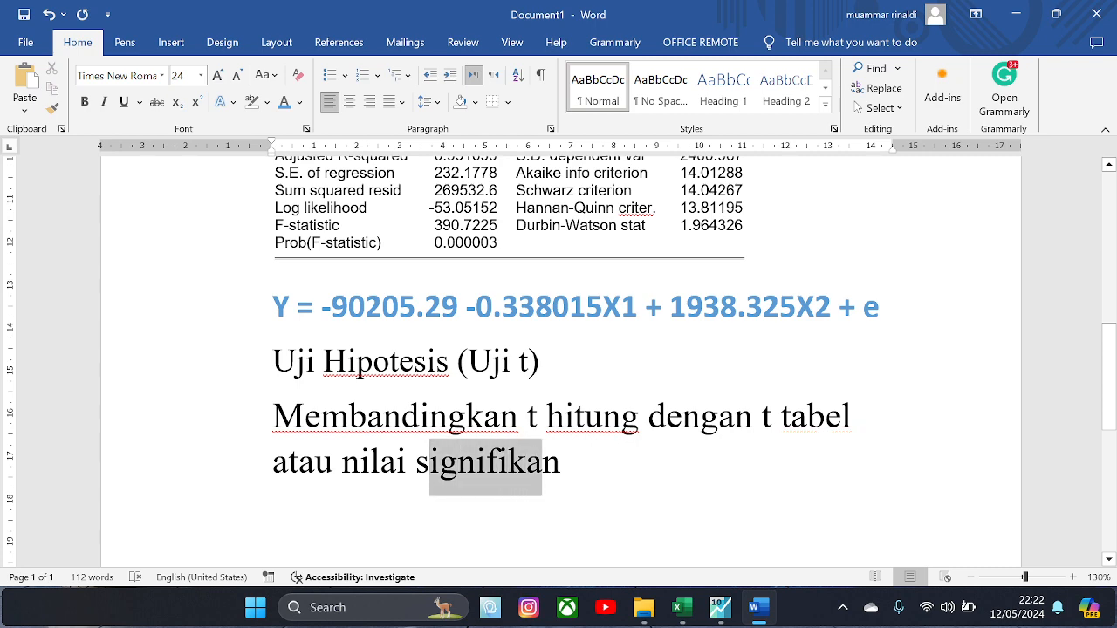
{"action": "left_click", "coordinate": [562, 462]}
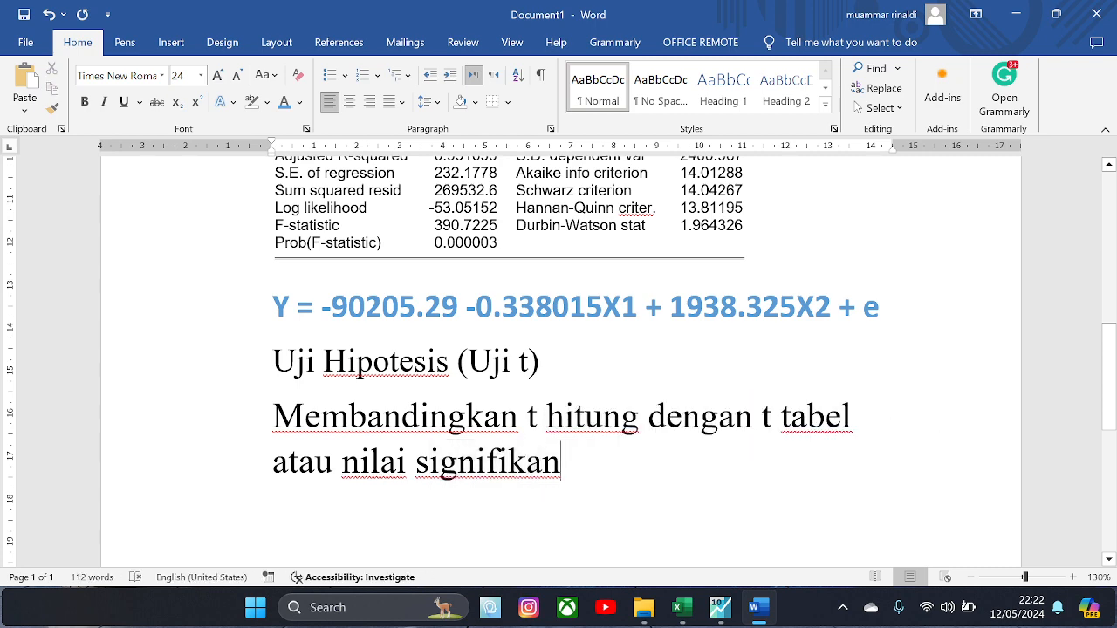
{"action": "scroll", "coordinate": [584, 446], "scroll_direction": "up", "scroll_amount": 5}
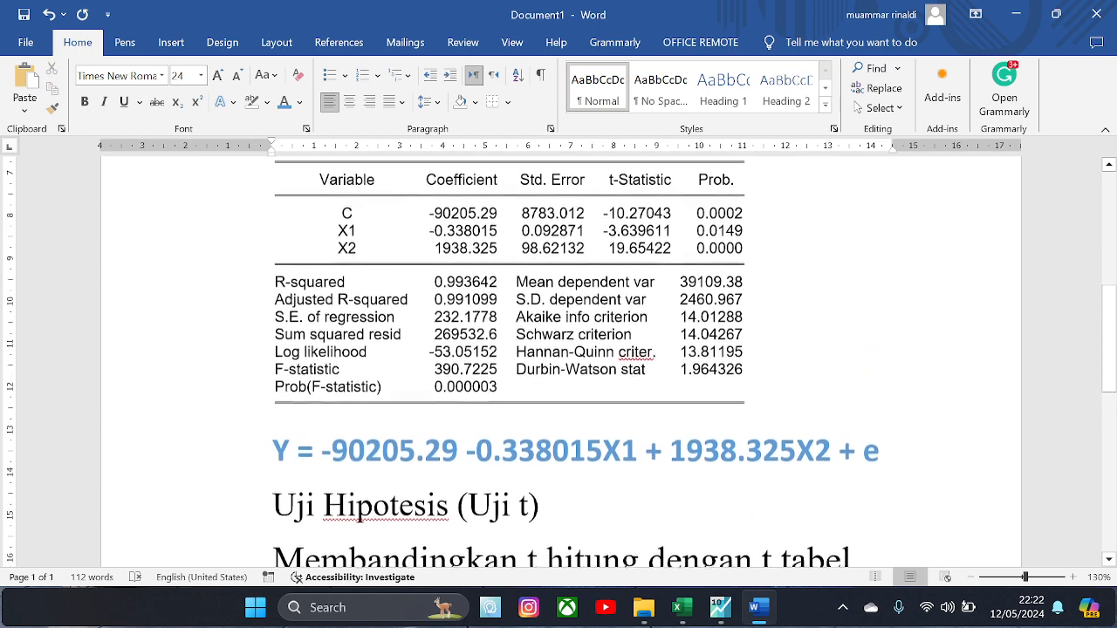
{"action": "scroll", "coordinate": [584, 447], "scroll_direction": "down", "scroll_amount": 5}
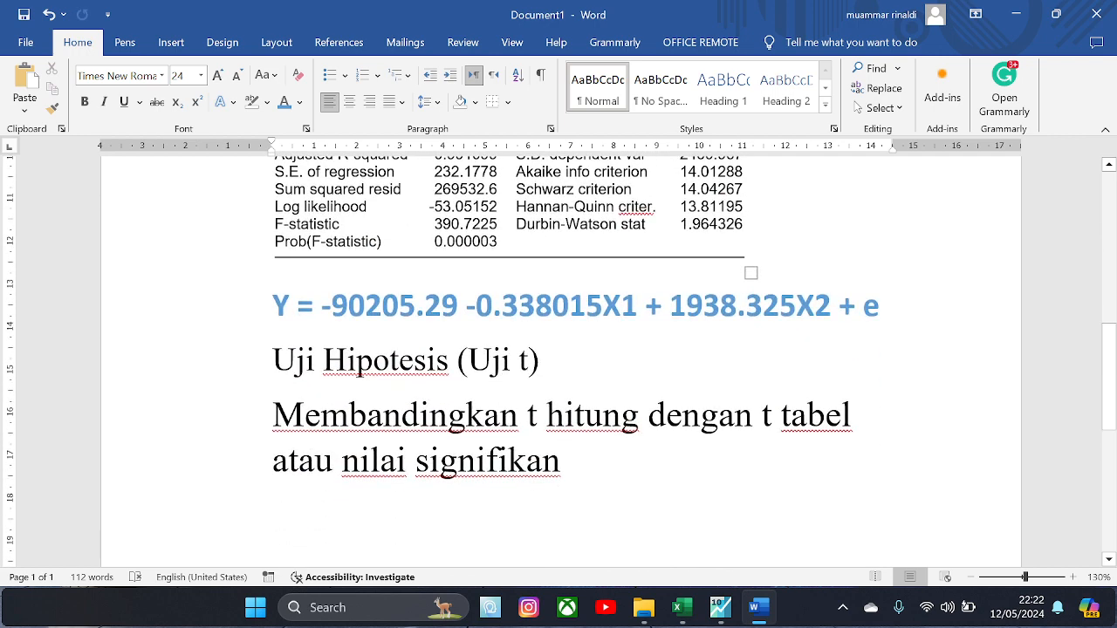
{"action": "type", "text": "("}
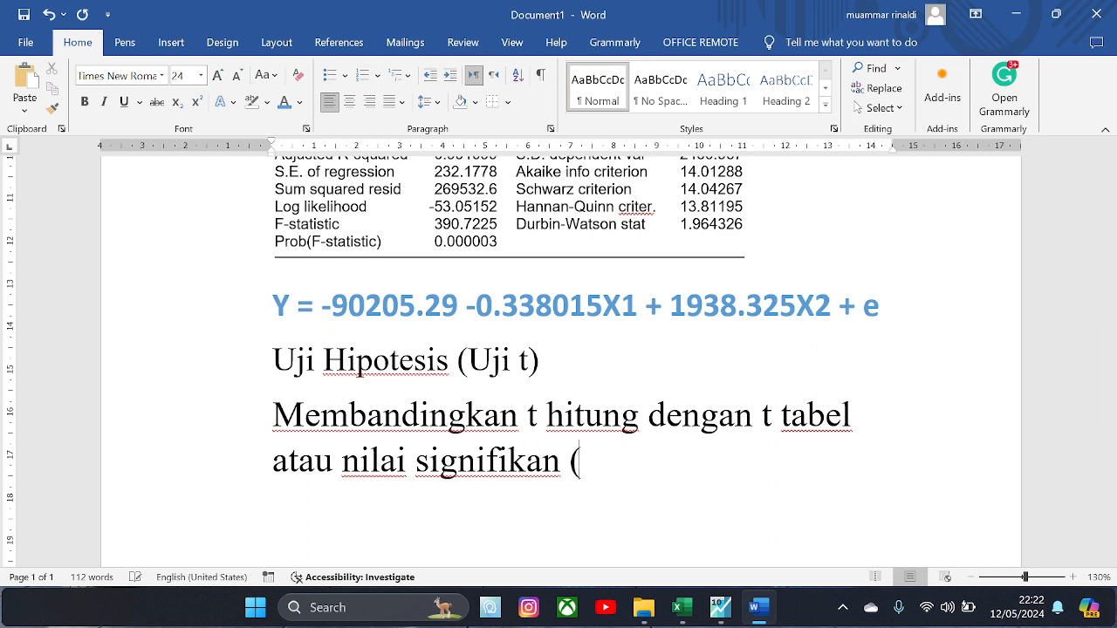
{"action": "type", "text": "Sig)"}
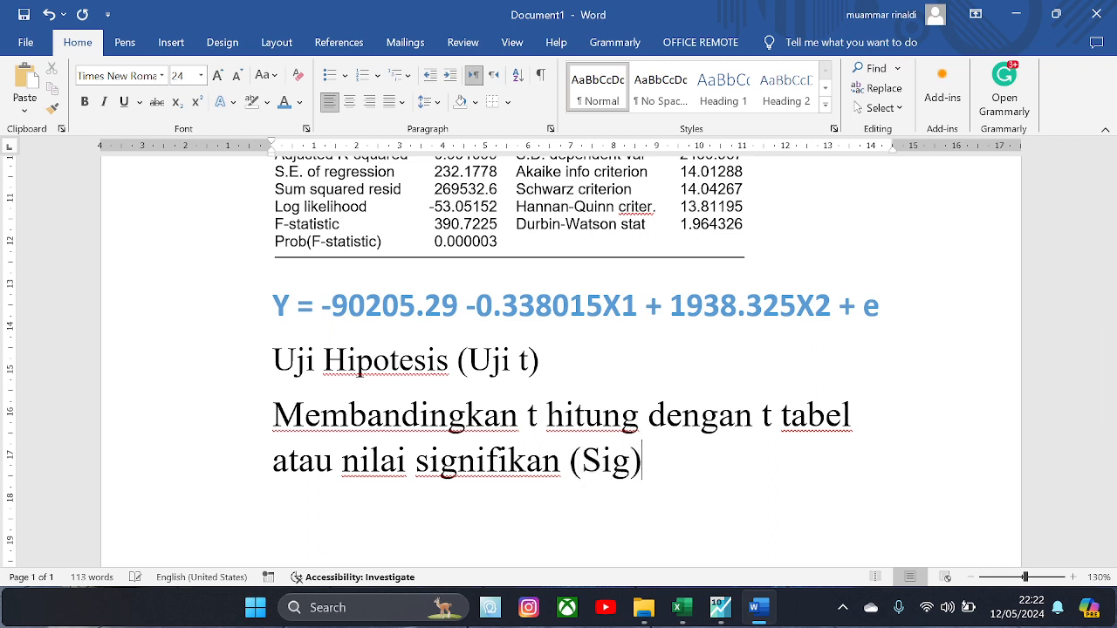
Step: Continue the comparison sentence after "(Sig)" with "/Probbabilitas(Prob)"
{"action": "type", "text": "/Pro"}
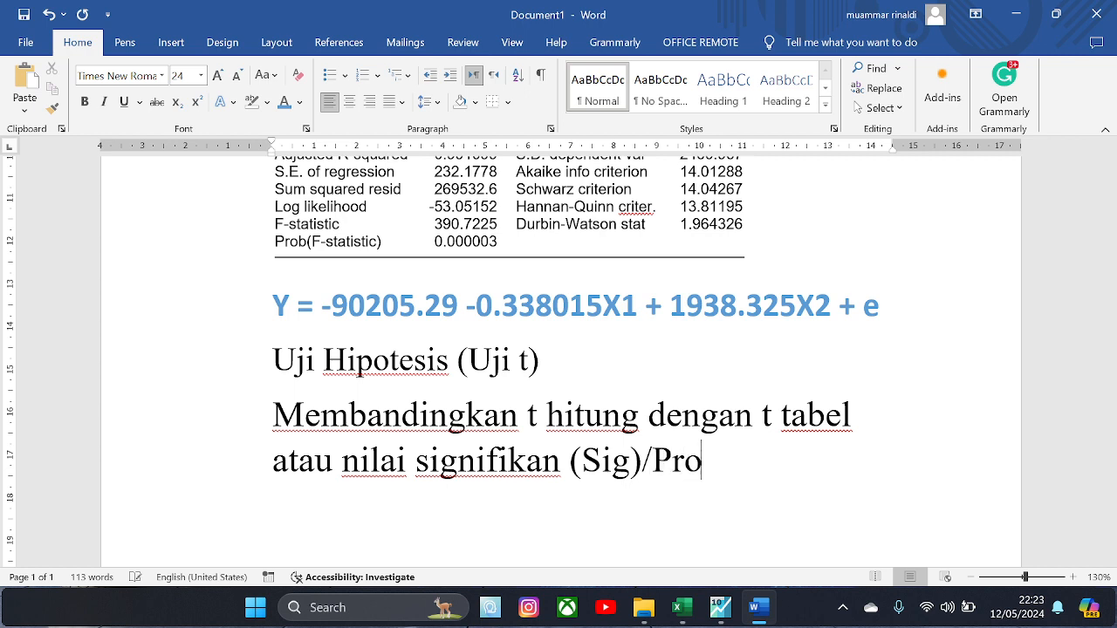
{"action": "type", "text": "bbalit"}
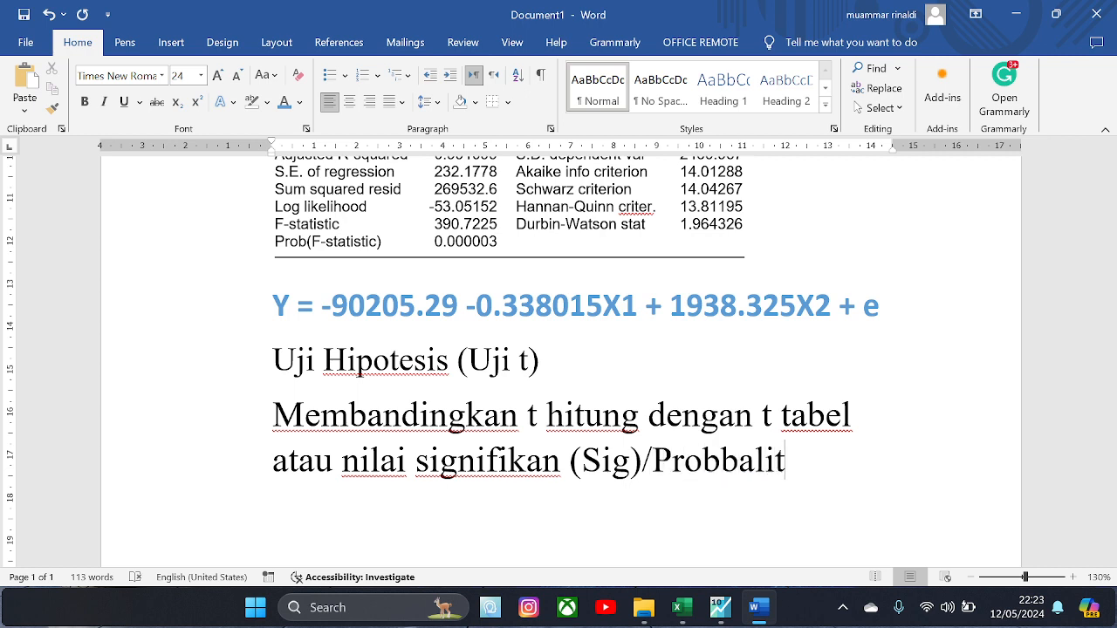
{"action": "key", "text": "BackSpace"}
{"action": "key", "text": "BackSpace"}
{"action": "key", "text": "BackSpace"}
{"action": "type", "text": "bilitas"}
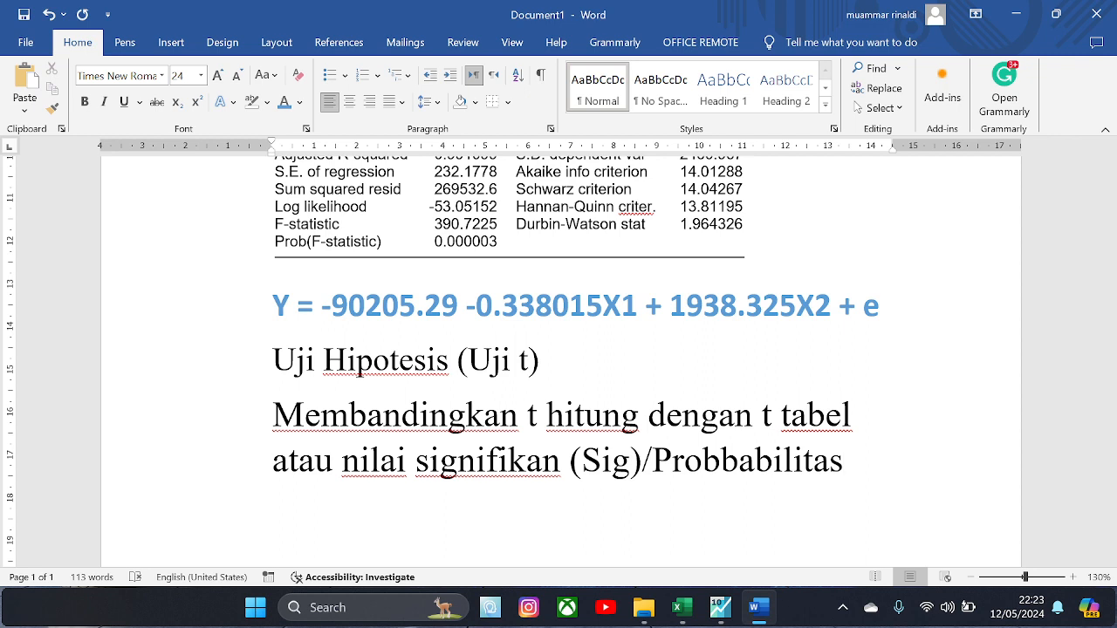
{"action": "type", "text": "(Prob)"}
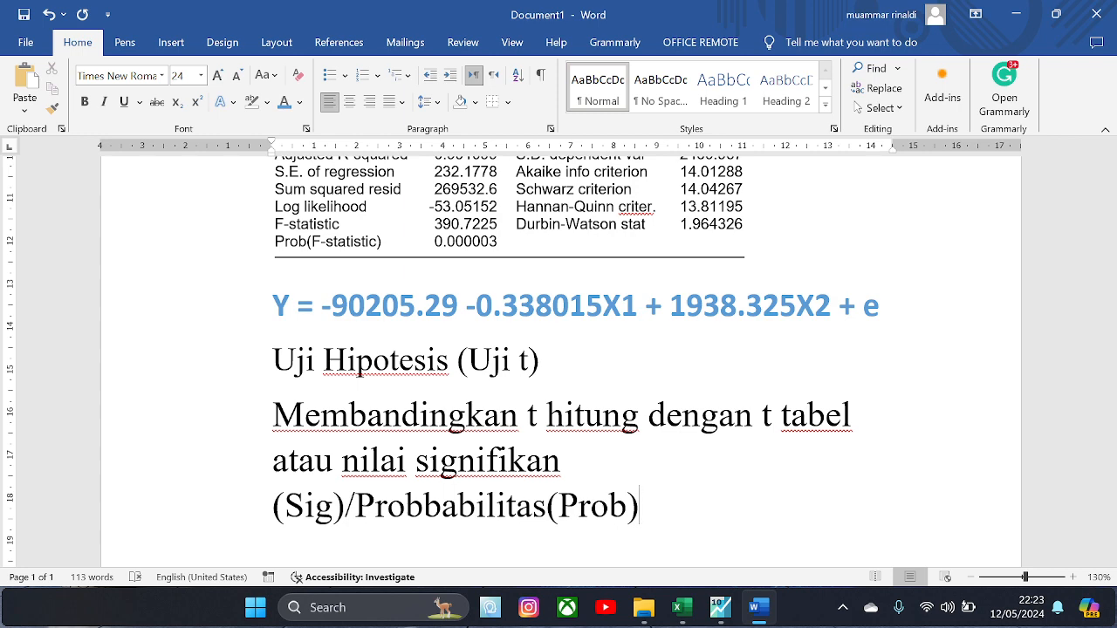
Step: Extend the sentence after "(Prob)" with the decision criterion "< 0,05, maka dinyatakan"
{"action": "scroll", "coordinate": [359, 395], "scroll_direction": "up", "scroll_amount": 1}
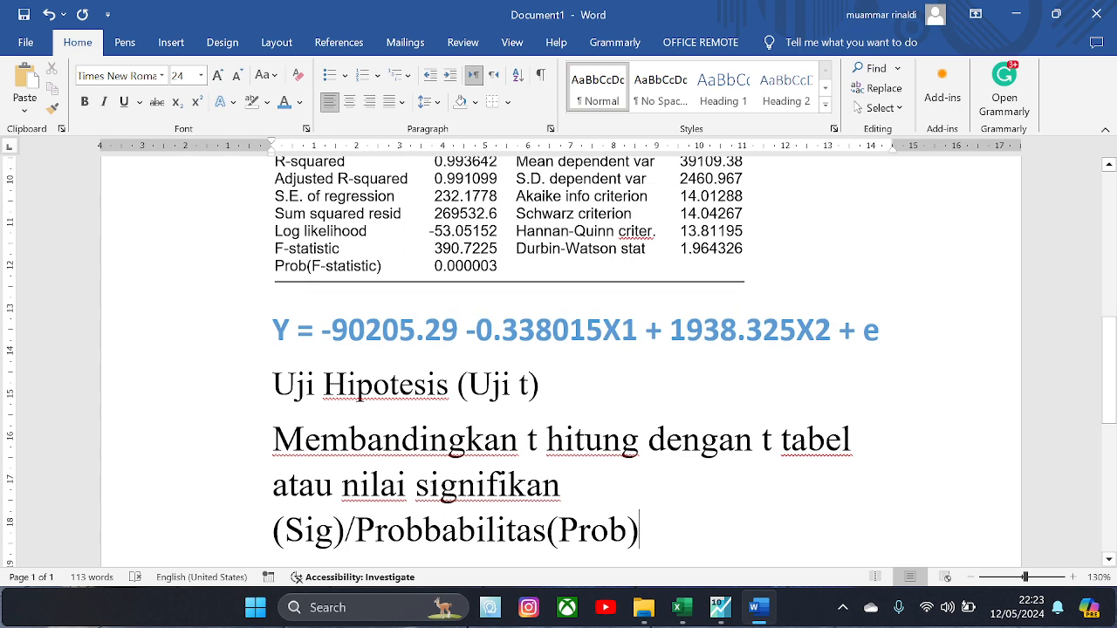
{"action": "scroll", "coordinate": [359, 395], "scroll_direction": "up", "scroll_amount": 1}
{"action": "scroll", "coordinate": [463, 532], "scroll_direction": "down", "scroll_amount": 4}
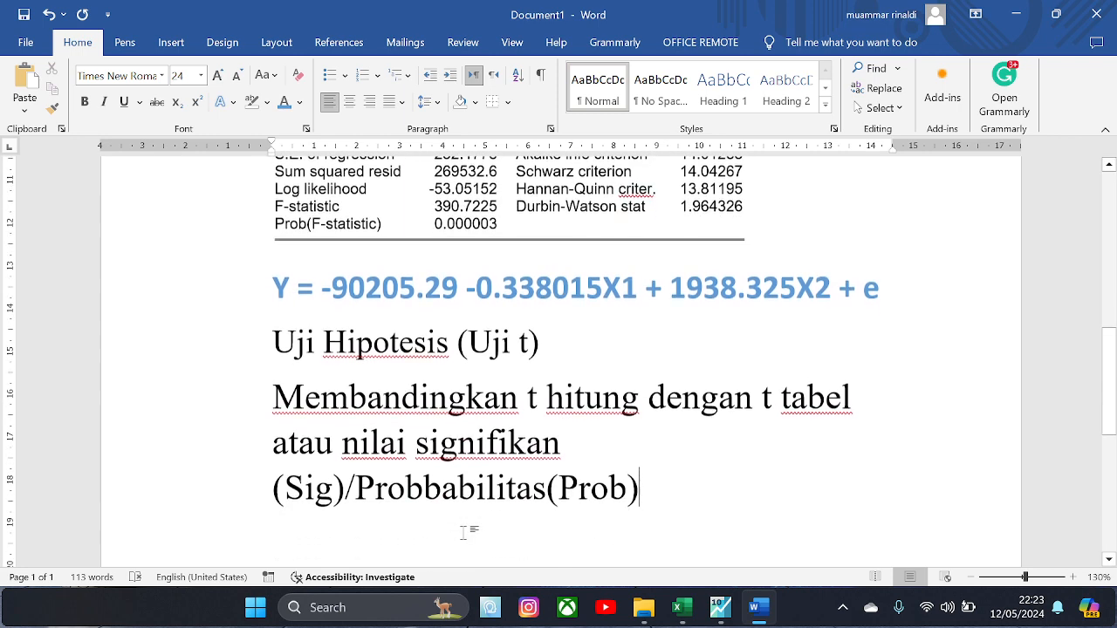
{"action": "scroll", "coordinate": [464, 532], "scroll_direction": "down", "scroll_amount": 1}
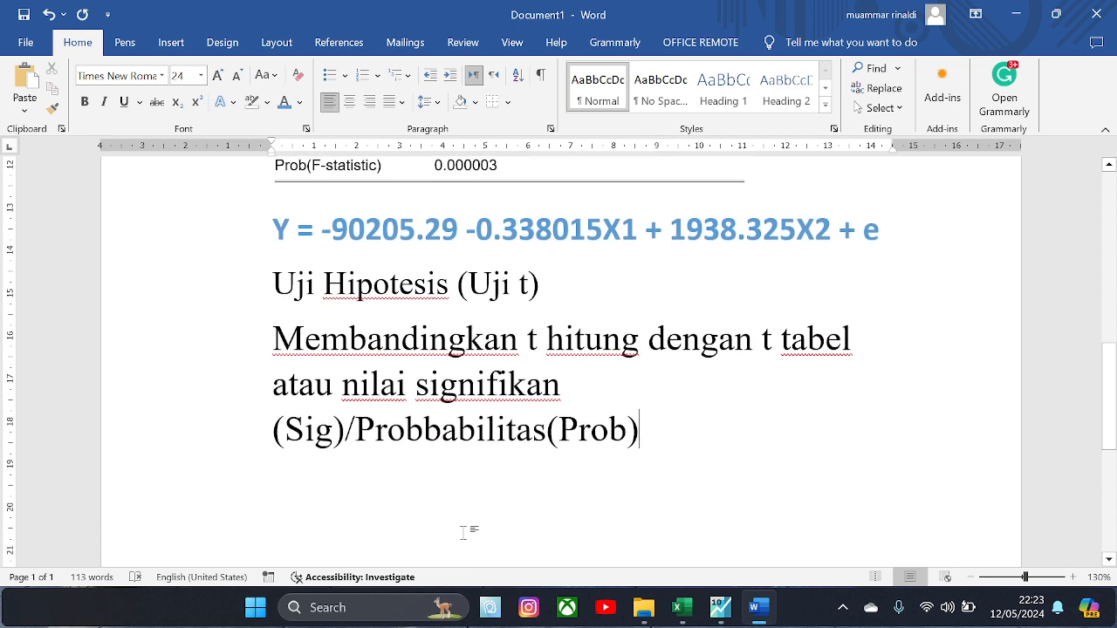
{"action": "type", "text": "."}
{"action": "key", "text": "BackSpace"}
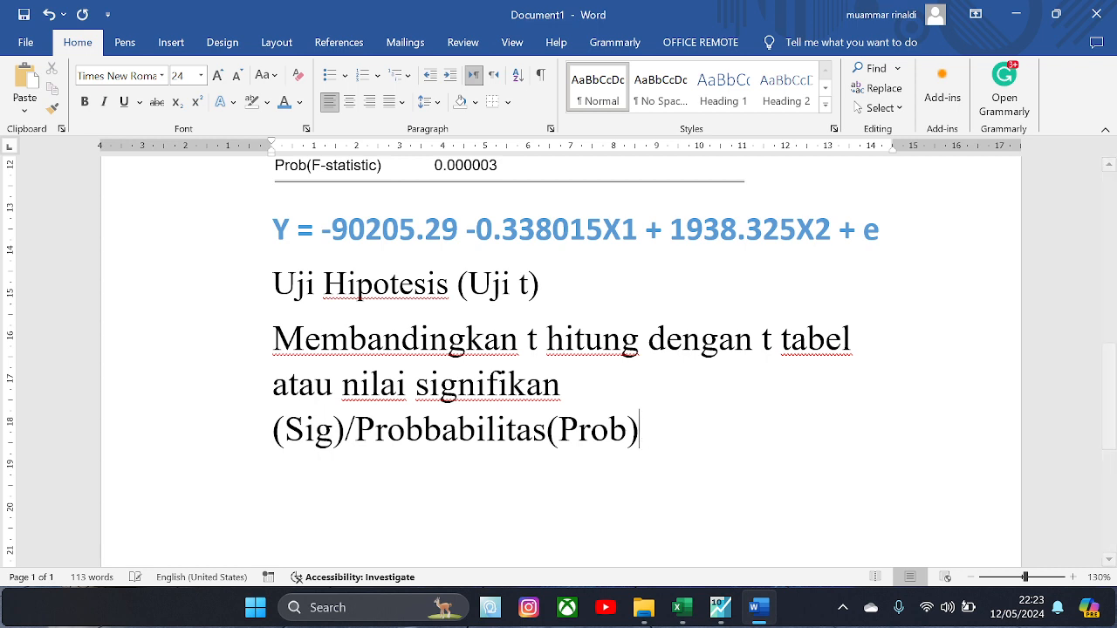
{"action": "type", "text": "< "}
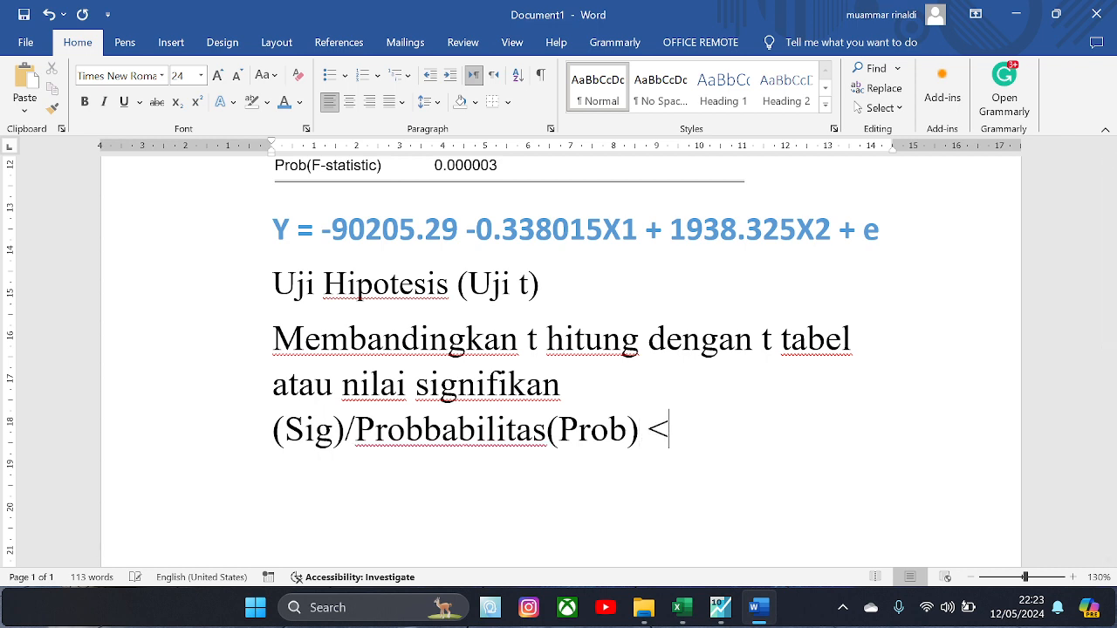
{"action": "type", "text": "0,05"}
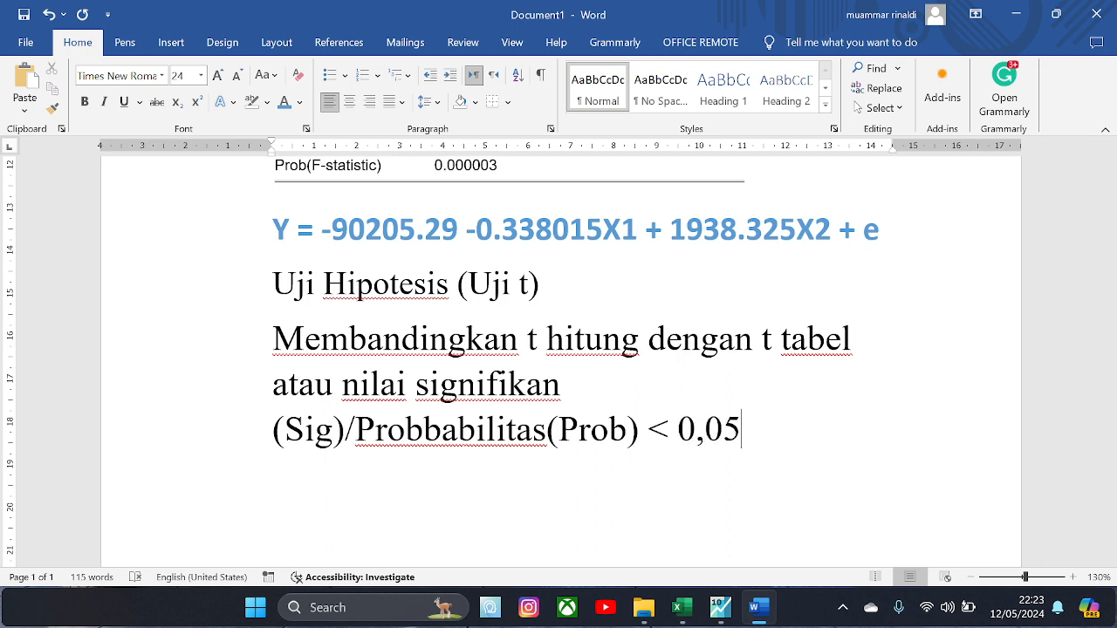
{"action": "type", "text": ", maka "}
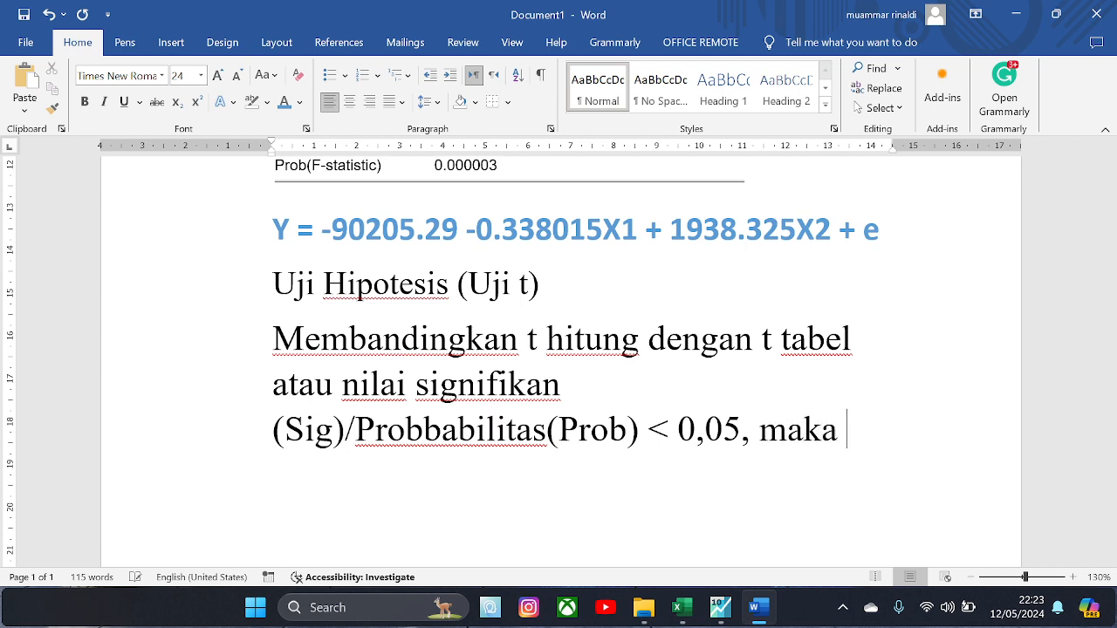
{"action": "type", "text": "dinya"}
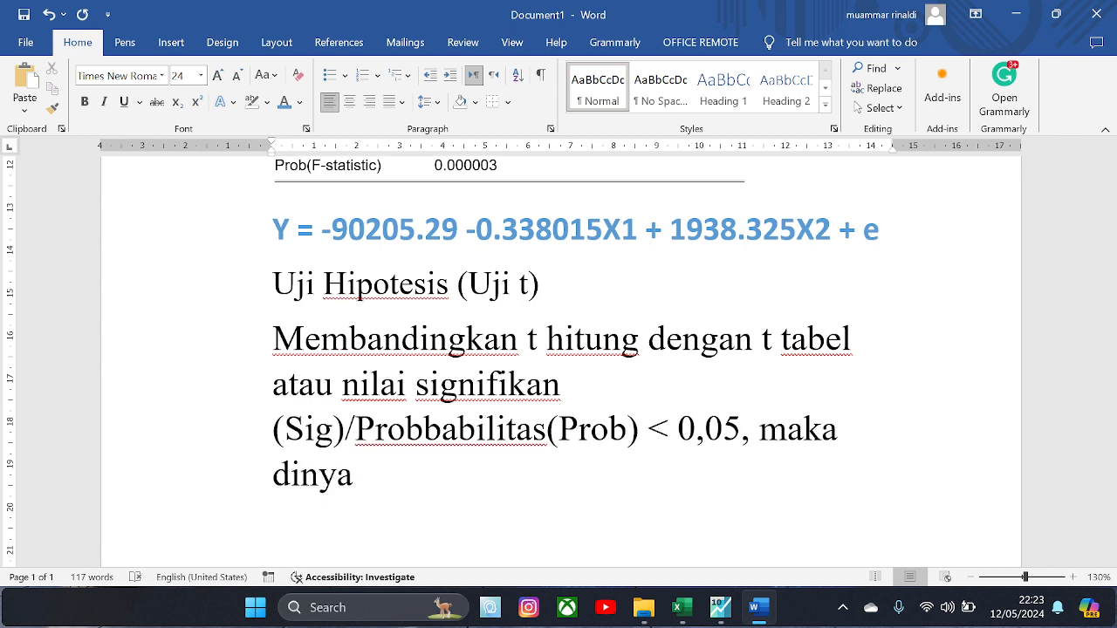
{"action": "key", "text": "BackSpace"}
{"action": "type", "text": "atakan"}
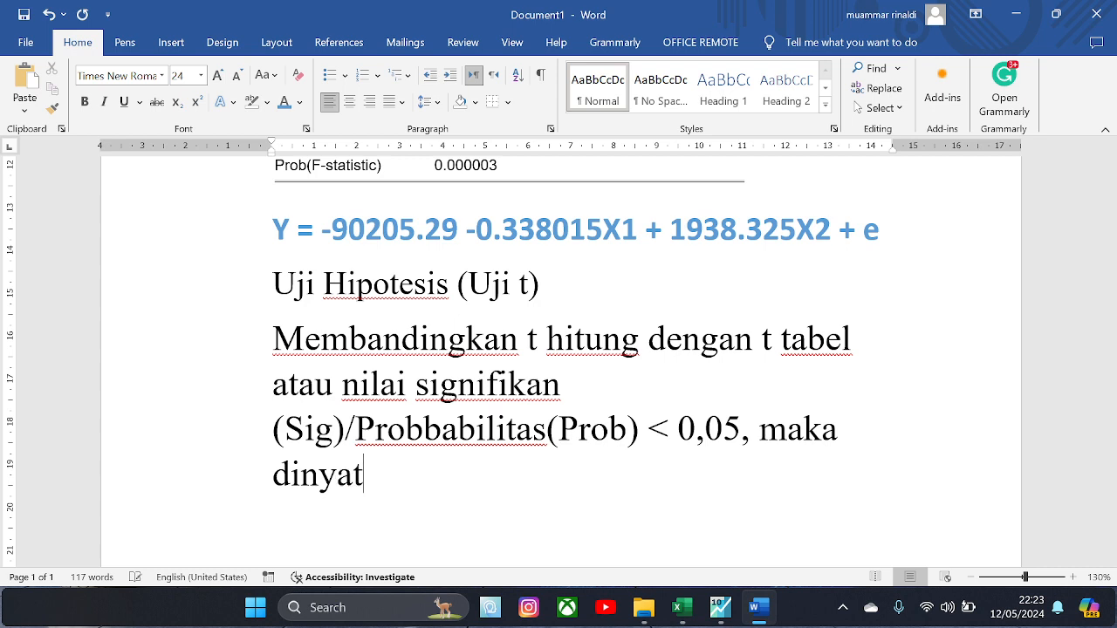
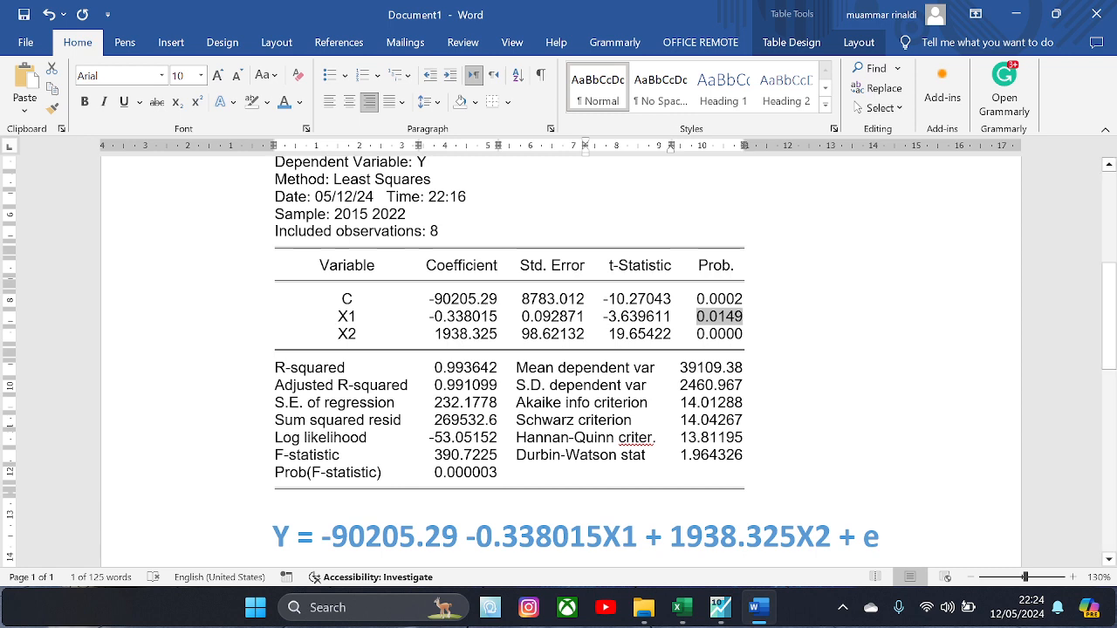
Step: Examine the probability, t-statistic and coefficient sign of X1 in the regression output table
{"action": "left_click_drag", "start_coordinate": [697, 317], "coordinate": [742, 319]}
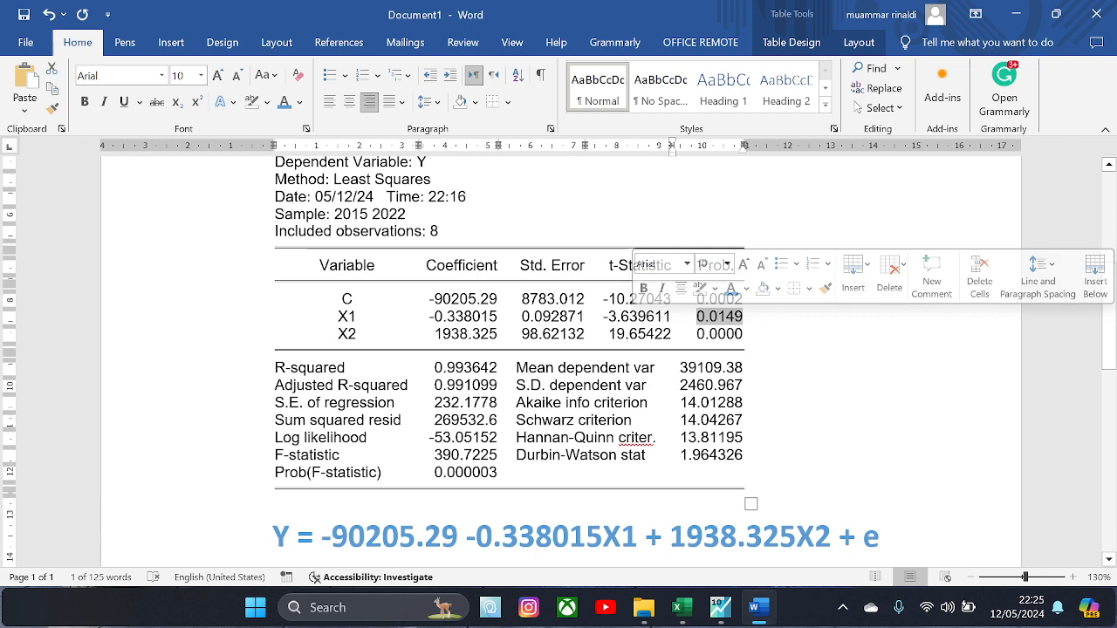
{"action": "double_click", "coordinate": [606, 317]}
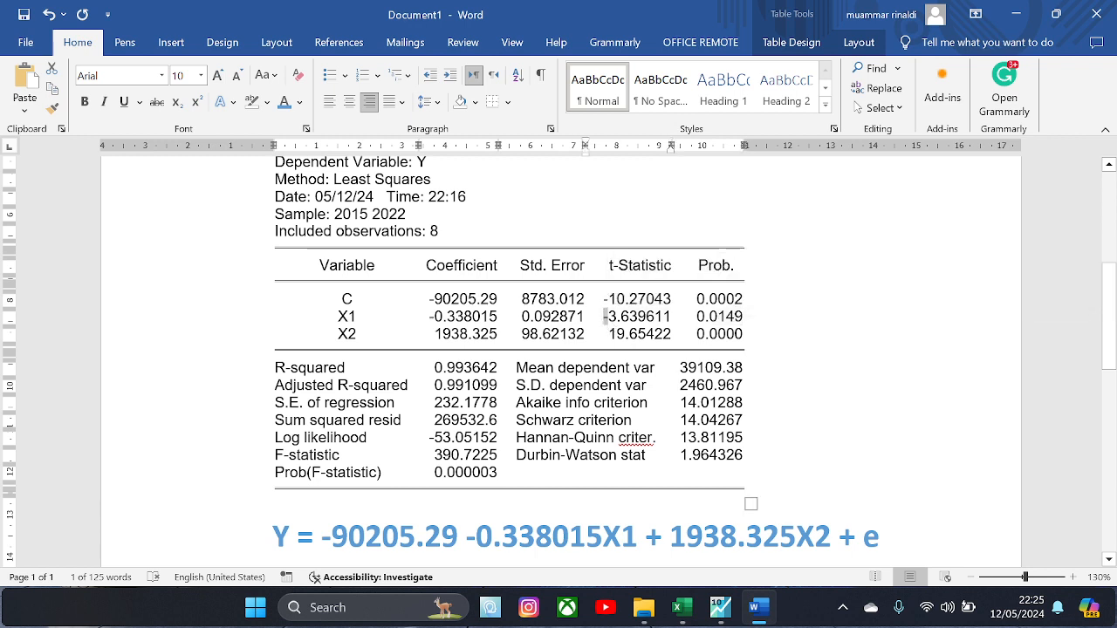
{"action": "double_click", "coordinate": [431, 316]}
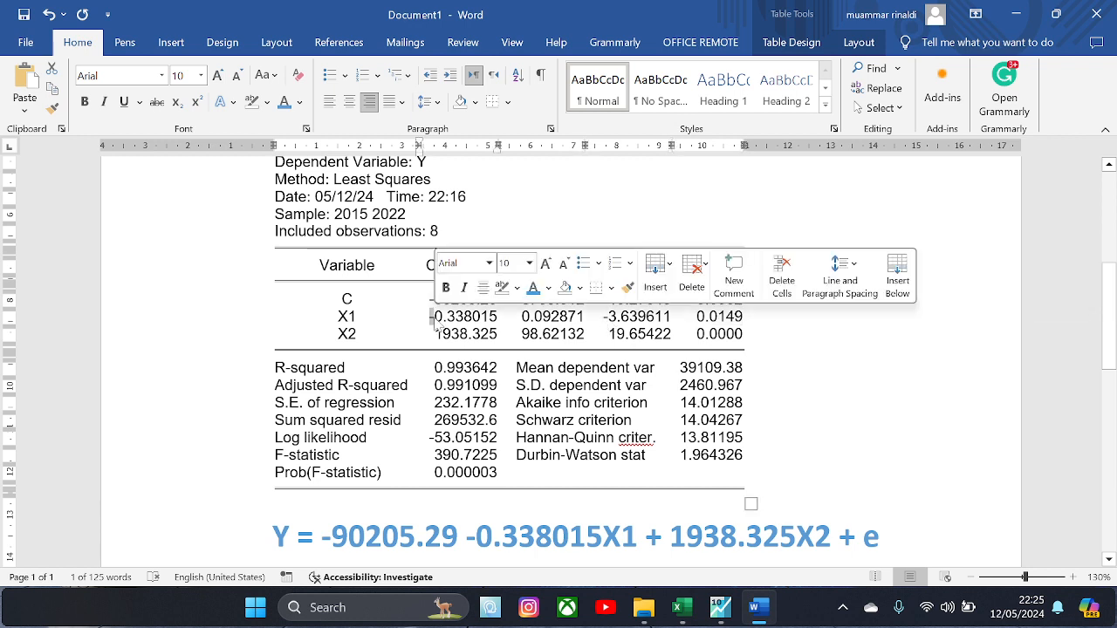
{"action": "left_click", "coordinate": [608, 317]}
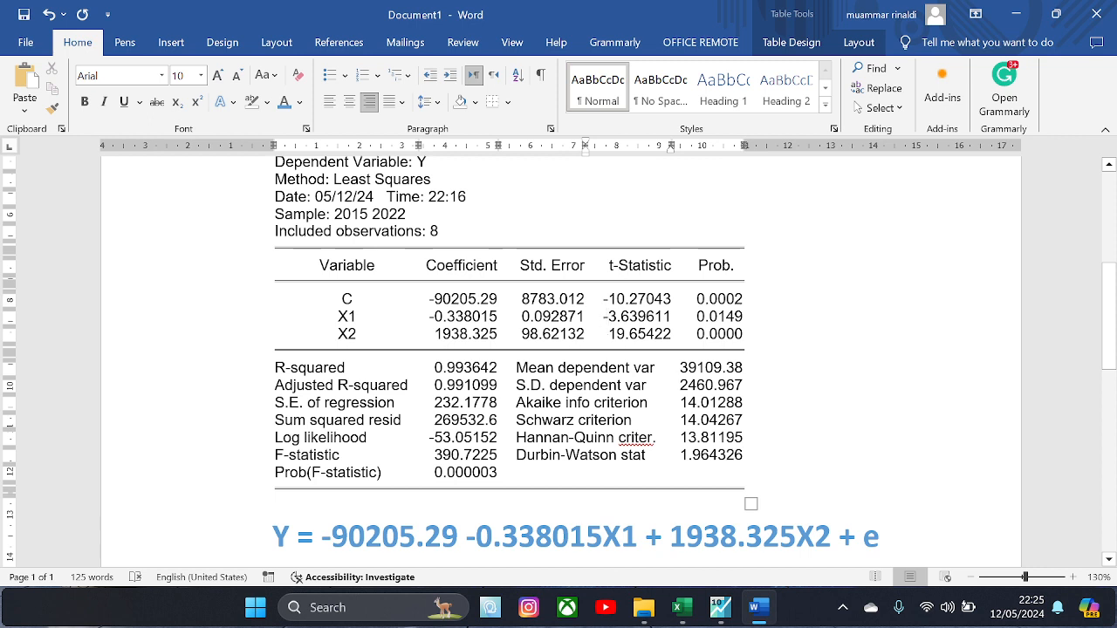
{"action": "left_click_drag", "start_coordinate": [608, 317], "coordinate": [645, 316]}
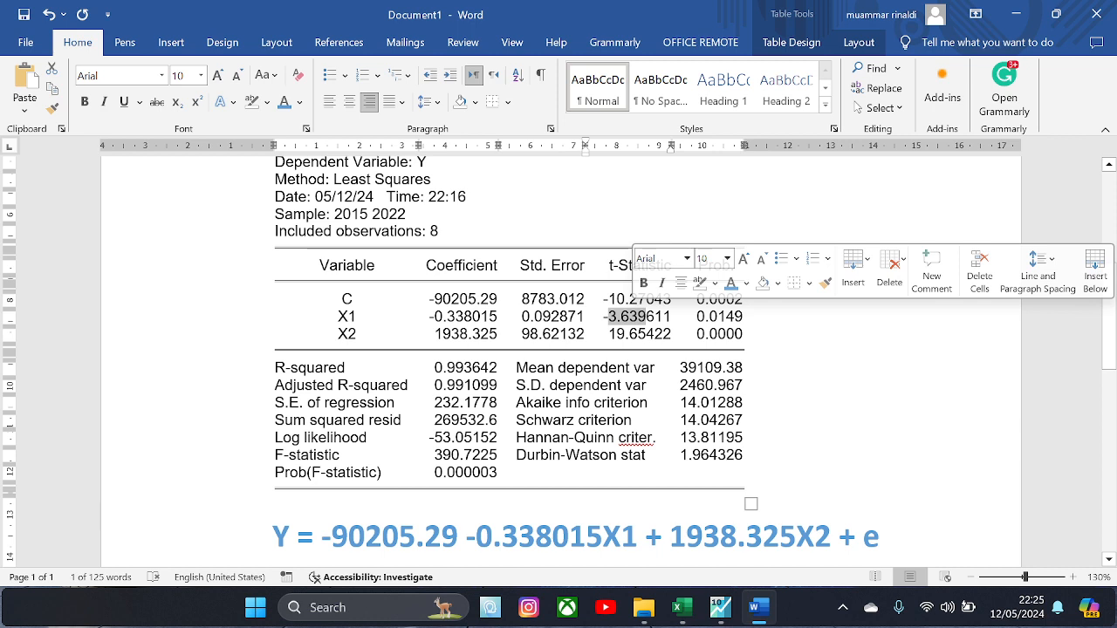
{"action": "left_click", "coordinate": [697, 316]}
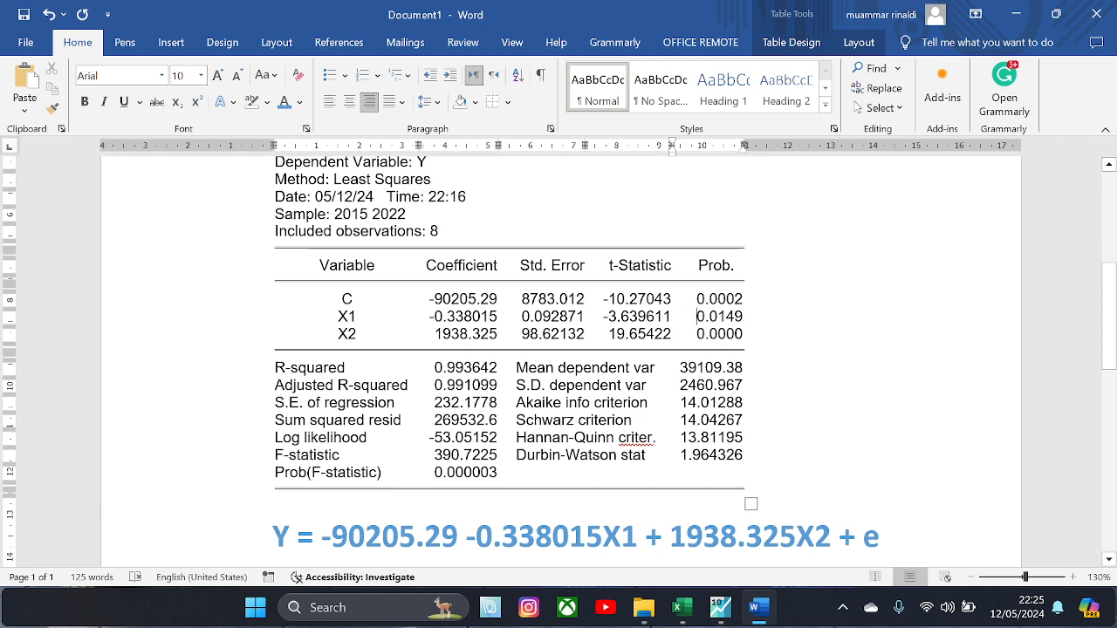
Step: Copy the probability value 0.0149 of X1 from the regression output table
{"action": "left_click_drag", "start_coordinate": [697, 316], "coordinate": [741, 318]}
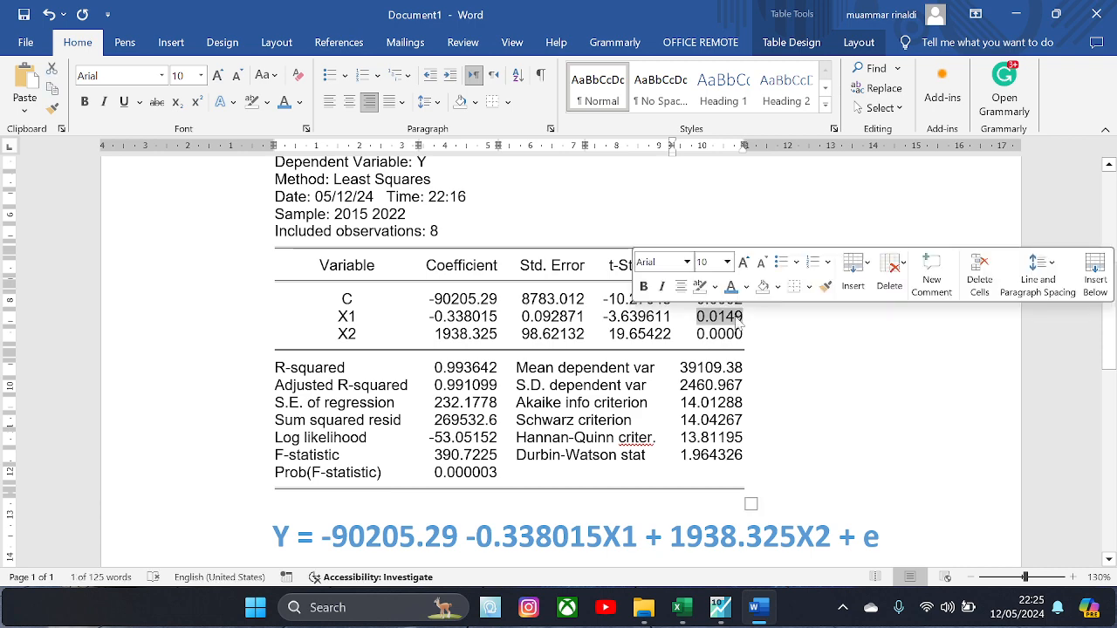
{"action": "scroll", "coordinate": [740, 321], "scroll_direction": "down", "scroll_amount": 6}
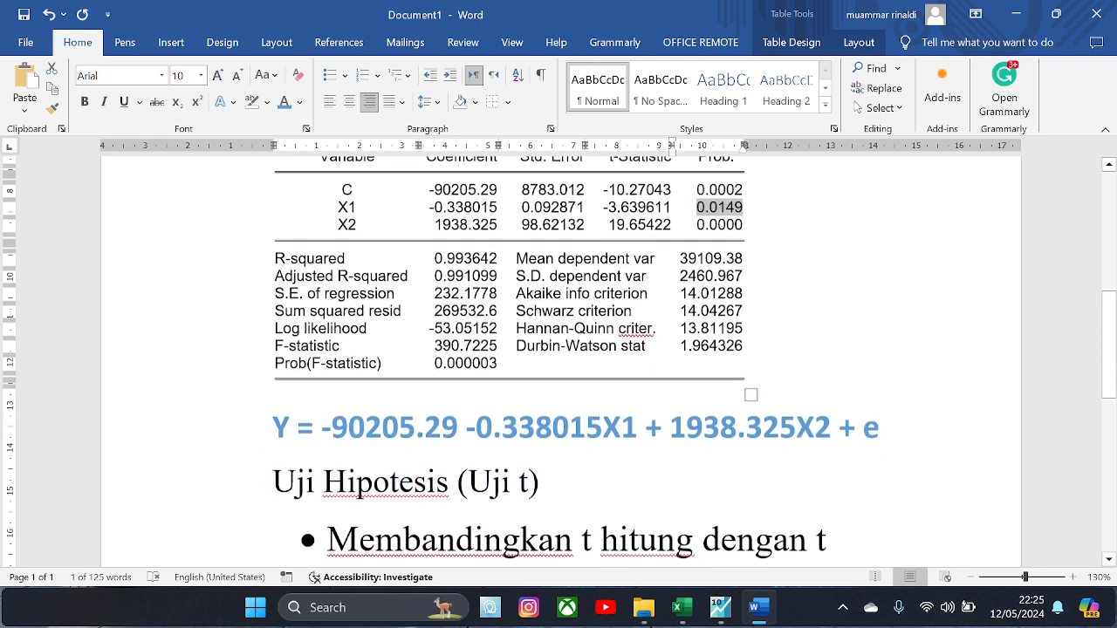
{"action": "scroll", "coordinate": [646, 361], "scroll_direction": "up", "scroll_amount": 6}
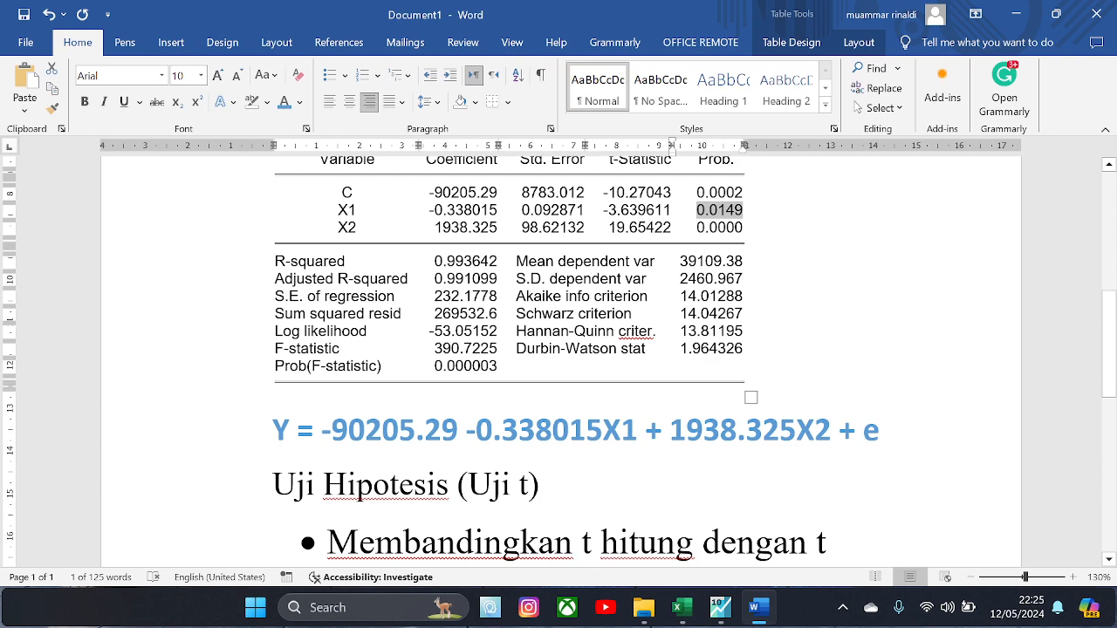
{"action": "scroll", "coordinate": [736, 316], "scroll_direction": "up", "scroll_amount": 2}
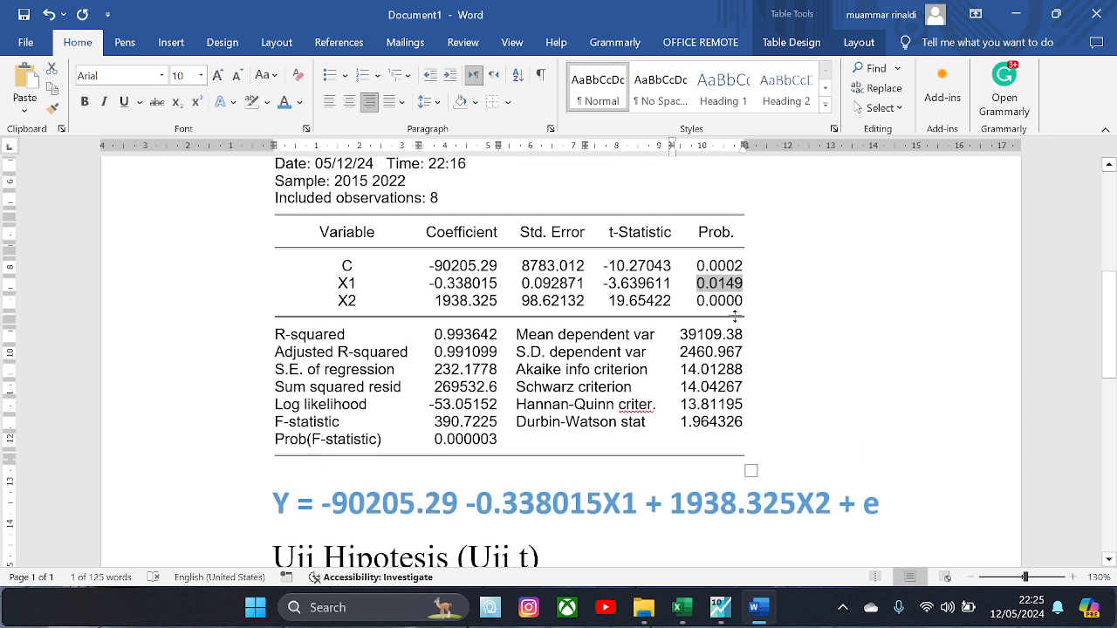
{"action": "scroll", "coordinate": [735, 316], "scroll_direction": "down", "scroll_amount": 1}
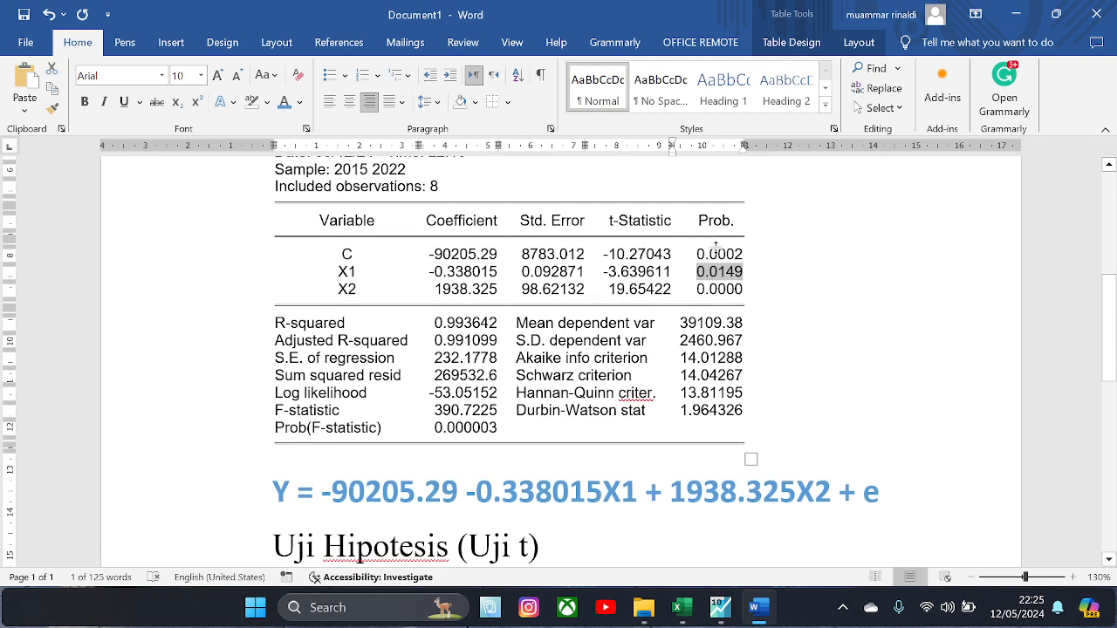
{"action": "right_click", "coordinate": [721, 277]}
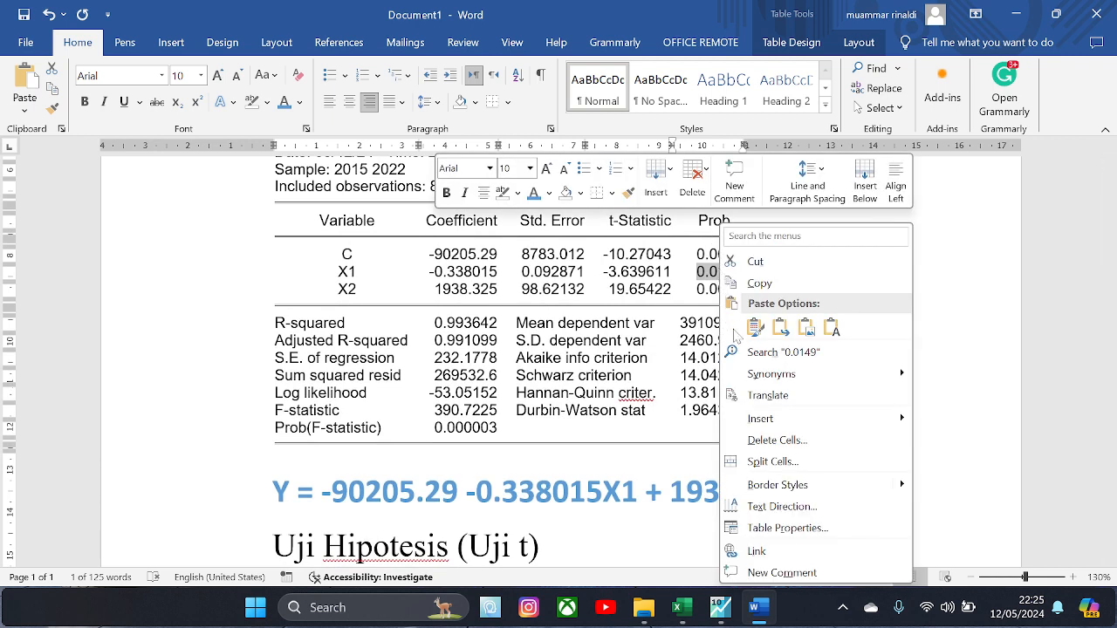
{"action": "left_click", "coordinate": [759, 284]}
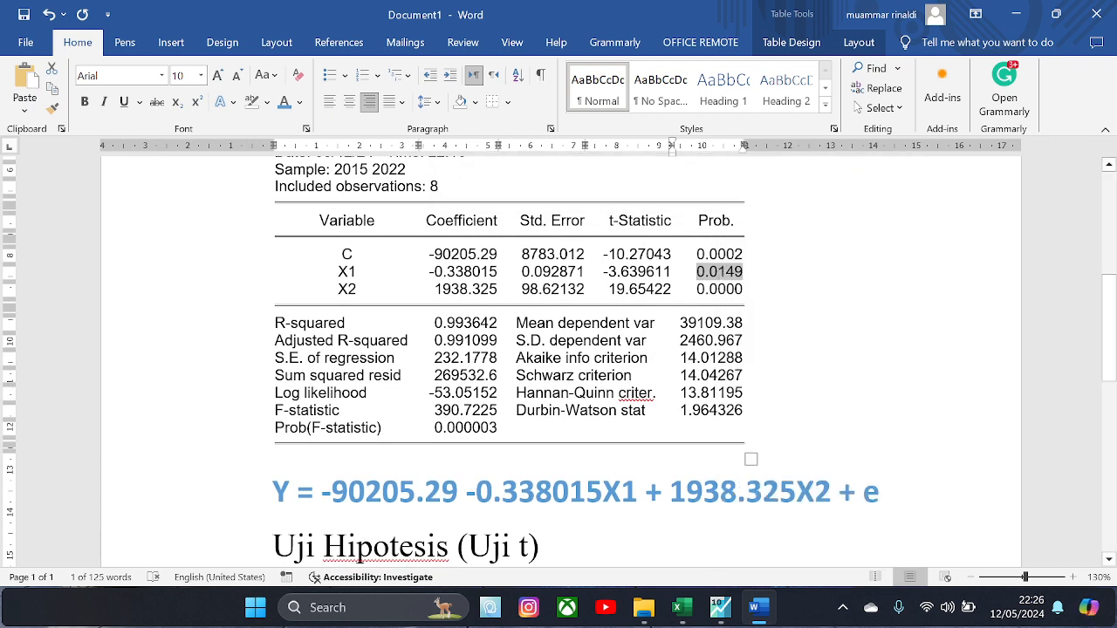
{"action": "scroll", "coordinate": [765, 291], "scroll_direction": "down", "scroll_amount": 10}
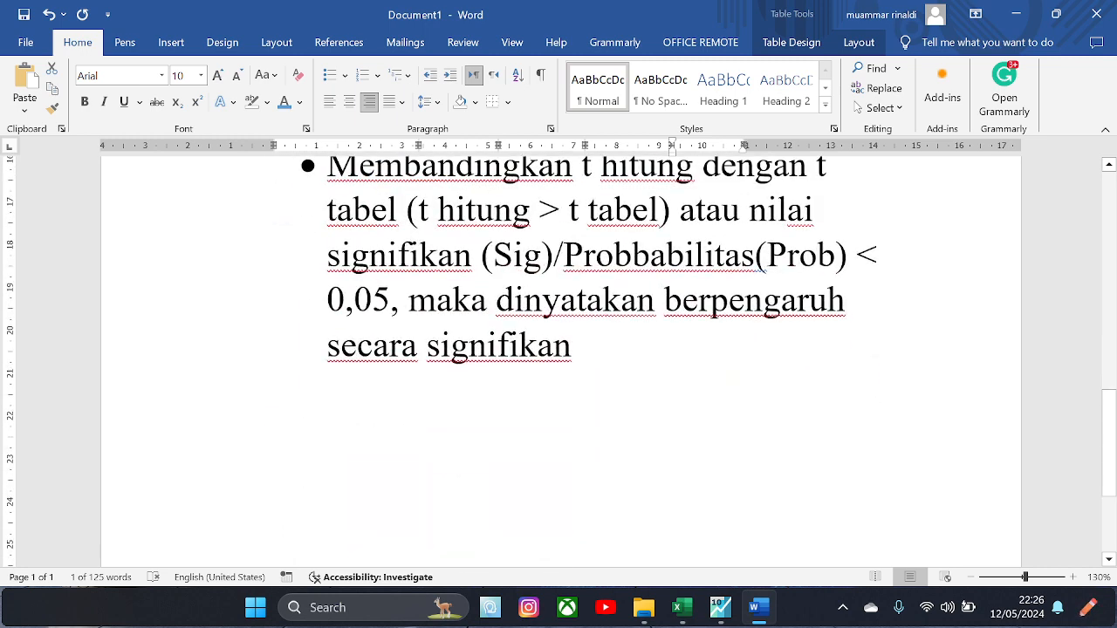
Step: Start a new sentence after "secara signifikan" with "Nilai Prob" and the copied value 0.0149, matched to the surrounding text formatting
{"action": "left_click", "coordinate": [573, 345]}
{"action": "type", "text": ". "}
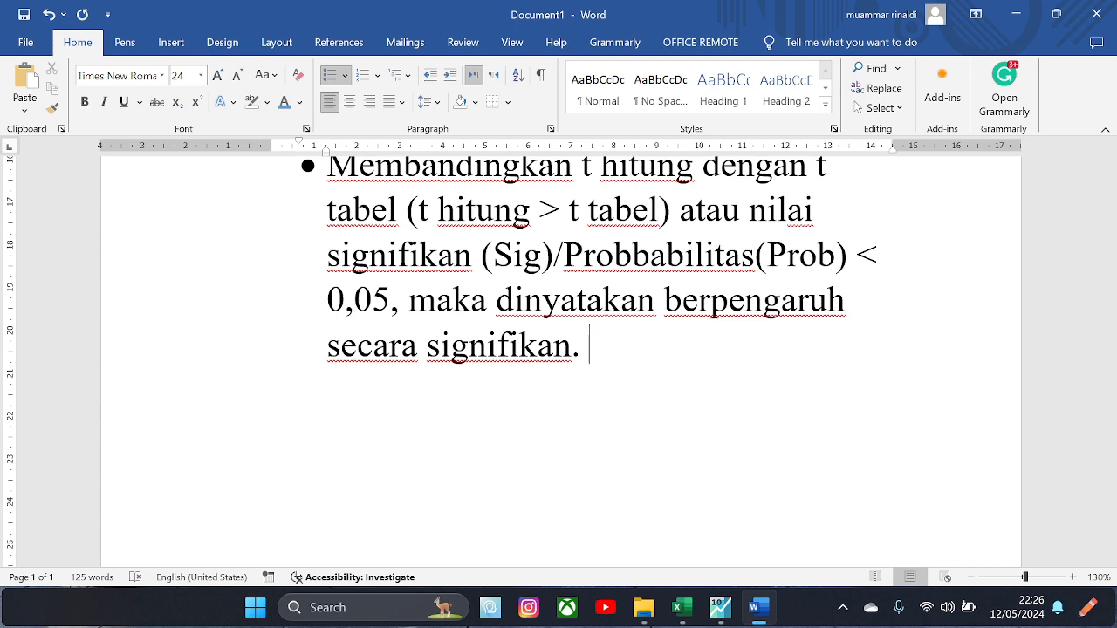
{"action": "type", "text": "nilai "}
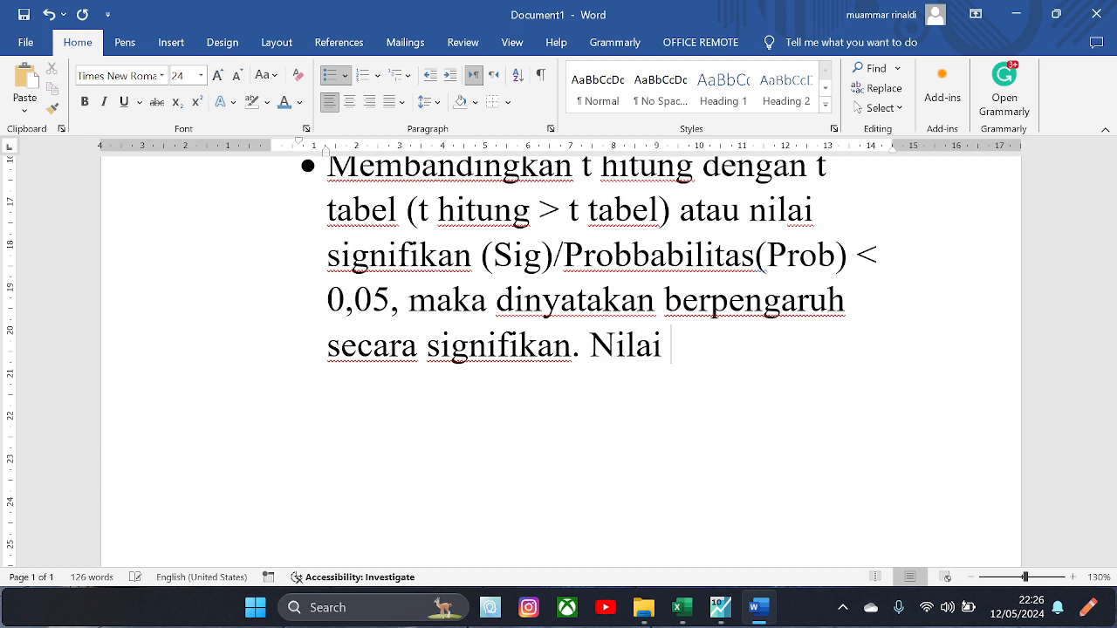
{"action": "type", "text": "Prob"}
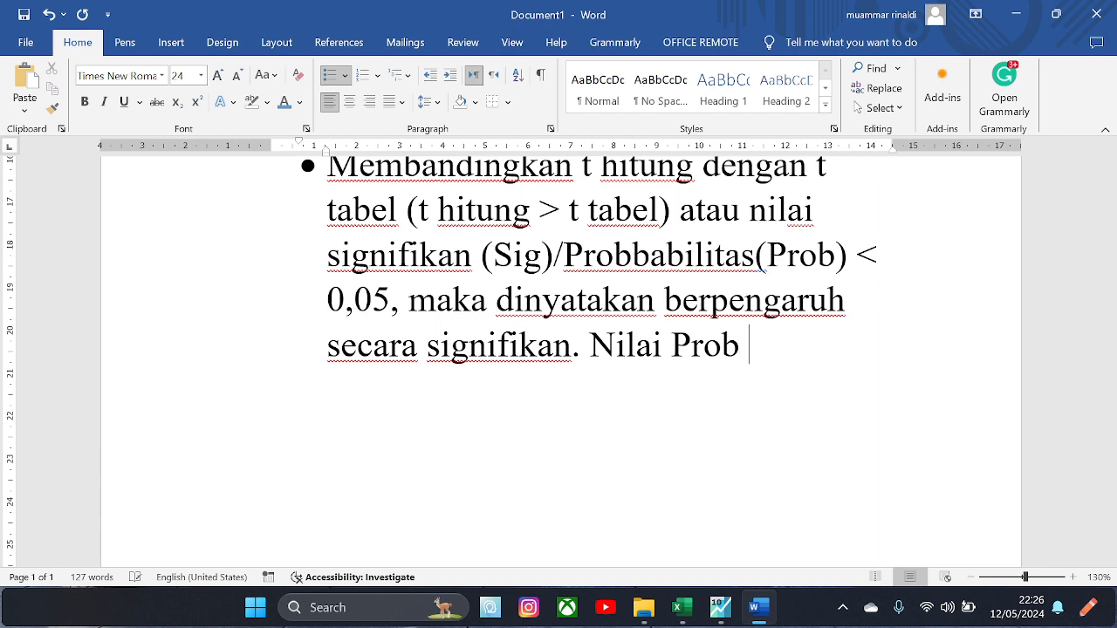
{"action": "key", "text": "ctrl+v"}
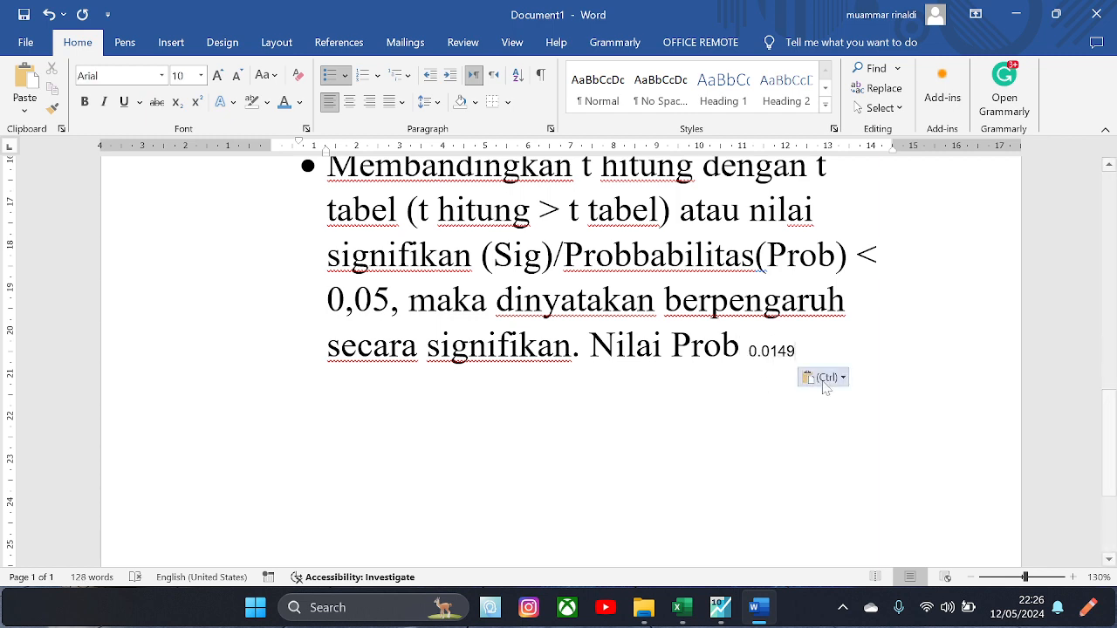
{"action": "left_click", "coordinate": [823, 377]}
{"action": "left_click", "coordinate": [890, 425]}
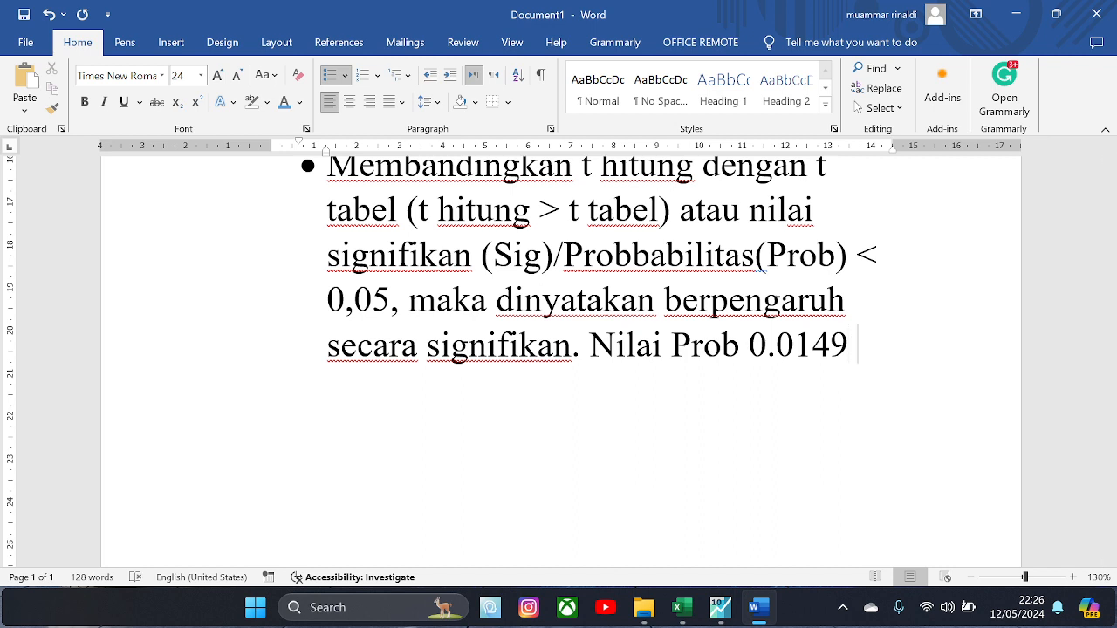
Step: Continue the sentence after 0.0149 with the comparison "< 0.05= artinya"
{"action": "type", "text": "< 0"}
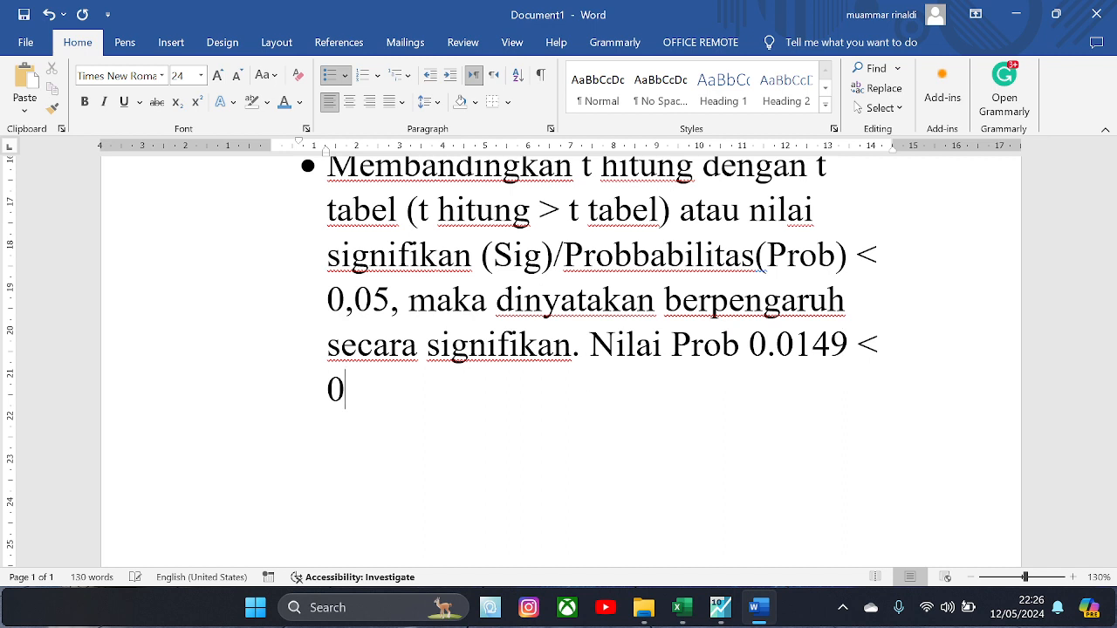
{"action": "type", "text": ",05"}
{"action": "key", "text": "BackSpace"}
{"action": "key", "text": "BackSpace"}
{"action": "key", "text": "BackSpace"}
{"action": "type", "text": ".05= artinya"}
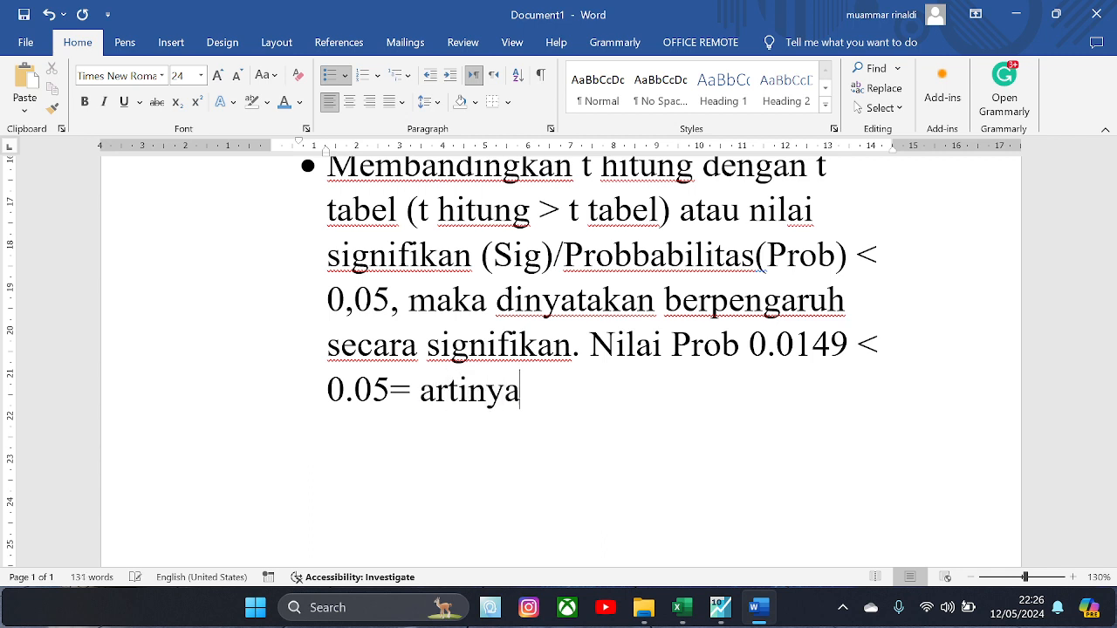
Step: Extend the sentence after "artinya" with "bahwa variabel"
{"action": "type", "text": " bawa"}
{"action": "key", "text": "BackSpace"}
{"action": "type", "text": "wa"}
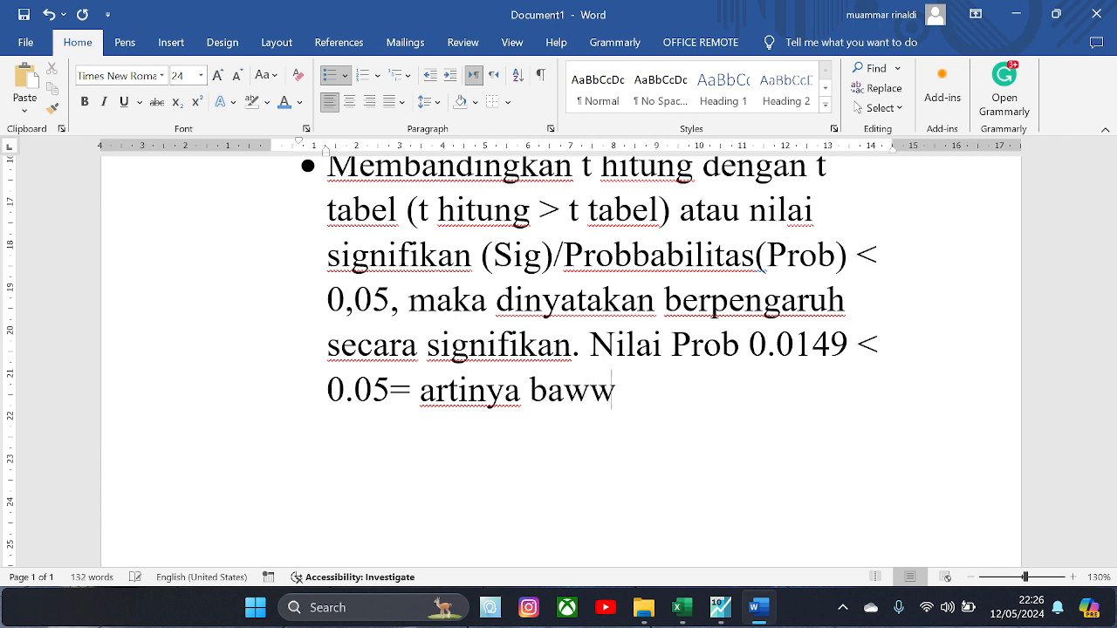
{"action": "key", "text": "BackSpace"}
{"action": "key", "text": "BackSpace"}
{"action": "key", "text": "BackSpace"}
{"action": "type", "text": "hwa"}
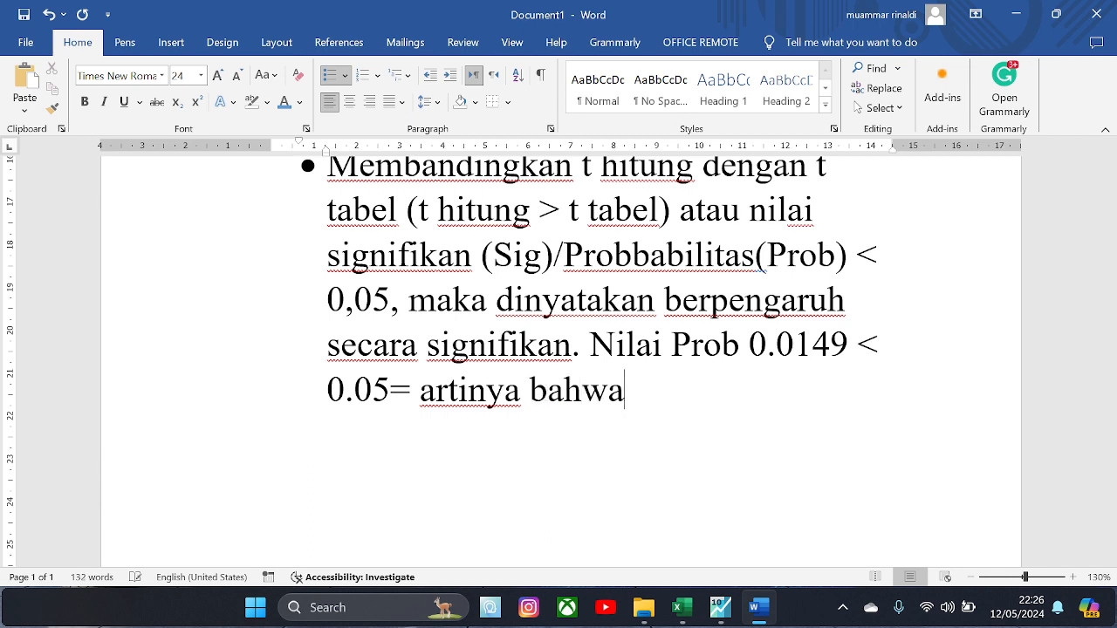
{"action": "type", "text": " variabel"}
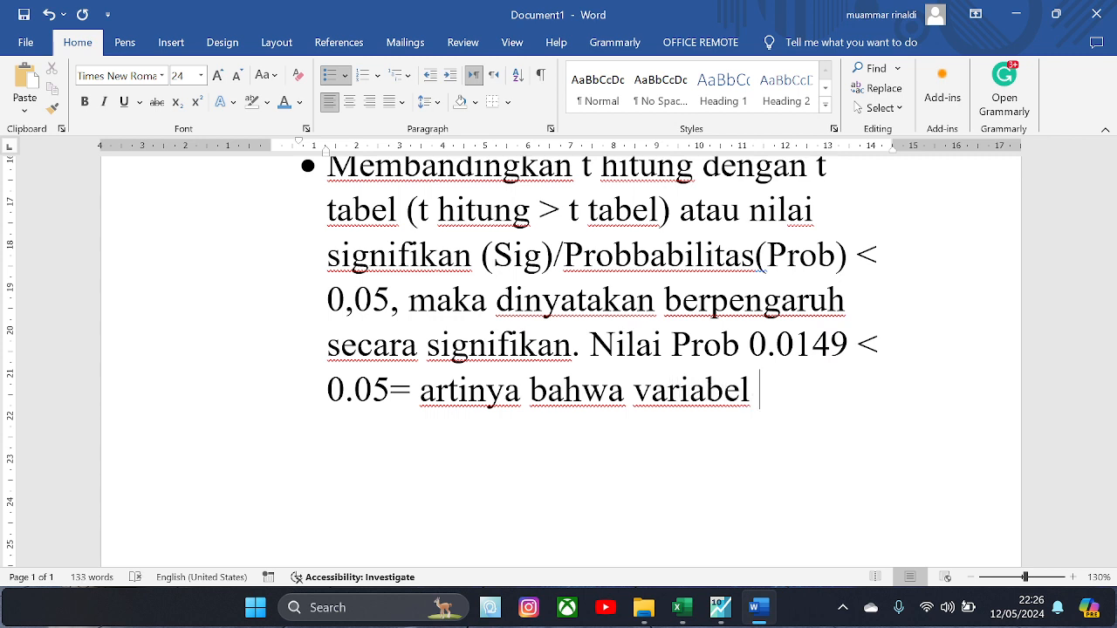
Step: Complete the sentence after "variabel" with "X1 (kemiskinan) perpengaruh secara signifikan."
{"action": "type", "text": " X1 (kemis"}
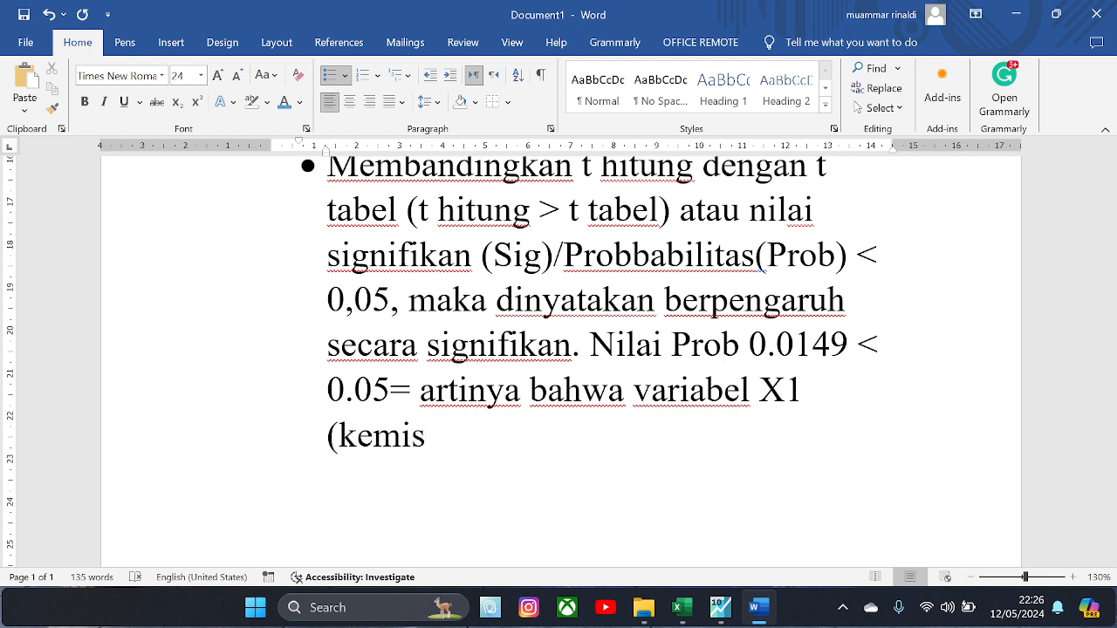
{"action": "type", "text": "kinan) per"}
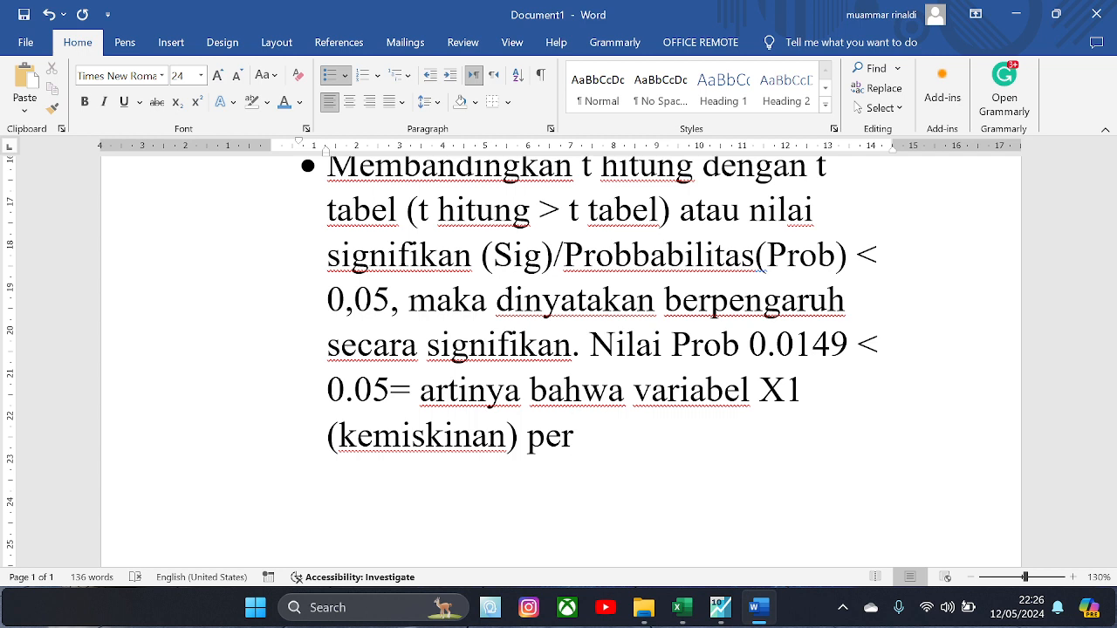
{"action": "type", "text": "pengaruh "}
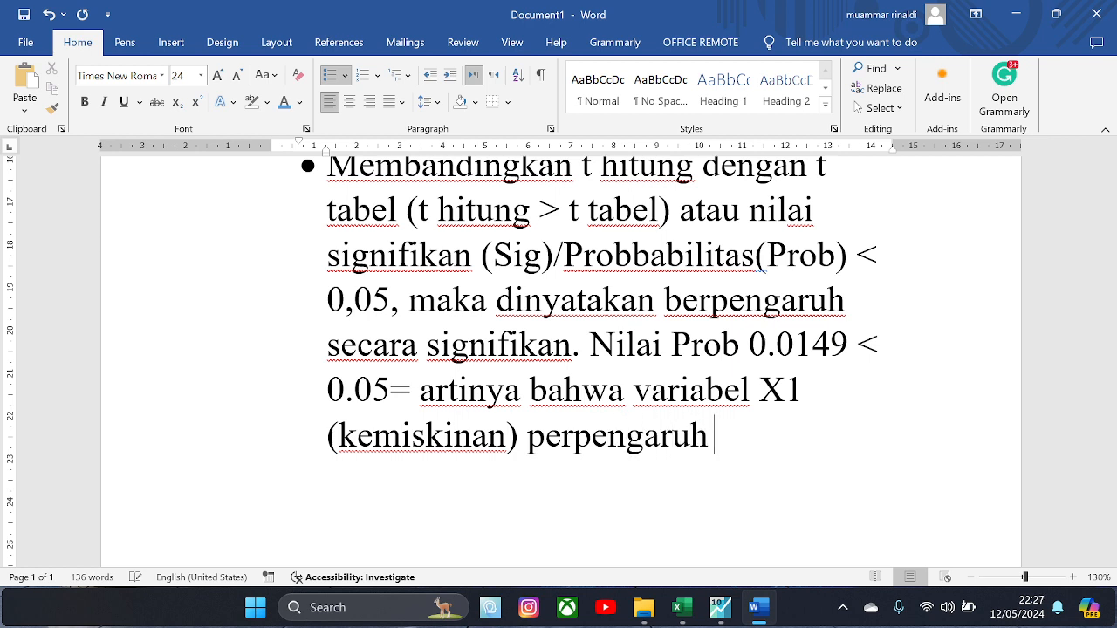
{"action": "type", "text": "secara "}
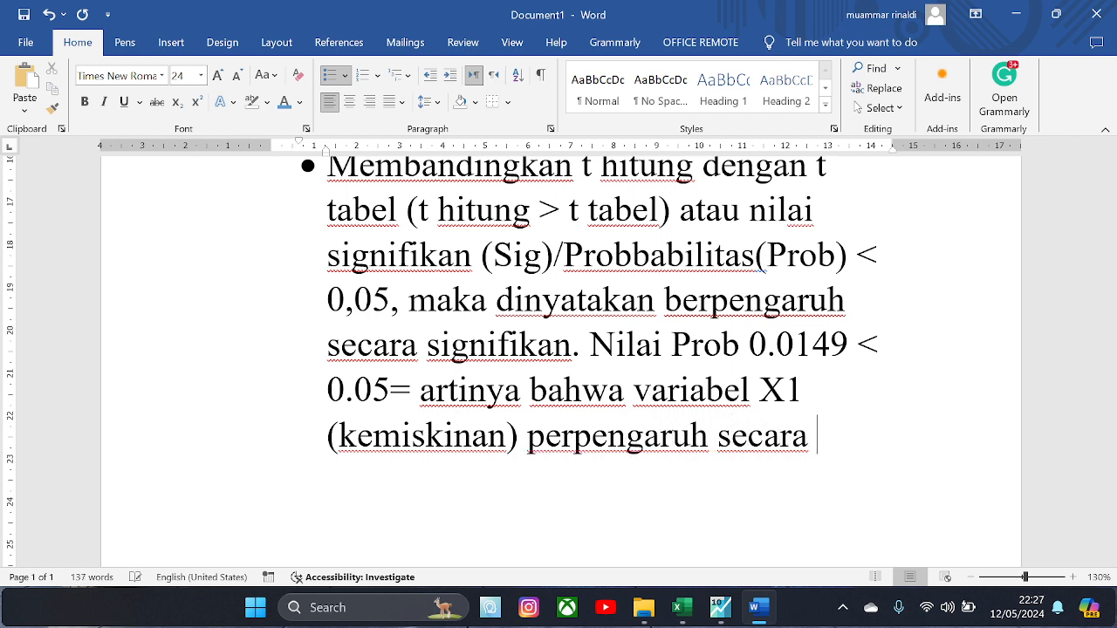
{"action": "type", "text": "signis"}
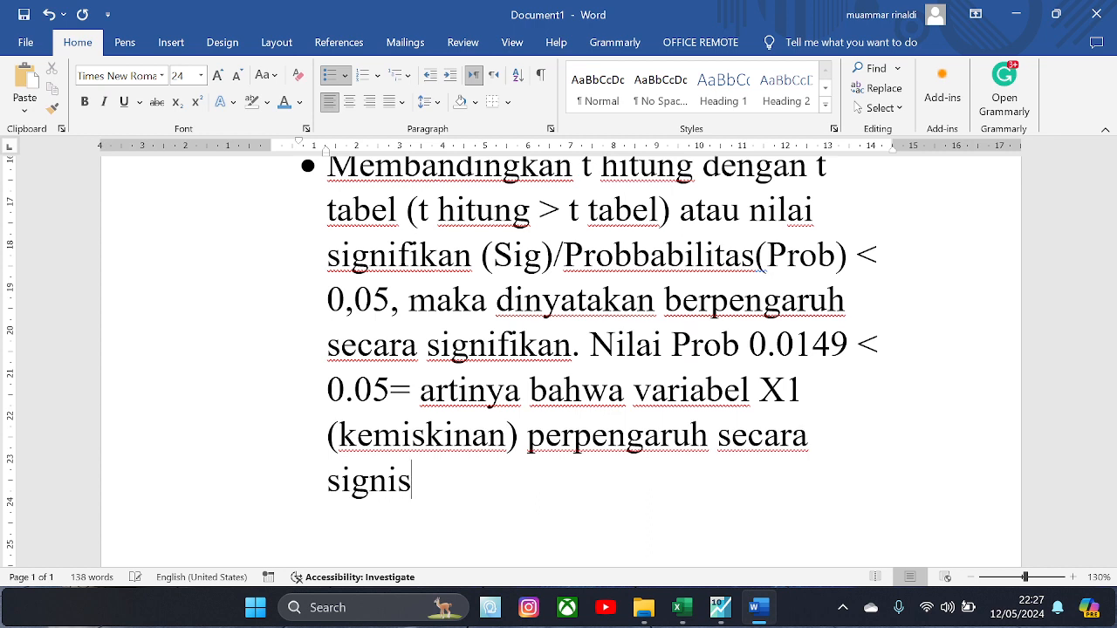
{"action": "key", "text": "BackSpace"}
{"action": "type", "text": "fikan."}
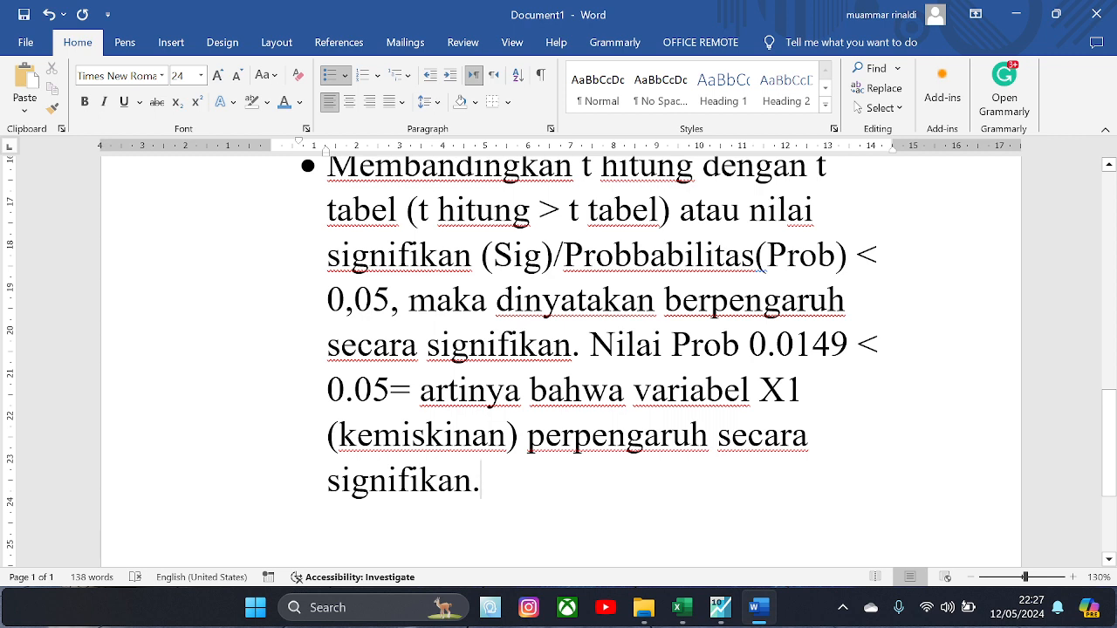
Step: Correct the misspelled word "perpengaruh" after "(kemiskinan)" to "berpengaruh"
{"action": "left_click", "coordinate": [545, 434]}
{"action": "key", "text": "BackSpace"}
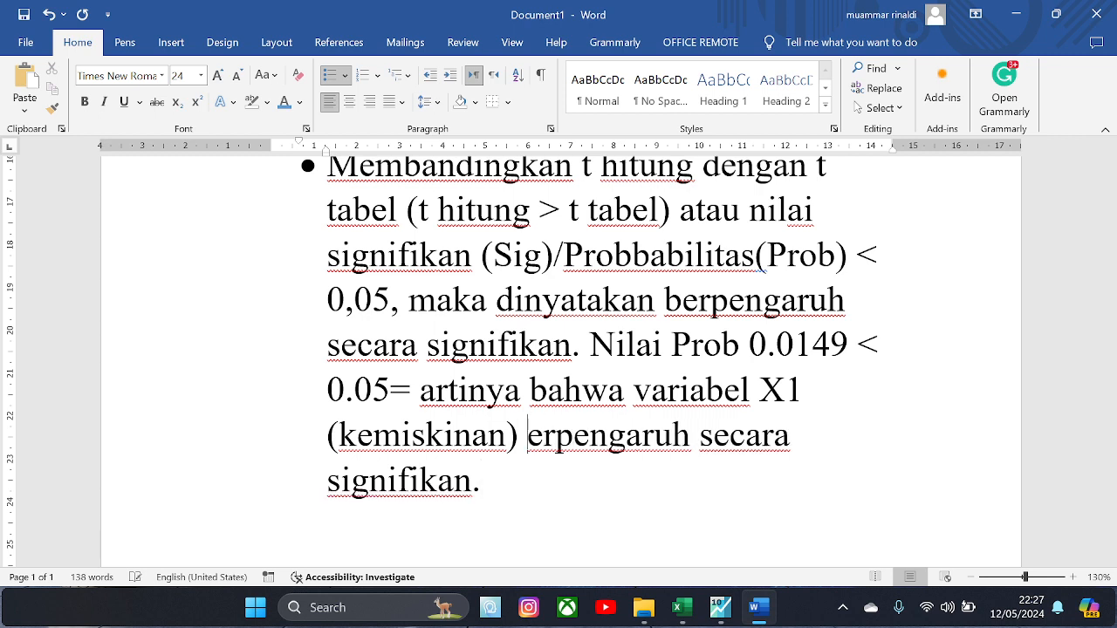
{"action": "type", "text": "b"}
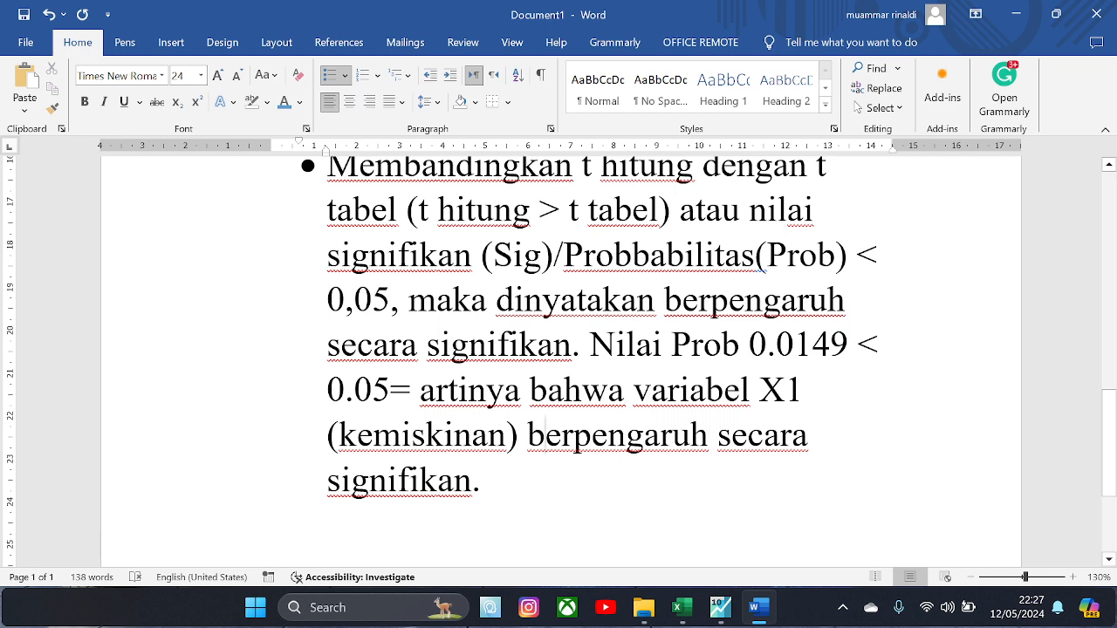
Step: Insert "negetif" after "berpengaruh" in the X1 sentence and replace the following "secara" with "dan"
{"action": "left_click", "coordinate": [707, 434]}
{"action": "type", "text": "negetif"}
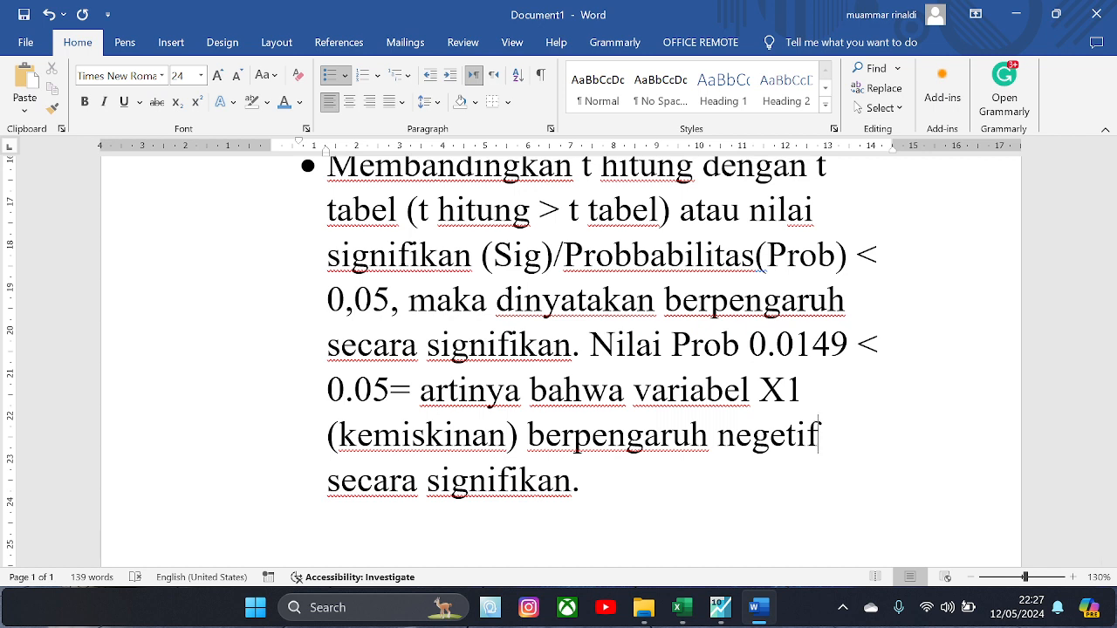
{"action": "left_click_drag", "start_coordinate": [328, 489], "coordinate": [413, 503]}
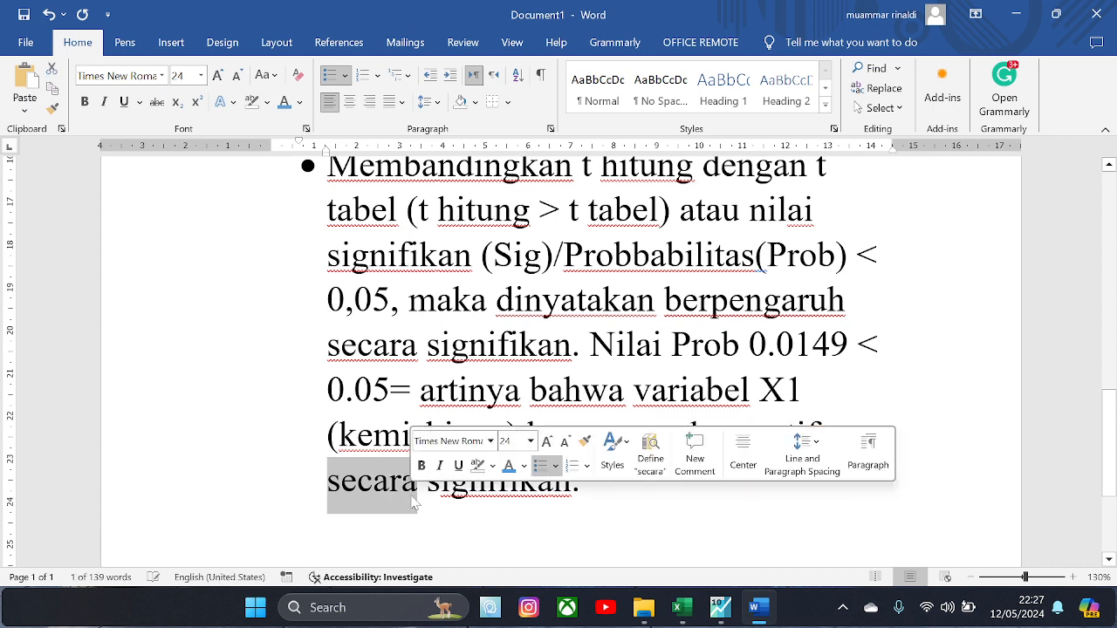
{"action": "type", "text": "dan"}
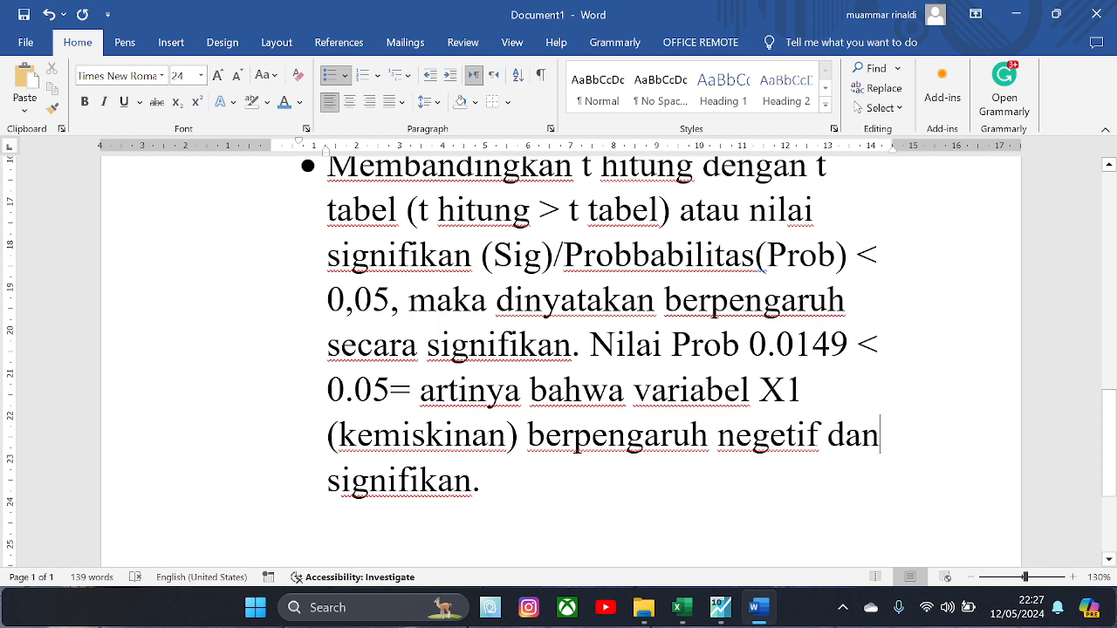
Step: Add "terhadap pertumbuhan ekonomi (Y)" after "signifikan", before the full stop of the X1 sentence
{"action": "type", "text": "terha"}
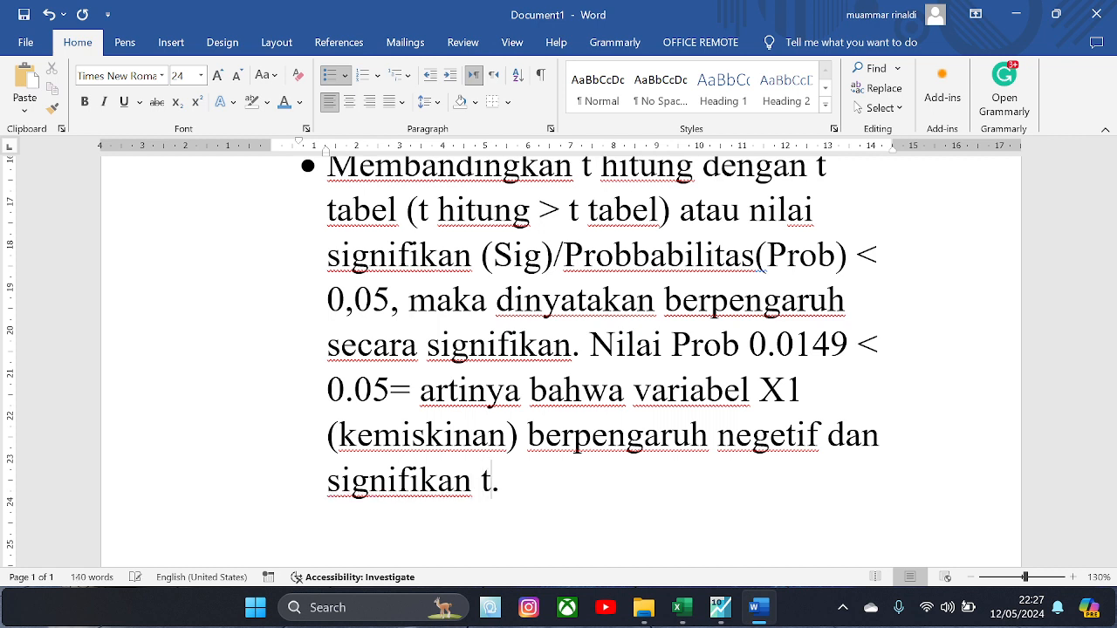
{"action": "type", "text": "dap pert"}
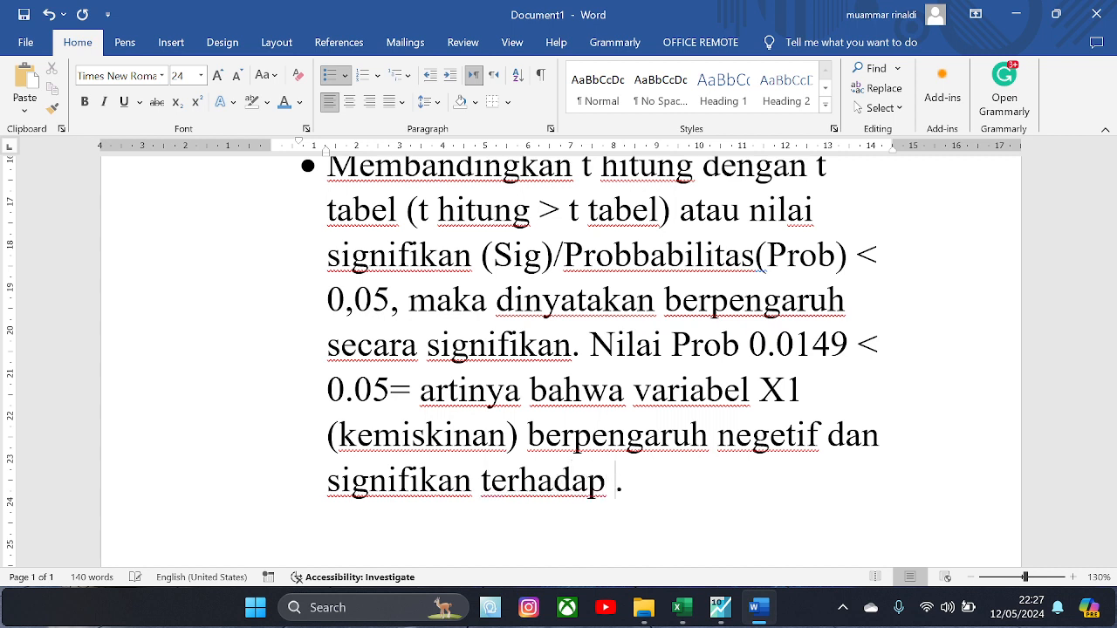
{"action": "type", "text": "umbuhan e"}
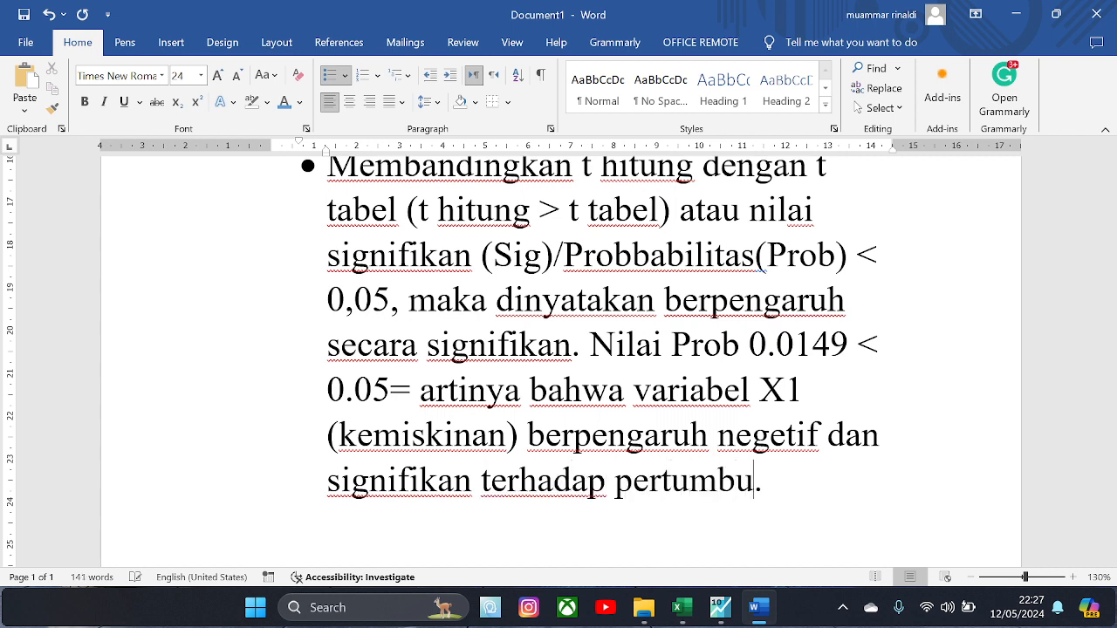
{"action": "type", "text": "konomi "}
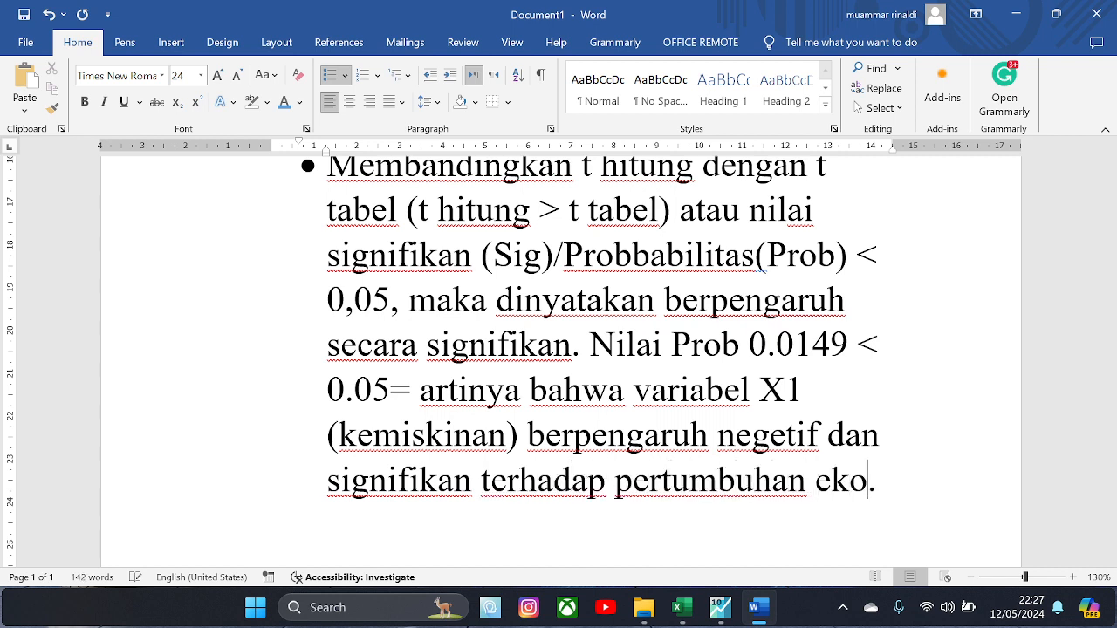
{"action": "type", "text": "(Y"}
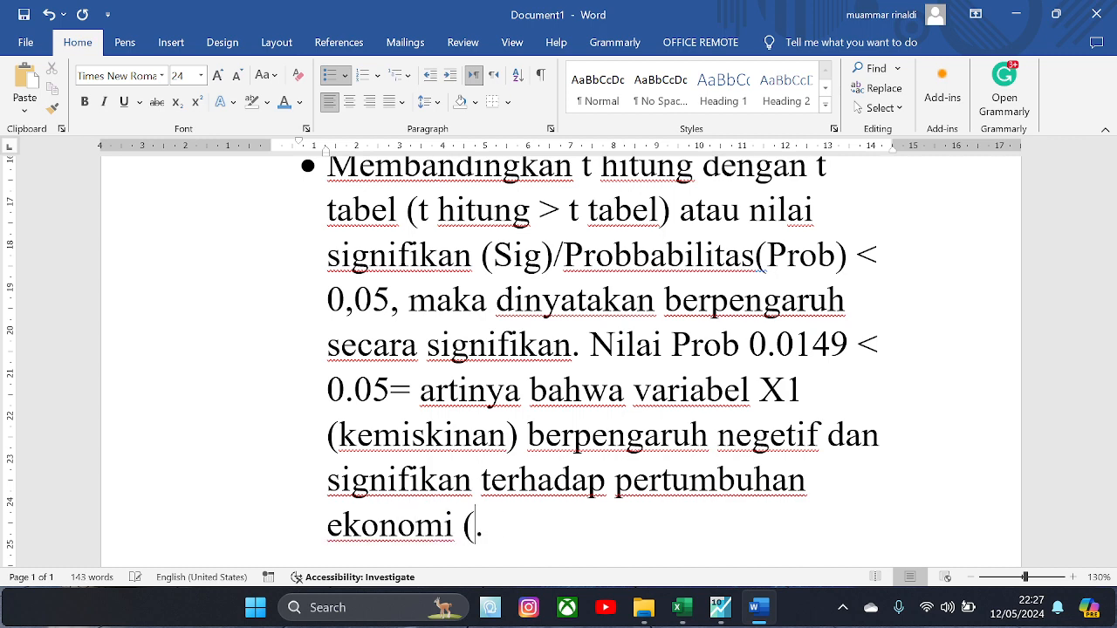
{"action": "type", "text": ")"}
Step: Examine the probability of X2 in the regression output table and compare the table with the written t-test criterion
{"action": "scroll", "coordinate": [558, 362], "scroll_direction": "up", "scroll_amount": 1}
{"action": "scroll", "coordinate": [559, 362], "scroll_direction": "down", "scroll_amount": 1}
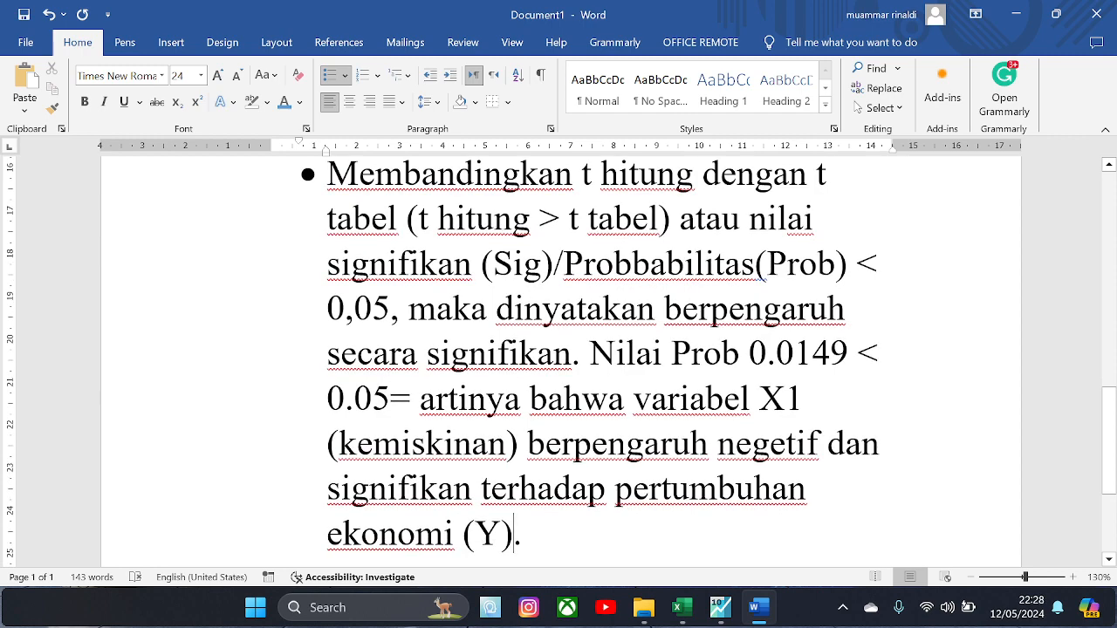
{"action": "scroll", "coordinate": [623, 419], "scroll_direction": "up", "scroll_amount": 8}
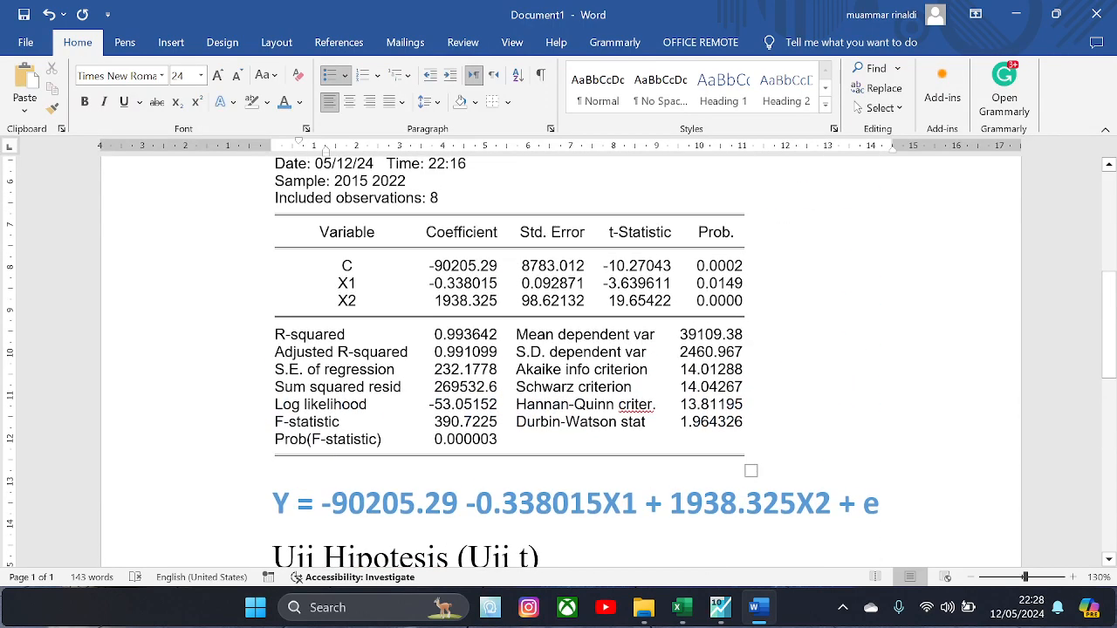
{"action": "left_click_drag", "start_coordinate": [696, 301], "coordinate": [738, 312]}
{"action": "left_click", "coordinate": [754, 304]}
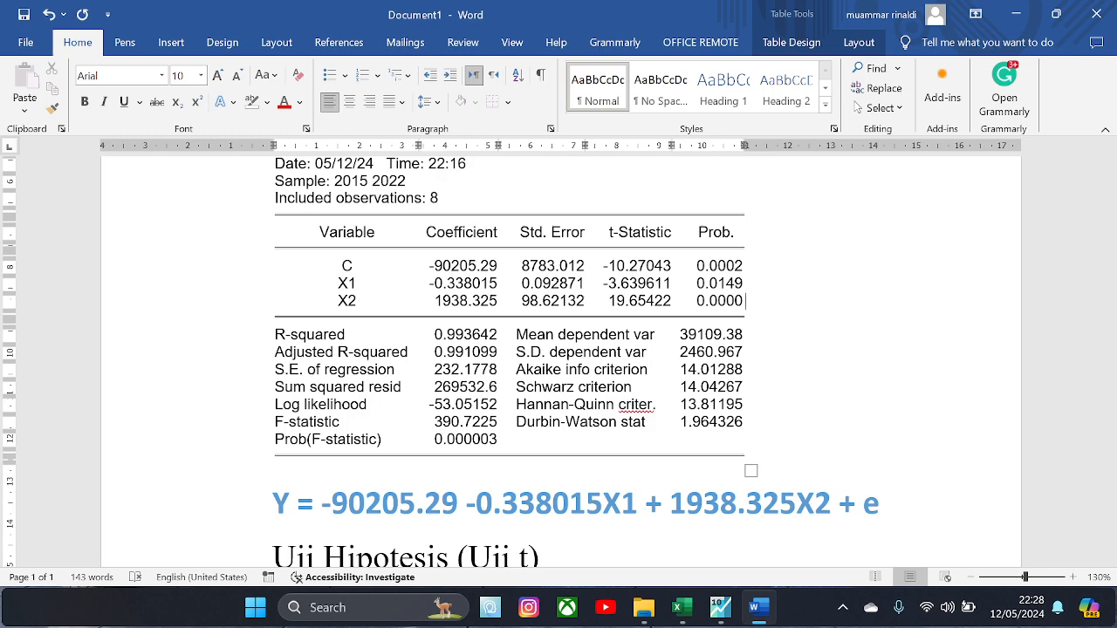
{"action": "scroll", "coordinate": [559, 362], "scroll_direction": "down", "scroll_amount": 12}
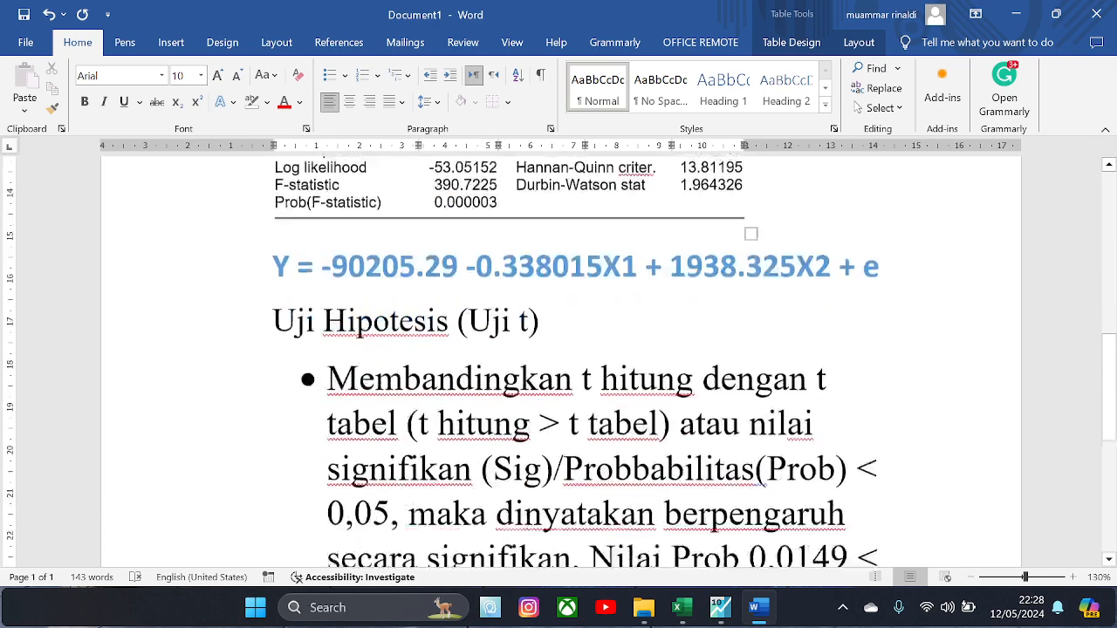
{"action": "scroll", "coordinate": [558, 362], "scroll_direction": "up", "scroll_amount": 13}
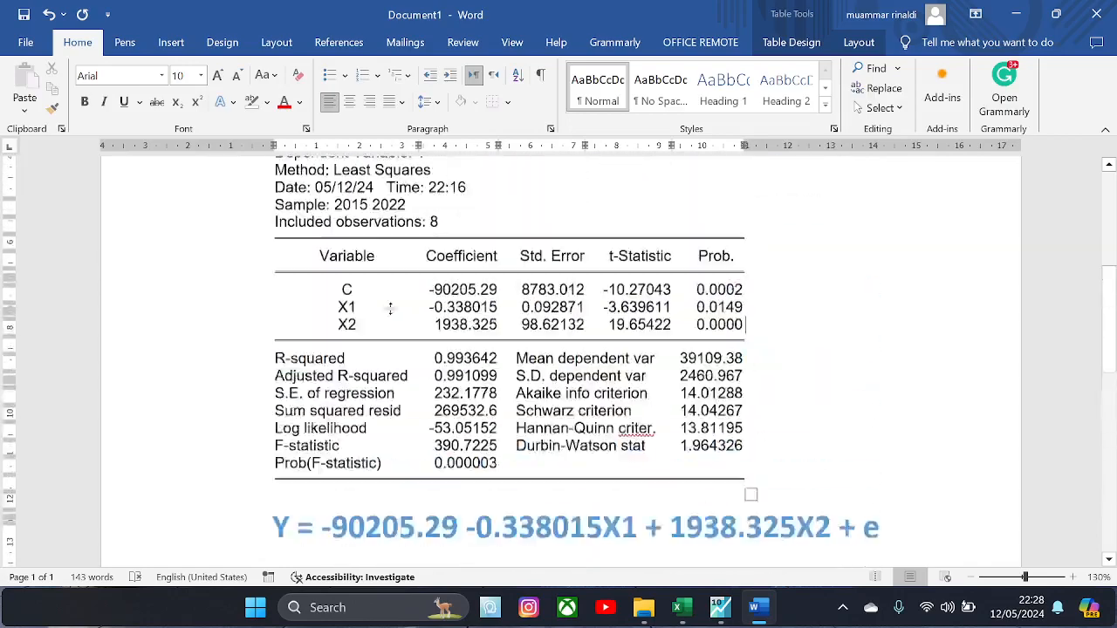
{"action": "scroll", "coordinate": [558, 362], "scroll_direction": "down", "scroll_amount": 12}
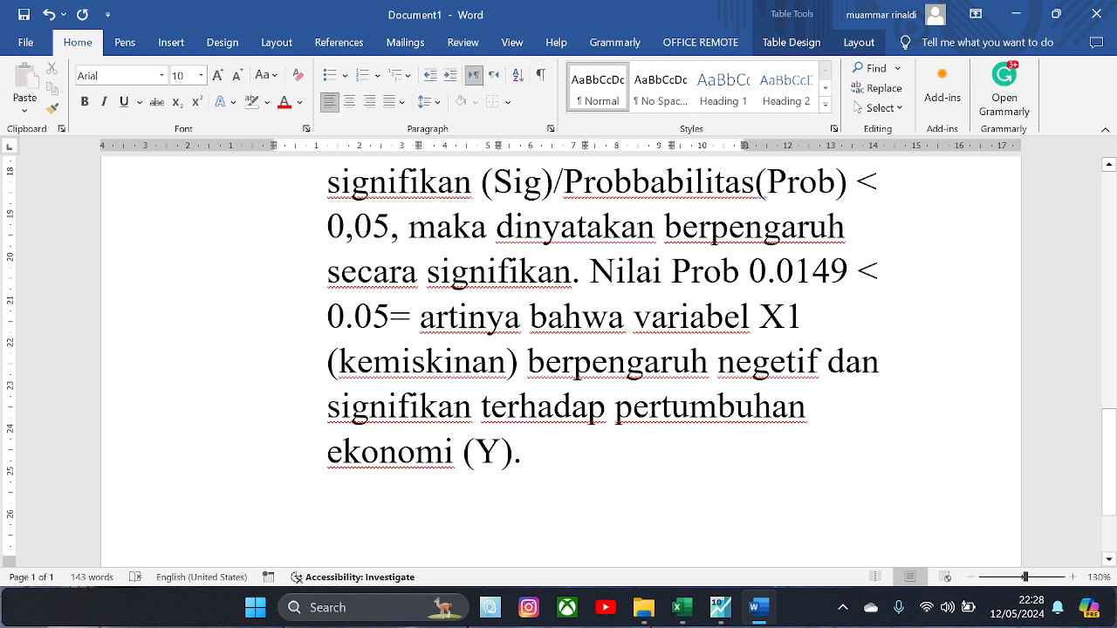
Step: Insert "X1" after "Nilai Prob" and copy the whole result sentence through "ekonomi (Y)."
{"action": "left_click", "coordinate": [740, 272]}
{"action": "type", "text": "X "}
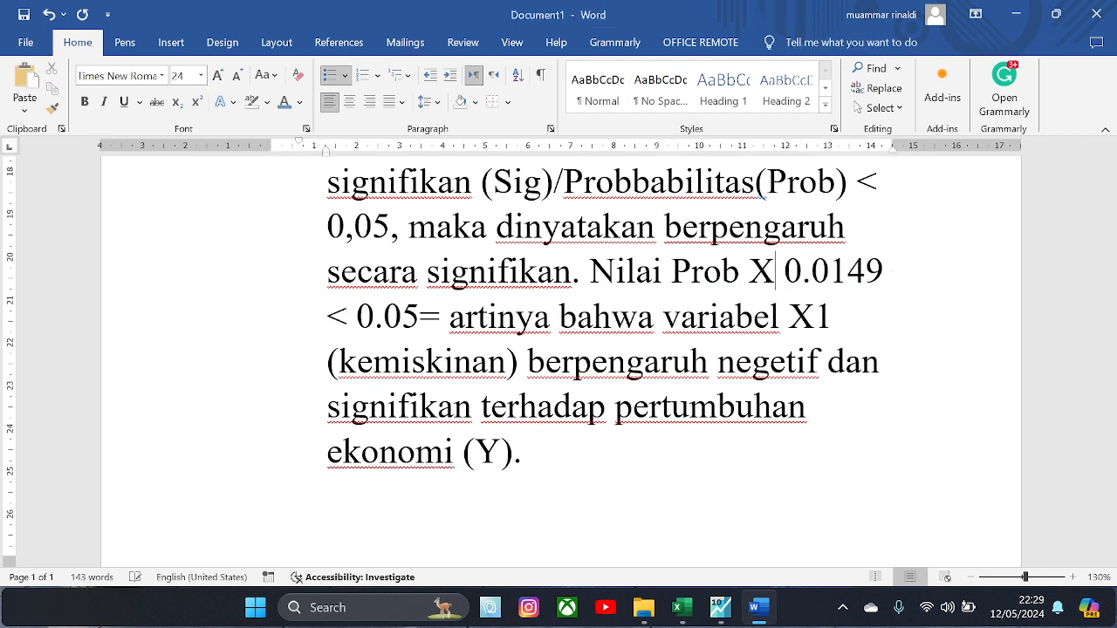
{"action": "type", "text": "1"}
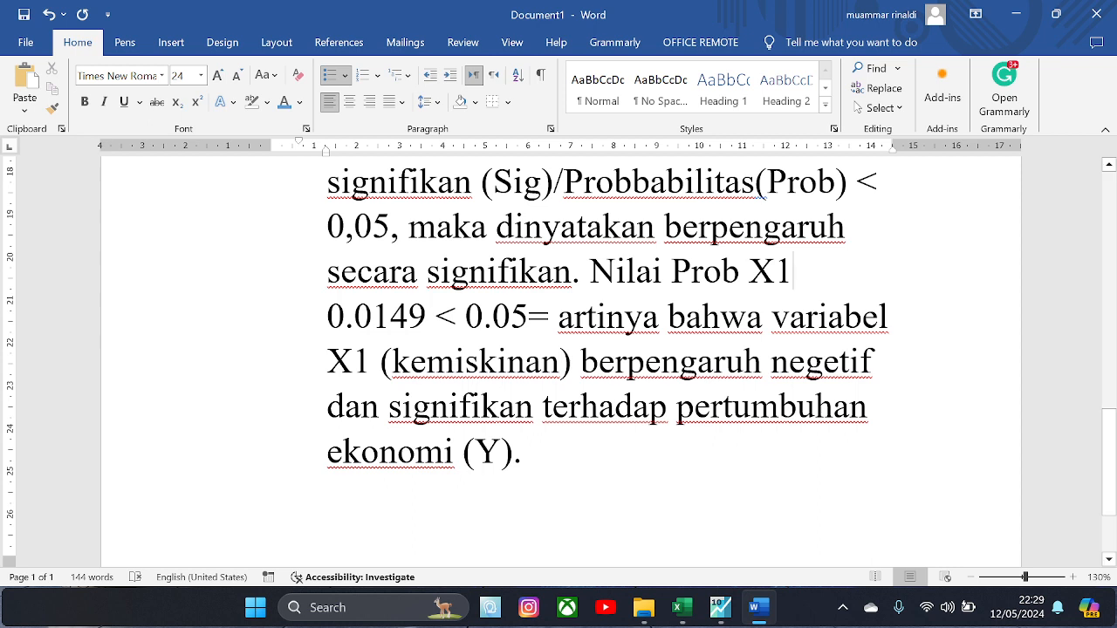
{"action": "left_click_drag", "start_coordinate": [589, 272], "coordinate": [522, 462]}
{"action": "key", "text": "ctrl+c"}
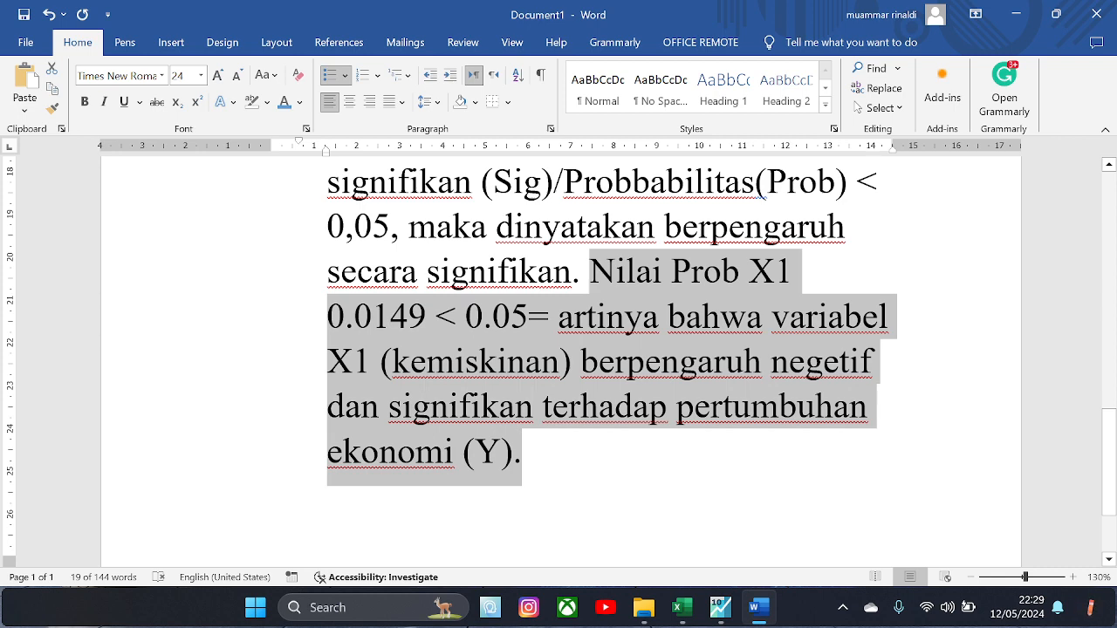
Step: Paste the copied result sentence after "ekonomi (Y)." and change "Nilai Prob X1" in the pasted copy to "Nilai Prob X2"
{"action": "left_click", "coordinate": [531, 453]}
{"action": "key", "text": "ctrl+v"}
{"action": "scroll", "coordinate": [538, 459], "scroll_direction": "up", "scroll_amount": 3}
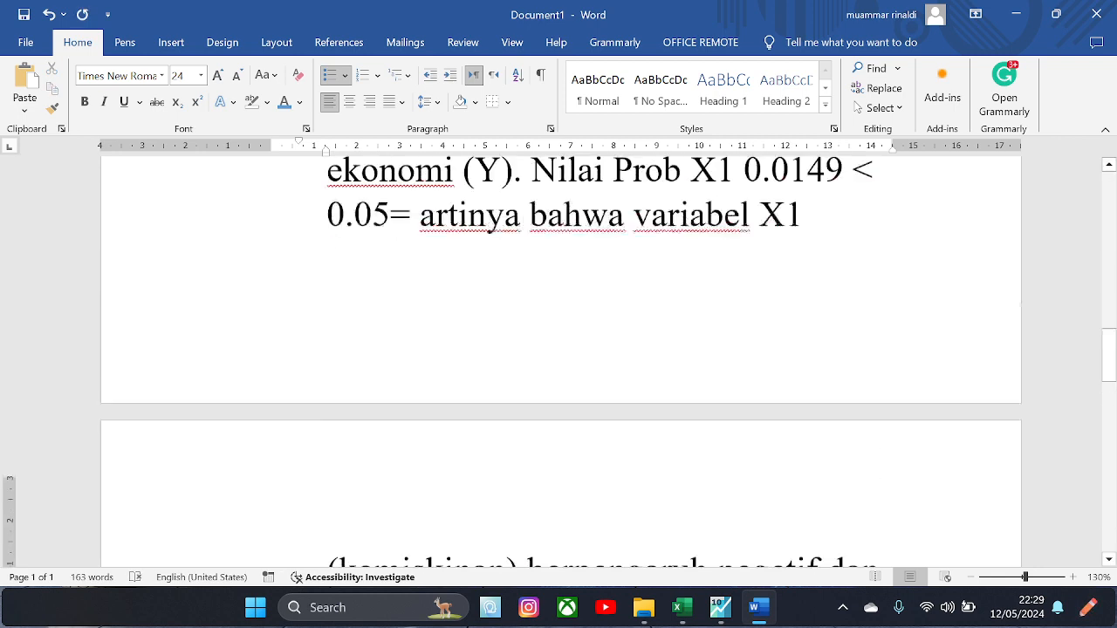
{"action": "scroll", "coordinate": [539, 460], "scroll_direction": "up", "scroll_amount": 1}
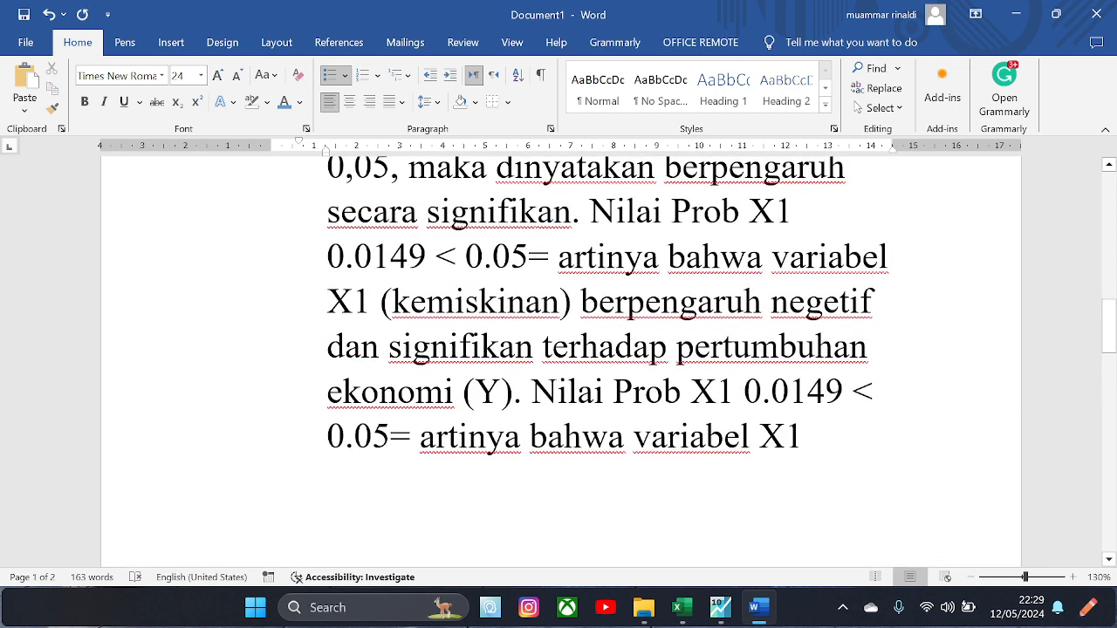
{"action": "left_click_drag", "start_coordinate": [736, 392], "coordinate": [715, 392]}
{"action": "type", "text": "2"}
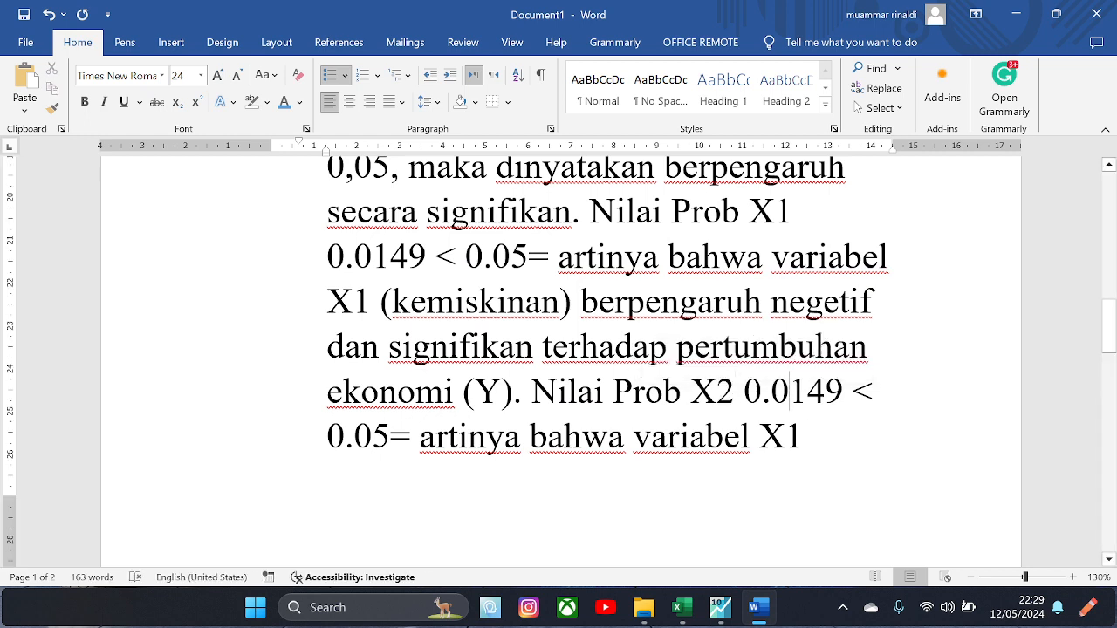
Step: Set the probability value after "Nilai Prob X2" to 0.0000
{"action": "left_click_drag", "start_coordinate": [789, 393], "coordinate": [844, 392]}
{"action": "type", "text": "00"}
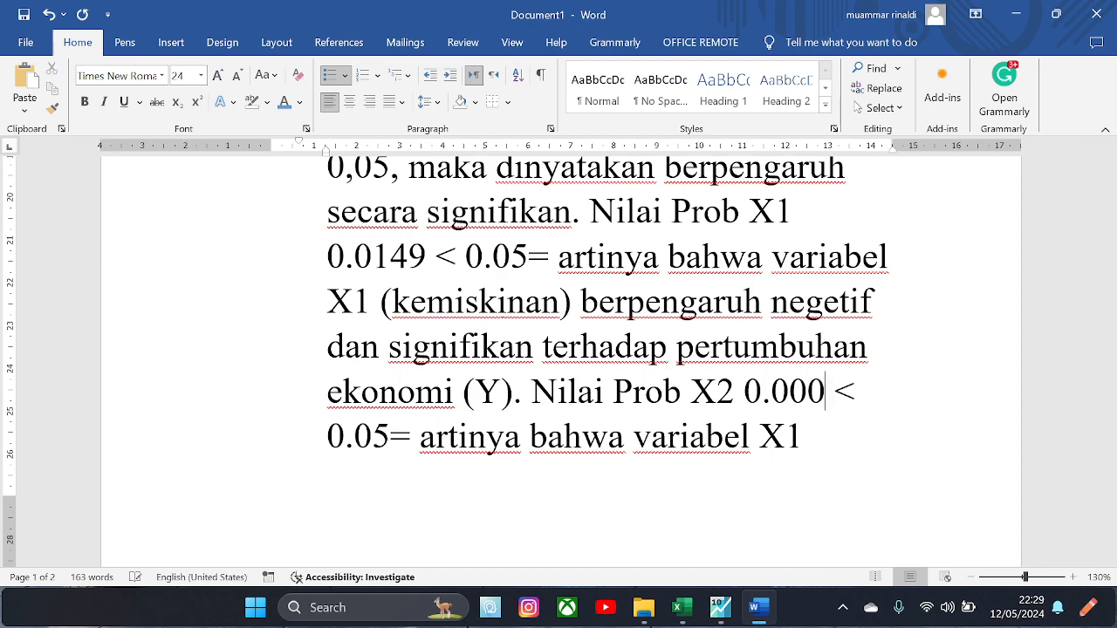
{"action": "type", "text": "0"}
{"action": "key", "text": "BackSpace"}
{"action": "scroll", "coordinate": [558, 358], "scroll_direction": "up", "scroll_amount": 3}
{"action": "scroll", "coordinate": [558, 358], "scroll_direction": "down", "scroll_amount": 2}
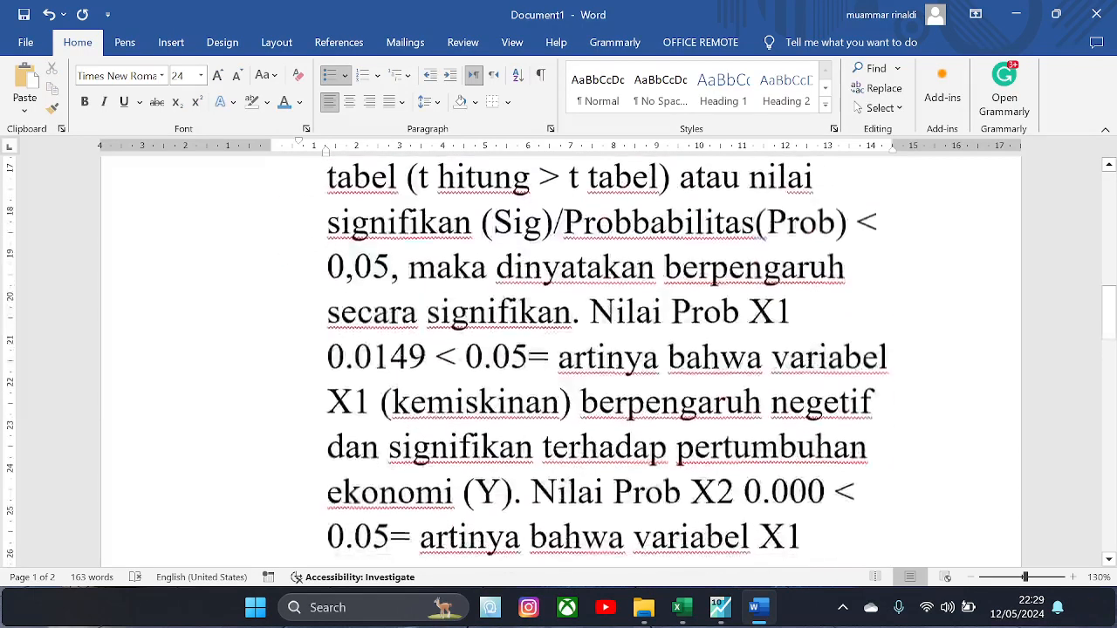
{"action": "scroll", "coordinate": [763, 206], "scroll_direction": "down", "scroll_amount": 1}
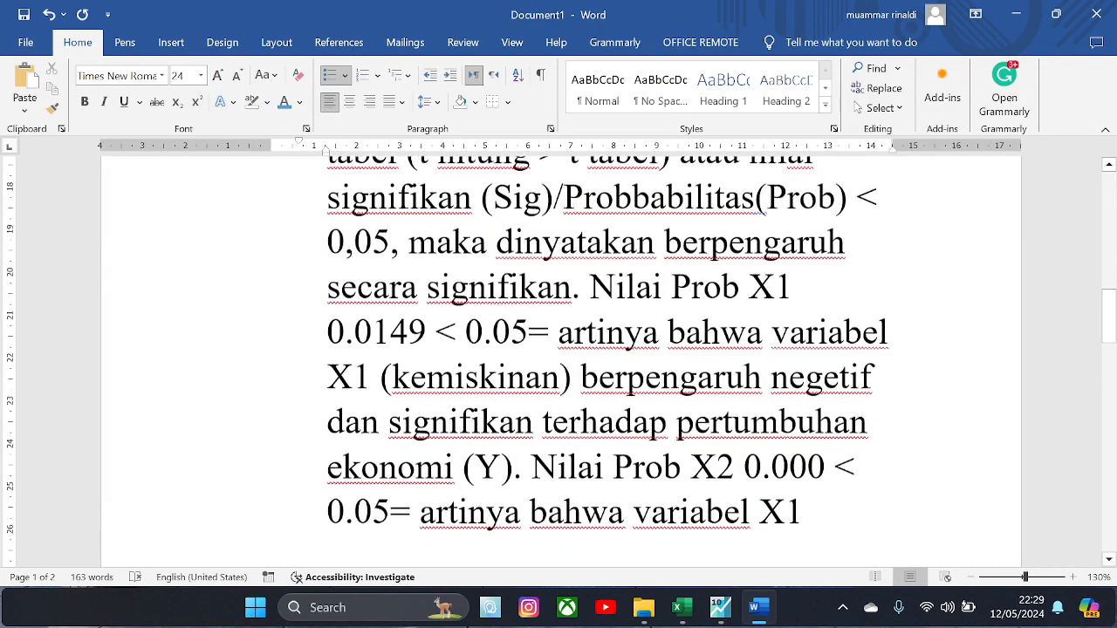
{"action": "scroll", "coordinate": [763, 206], "scroll_direction": "down", "scroll_amount": 1}
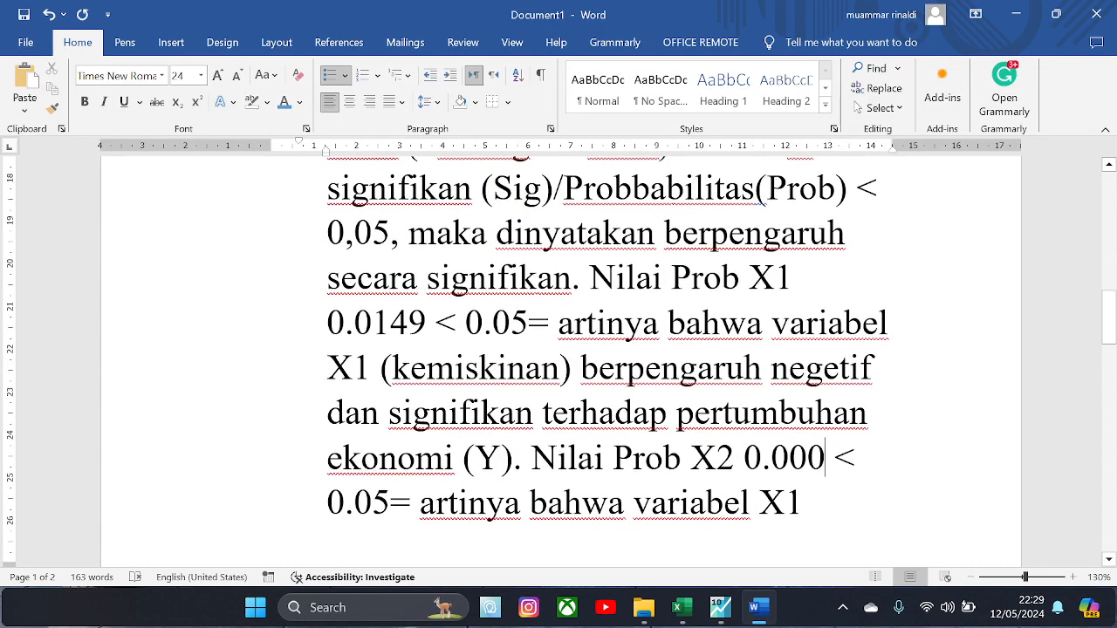
{"action": "type", "text": "0"}
Step: Change the variable in the second result sentence to "X2 (IPM)" and its effect from "negetif" to "positif"
{"action": "scroll", "coordinate": [762, 202], "scroll_direction": "down", "scroll_amount": 4}
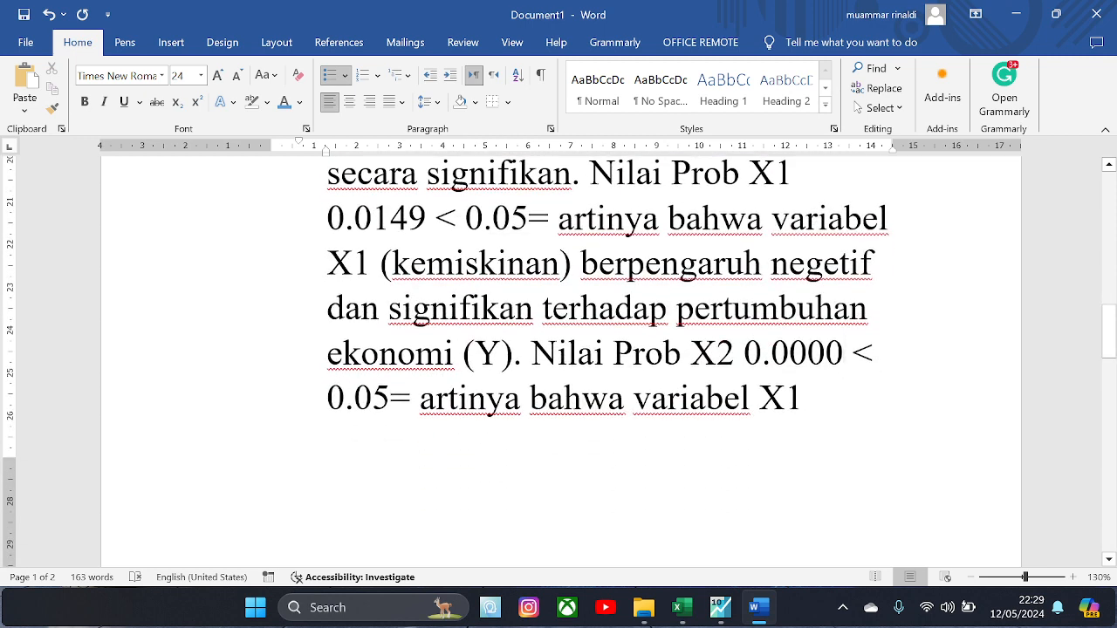
{"action": "left_click_drag", "start_coordinate": [786, 399], "coordinate": [799, 403]}
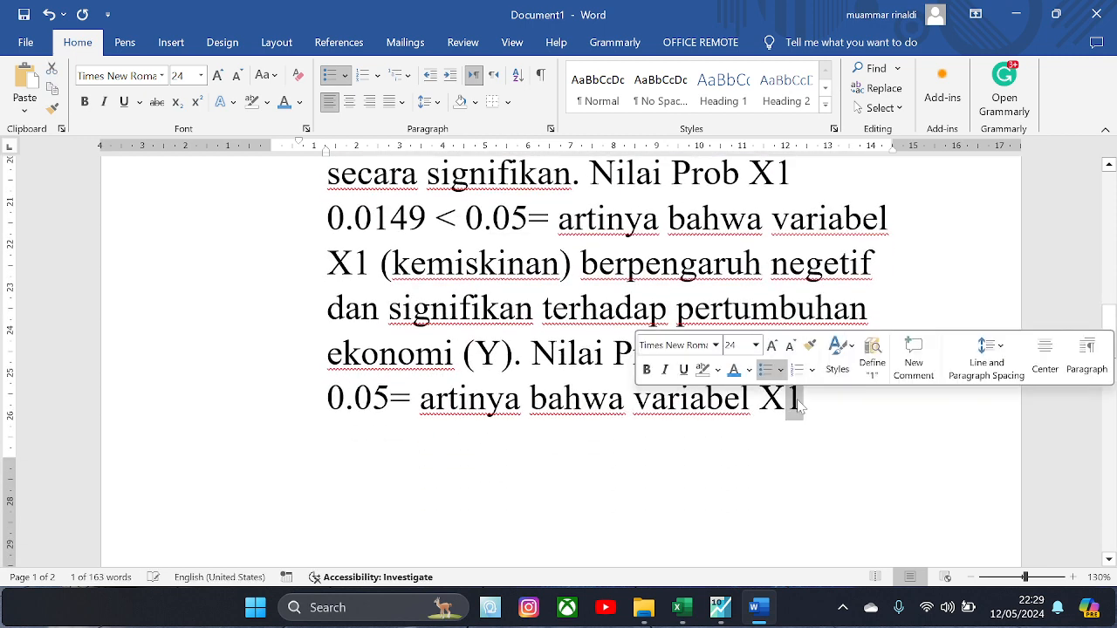
{"action": "type", "text": "2"}
{"action": "scroll", "coordinate": [799, 406], "scroll_direction": "down", "scroll_amount": 12}
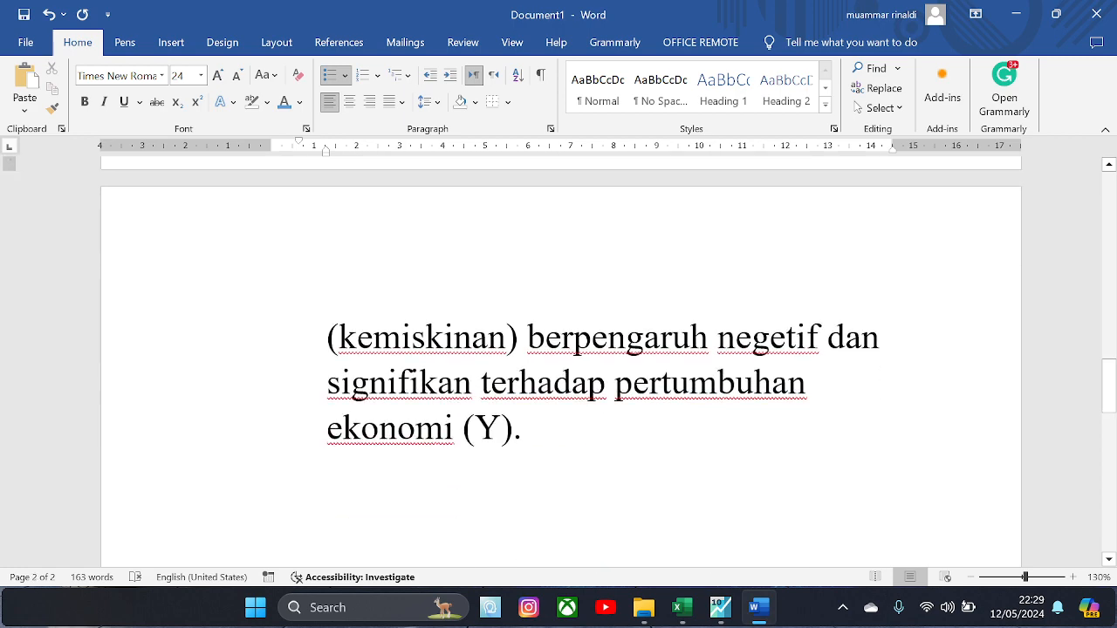
{"action": "left_click_drag", "start_coordinate": [338, 342], "coordinate": [504, 357]}
{"action": "key", "text": "BackSpace"}
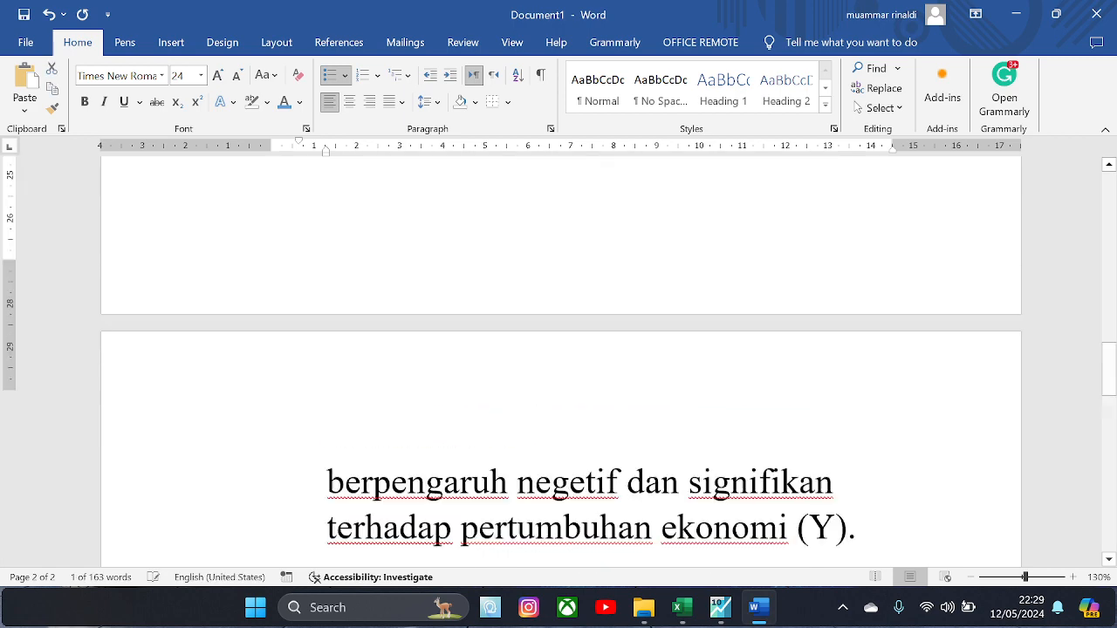
{"action": "type", "text": "IPM"}
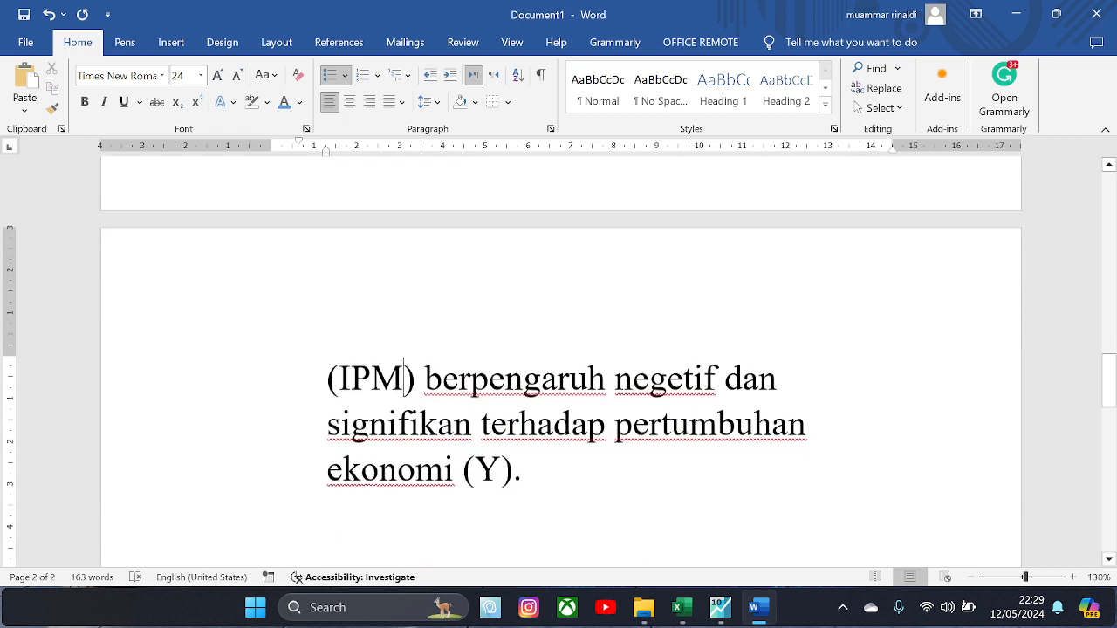
{"action": "left_click_drag", "start_coordinate": [615, 380], "coordinate": [716, 386]}
{"action": "type", "text": "positif"}
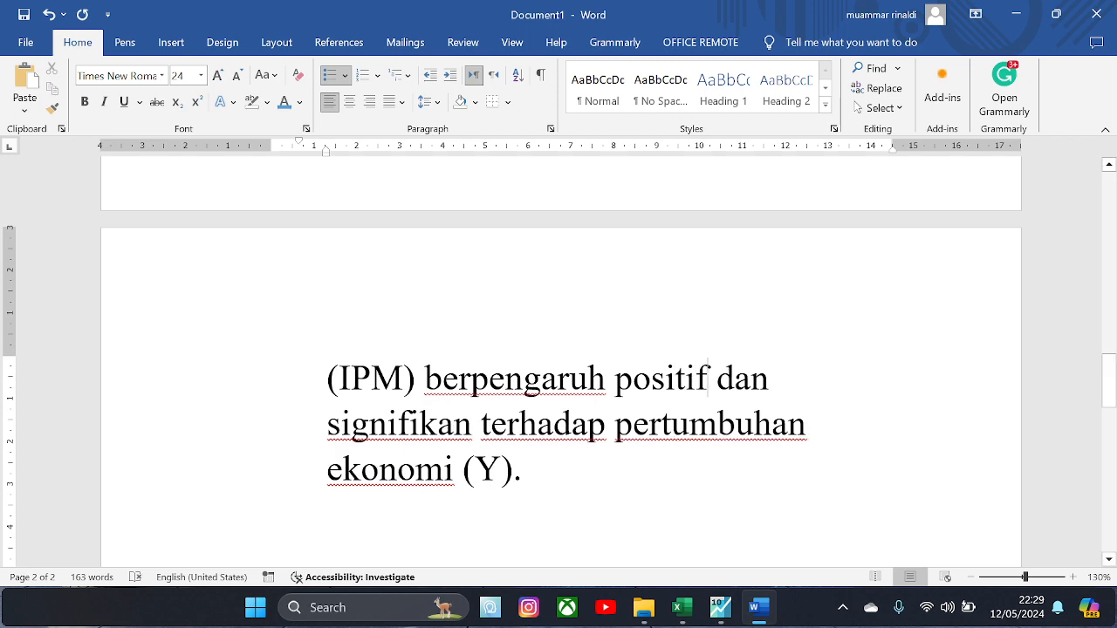
Step: Copy the "Uji Hipotesis (Uji t)" heading below the X2 sentence and change the copy to "Uji Hipotesis (Uji F)"
{"action": "scroll", "coordinate": [558, 362], "scroll_direction": "up", "scroll_amount": 10}
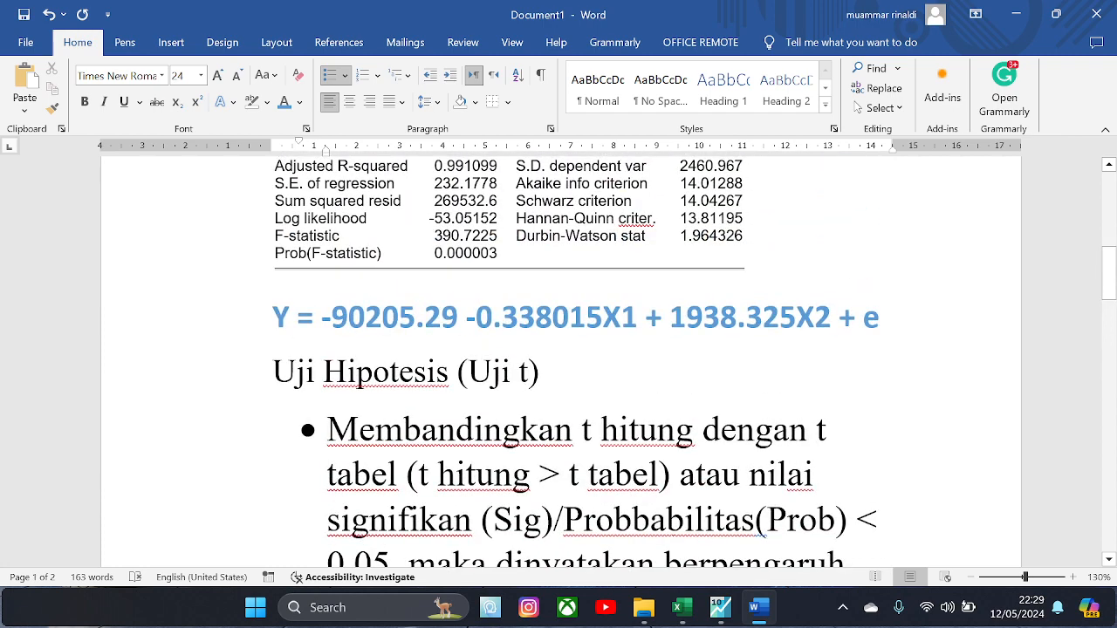
{"action": "scroll", "coordinate": [766, 534], "scroll_direction": "up", "scroll_amount": 3}
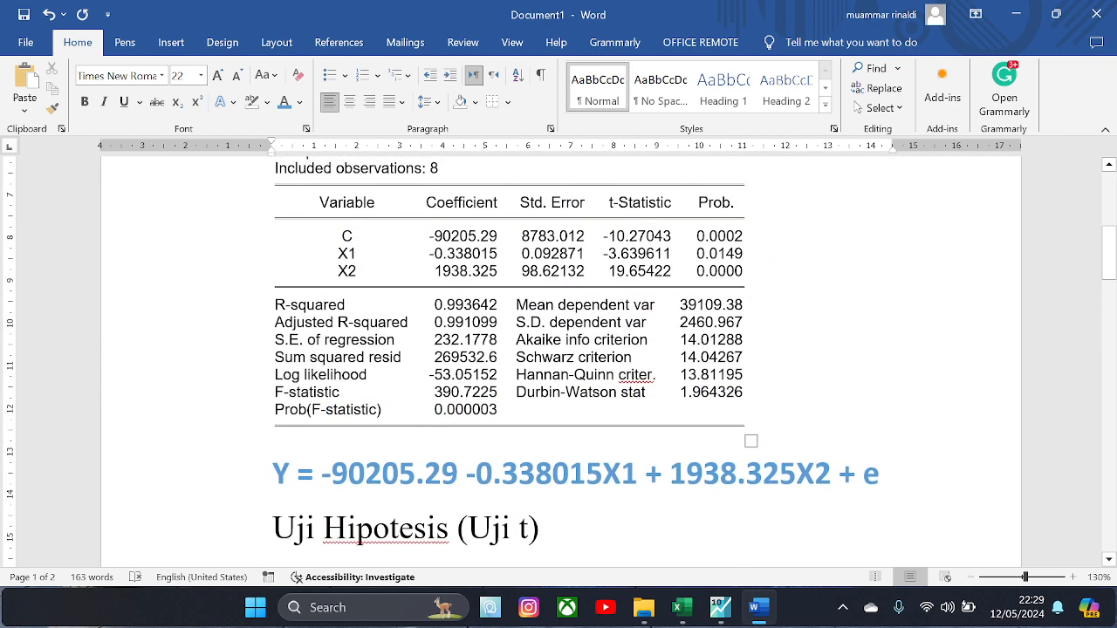
{"action": "scroll", "coordinate": [558, 358], "scroll_direction": "up", "scroll_amount": 1}
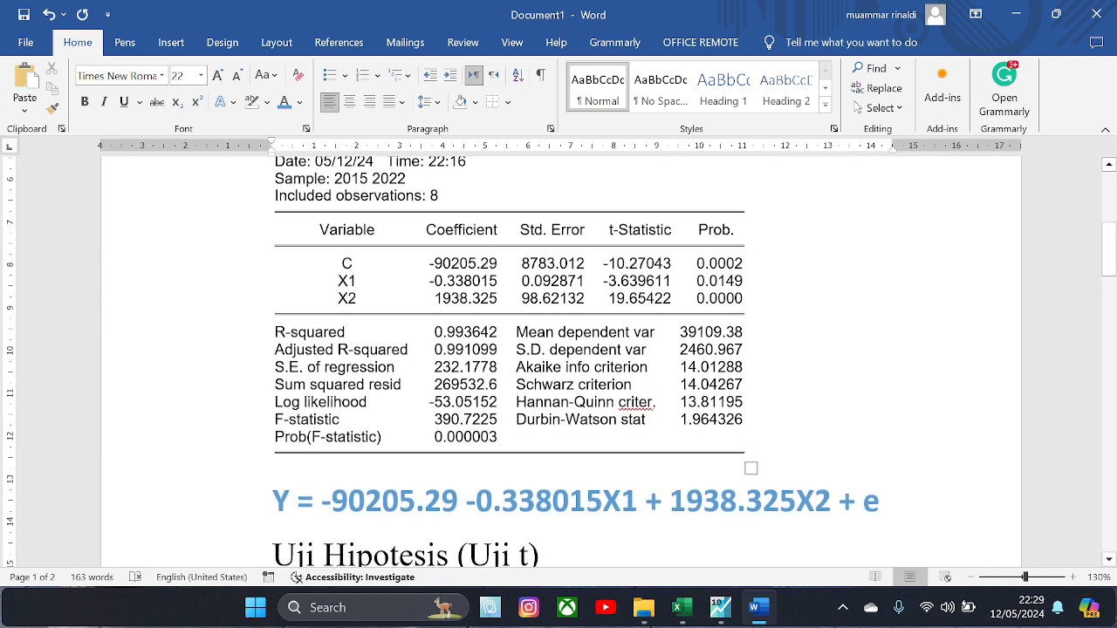
{"action": "scroll", "coordinate": [555, 377], "scroll_direction": "down", "scroll_amount": 5}
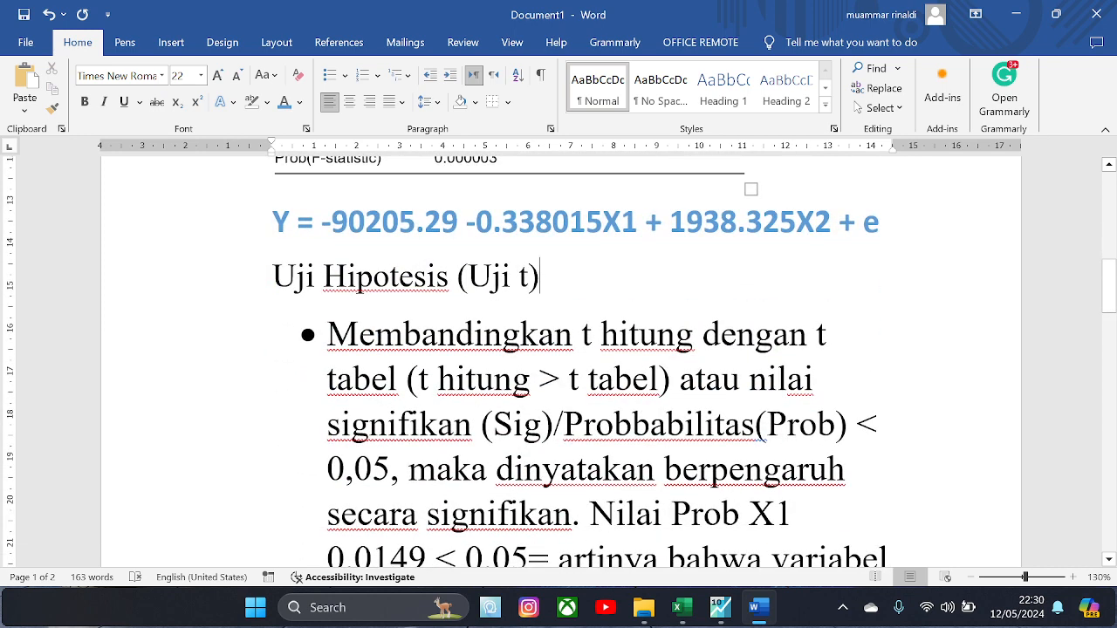
{"action": "left_click_drag", "start_coordinate": [273, 275], "coordinate": [539, 278]}
{"action": "key", "text": "ctrl+c"}
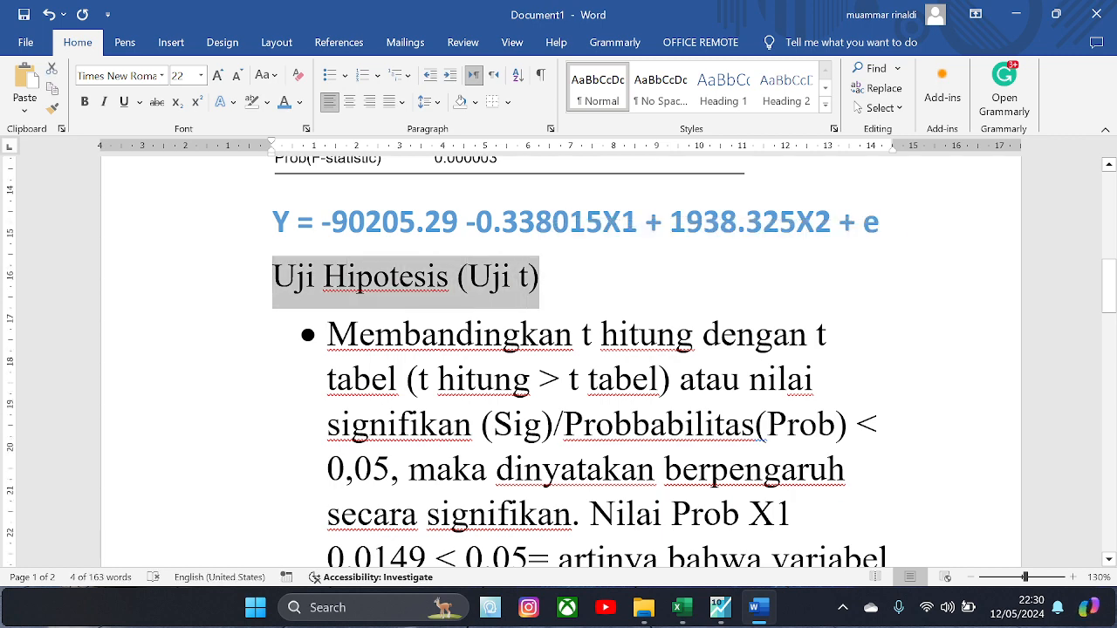
{"action": "scroll", "coordinate": [558, 358], "scroll_direction": "down", "scroll_amount": 10}
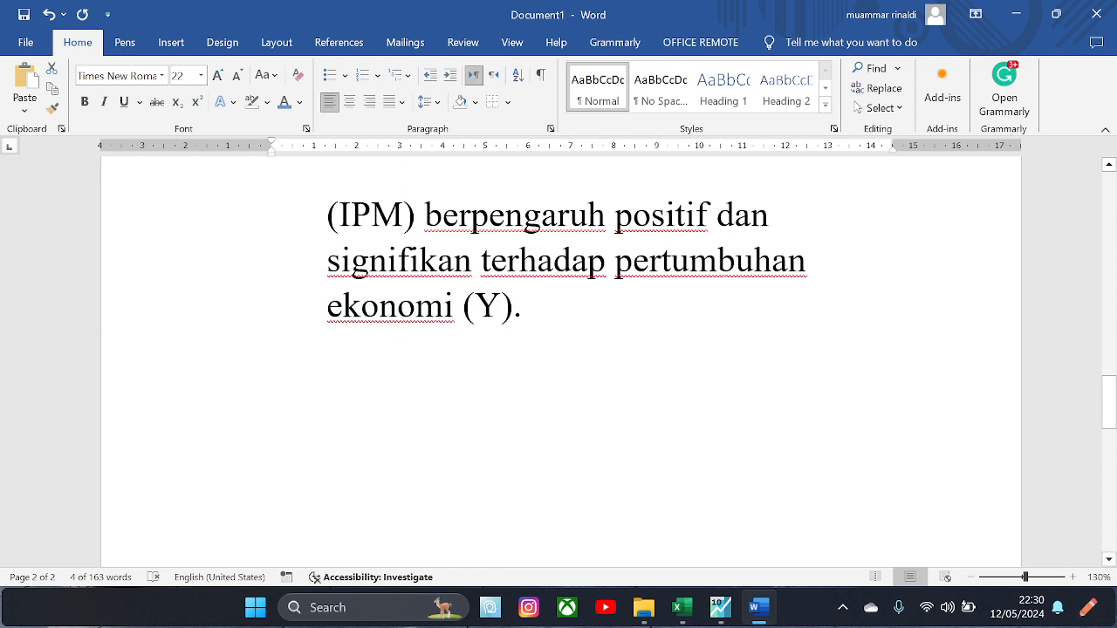
{"action": "left_click", "coordinate": [524, 307]}
{"action": "key", "text": "Return"}
{"action": "key", "text": "Return"}
{"action": "key", "text": "ctrl+v"}
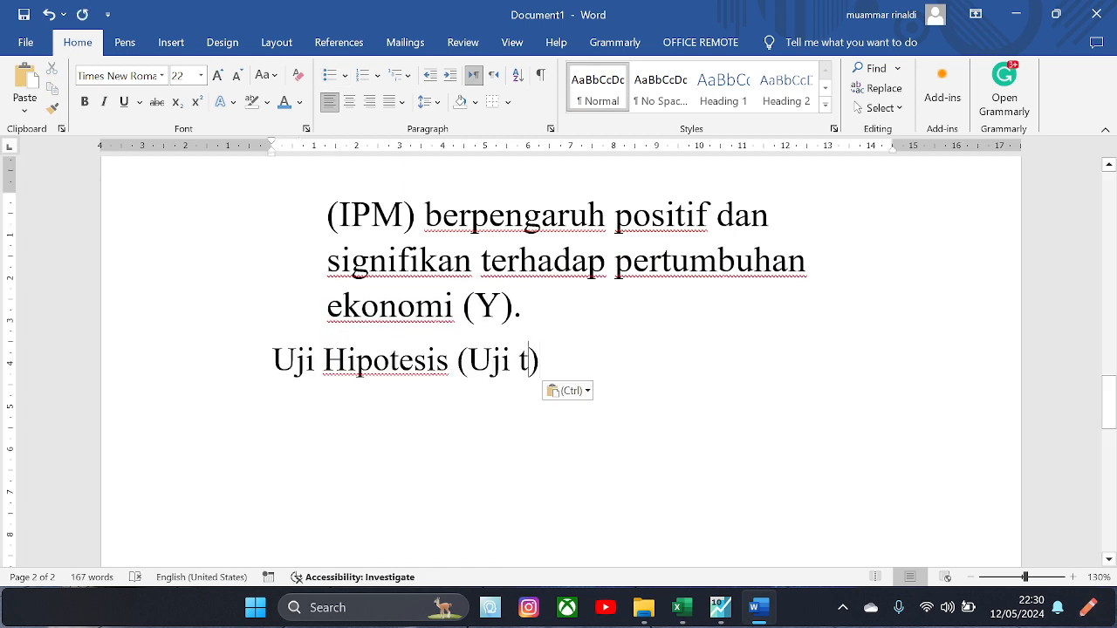
{"action": "key", "text": "BackSpace"}
{"action": "type", "text": "F"}
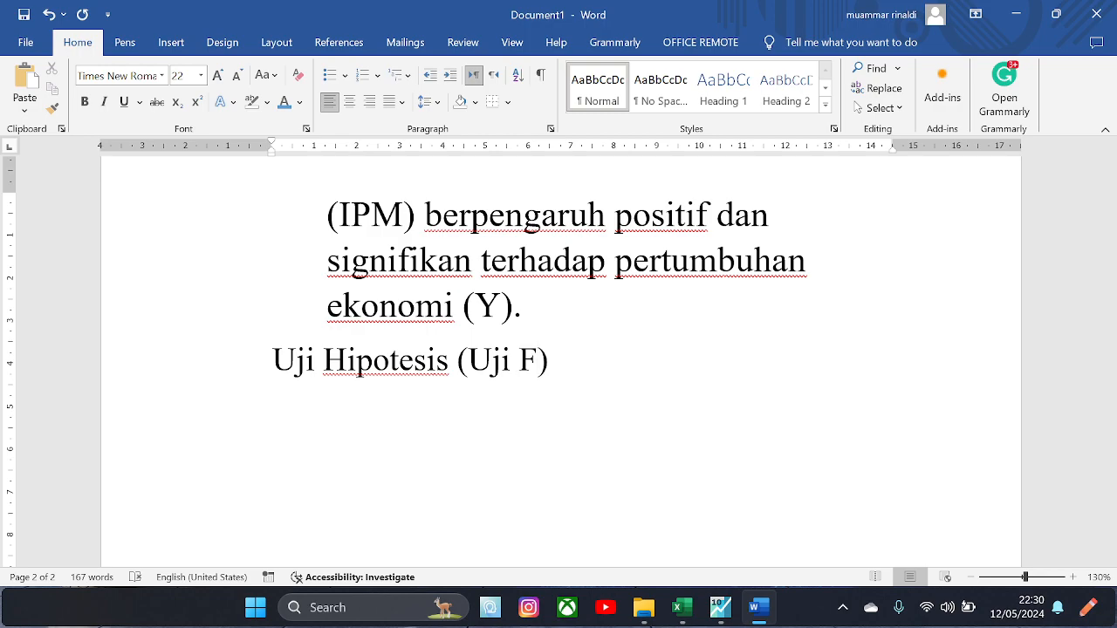
Step: Start a new line below the Uji F heading and copy the t-test criterion from "Membandingkan" through "secara signifikan."
{"action": "scroll", "coordinate": [558, 362], "scroll_direction": "up", "scroll_amount": 10}
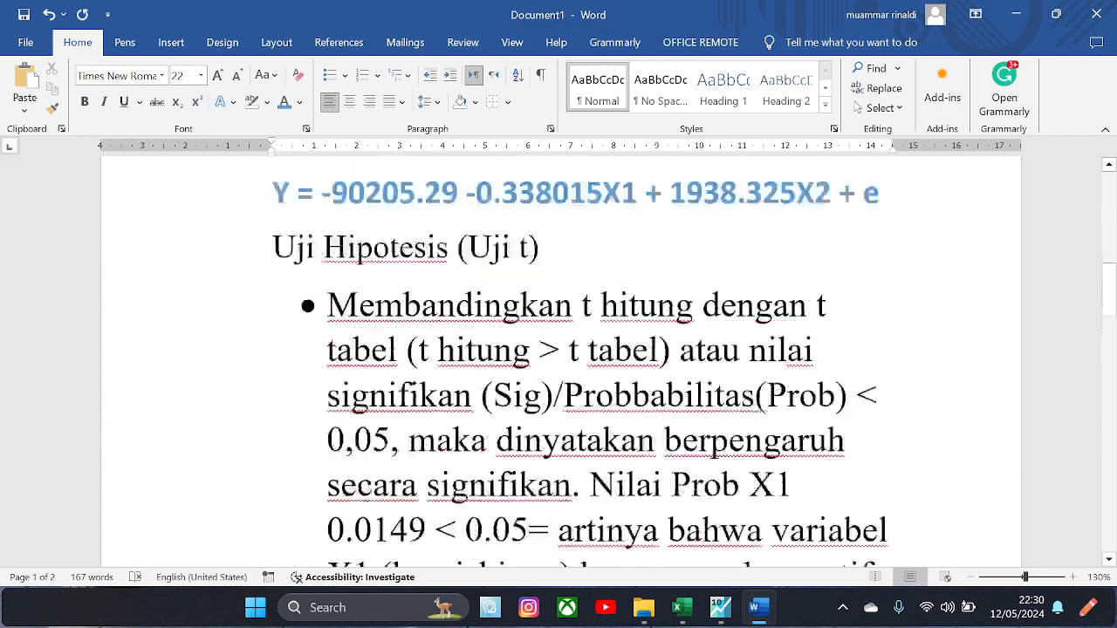
{"action": "scroll", "coordinate": [531, 371], "scroll_direction": "down", "scroll_amount": 10}
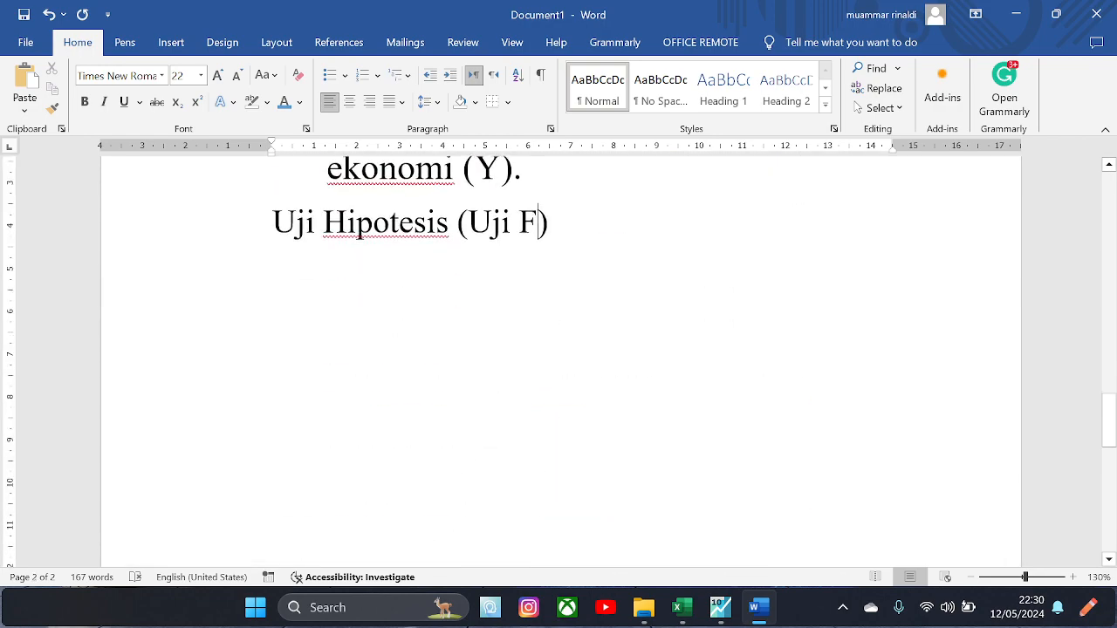
{"action": "key", "text": "End"}
{"action": "key", "text": "Return"}
{"action": "scroll", "coordinate": [558, 362], "scroll_direction": "up", "scroll_amount": 5}
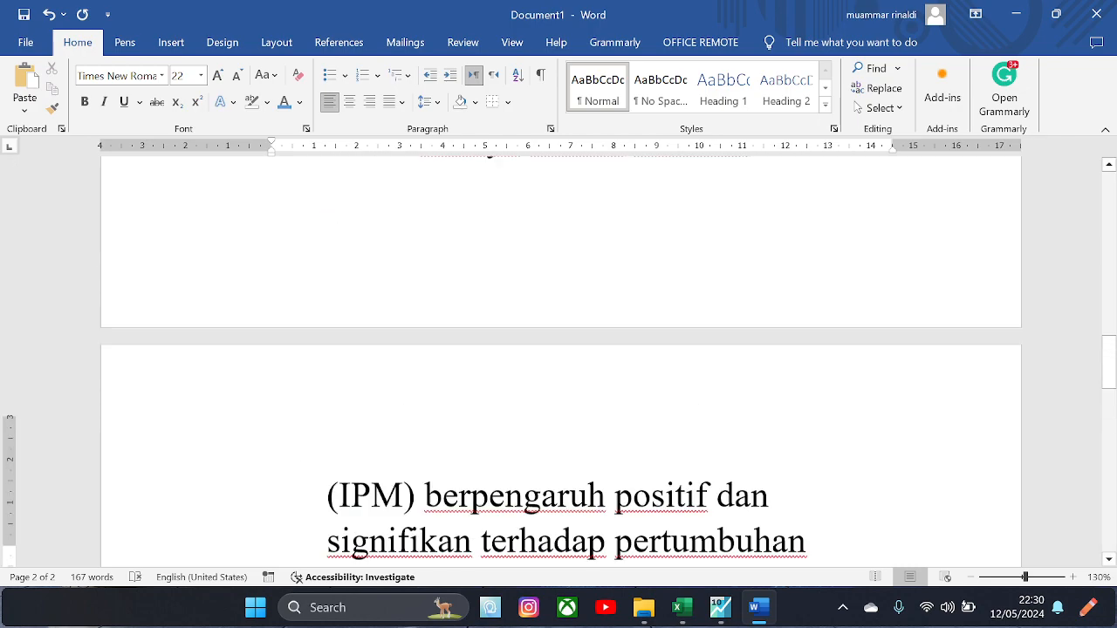
{"action": "scroll", "coordinate": [761, 381], "scroll_direction": "up", "scroll_amount": 10}
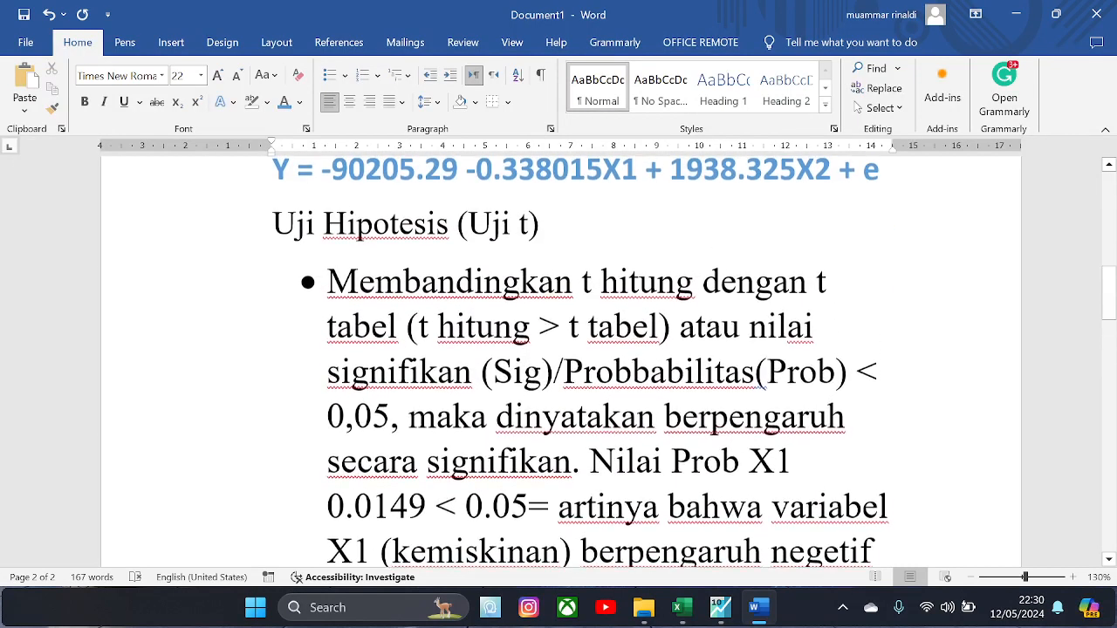
{"action": "scroll", "coordinate": [762, 384], "scroll_direction": "up", "scroll_amount": 1}
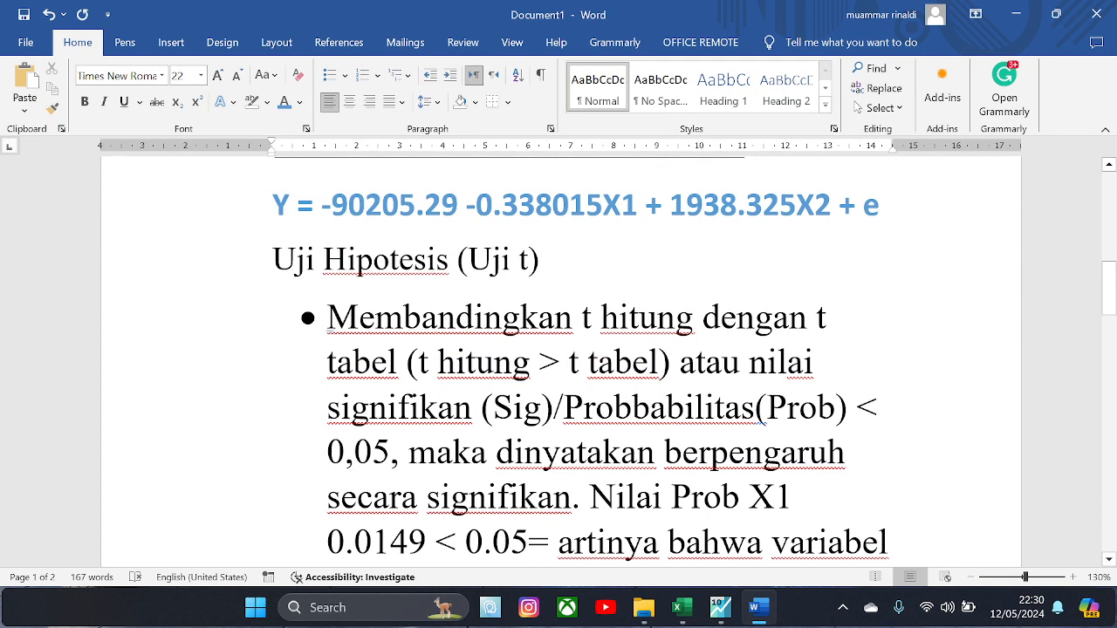
{"action": "mouse_move", "coordinate": [327, 318]}
{"action": "left_mouse_down"}
{"action": "mouse_move", "coordinate": [663, 452]}
{"action": "mouse_move", "coordinate": [571, 498]}
{"action": "mouse_move", "coordinate": [580, 510]}
{"action": "left_mouse_up"}
{"action": "key", "text": "ctrl+c"}
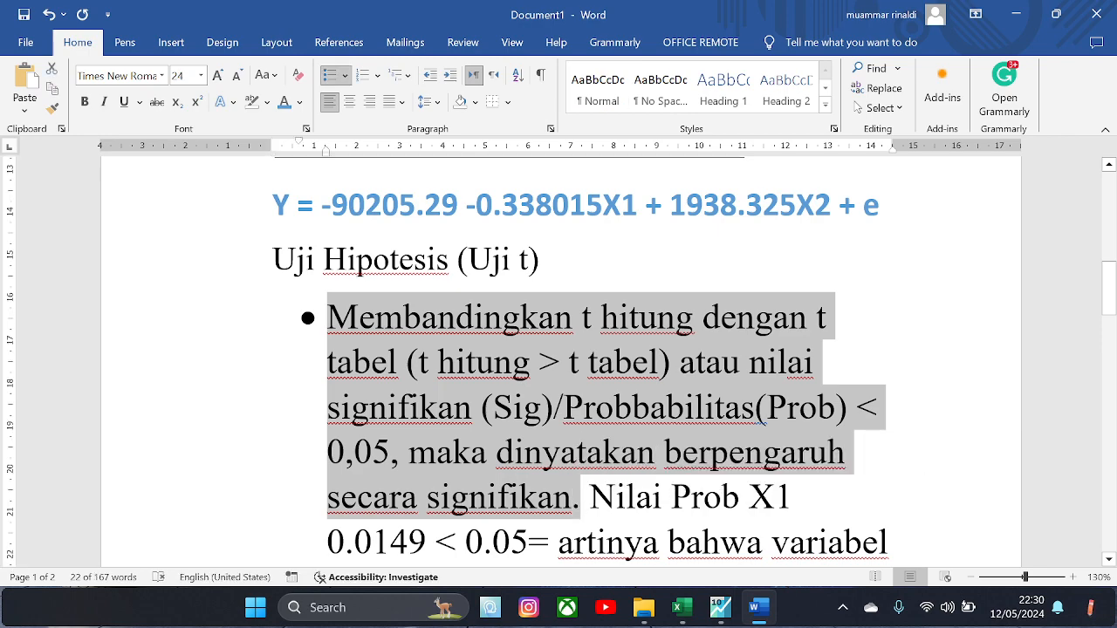
Step: Paste the copied criterion below the "Uji Hipotesis (Uji F)" heading and format it as a bullet point
{"action": "scroll", "coordinate": [581, 513], "scroll_direction": "down", "scroll_amount": 4}
{"action": "scroll", "coordinate": [581, 513], "scroll_direction": "down", "scroll_amount": 7}
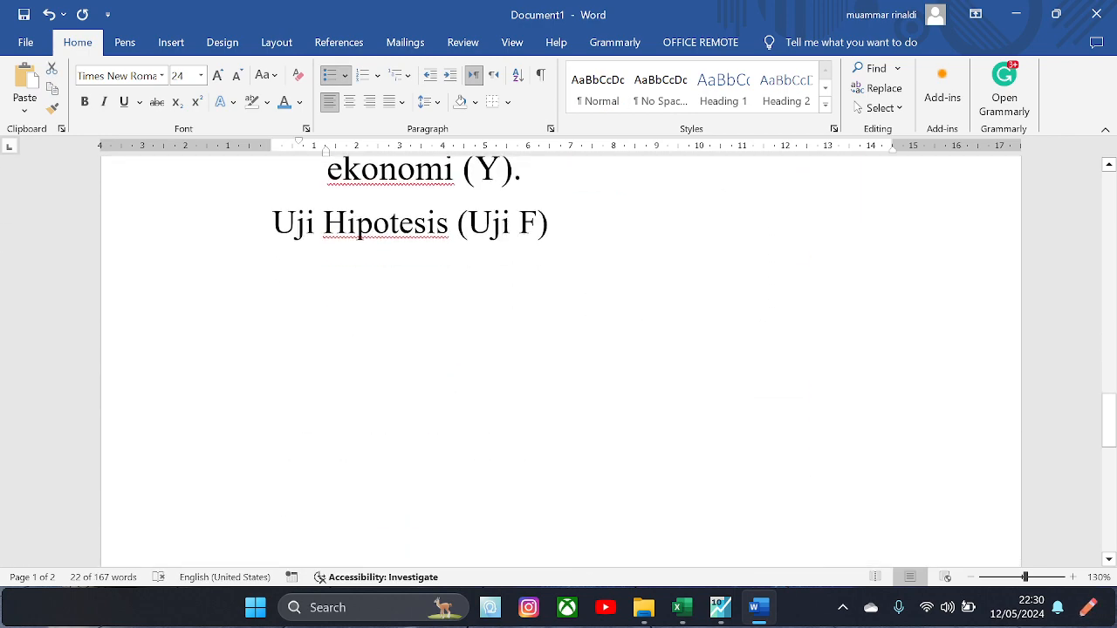
{"action": "left_click", "coordinate": [467, 279]}
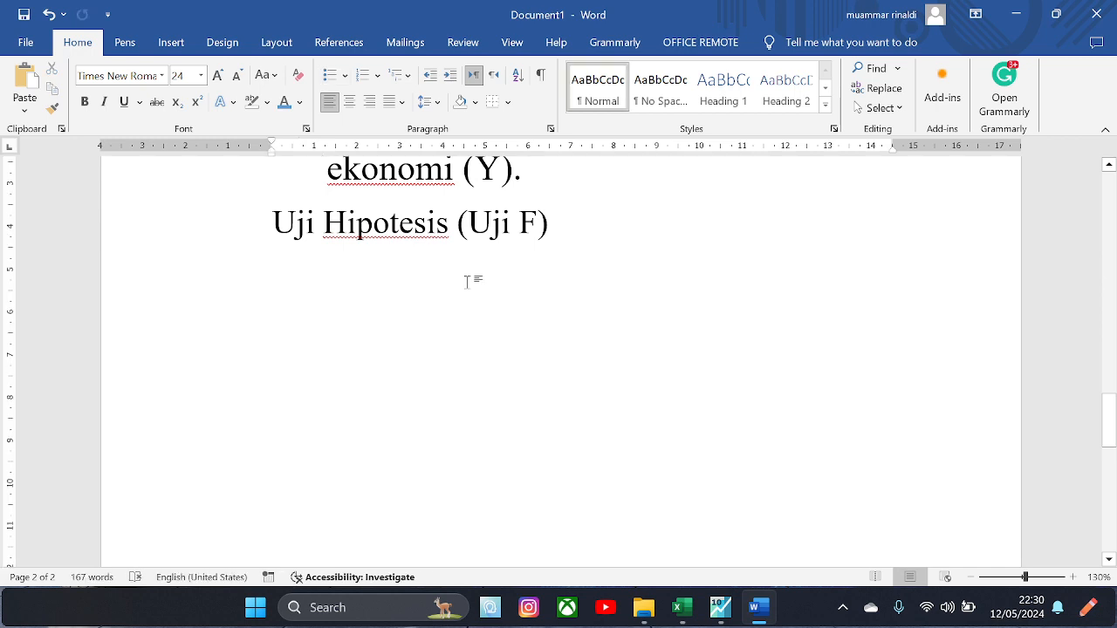
{"action": "key", "text": "ctrl+v"}
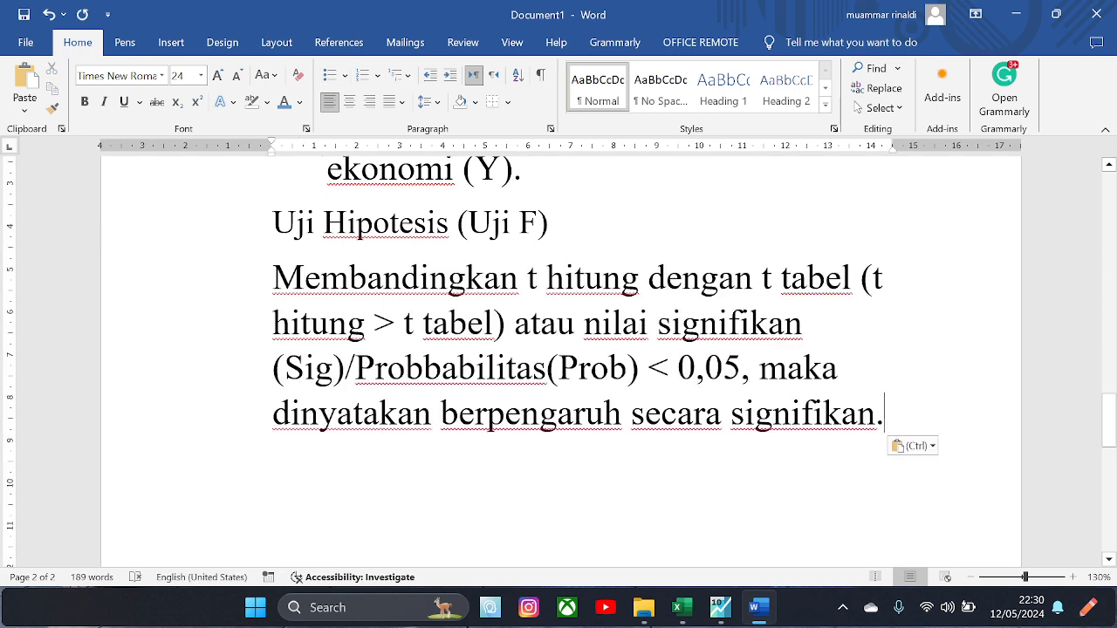
{"action": "left_click", "coordinate": [330, 76]}
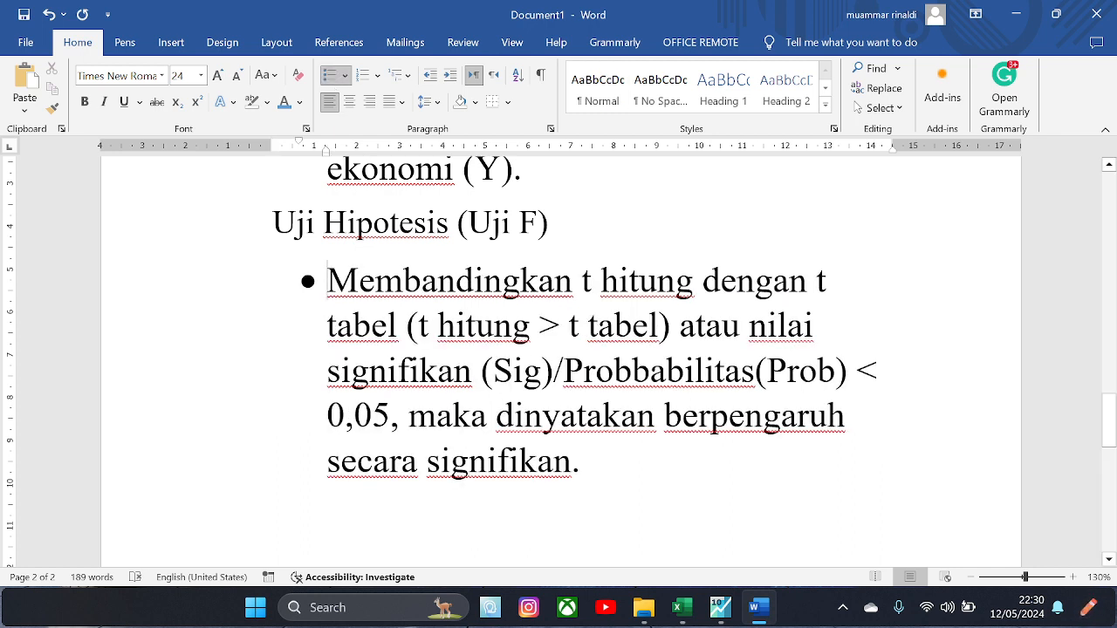
Step: Replace each "t" before "hitung" and "tabel" with "f" in the criterion below the Uji F heading
{"action": "left_click_drag", "start_coordinate": [581, 281], "coordinate": [592, 281]}
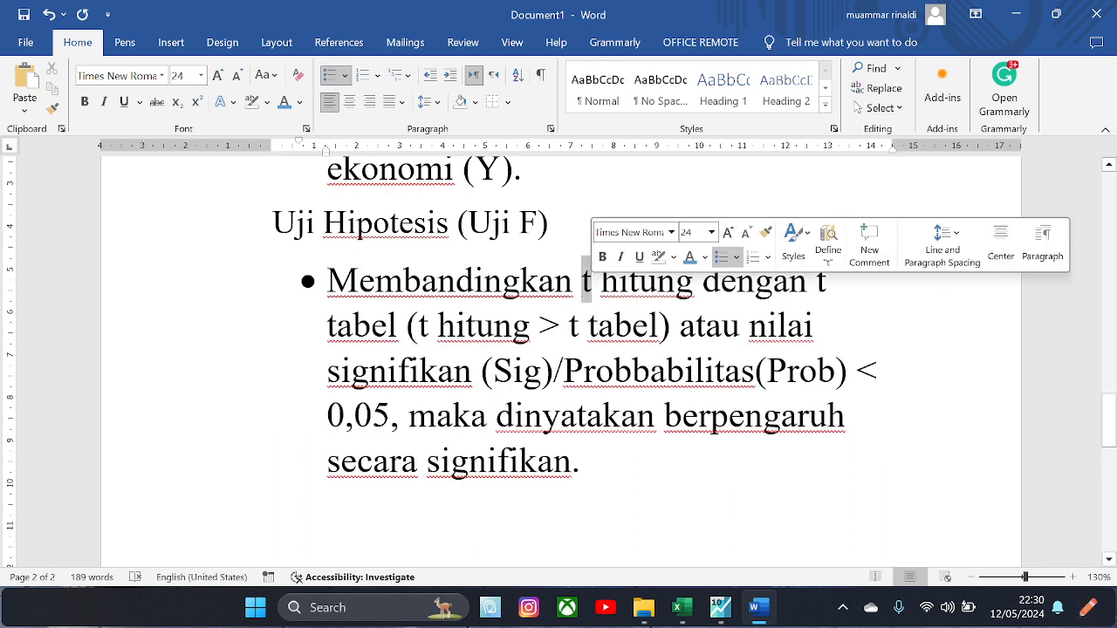
{"action": "type", "text": "f"}
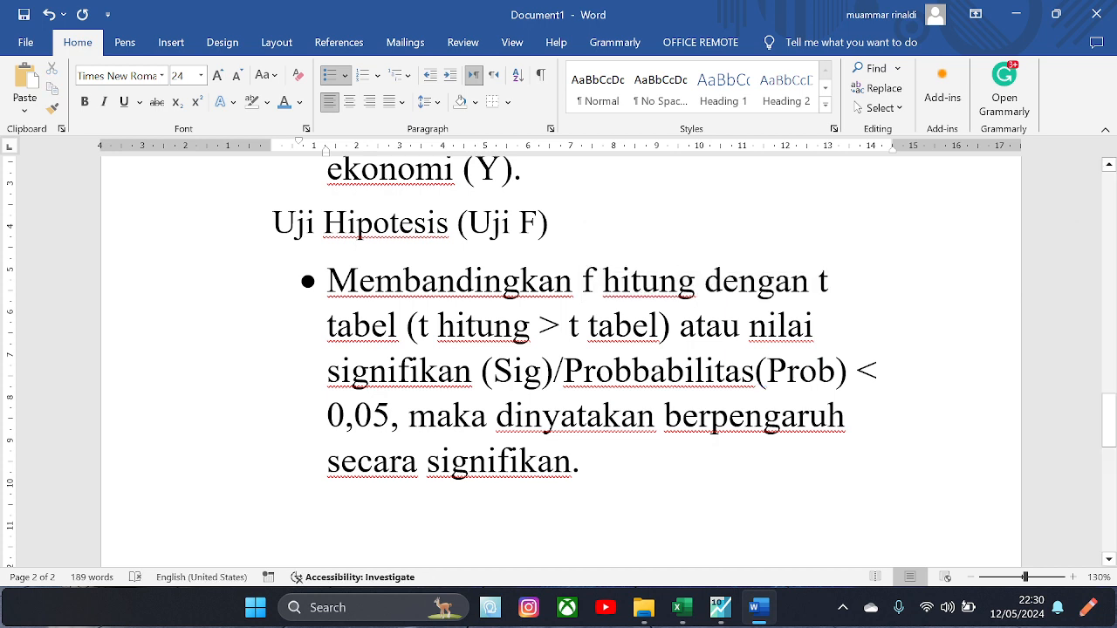
{"action": "left_click_drag", "start_coordinate": [817, 281], "coordinate": [829, 281]}
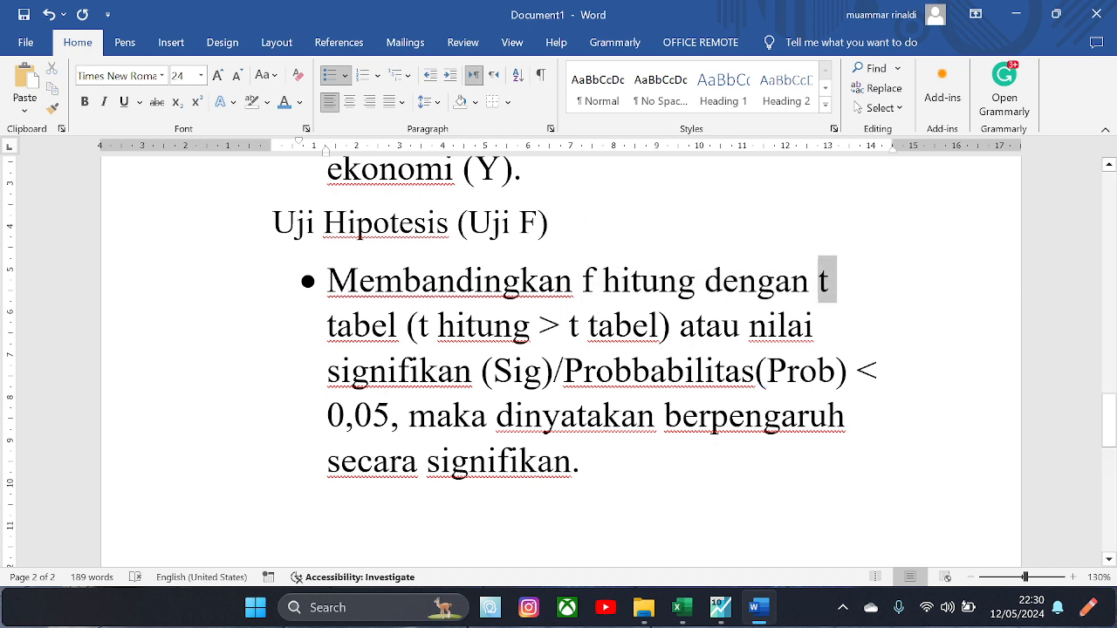
{"action": "type", "text": "f"}
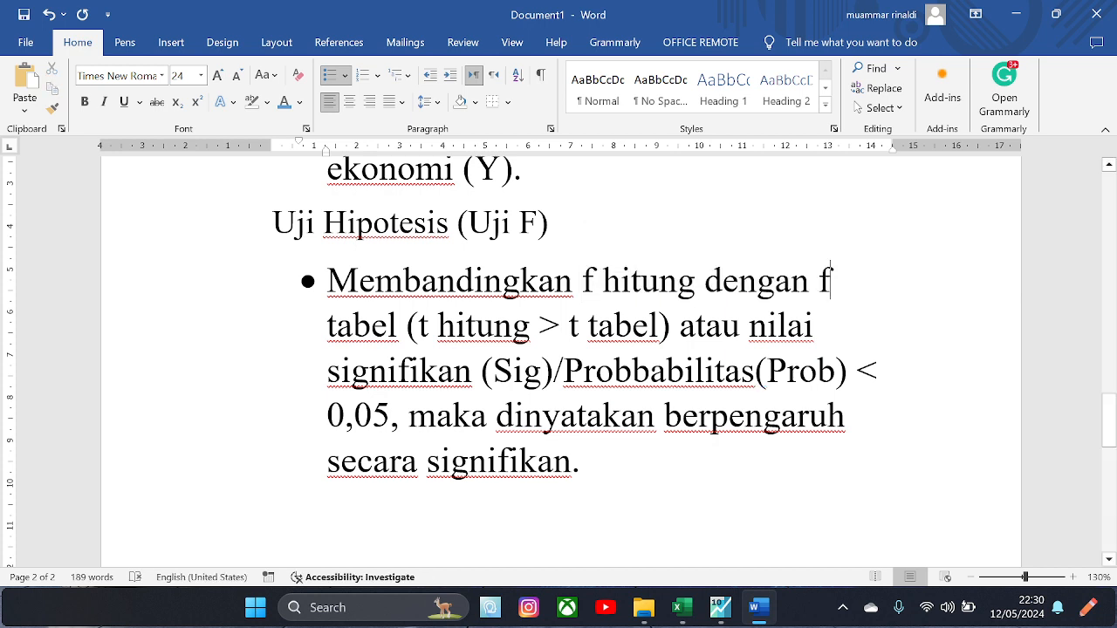
{"action": "left_click_drag", "start_coordinate": [417, 324], "coordinate": [429, 324]}
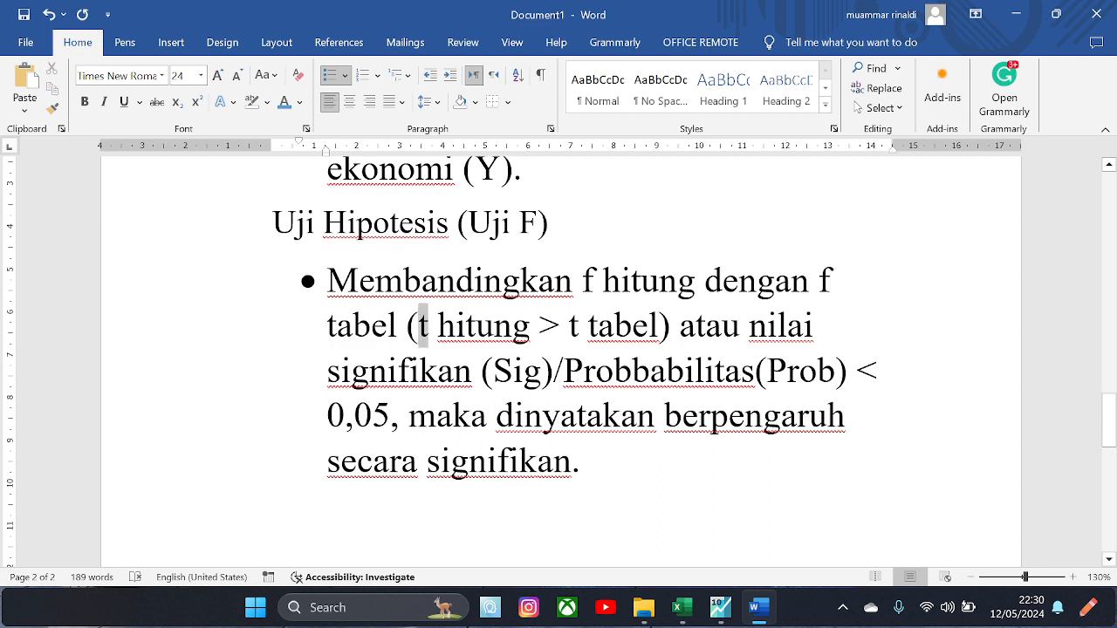
{"action": "type", "text": "f"}
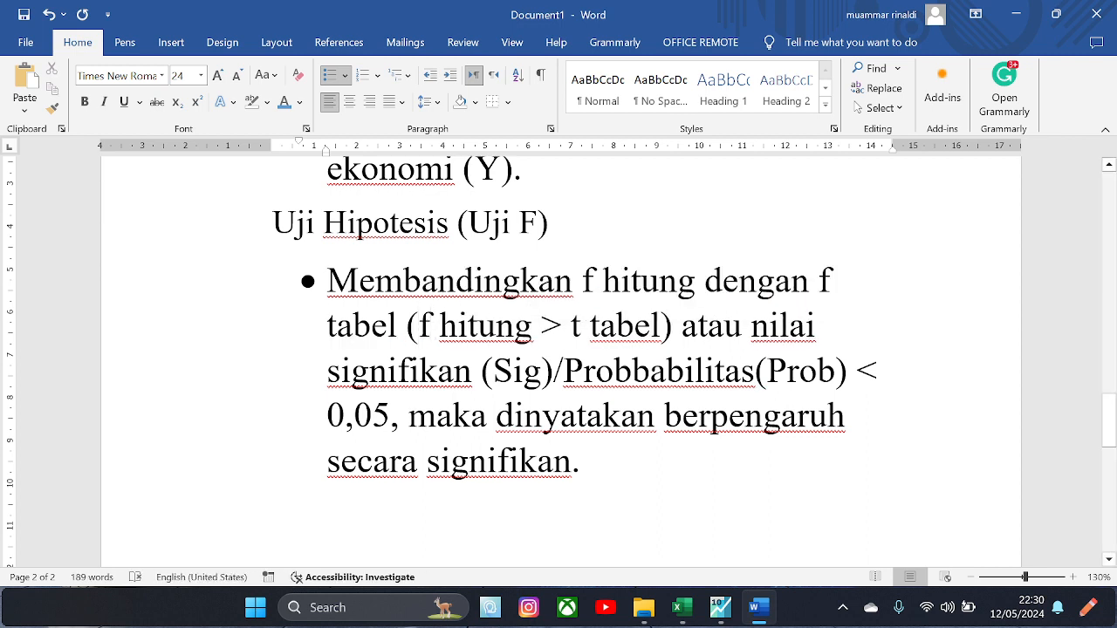
{"action": "left_click_drag", "start_coordinate": [569, 325], "coordinate": [582, 325]}
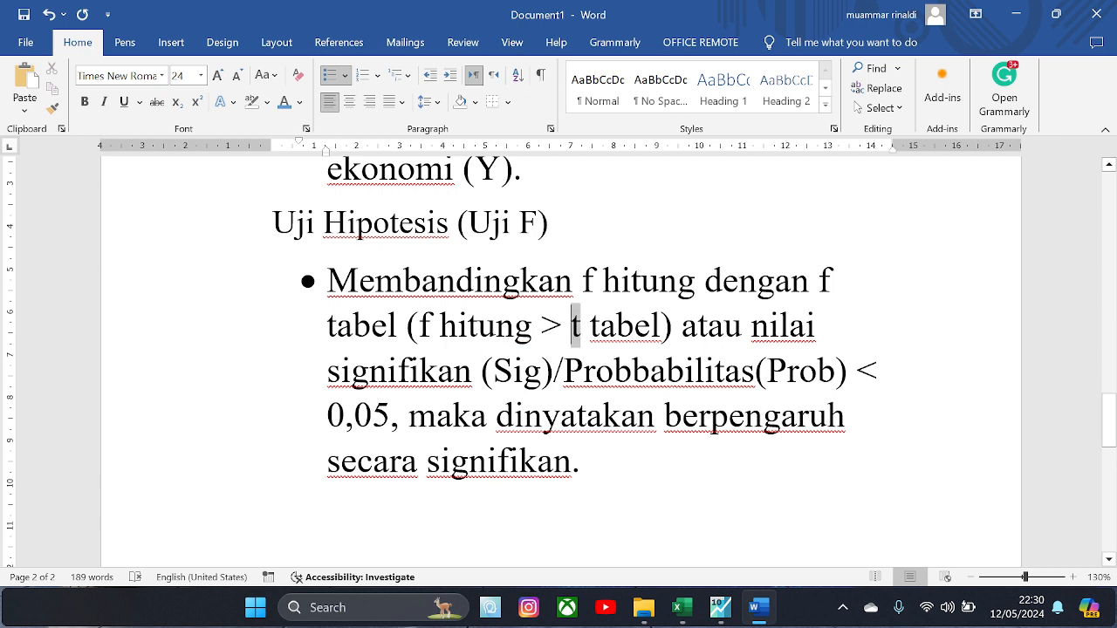
{"action": "type", "text": "f"}
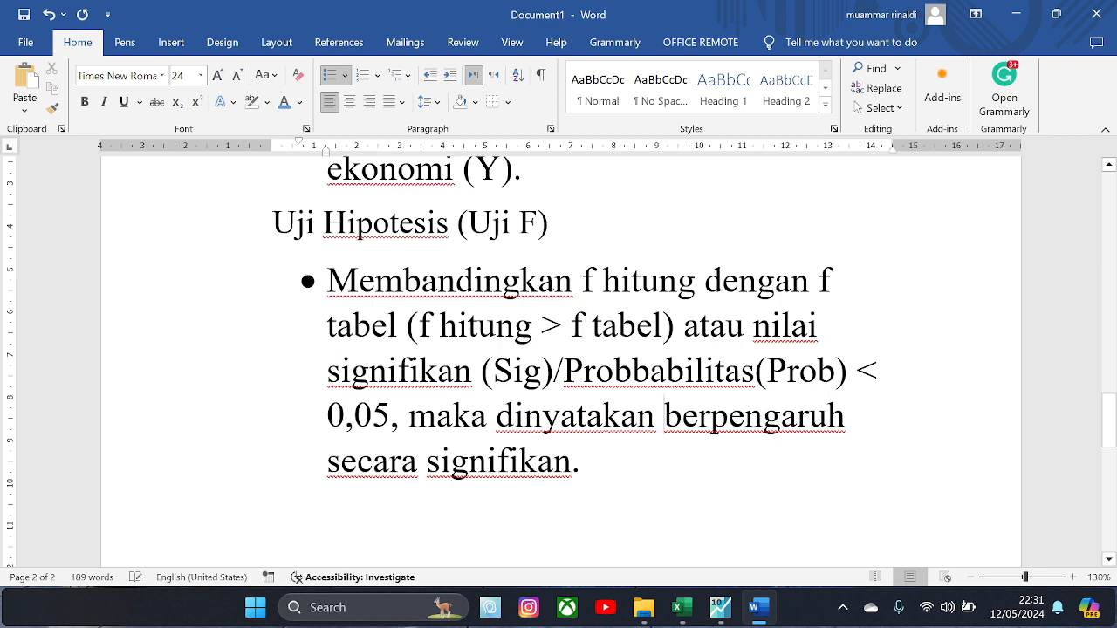
Step: Insert "X1 dan X2 secara bersama-sama" before "berpengaruh" in the Uji F criterion
{"action": "type", "text": "X1 dan "}
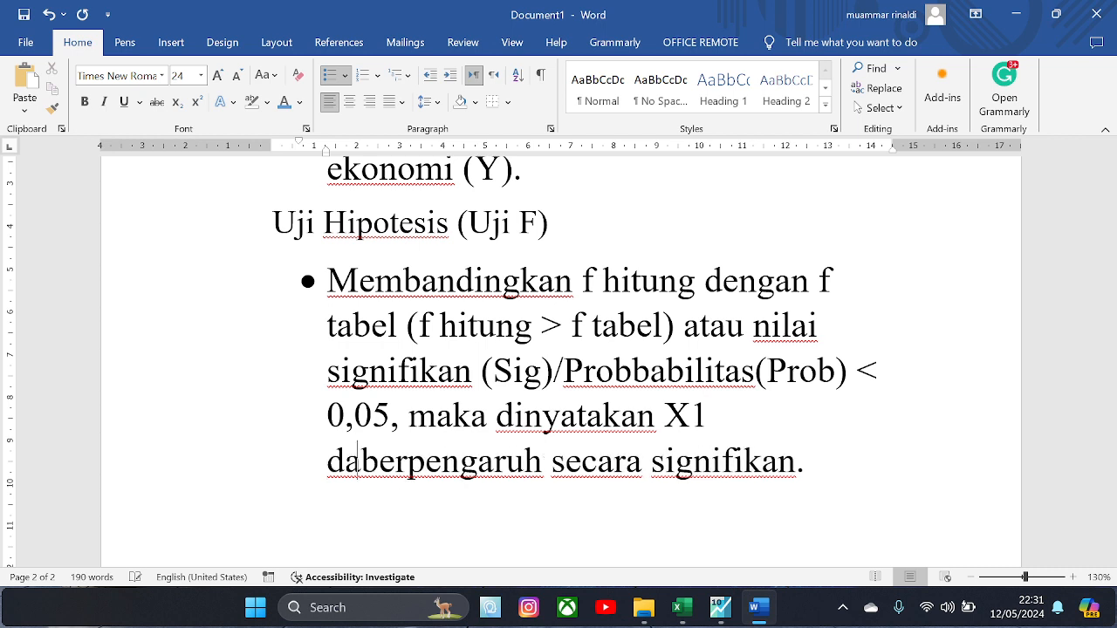
{"action": "type", "text": "X2"}
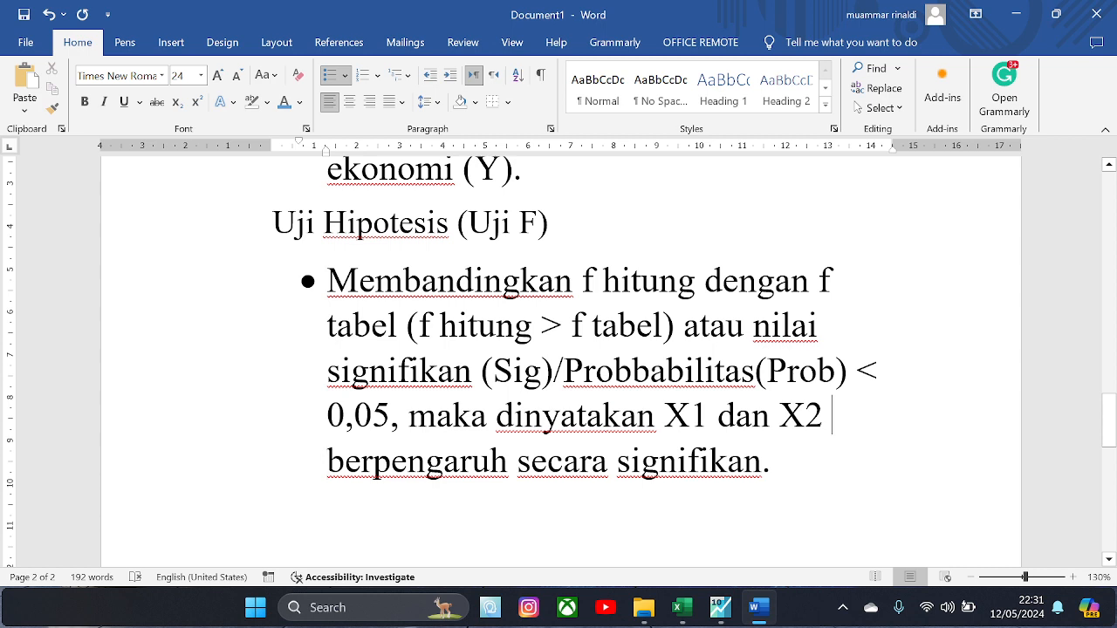
{"action": "type", "text": "se"}
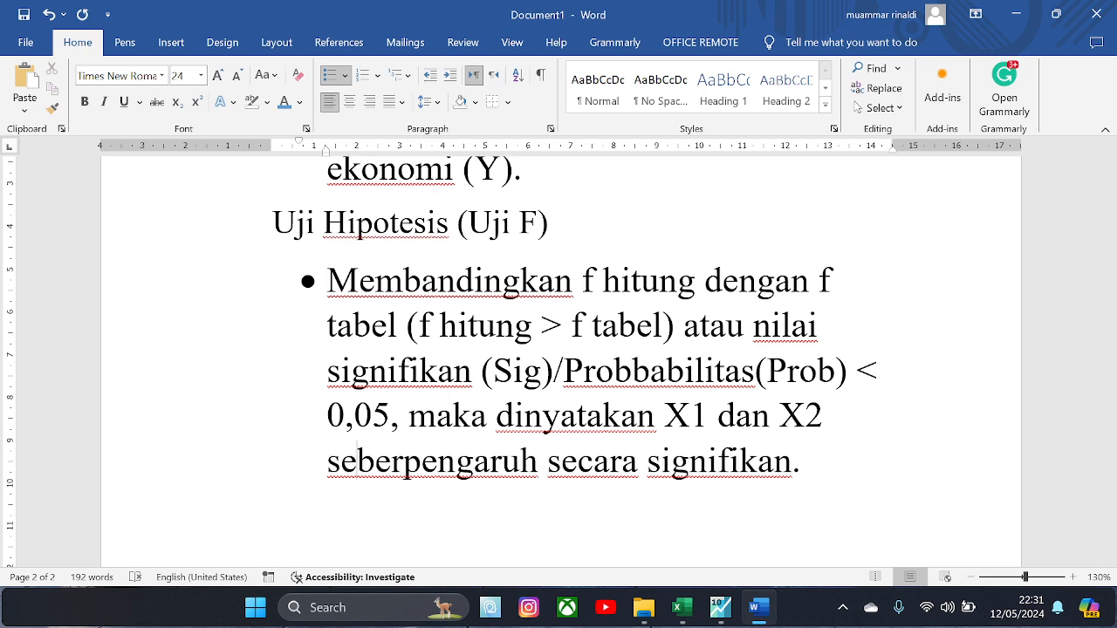
{"action": "type", "text": "cara ber"}
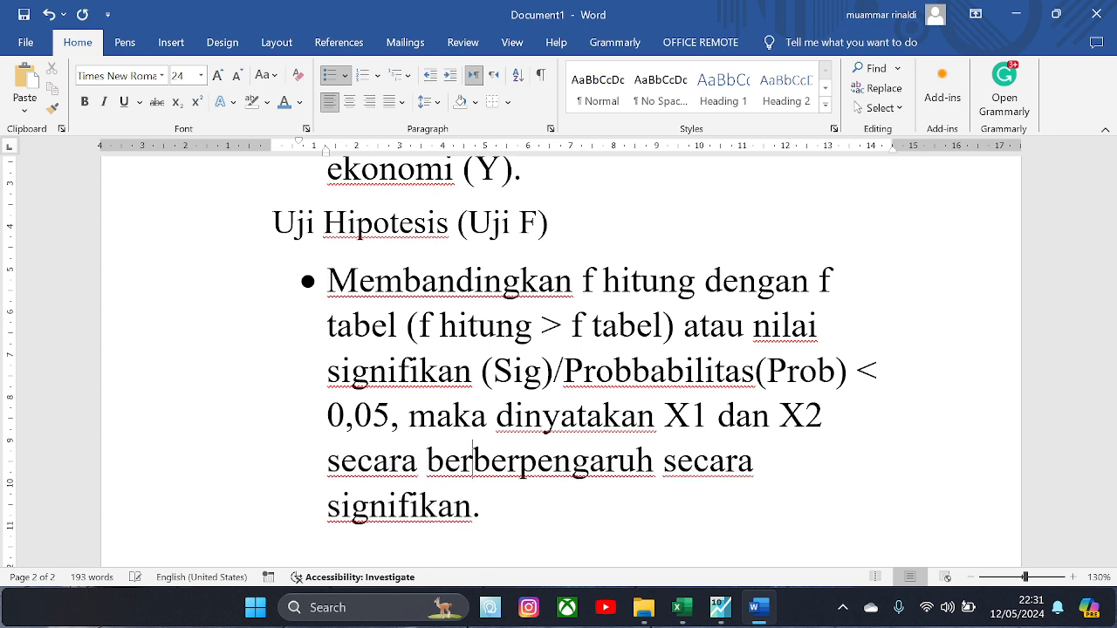
{"action": "type", "text": "sama-"}
{"action": "type", "text": "sama"}
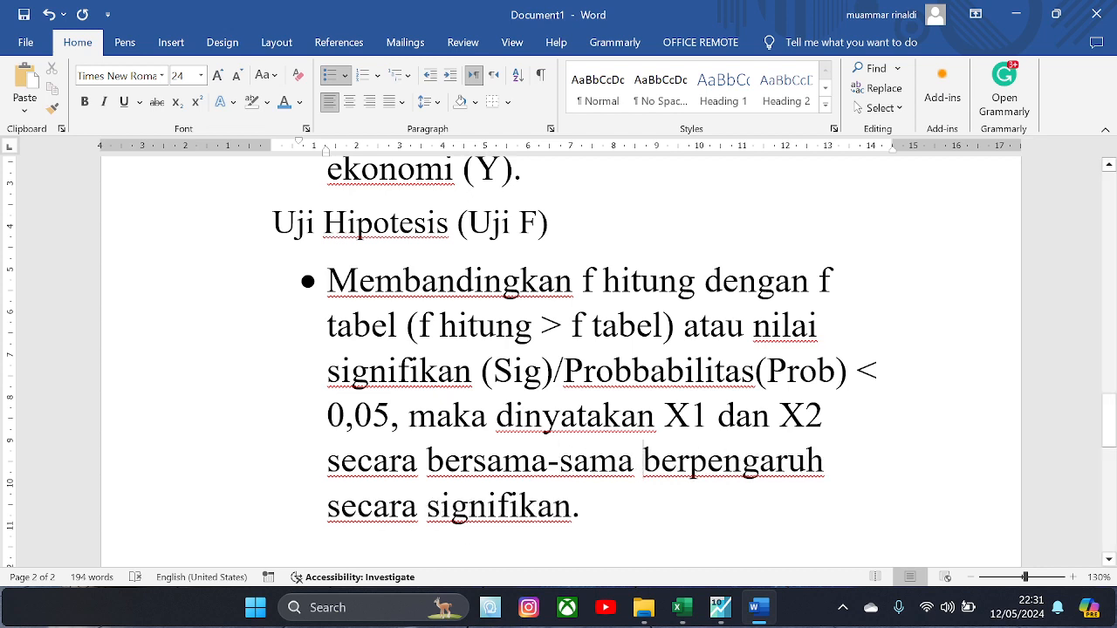
Step: Change the ending of the Uji F criterion after "berpengaruh" to "dan signifikan terhadap Y"
{"action": "left_click_drag", "start_coordinate": [328, 508], "coordinate": [425, 517]}
{"action": "type", "text": "dan signifikan"}
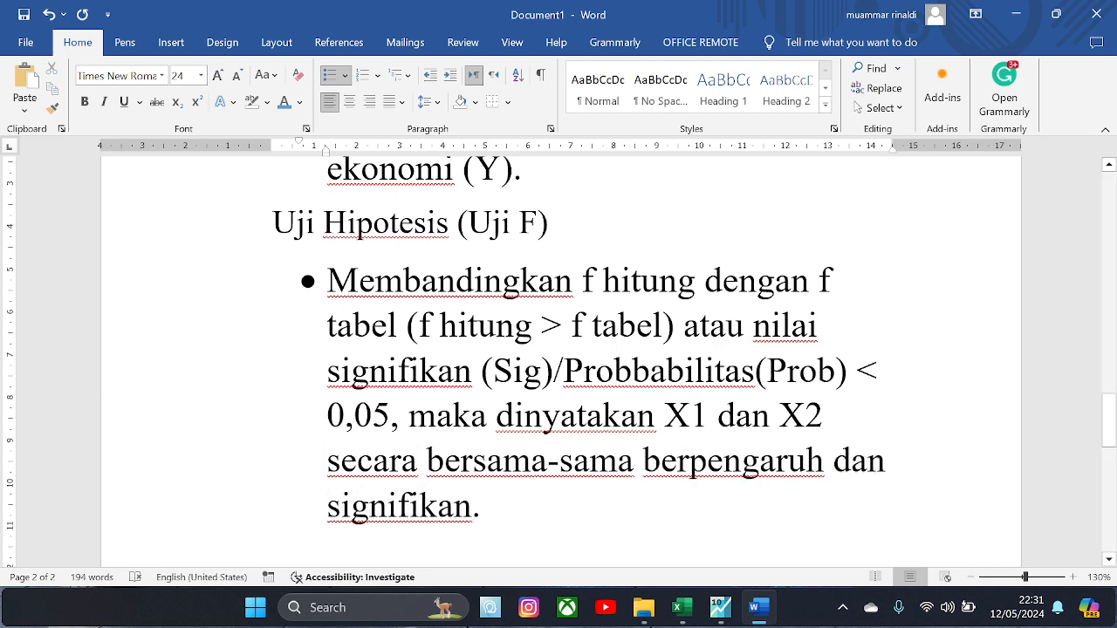
{"action": "type", "text": " terhada"}
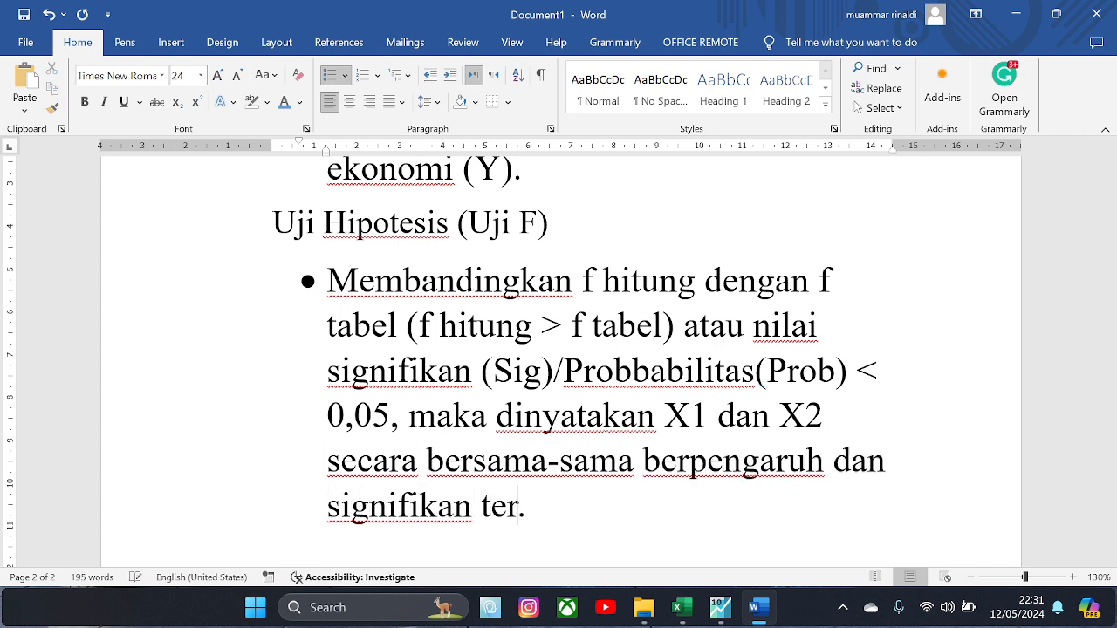
{"action": "type", "text": "p "}
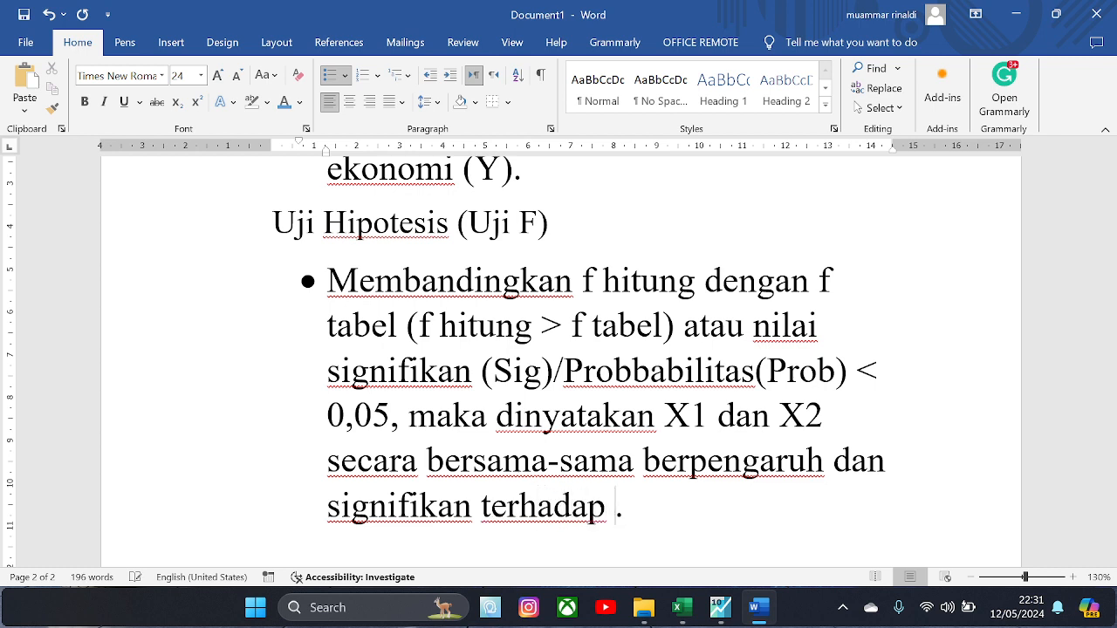
{"action": "type", "text": "Y"}
Step: Examine the F-statistic and its value in the regression output table on the first page
{"action": "scroll", "coordinate": [559, 357], "scroll_direction": "up", "scroll_amount": 1}
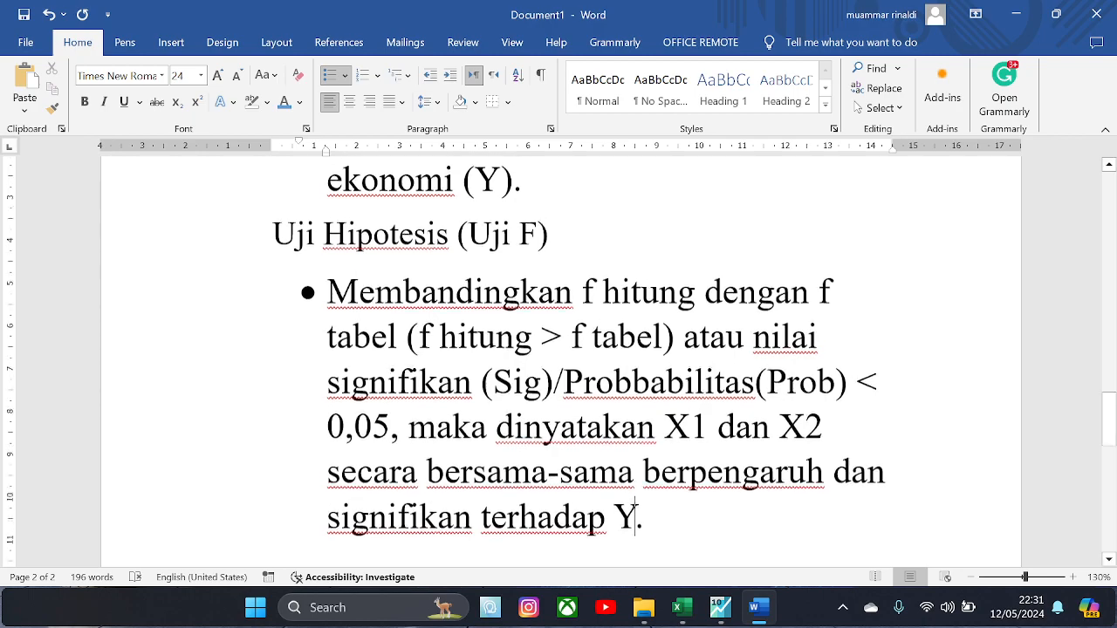
{"action": "scroll", "coordinate": [468, 509], "scroll_direction": "down", "scroll_amount": 1}
{"action": "scroll", "coordinate": [468, 509], "scroll_direction": "up", "scroll_amount": 1}
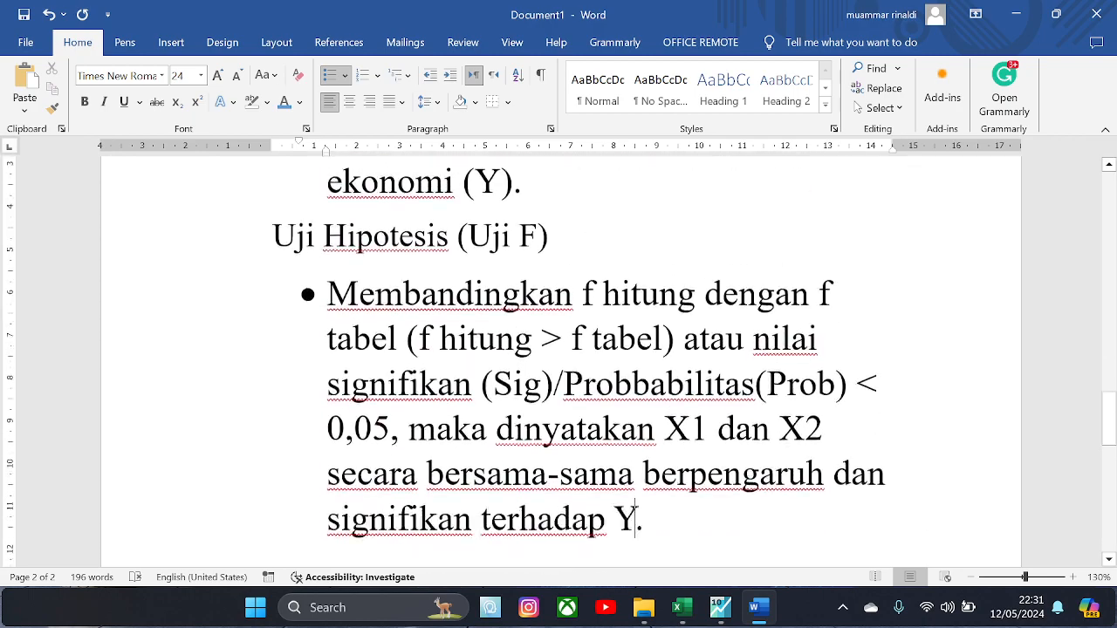
{"action": "scroll", "coordinate": [468, 509], "scroll_direction": "down", "scroll_amount": 1}
{"action": "scroll", "coordinate": [558, 358], "scroll_direction": "up", "scroll_amount": 15}
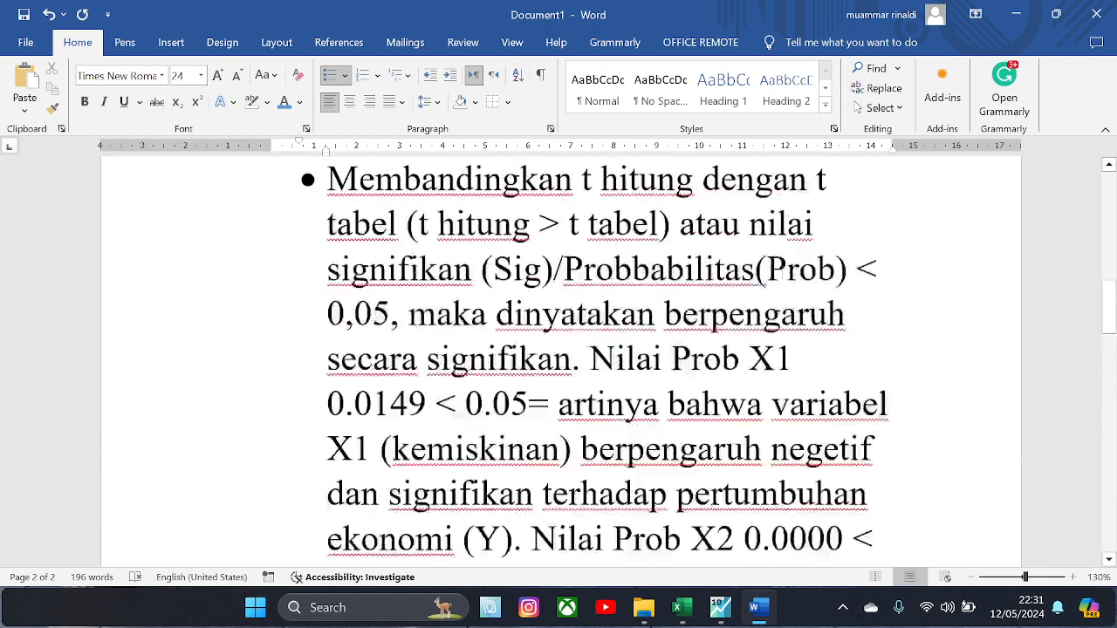
{"action": "scroll", "coordinate": [558, 358], "scroll_direction": "up", "scroll_amount": 6}
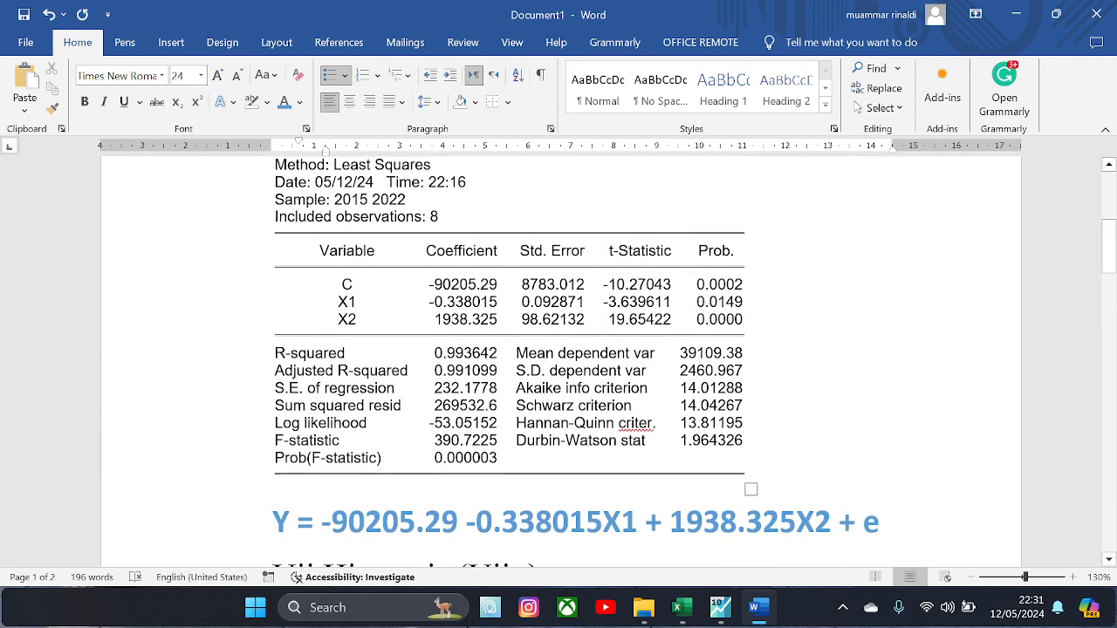
{"action": "left_click_drag", "start_coordinate": [341, 441], "coordinate": [268, 447]}
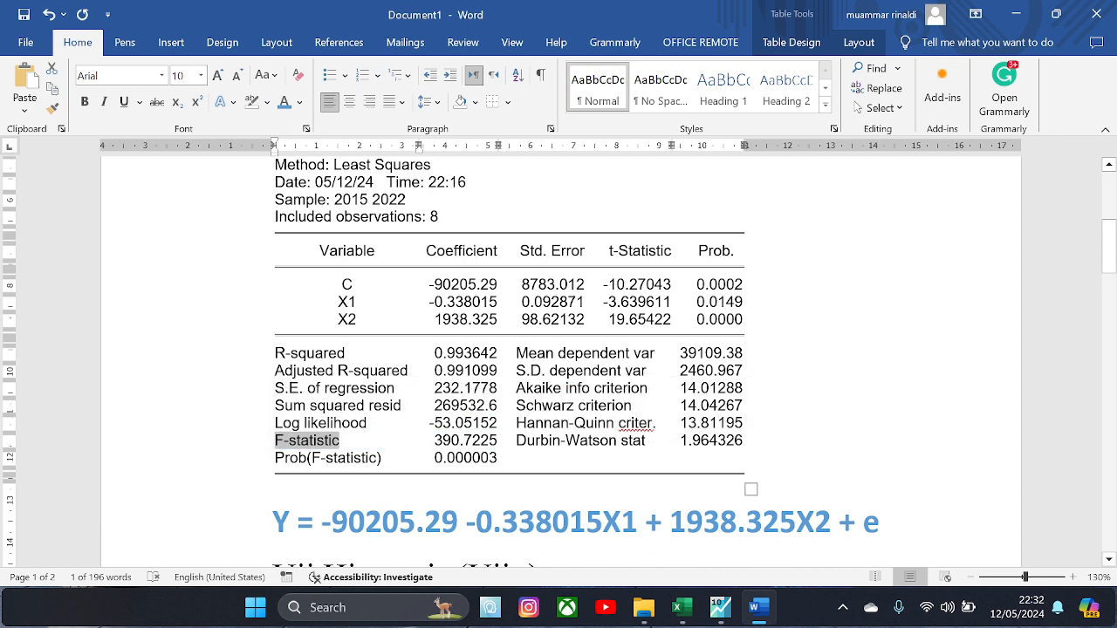
{"action": "key", "text": "Tab"}
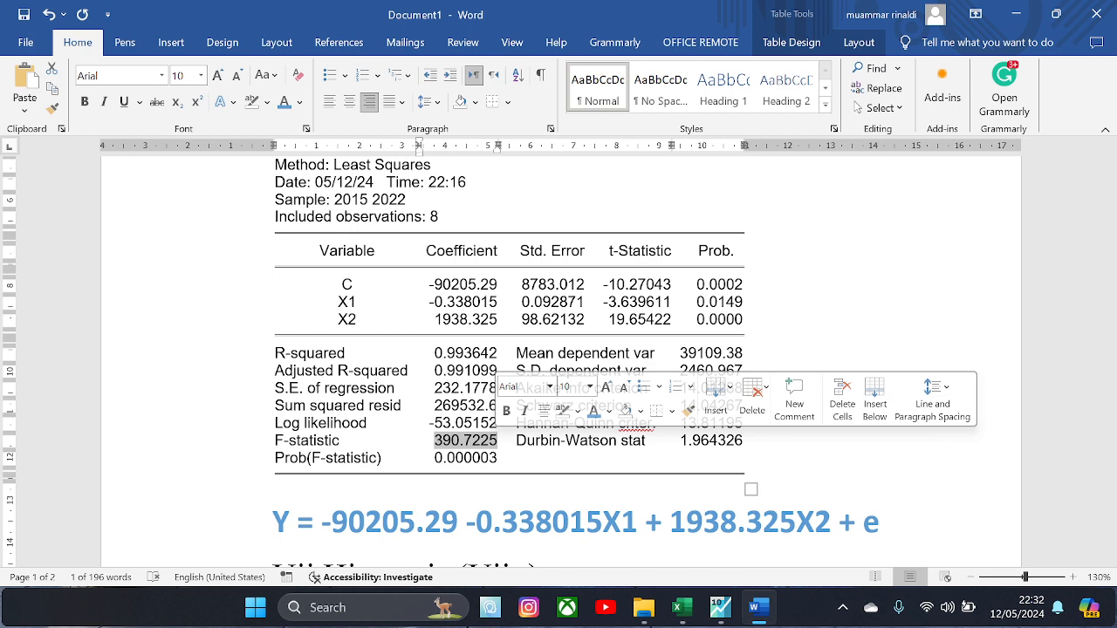
{"action": "left_click", "coordinate": [503, 441]}
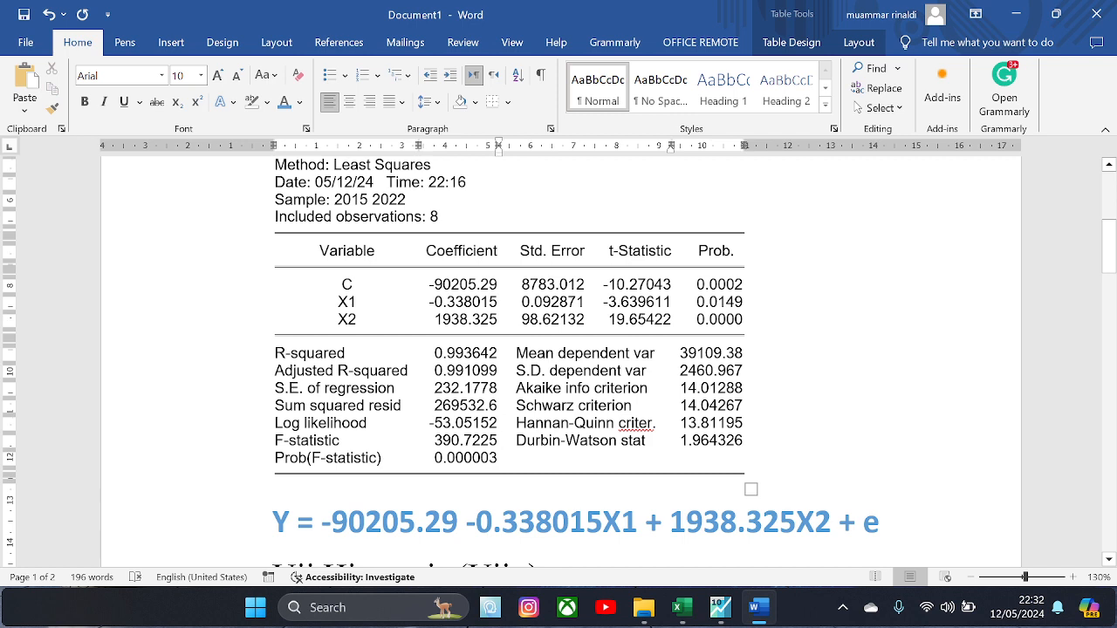
Step: Copy the digits "0.0000" from the Prob(F-statistic) value in the regression output table
{"action": "left_click_drag", "start_coordinate": [274, 457], "coordinate": [381, 457]}
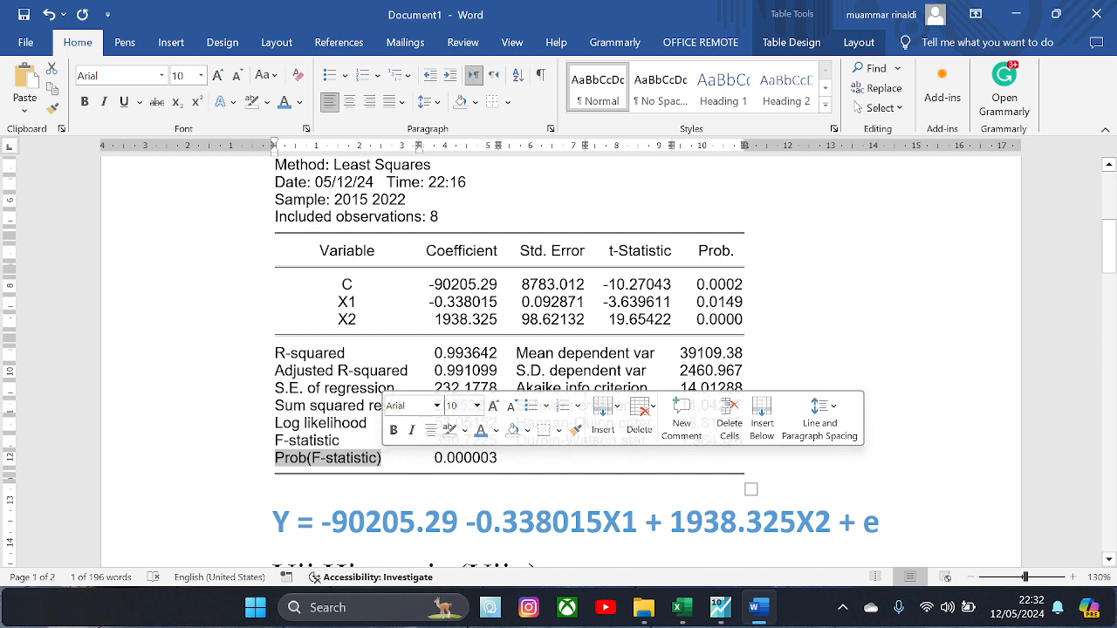
{"action": "left_click", "coordinate": [434, 458]}
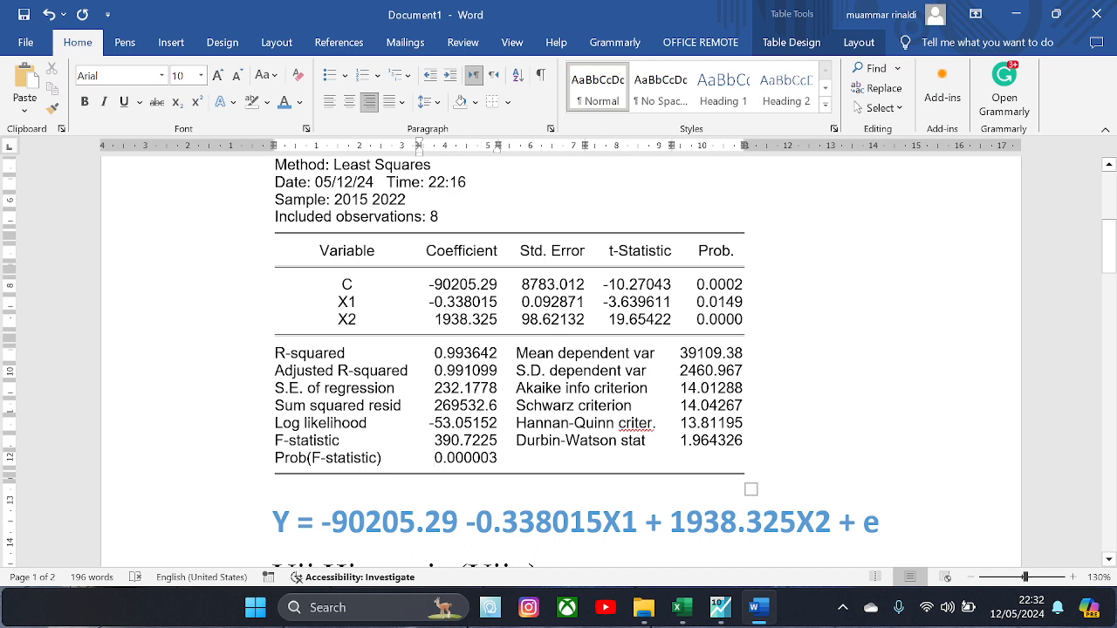
{"action": "left_click_drag", "start_coordinate": [435, 458], "coordinate": [480, 458]}
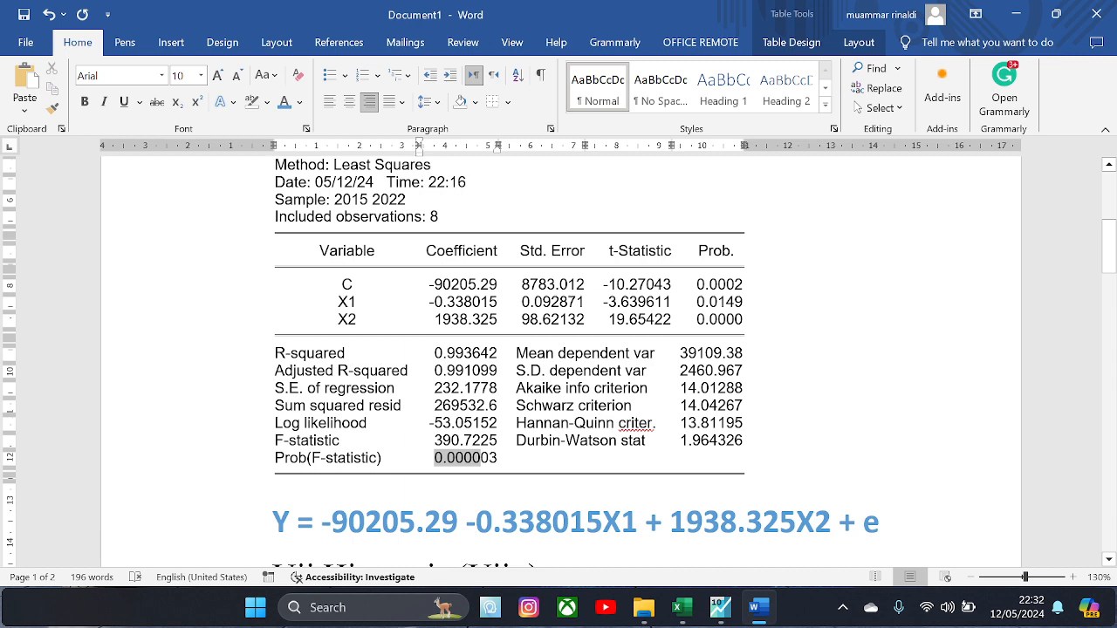
{"action": "left_click_drag", "start_coordinate": [480, 458], "coordinate": [480, 460]}
{"action": "key", "text": "ctrl+c"}
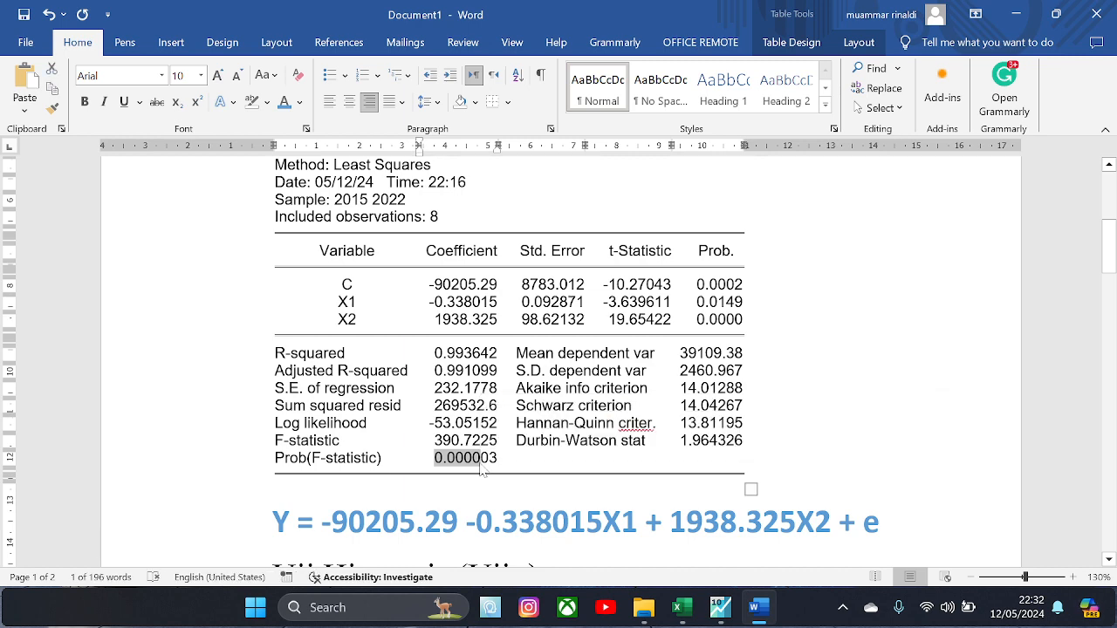
Step: Add "Nilai Prob.F" after the final sentence of the Uji F criterion
{"action": "scroll", "coordinate": [482, 471], "scroll_direction": "down", "scroll_amount": 10}
{"action": "scroll", "coordinate": [558, 367], "scroll_direction": "down", "scroll_amount": 5}
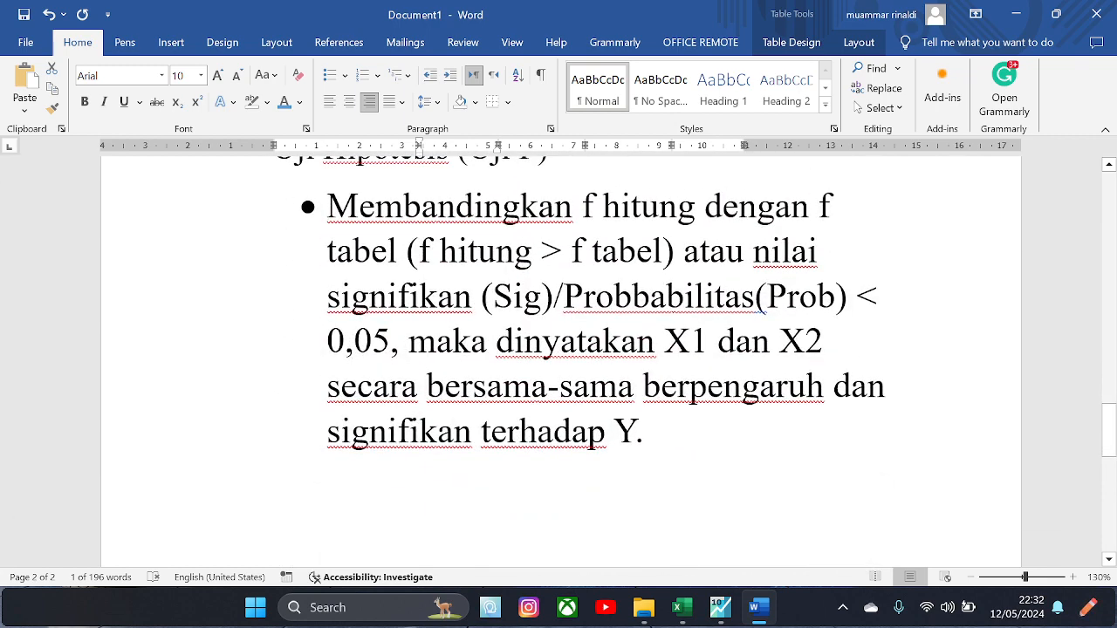
{"action": "left_click", "coordinate": [647, 432]}
{"action": "type", "text": "Nilai"}
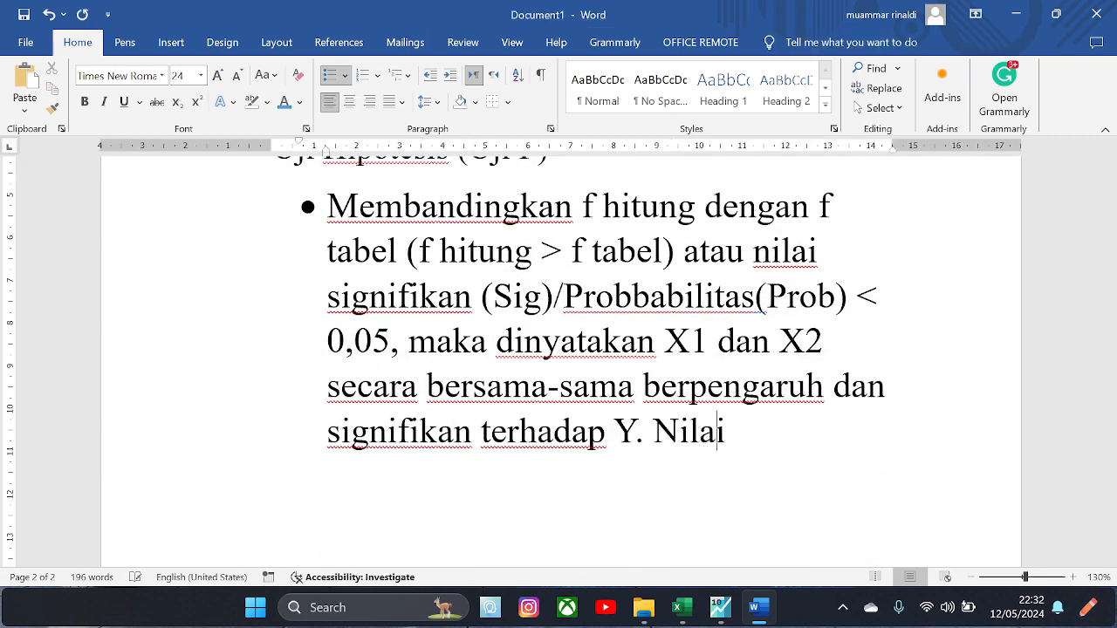
{"action": "type", "text": " Sig"}
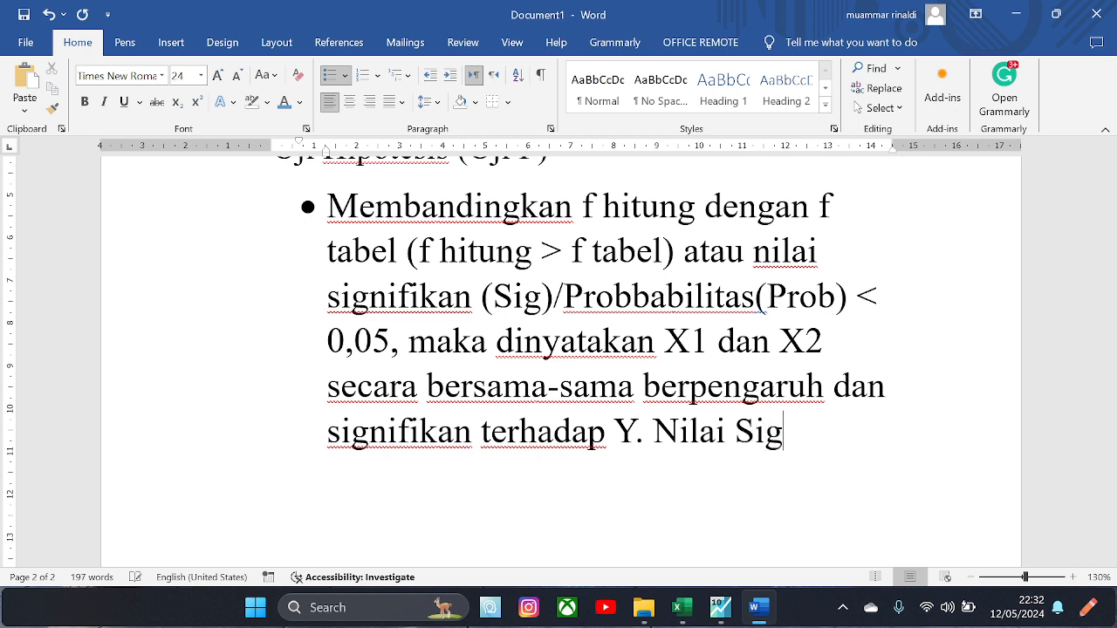
{"action": "key", "text": "BackSpace"}
{"action": "key", "text": "BackSpace"}
{"action": "key", "text": "BackSpace"}
{"action": "type", "text": "Pro"}
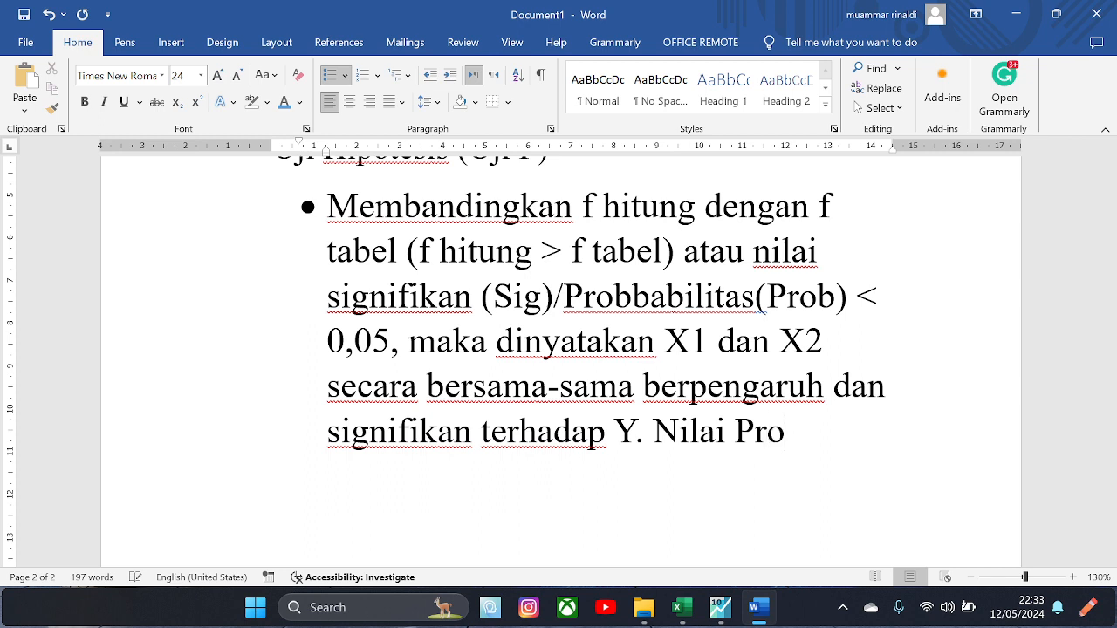
{"action": "type", "text": "b.F"}
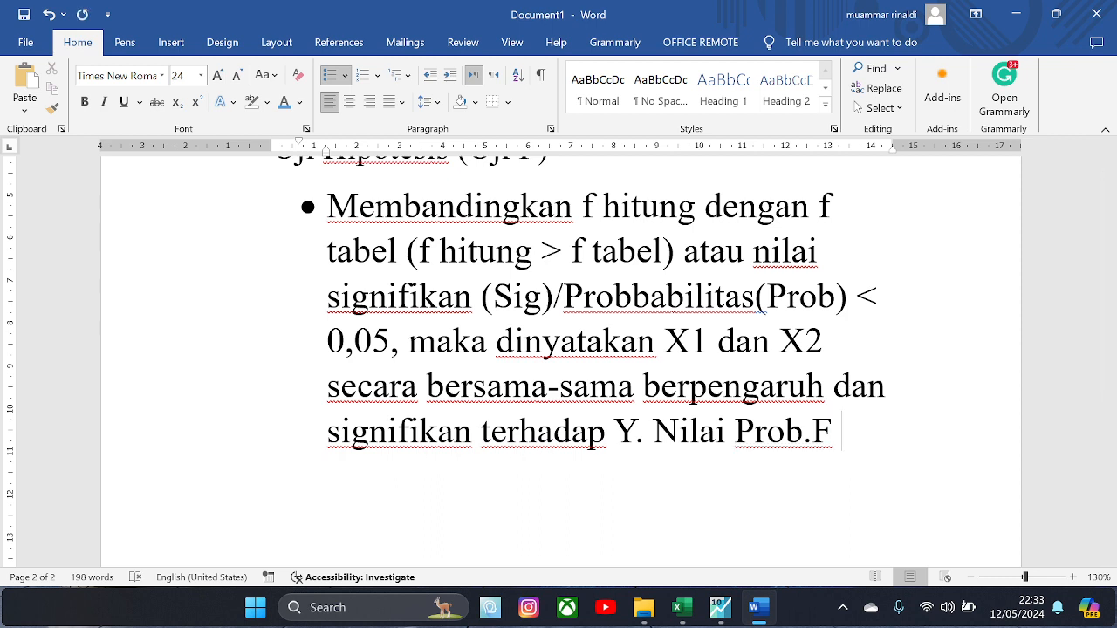
Step: Paste the copied probability value "0.0000" after "Nilai Prob.F", keeping the text only
{"action": "key", "text": "ctrl+v"}
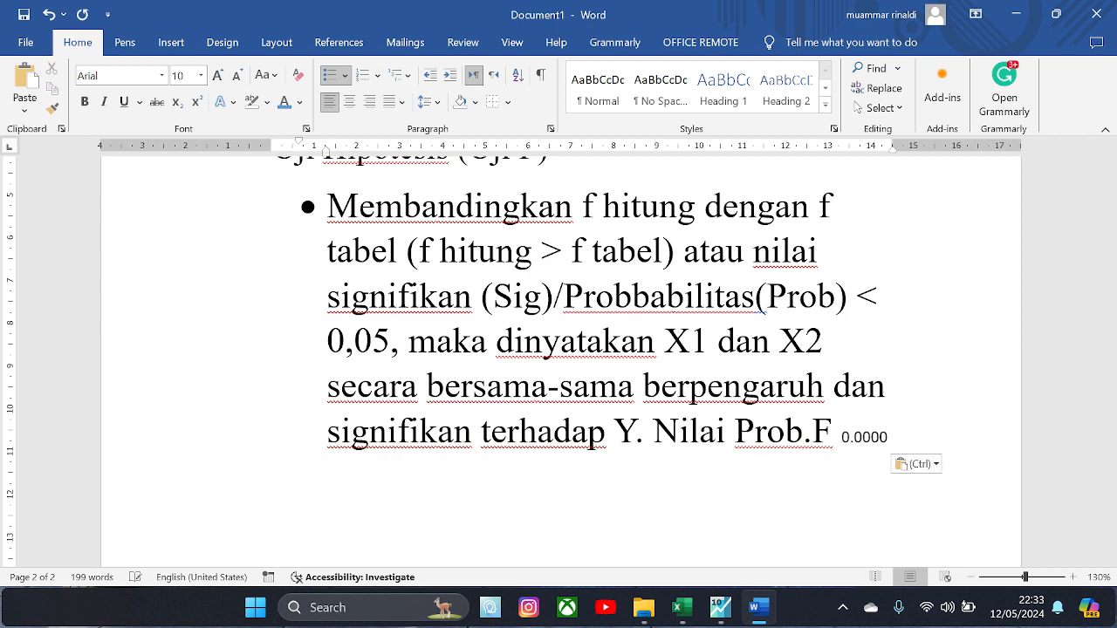
{"action": "left_click", "coordinate": [923, 463]}
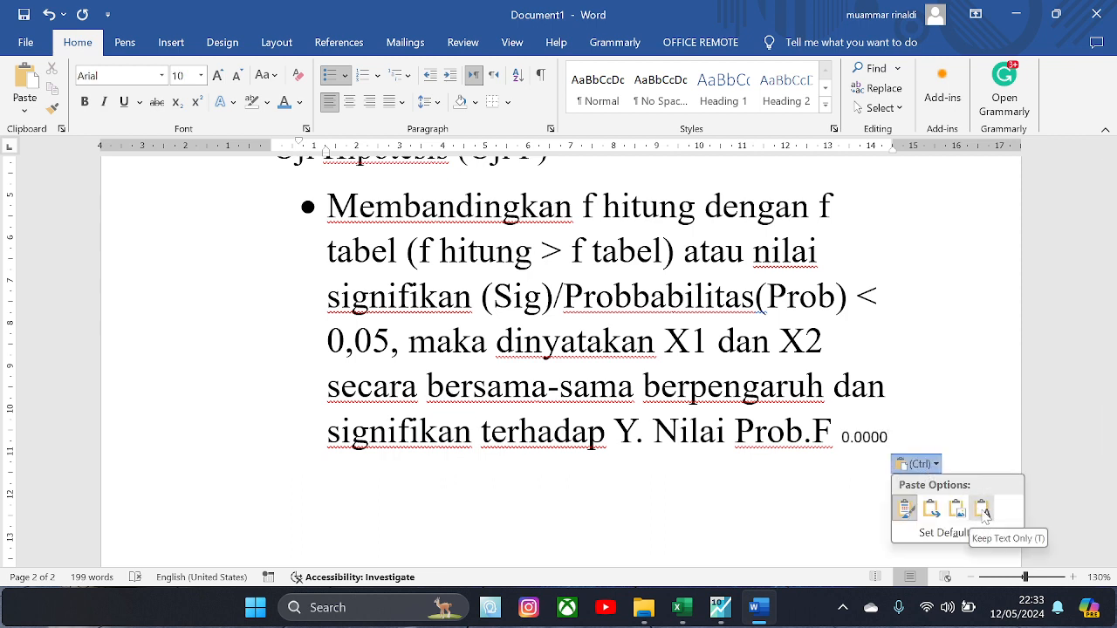
{"action": "left_click", "coordinate": [981, 509]}
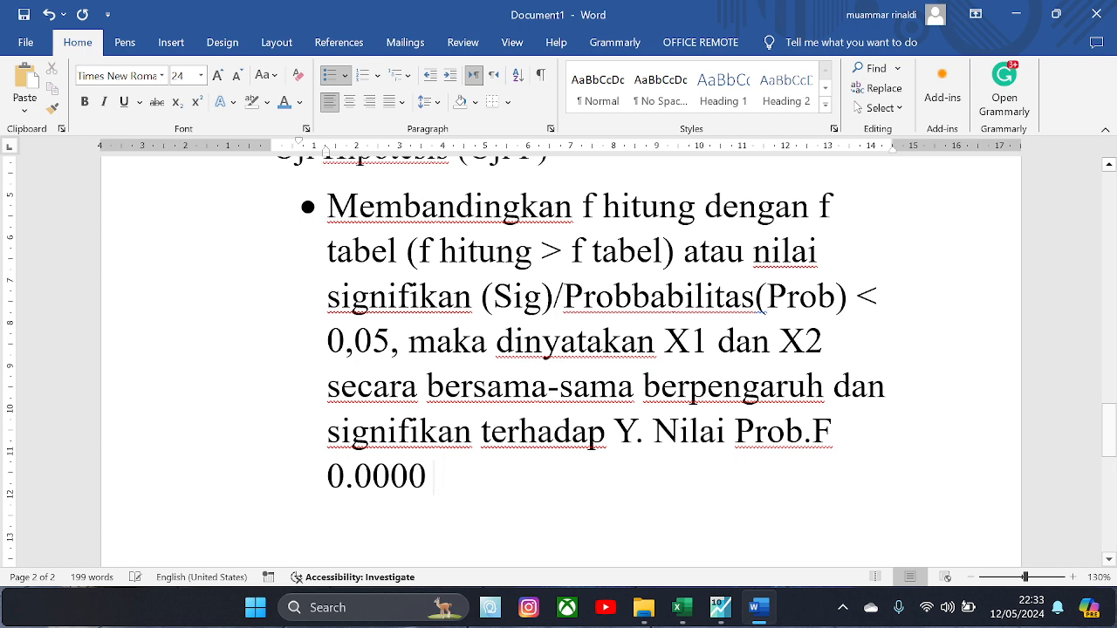
Step: Continue the Uji F conclusion after "Nilai Prob.F 0.0000" with "< 0.05, maka X1 dan X2"
{"action": "type", "text": "< 0."}
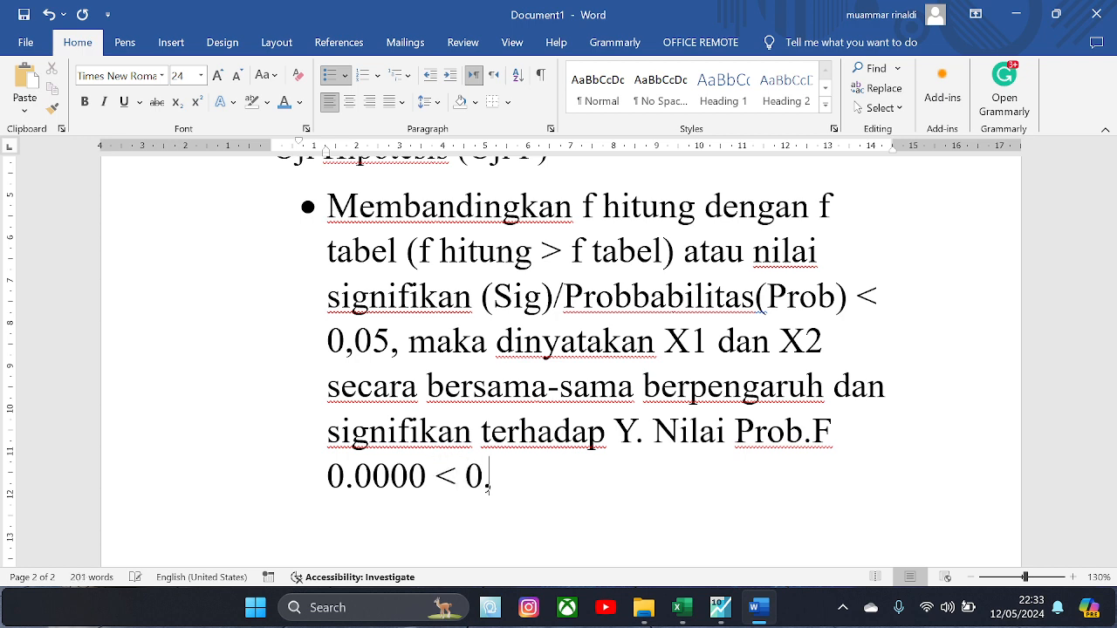
{"action": "key", "text": "BackSpace"}
{"action": "type", "text": ".05, ma"}
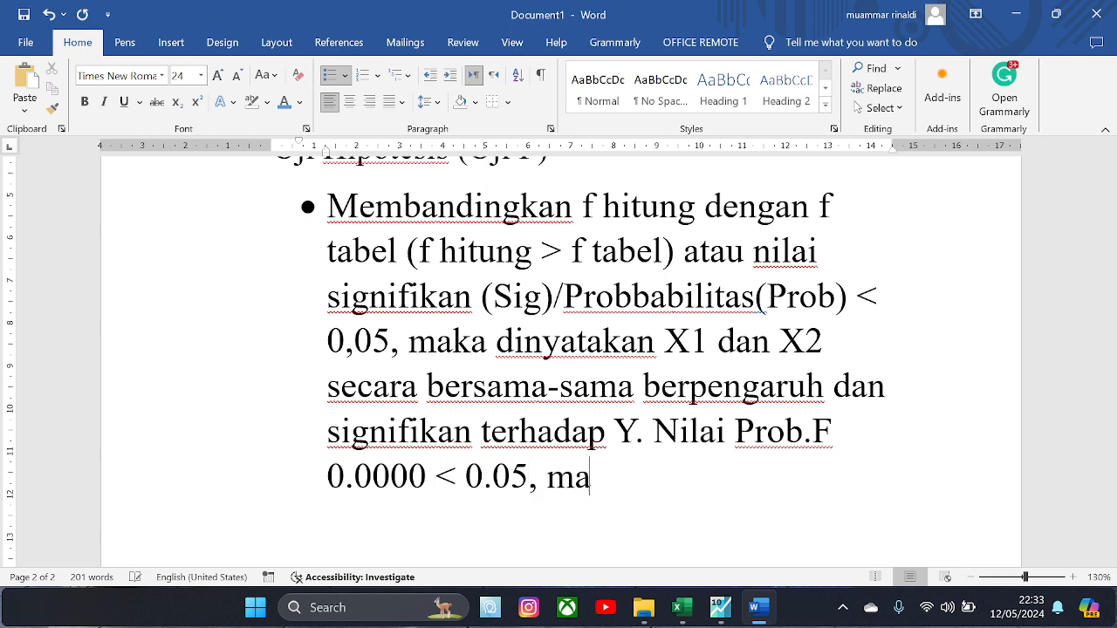
{"action": "type", "text": "ka X"}
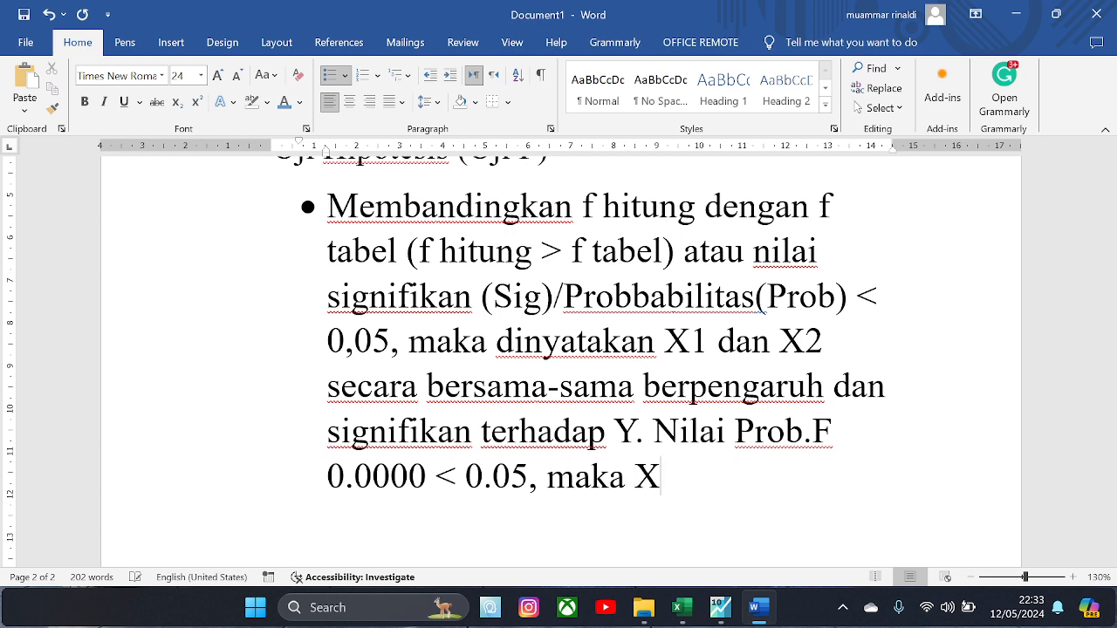
{"action": "type", "text": "1 dan "}
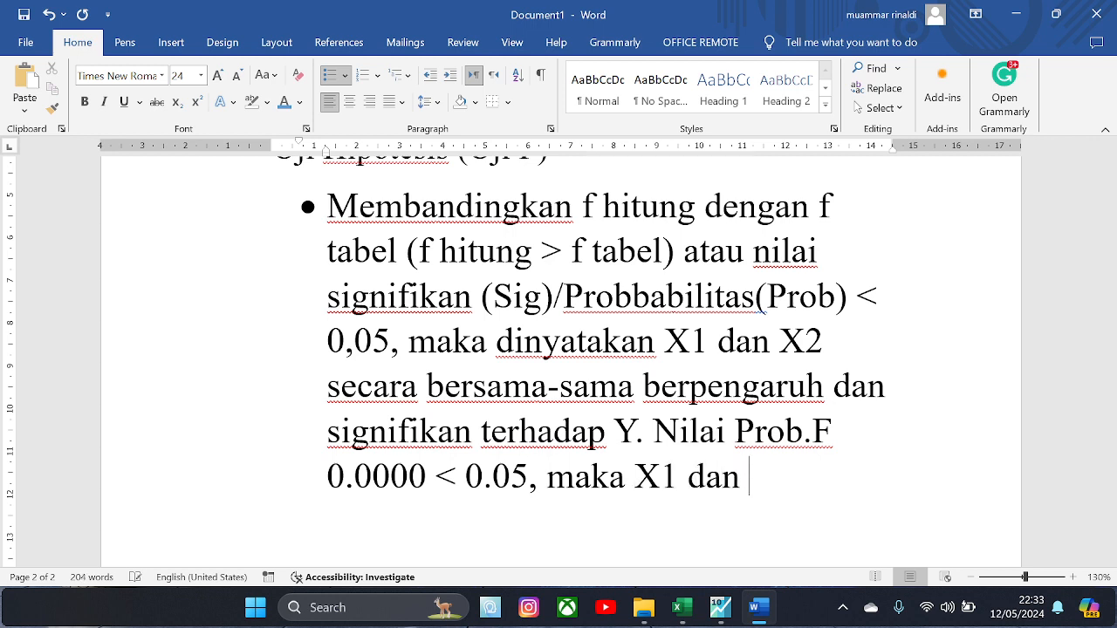
{"action": "type", "text": "X2"}
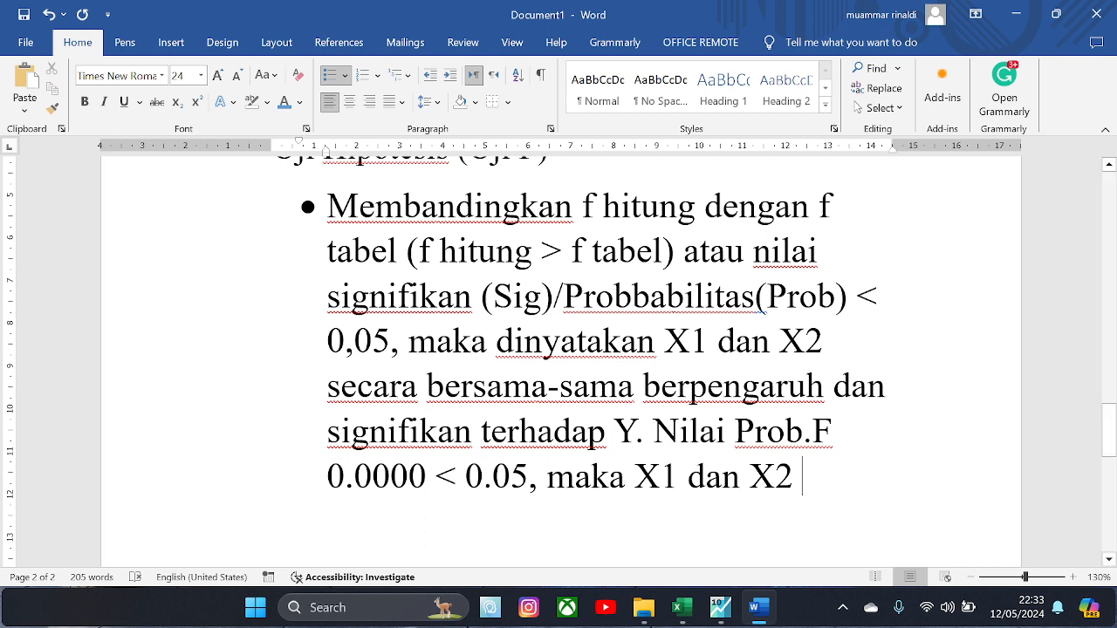
Step: Complete the Uji F conclusion with a copy of "secara bersama-sama berpengaruh dan signifikan terhadap Y" from the criterion sentence, ending with a period
{"action": "left_click_drag", "start_coordinate": [327, 386], "coordinate": [635, 431]}
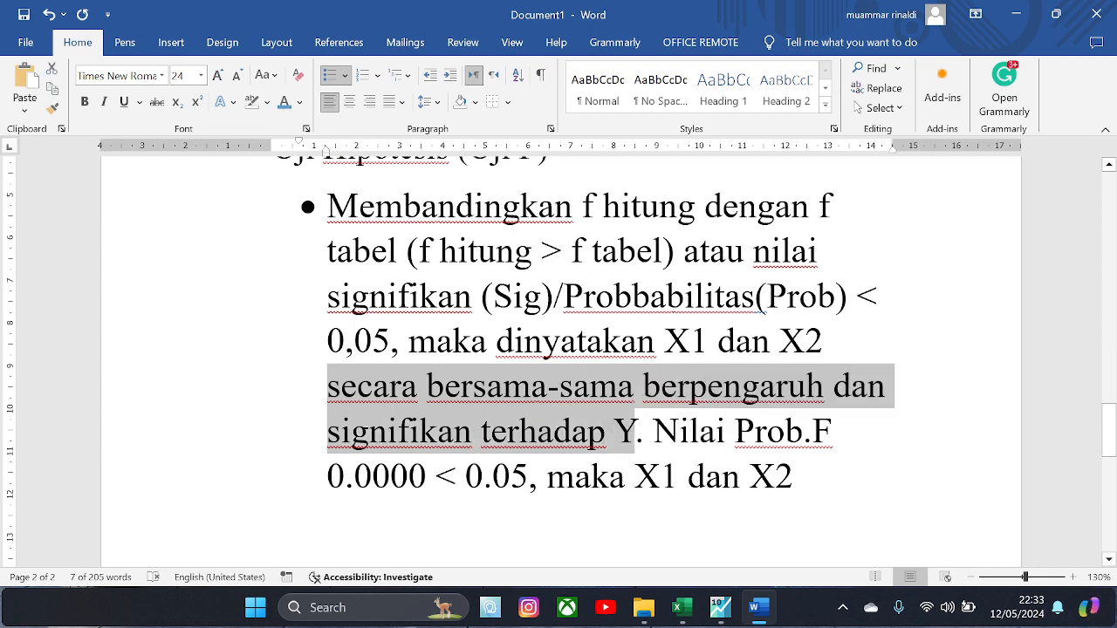
{"action": "key", "text": "ctrl+c"}
{"action": "left_click", "coordinate": [802, 476]}
{"action": "key", "text": "ctrl+v"}
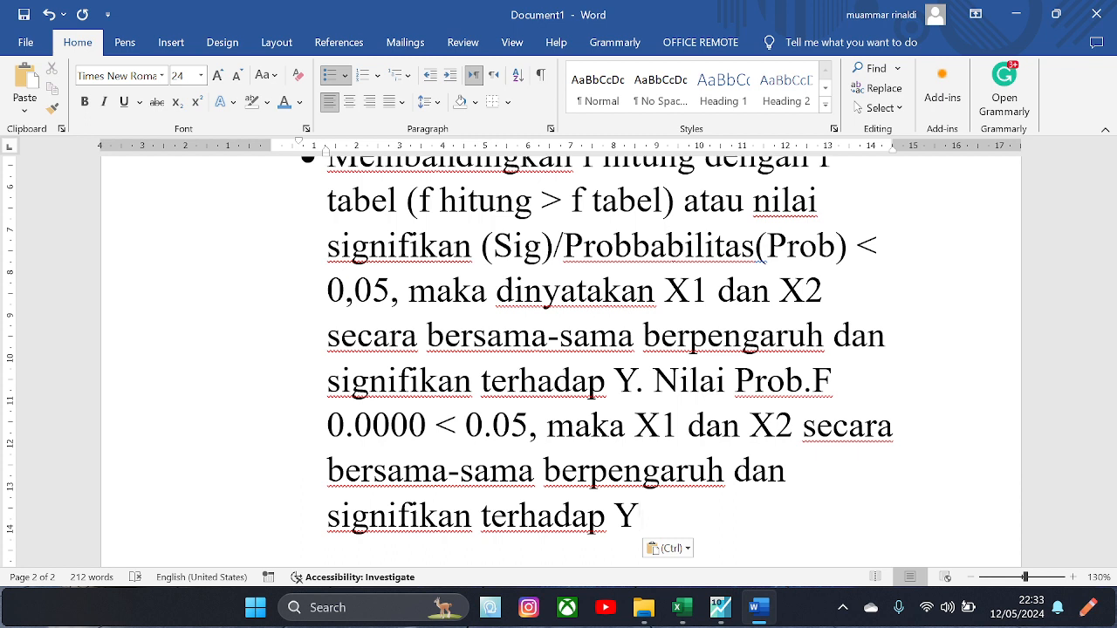
{"action": "type", "text": "."}
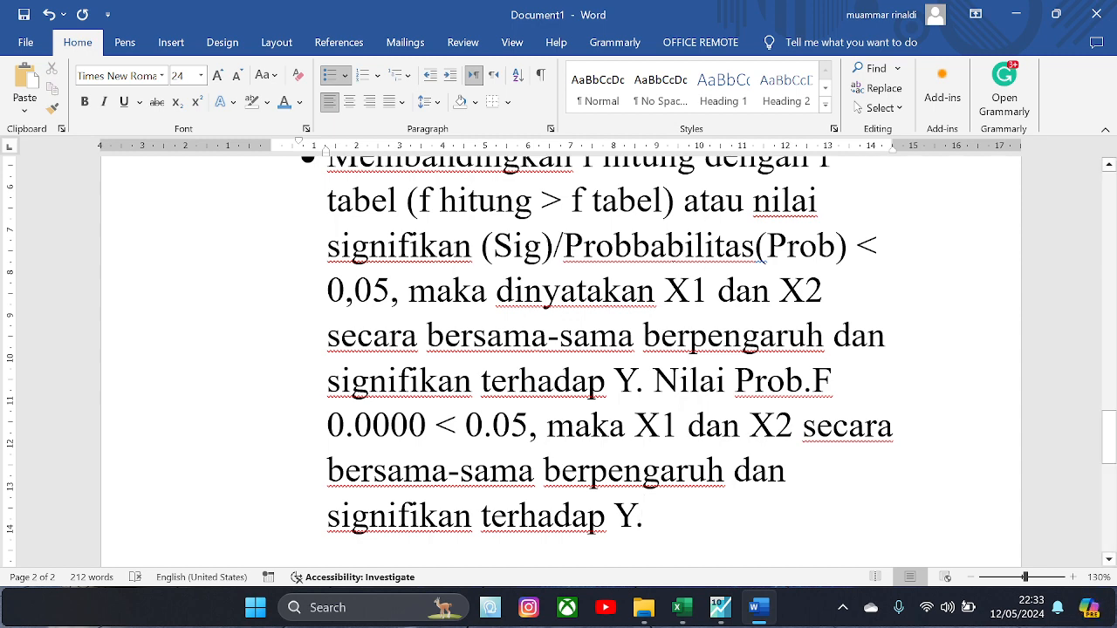
Step: Examine the R-squared row and its value in the regression output table on the first page
{"action": "scroll", "coordinate": [558, 362], "scroll_direction": "up", "scroll_amount": 3}
{"action": "scroll", "coordinate": [782, 429], "scroll_direction": "up", "scroll_amount": 10}
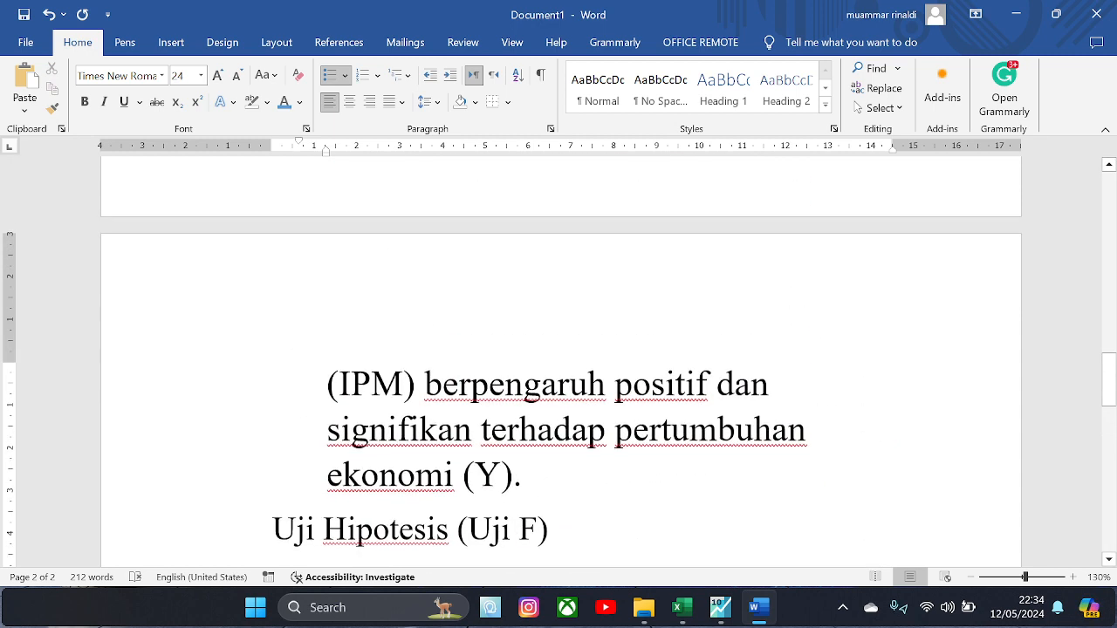
{"action": "scroll", "coordinate": [782, 428], "scroll_direction": "up", "scroll_amount": 1}
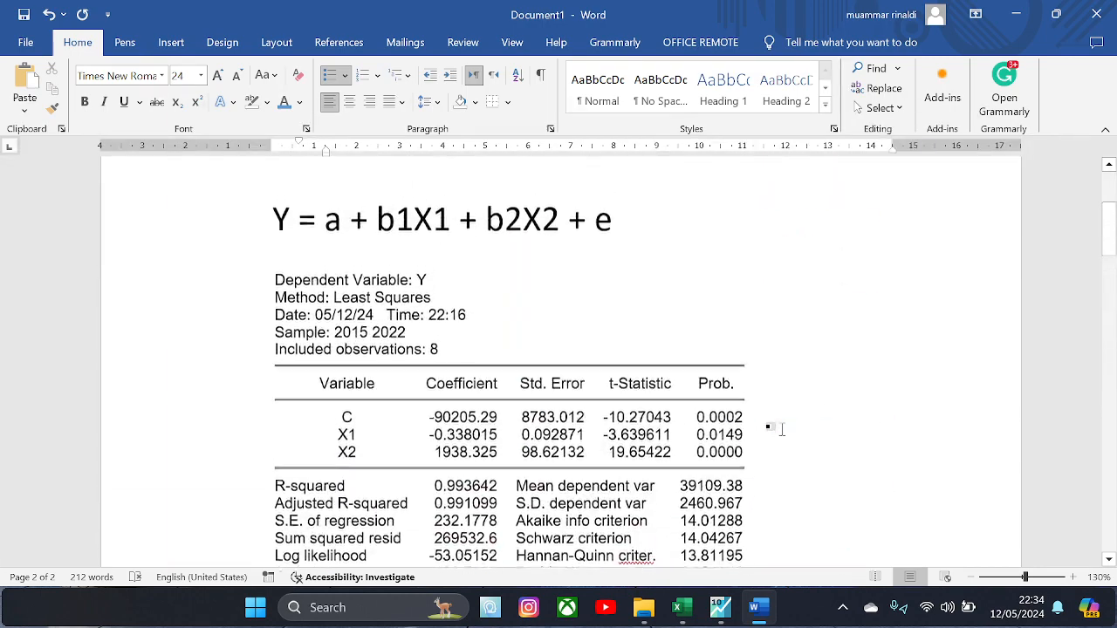
{"action": "scroll", "coordinate": [781, 429], "scroll_direction": "down", "scroll_amount": 3}
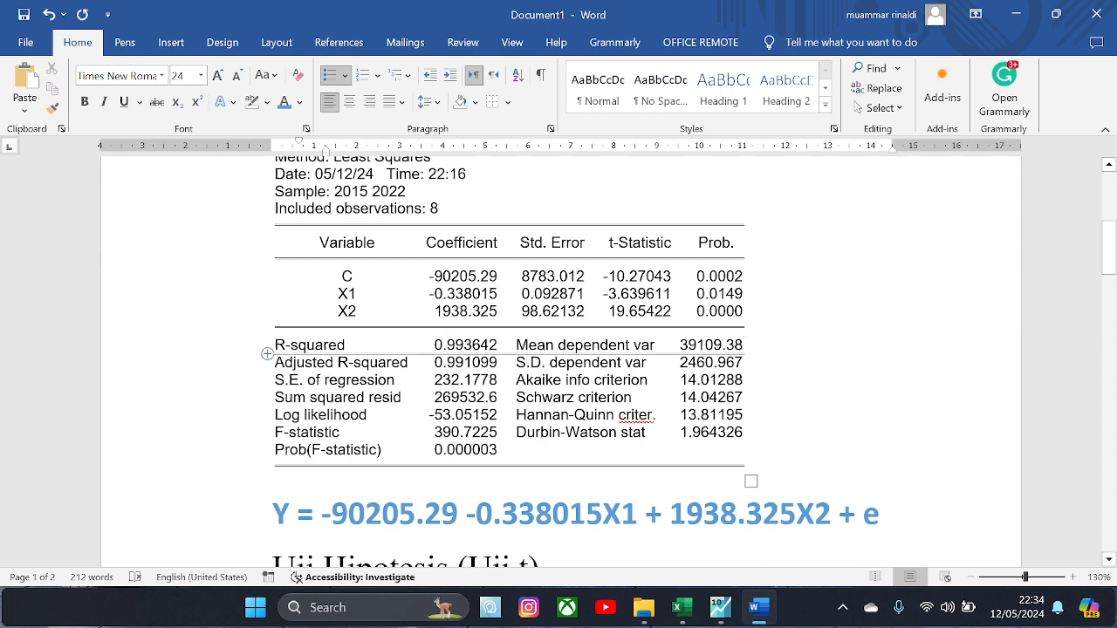
{"action": "left_click_drag", "start_coordinate": [272, 347], "coordinate": [494, 347]}
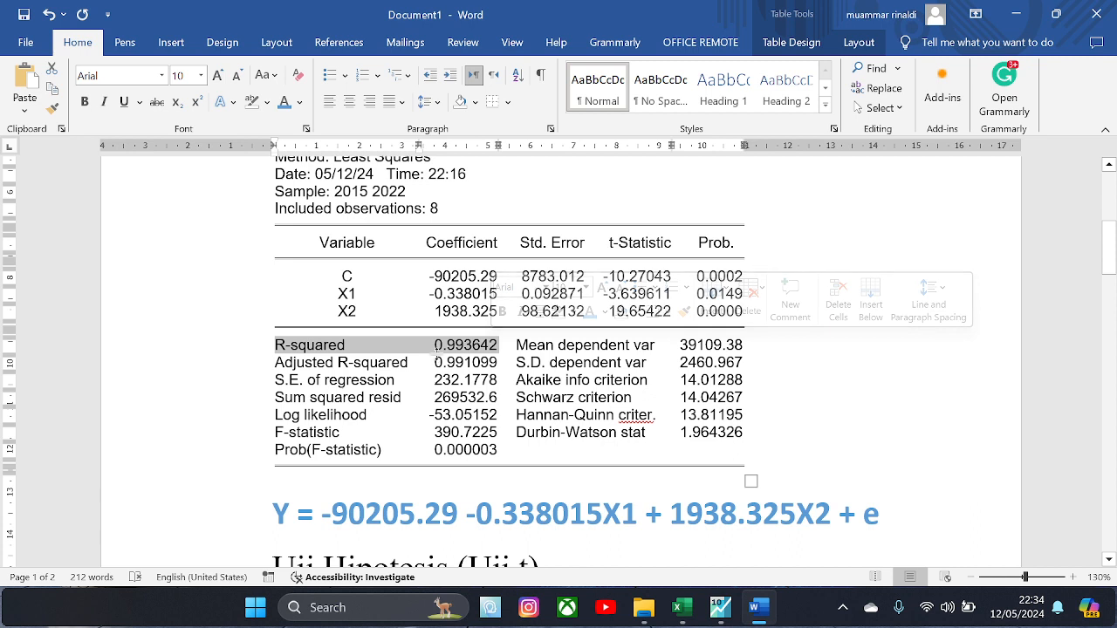
{"action": "left_click", "coordinate": [436, 349]}
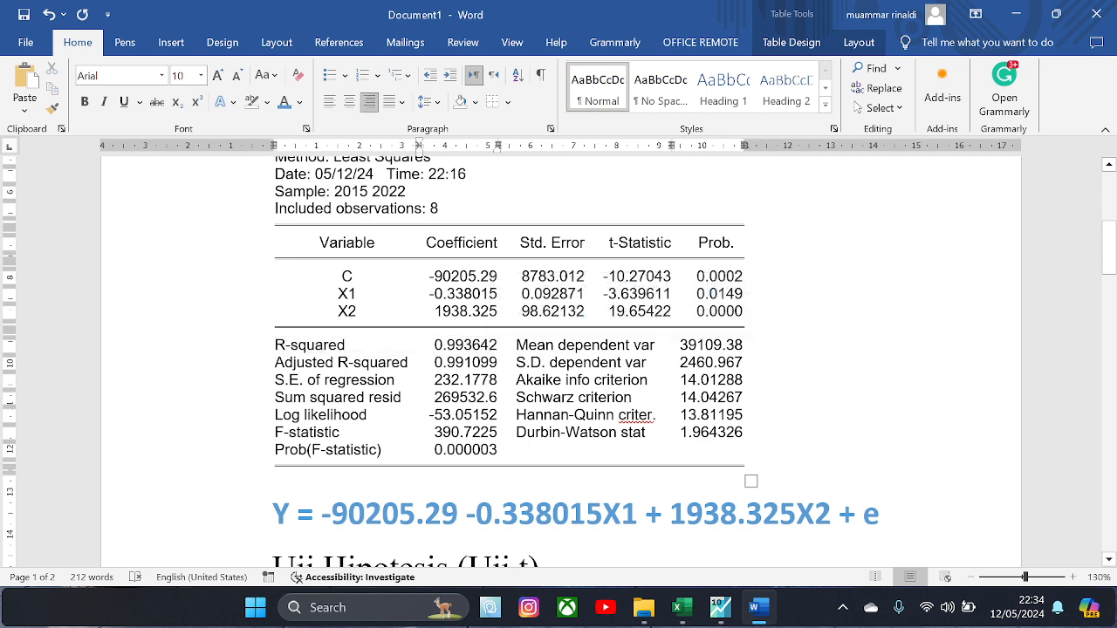
{"action": "left_click_drag", "start_coordinate": [435, 346], "coordinate": [464, 346]}
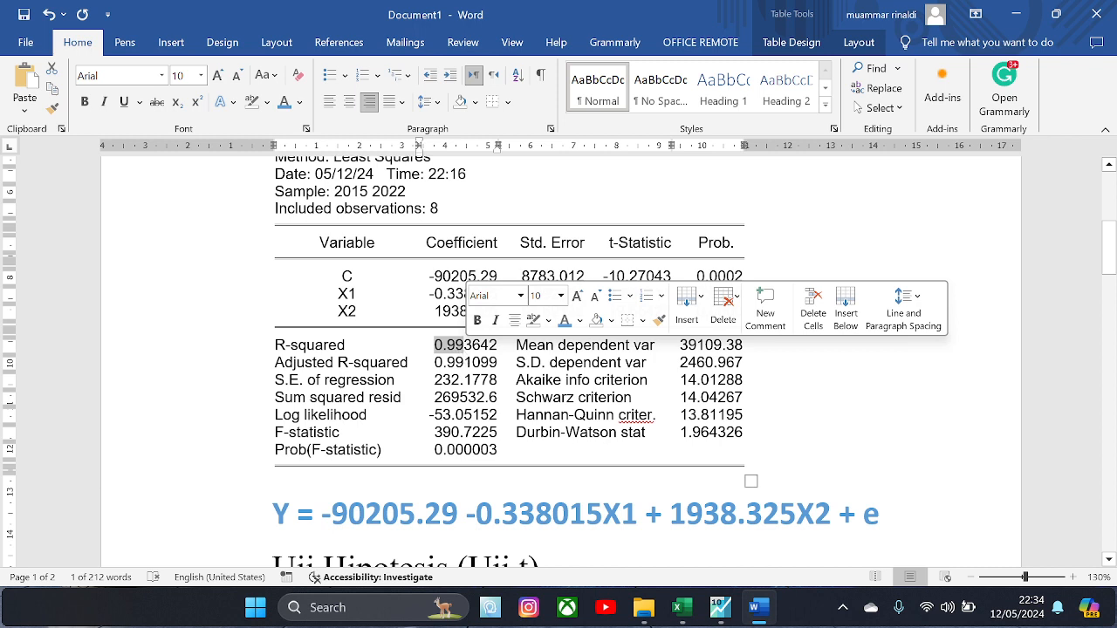
{"action": "left_click", "coordinate": [462, 346]}
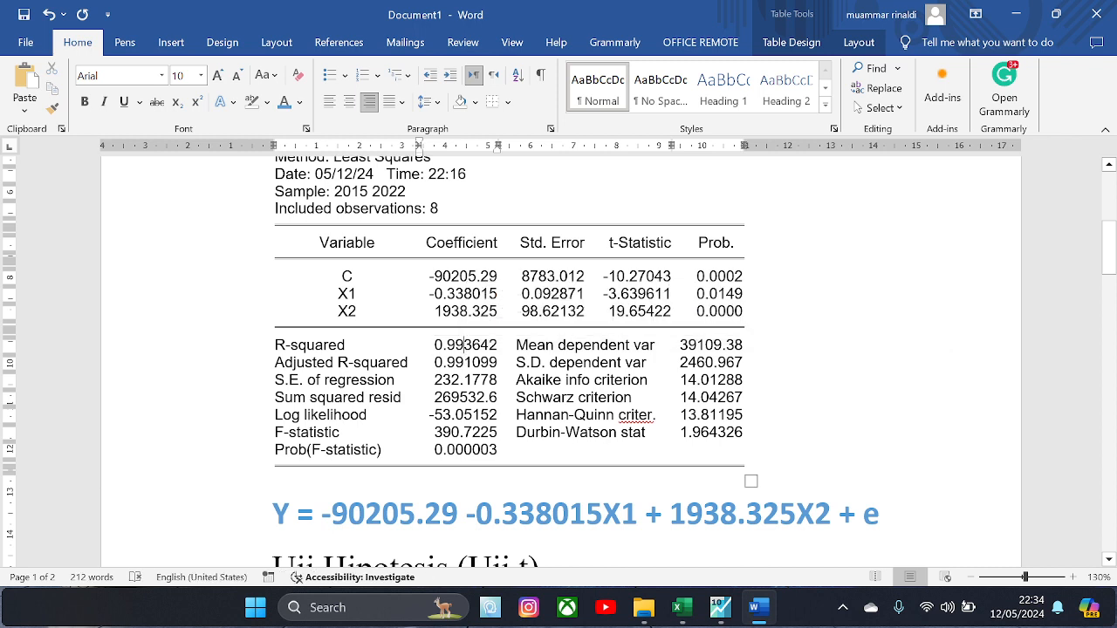
Step: Review the whole document, from the regression equation and output table through the Uji t and Uji F sections
{"action": "scroll", "coordinate": [558, 362], "scroll_direction": "down", "scroll_amount": 2}
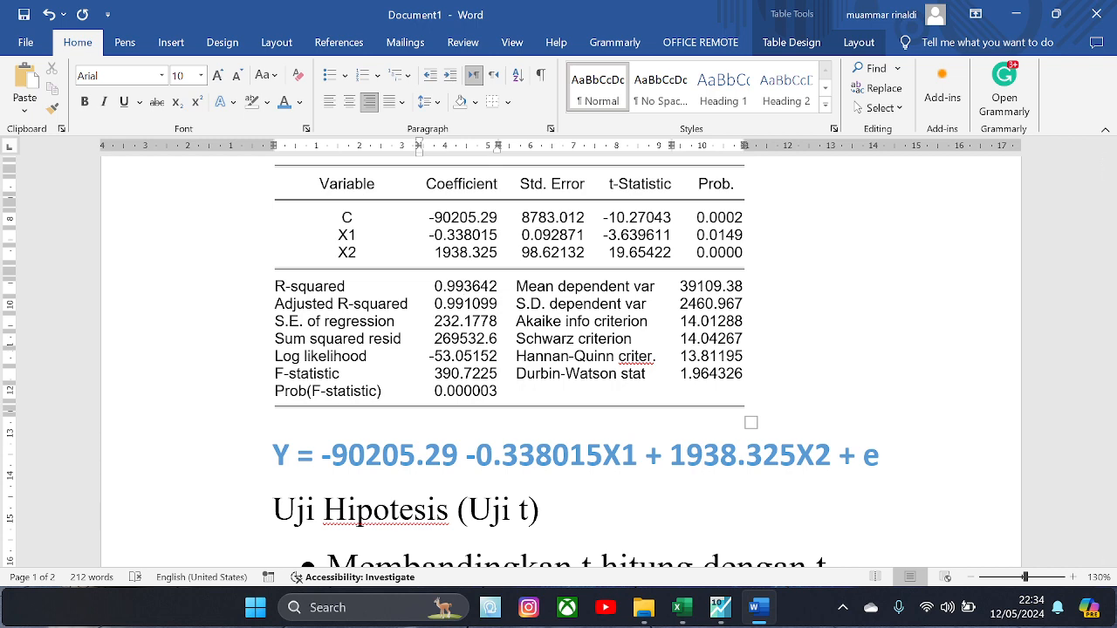
{"action": "scroll", "coordinate": [762, 371], "scroll_direction": "up", "scroll_amount": 3}
{"action": "scroll", "coordinate": [762, 371], "scroll_direction": "down", "scroll_amount": 9}
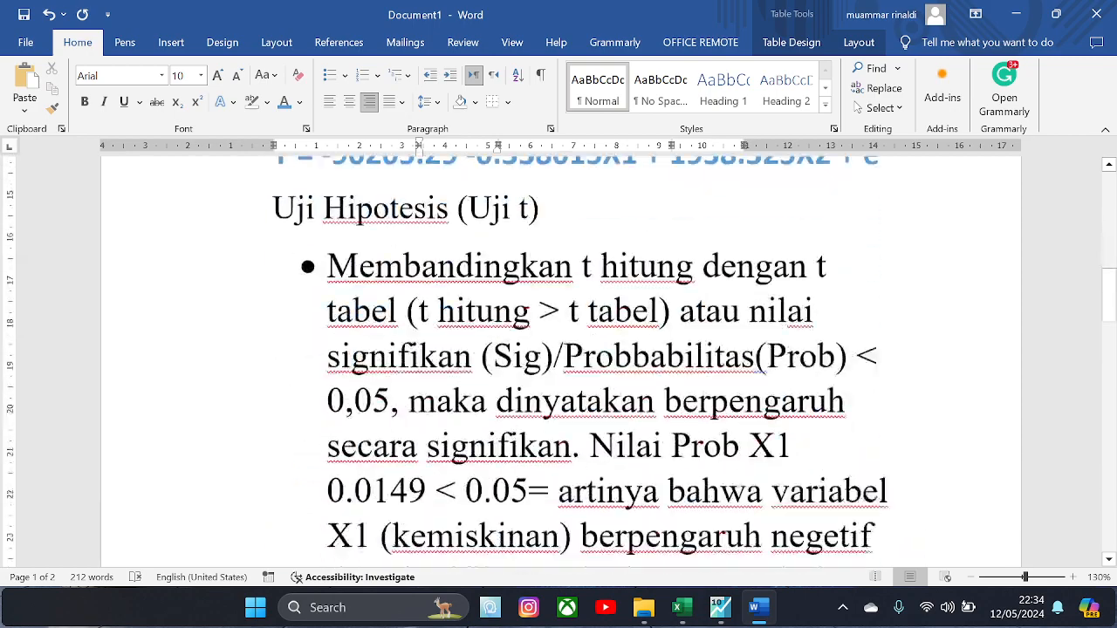
{"action": "scroll", "coordinate": [761, 370], "scroll_direction": "down", "scroll_amount": 10}
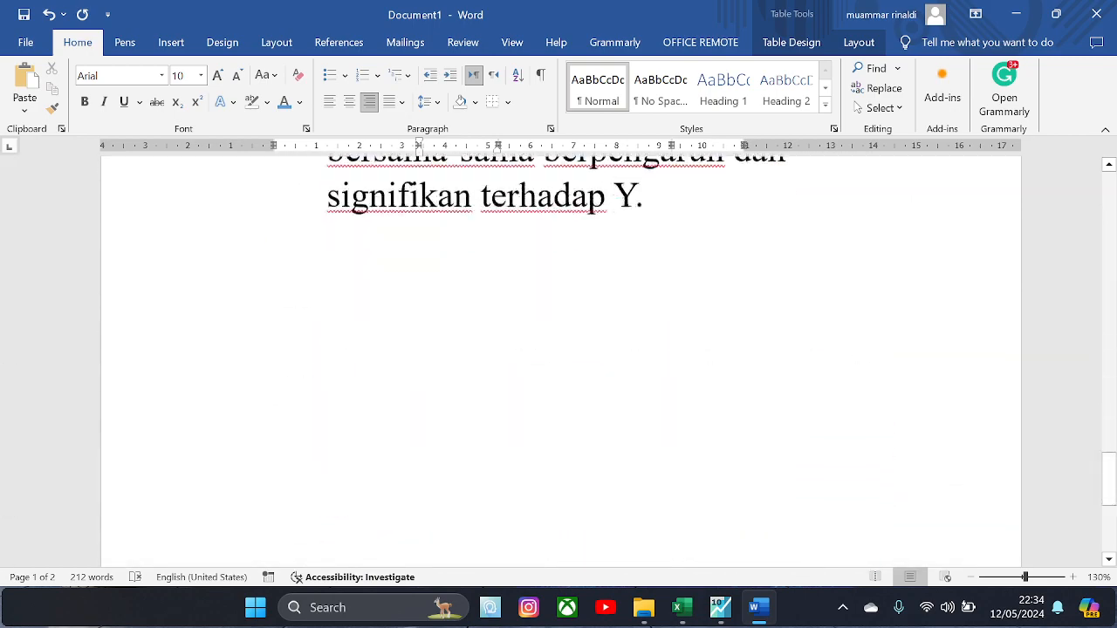
{"action": "scroll", "coordinate": [761, 371], "scroll_direction": "down", "scroll_amount": 1}
{"action": "scroll", "coordinate": [761, 371], "scroll_direction": "up", "scroll_amount": 5}
{"action": "scroll", "coordinate": [762, 371], "scroll_direction": "down", "scroll_amount": 8}
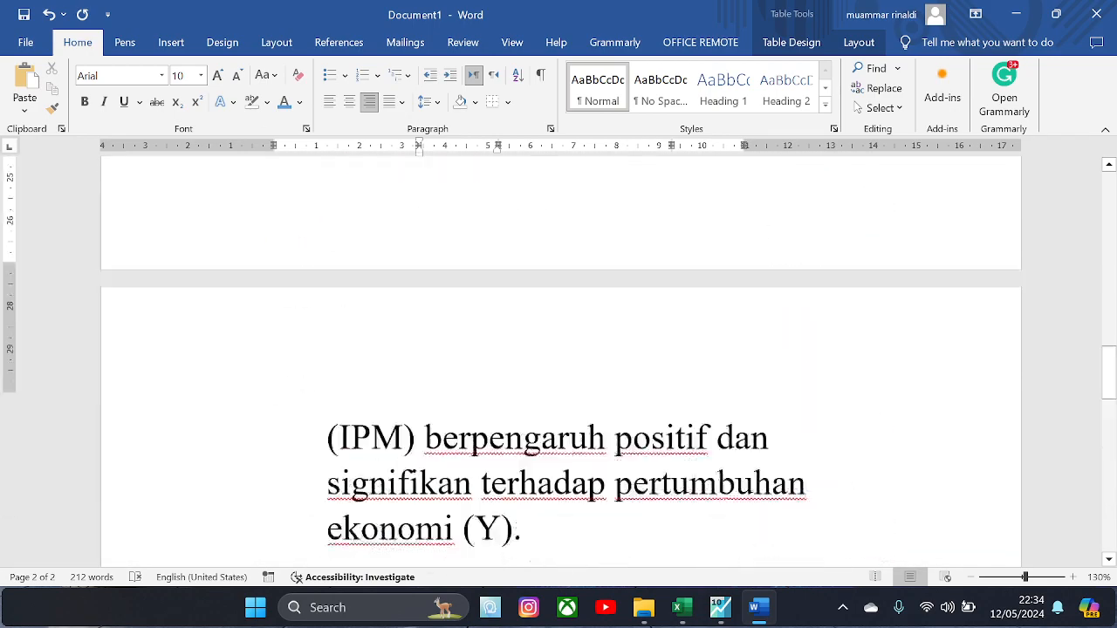
{"action": "scroll", "coordinate": [465, 542], "scroll_direction": "up", "scroll_amount": 12}
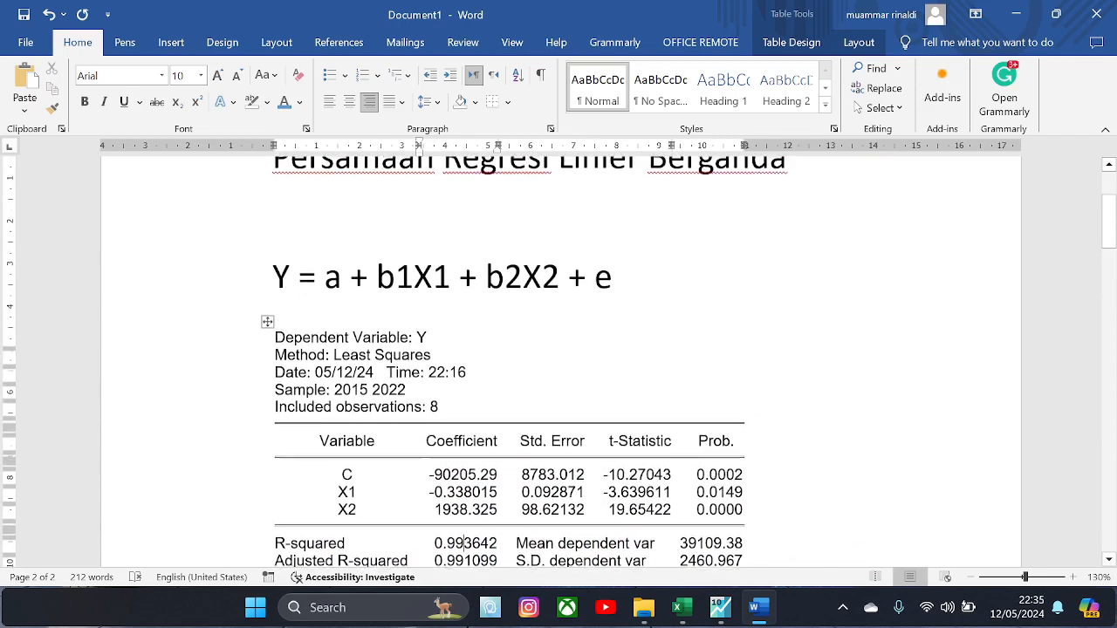
{"action": "scroll", "coordinate": [465, 542], "scroll_direction": "up", "scroll_amount": 4}
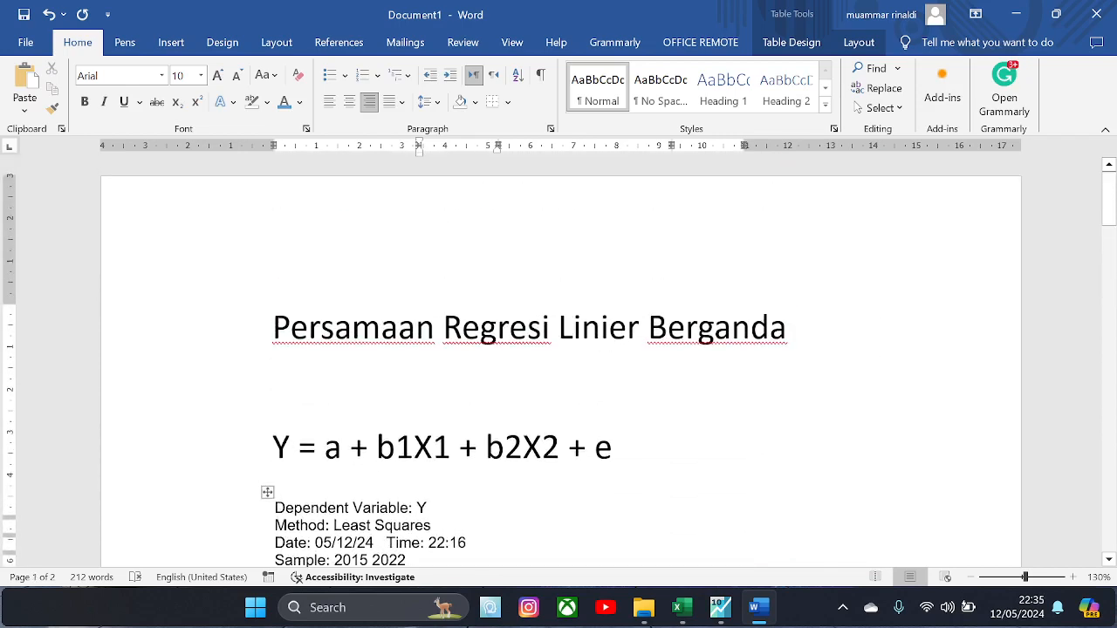
Step: Switch to EViews to view the estimated equation output
{"action": "key", "text": "alt+Tab"}
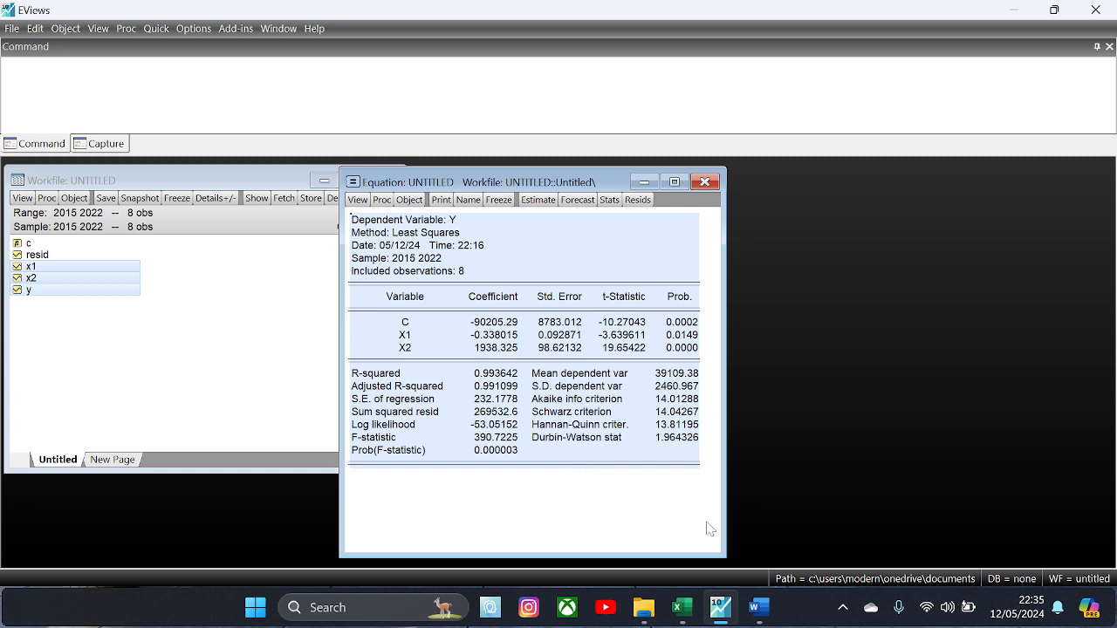
{"action": "left_click", "coordinate": [855, 619]}
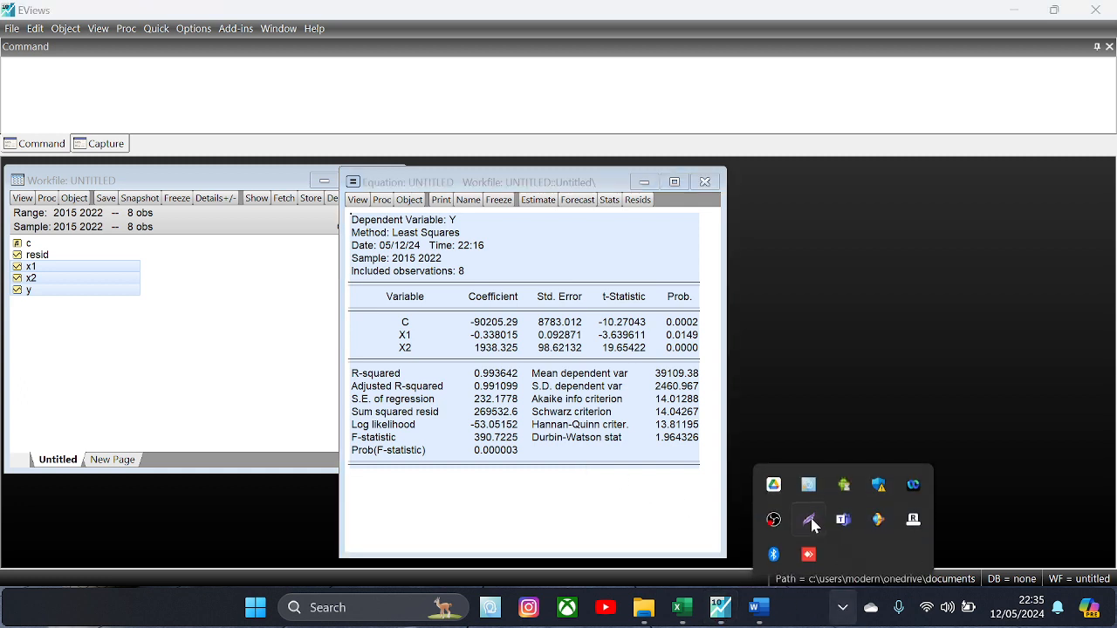